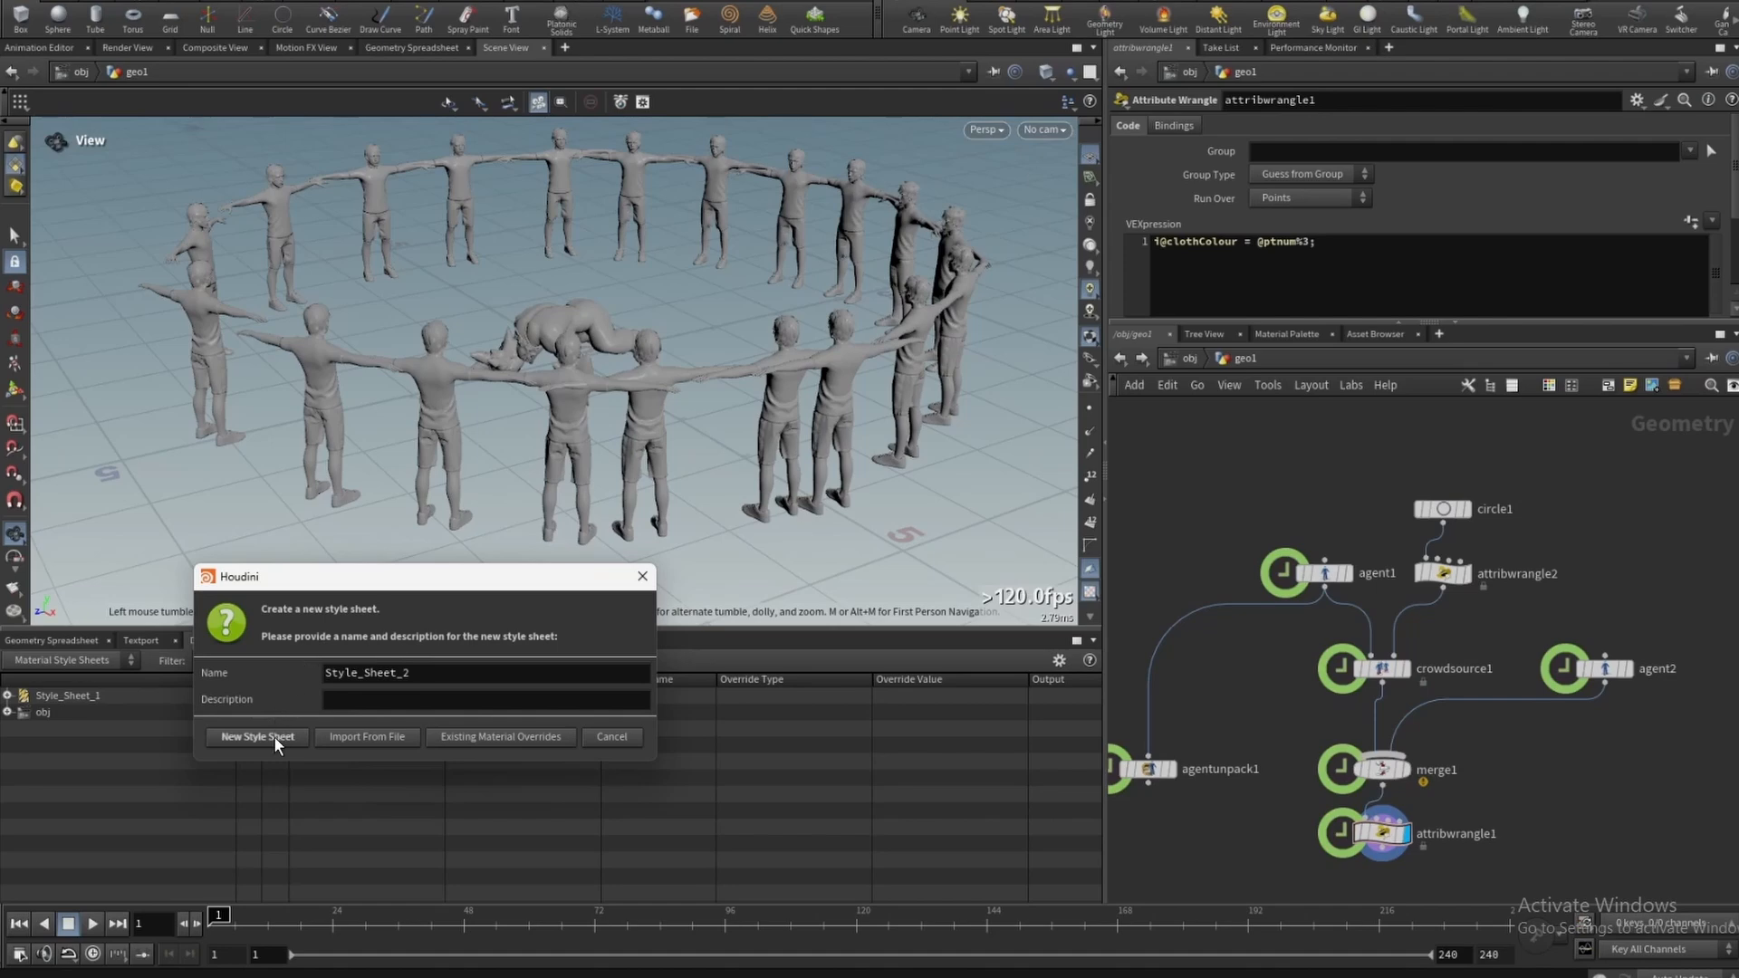
- Create a new material style sheet and add a style to it
left_click(258, 736)
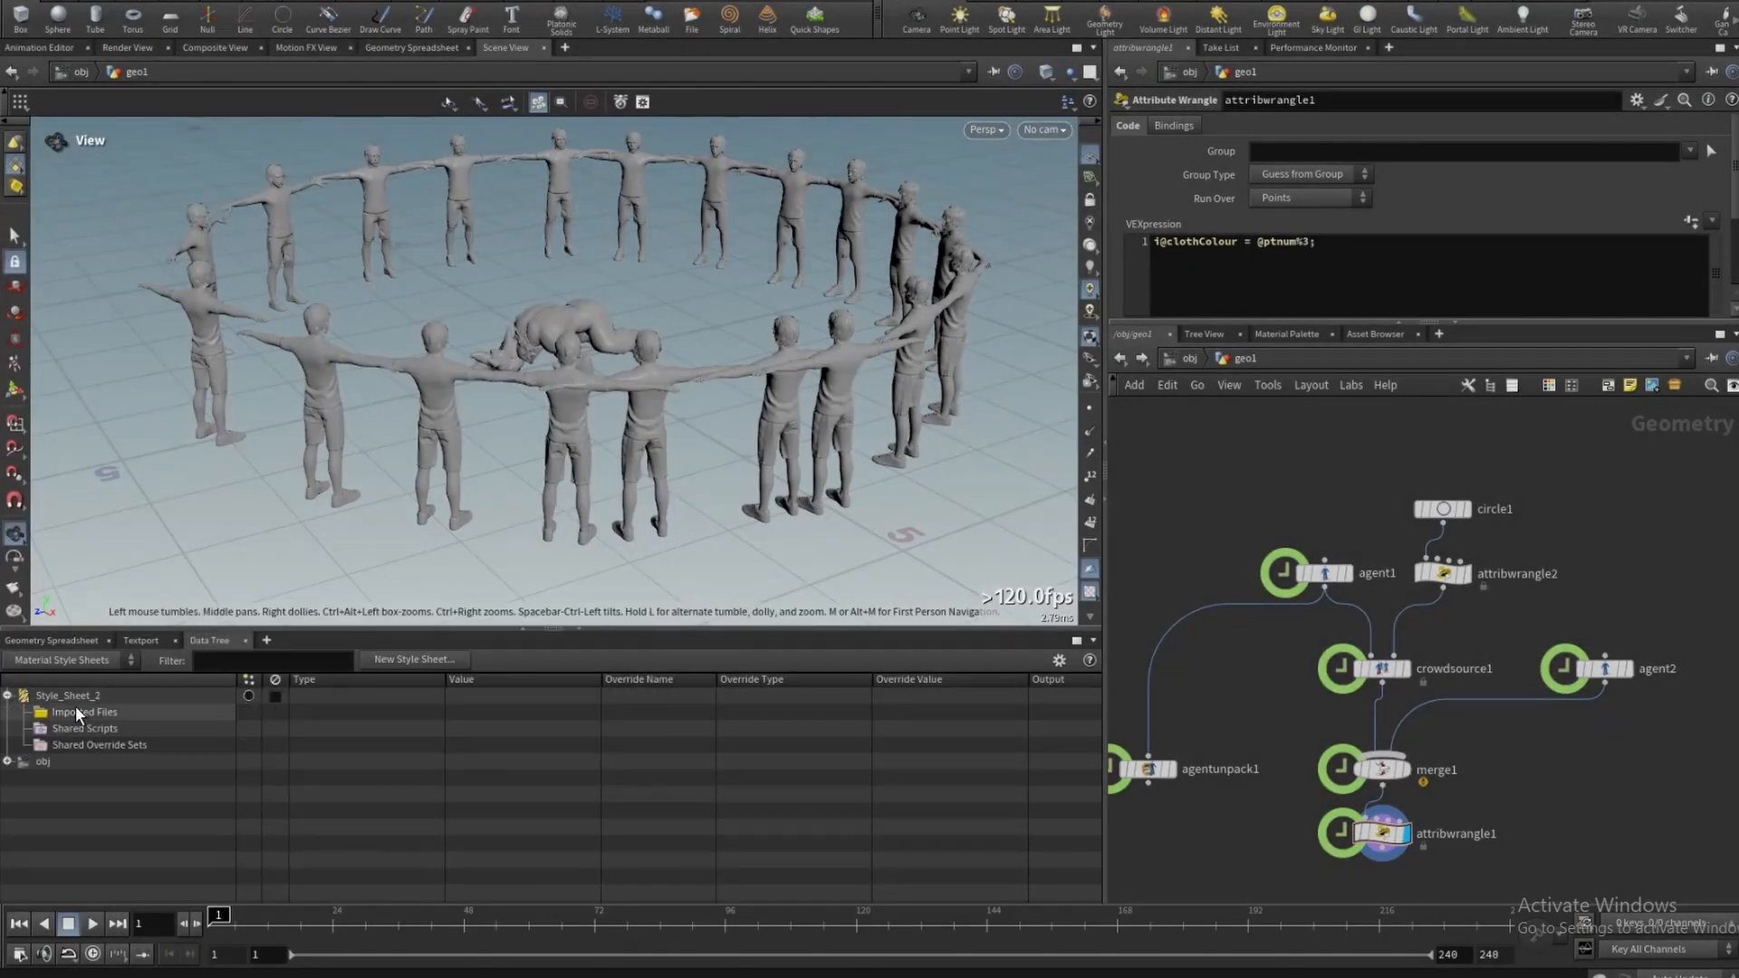
right_click(89, 695)
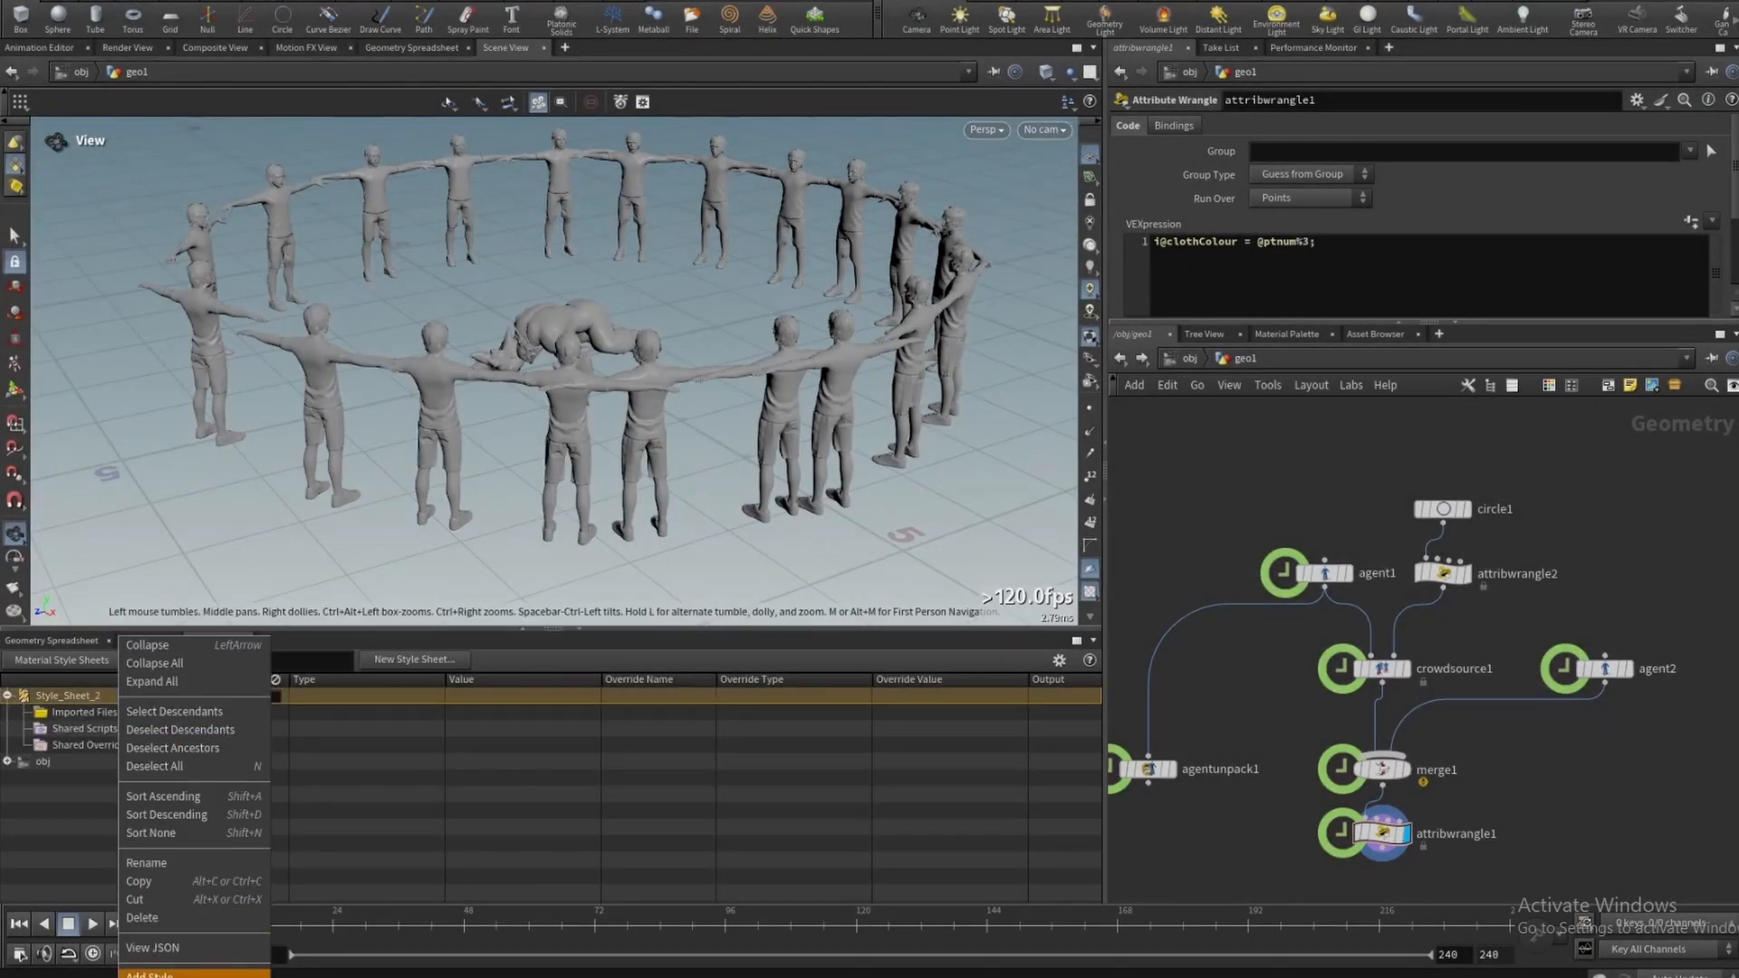
left_click(156, 971)
- Rename the new style to man
right_click(73, 762)
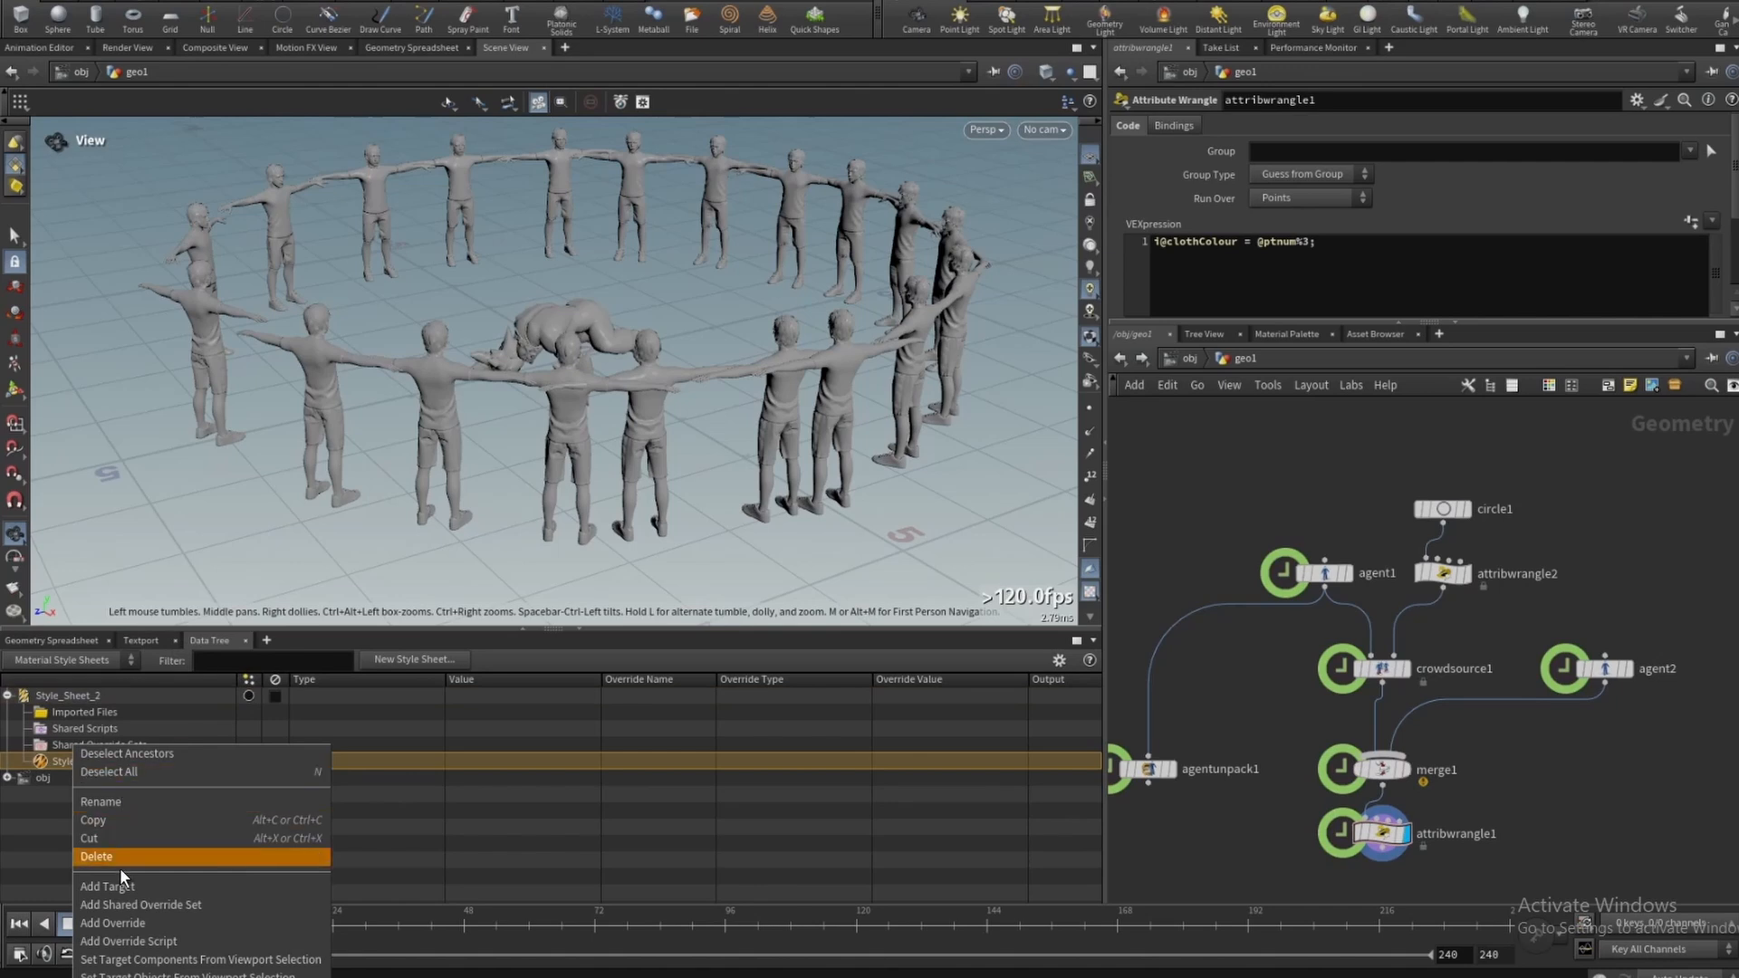
left_click(117, 799)
type("ma")
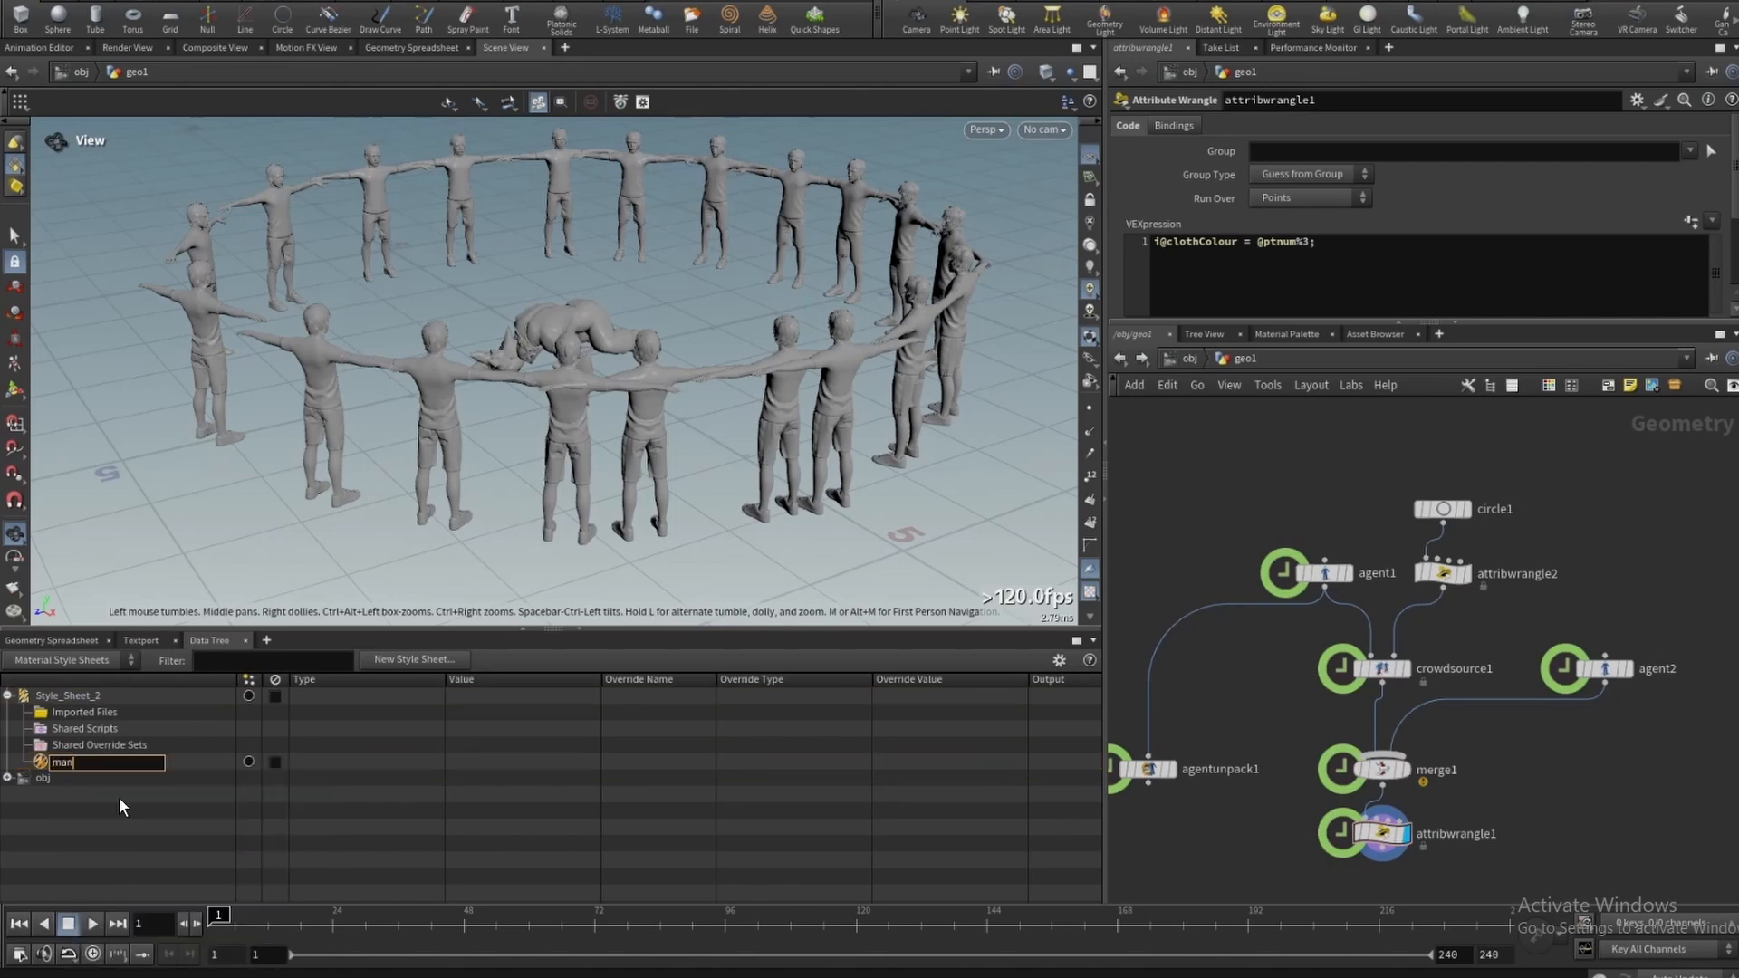
type("n")
key("Return")
- Add a target to the man style
left_click(67, 763)
right_click(105, 759)
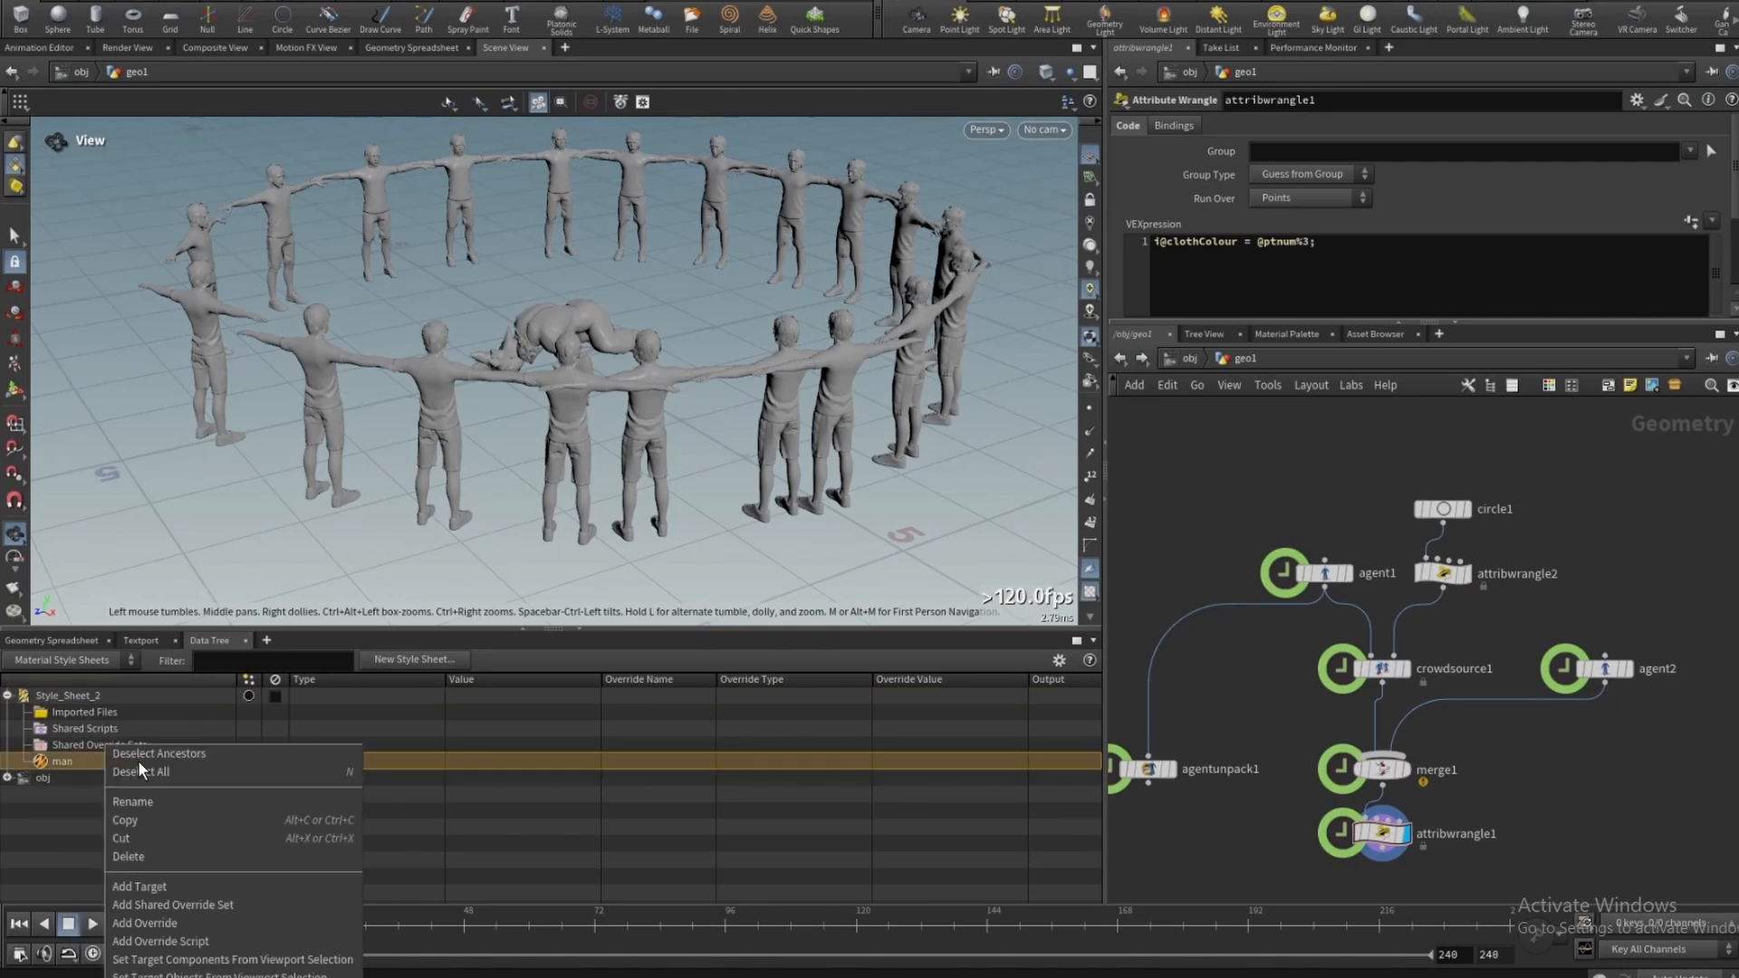
left_click(167, 887)
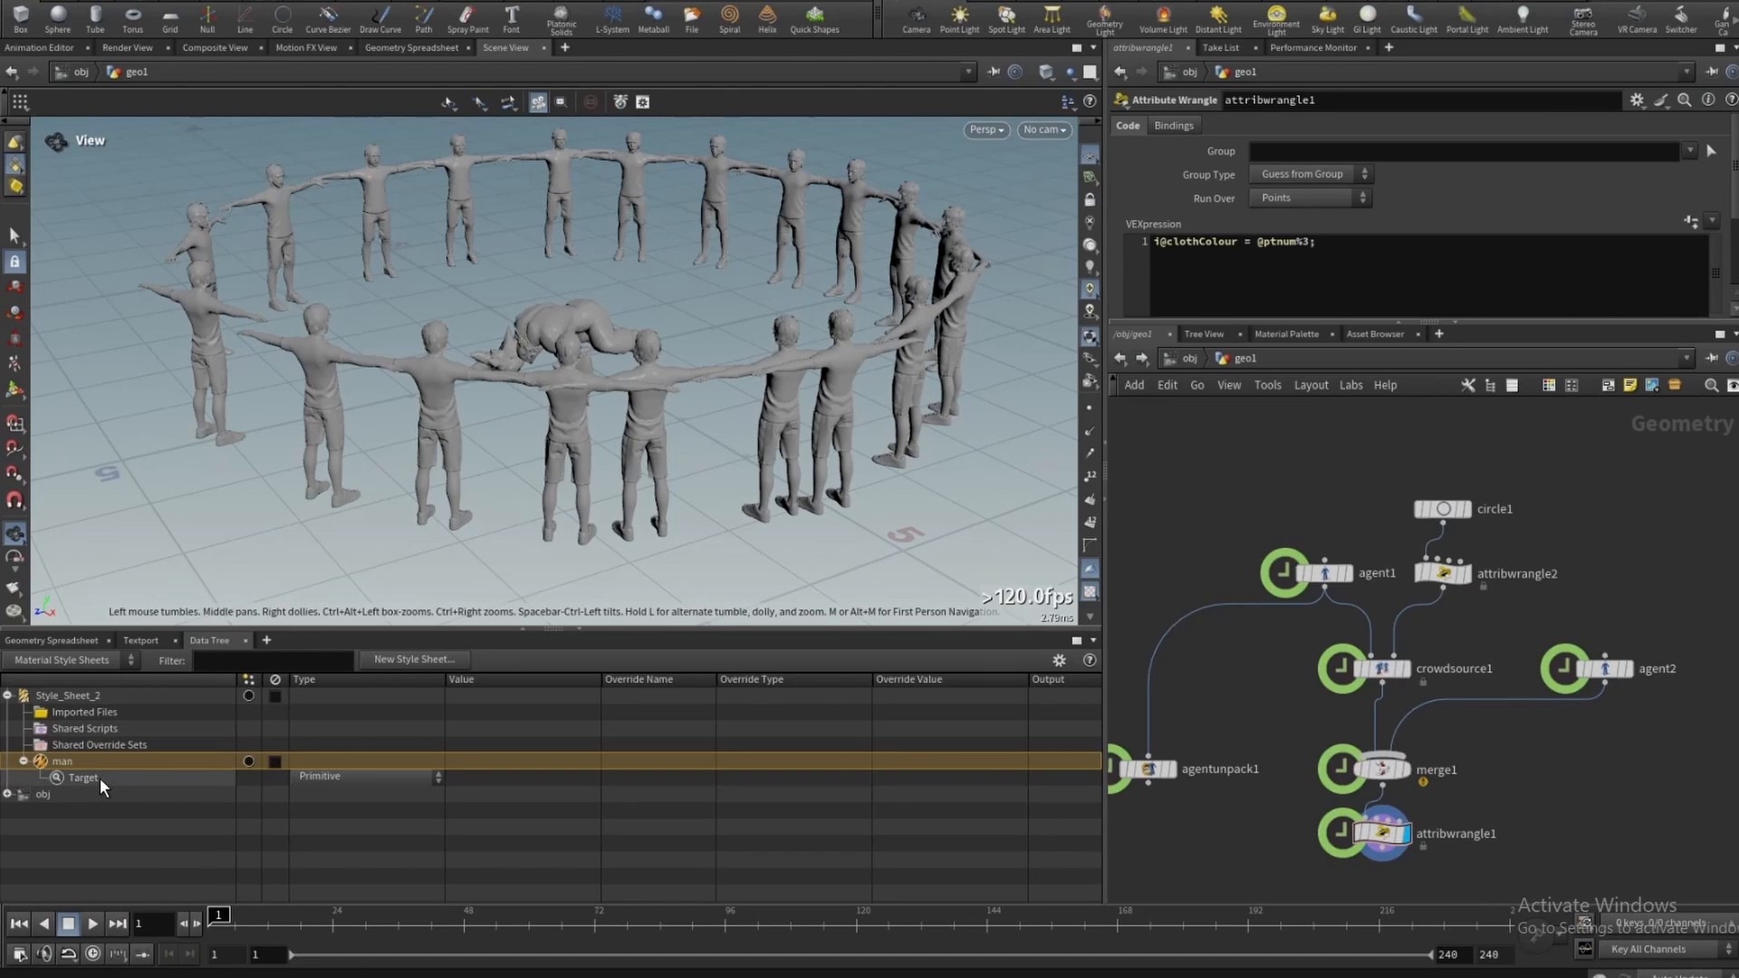
- Add a condition to the target and set its type to Agent Shape
right_click(100, 779)
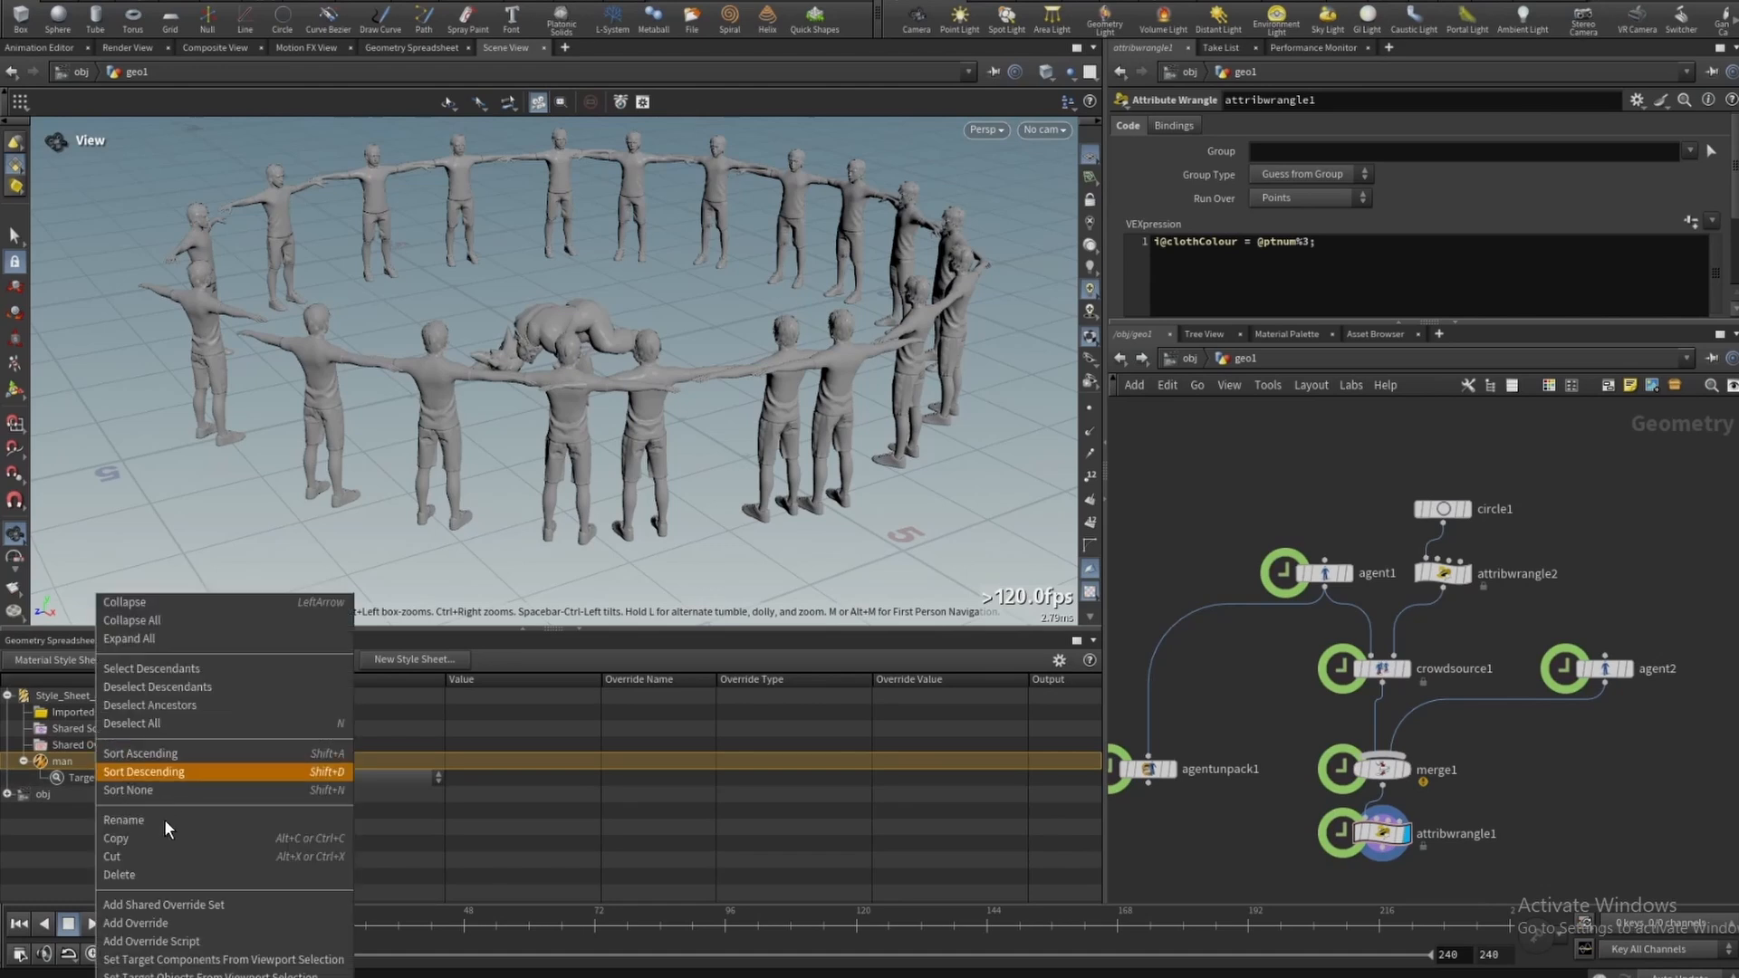
left_click(168, 923)
left_click(357, 707)
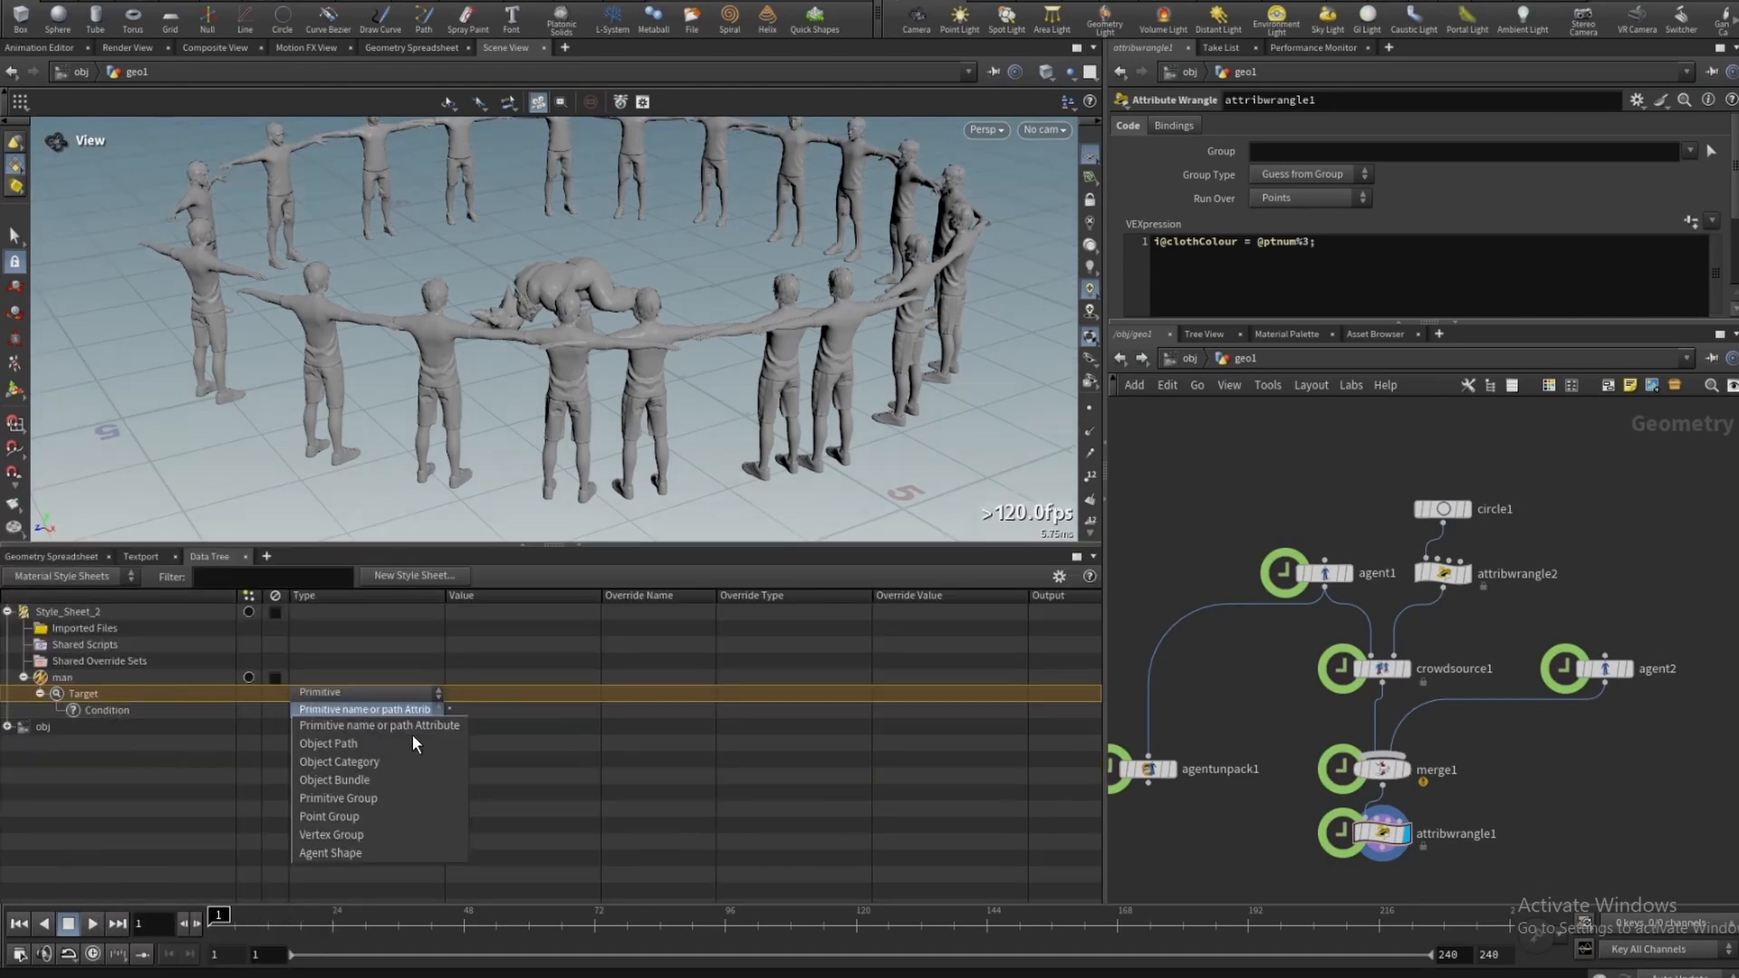
left_click(335, 855)
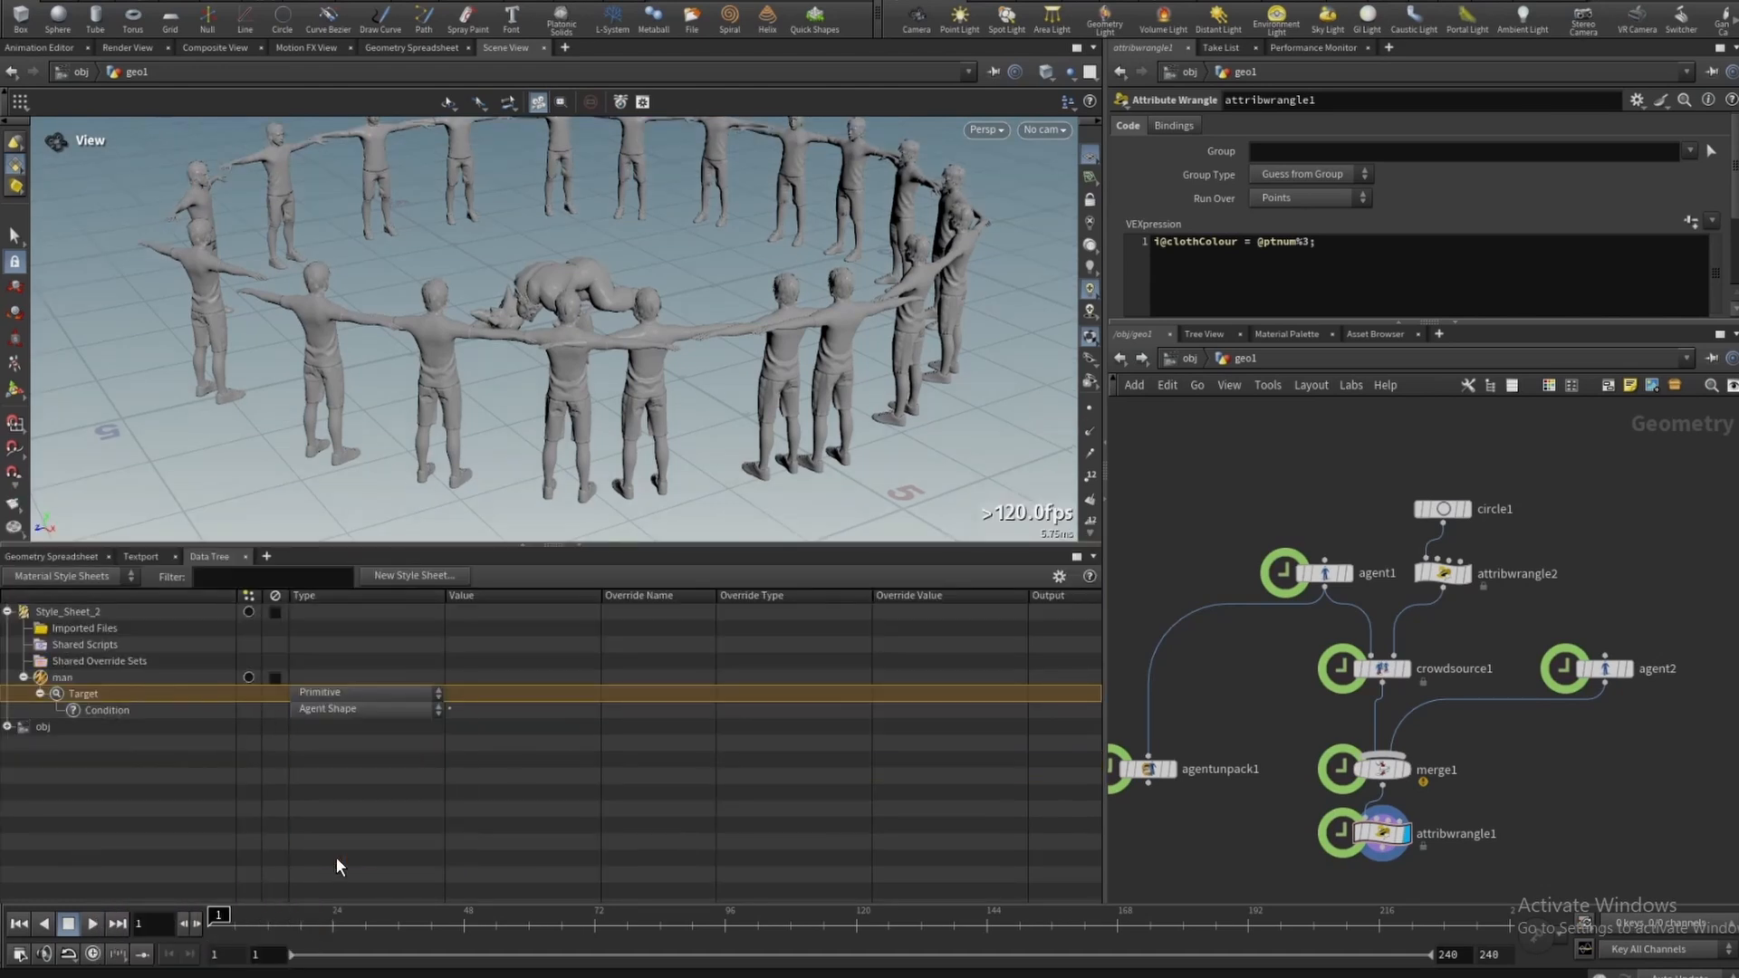
- Add an override to the man style and set its type to Set Material
left_click(69, 674)
right_click(69, 674)
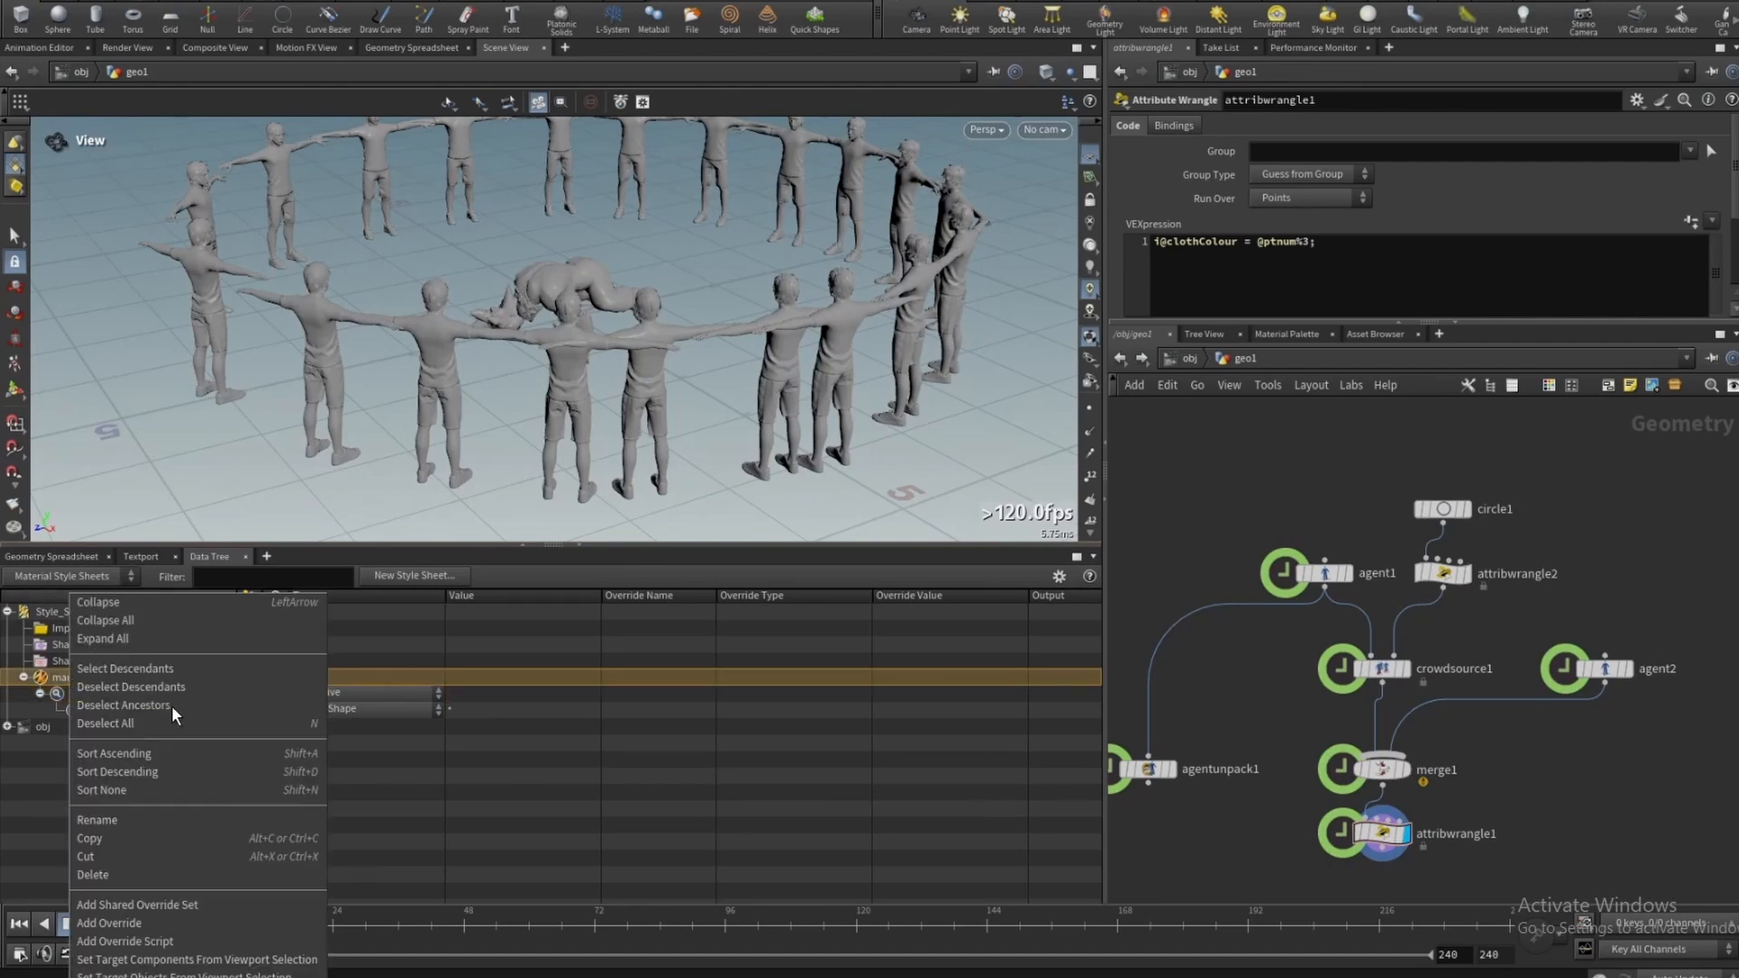
left_click(155, 925)
left_click(334, 726)
left_click(342, 743)
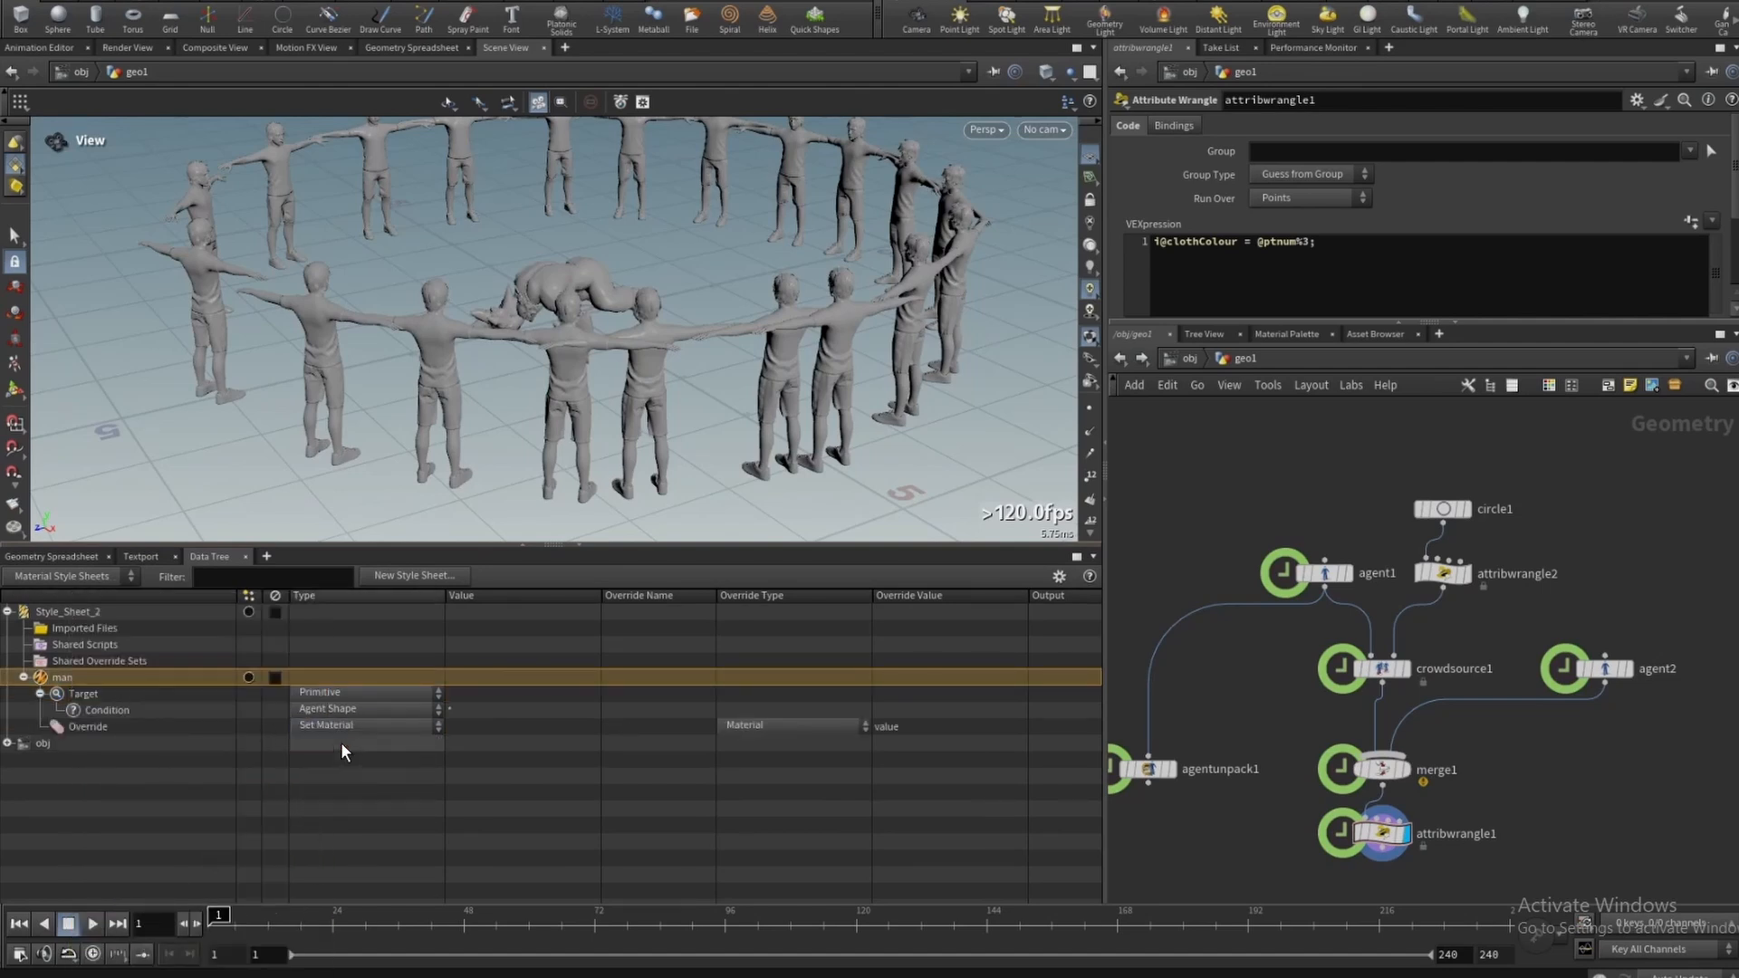
- Go into the mat network and add a Principled Shader node
left_click(1188, 358)
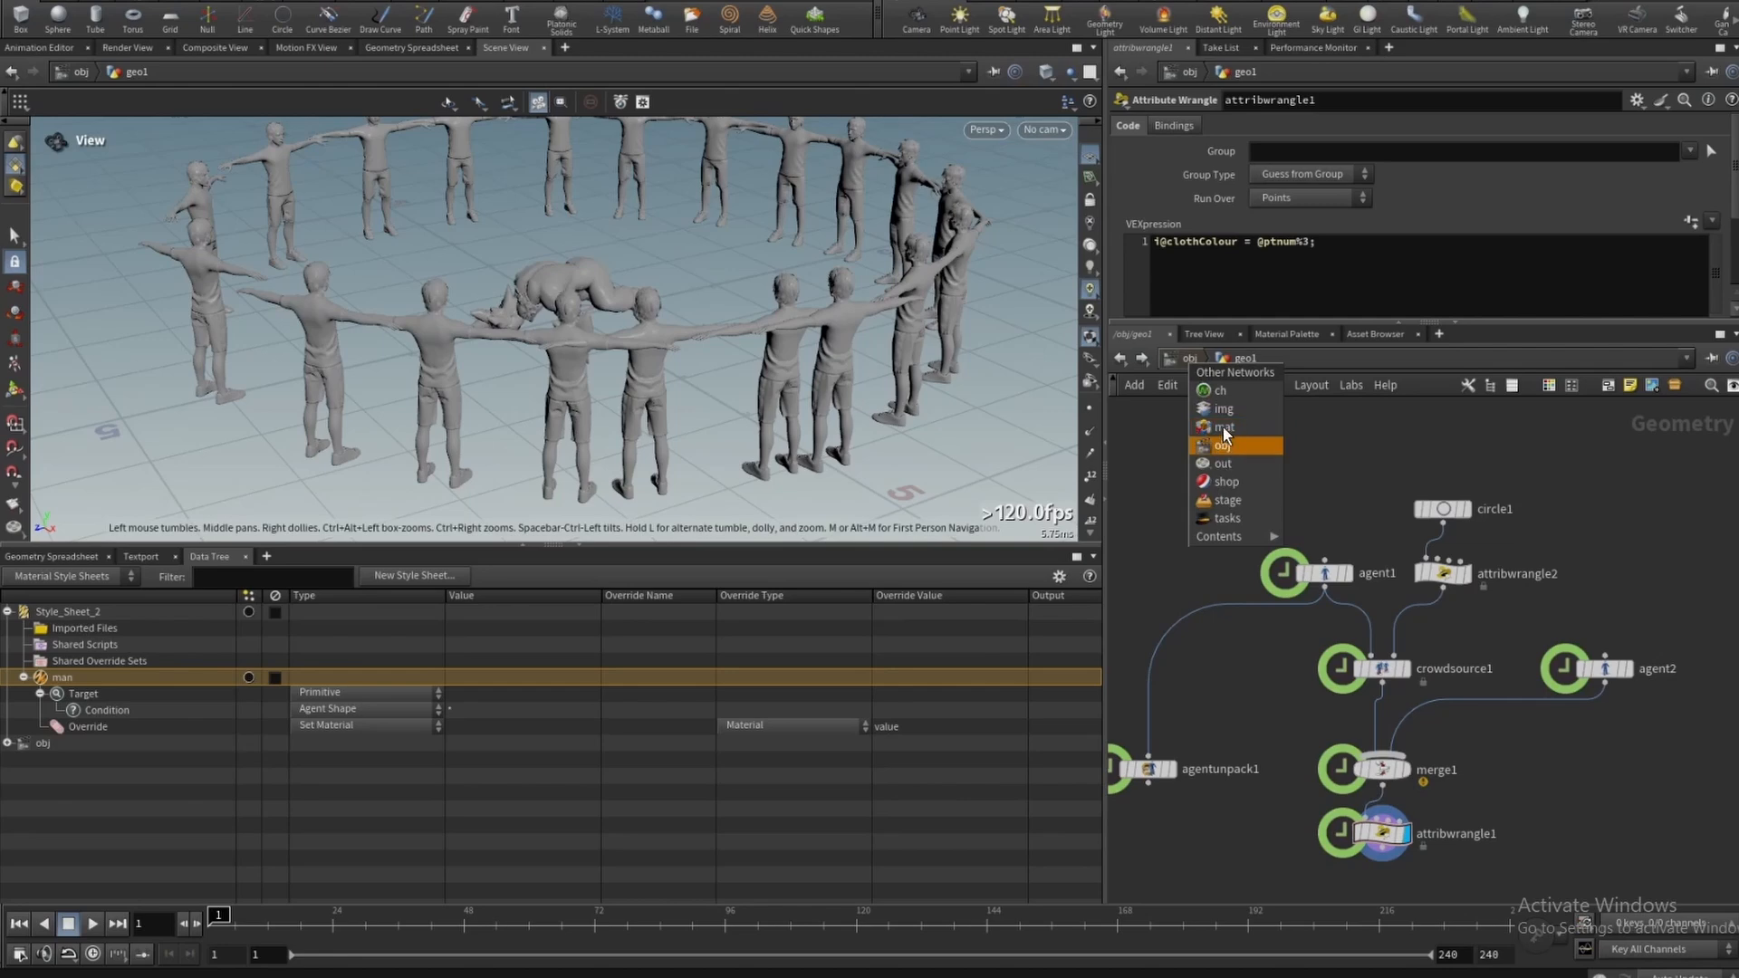
left_click(1223, 428)
key("Tab")
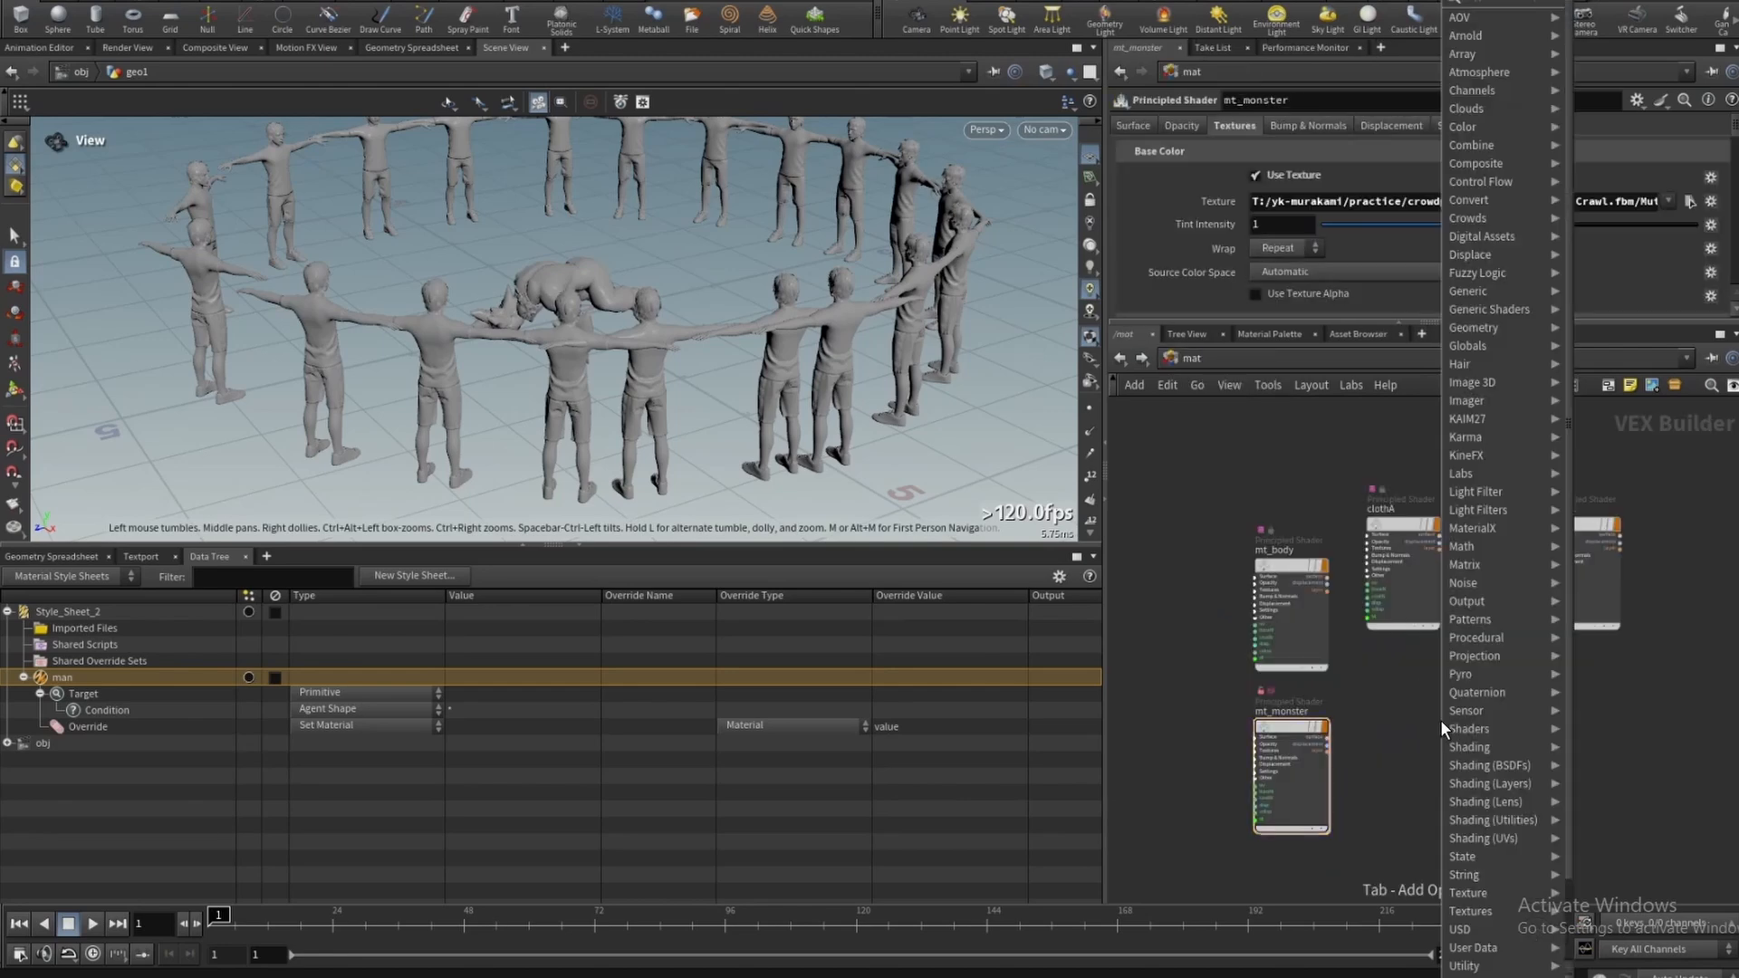
mouse_move(1438, 720)
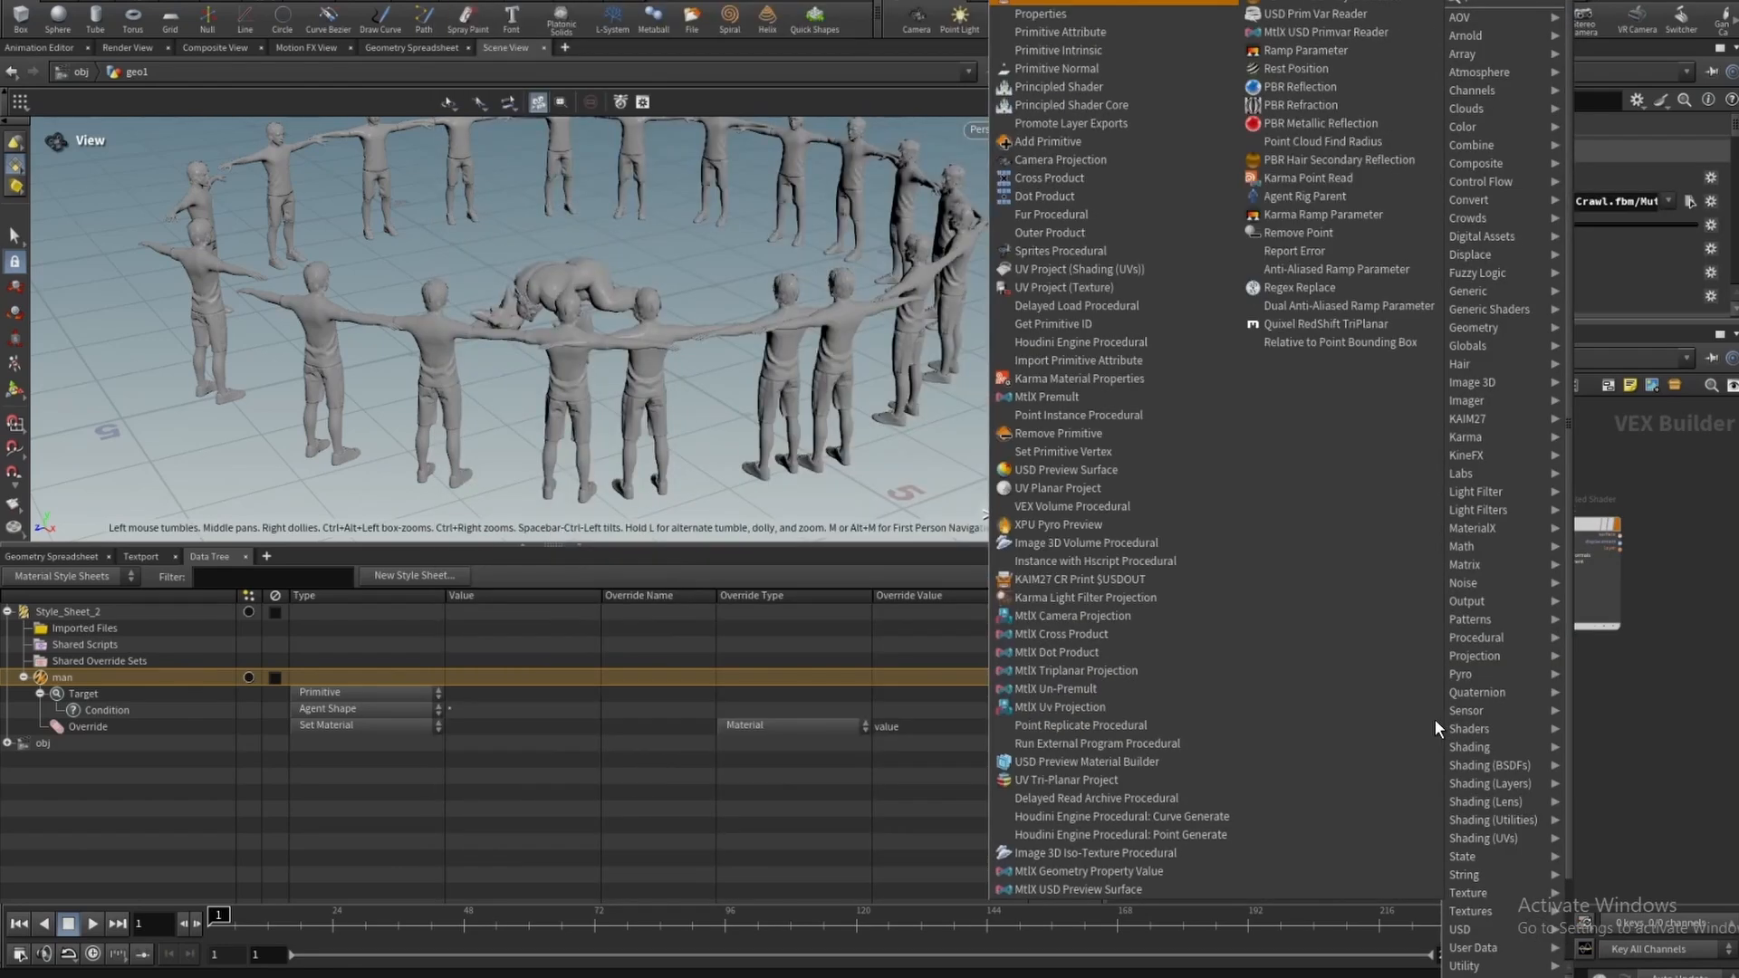
left_click(1058, 86)
left_click(1689, 201)
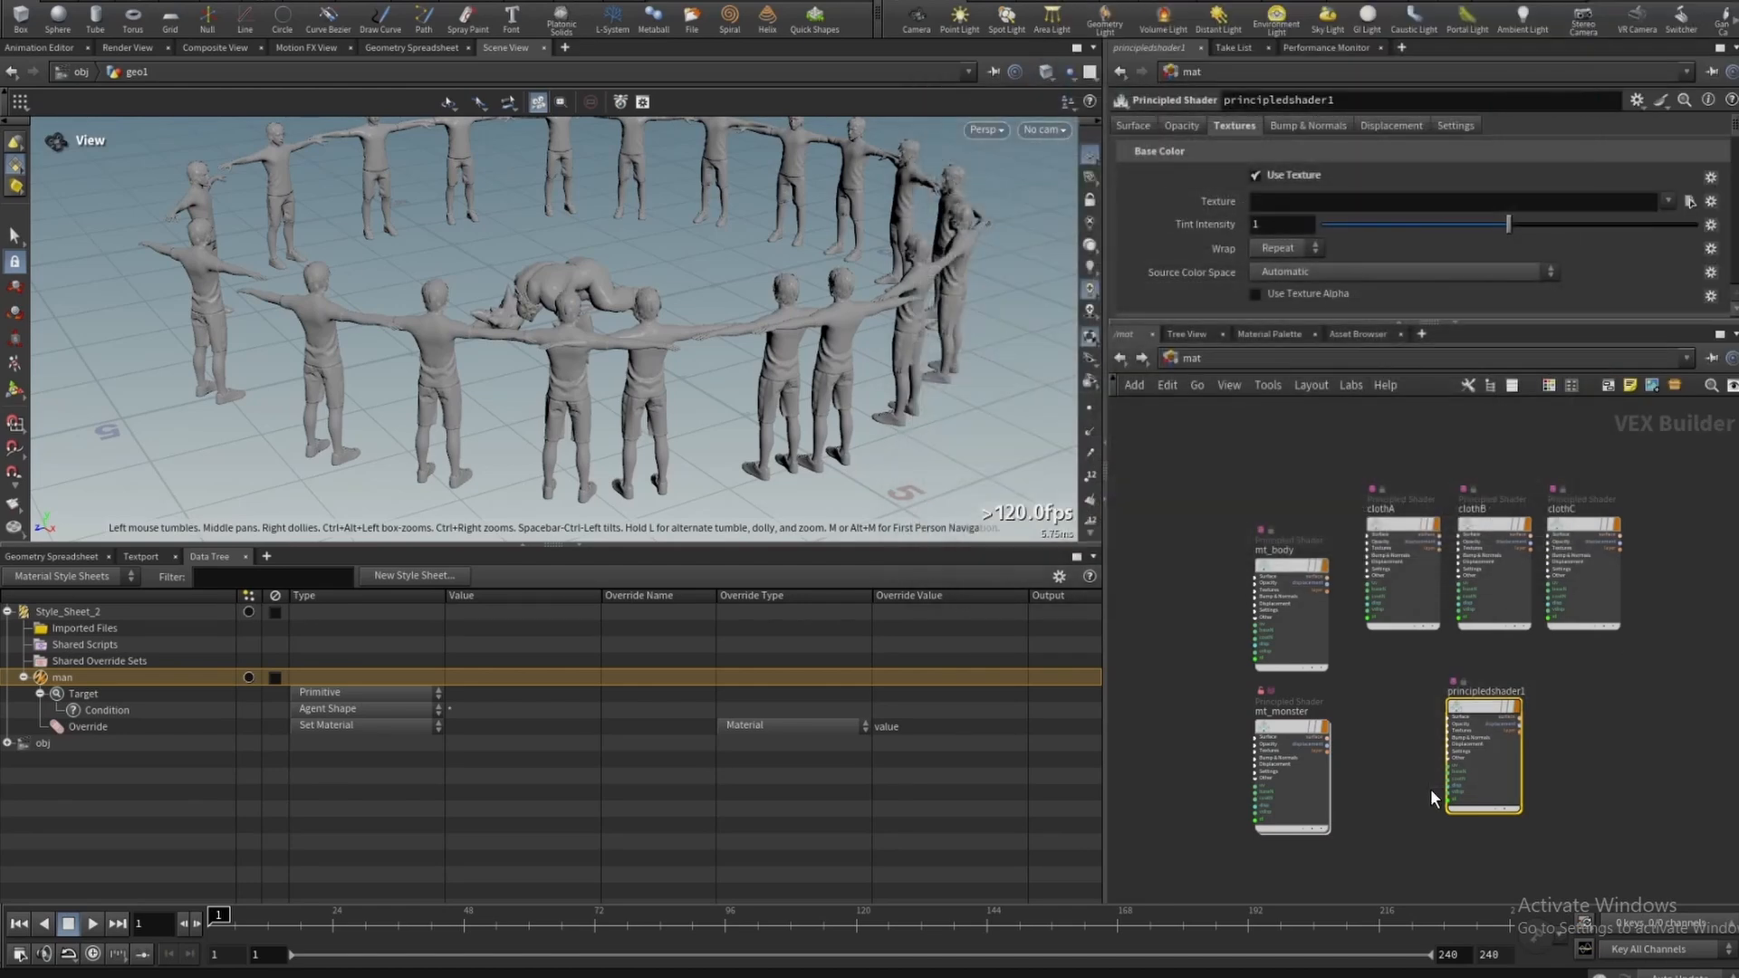
- Set the override's material value to /mat/mt_body
scroll(1272, 553, "up", 5)
double_click(1277, 544)
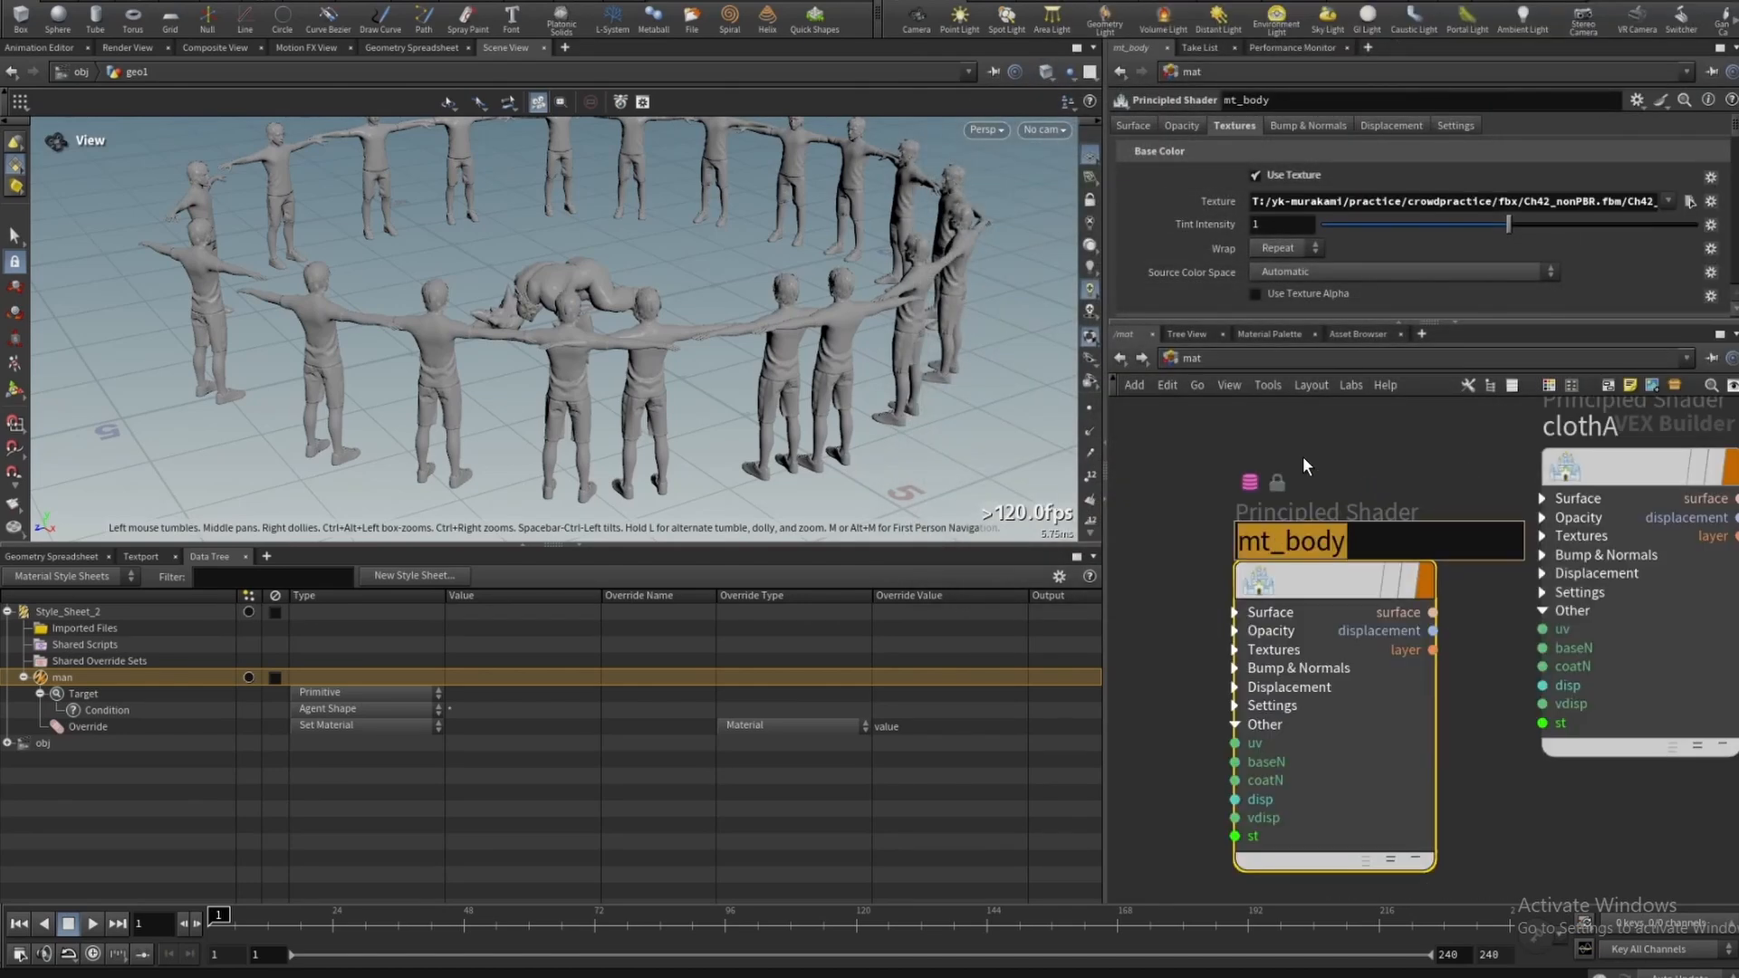
key("Return")
left_click(1020, 726)
left_click(906, 364)
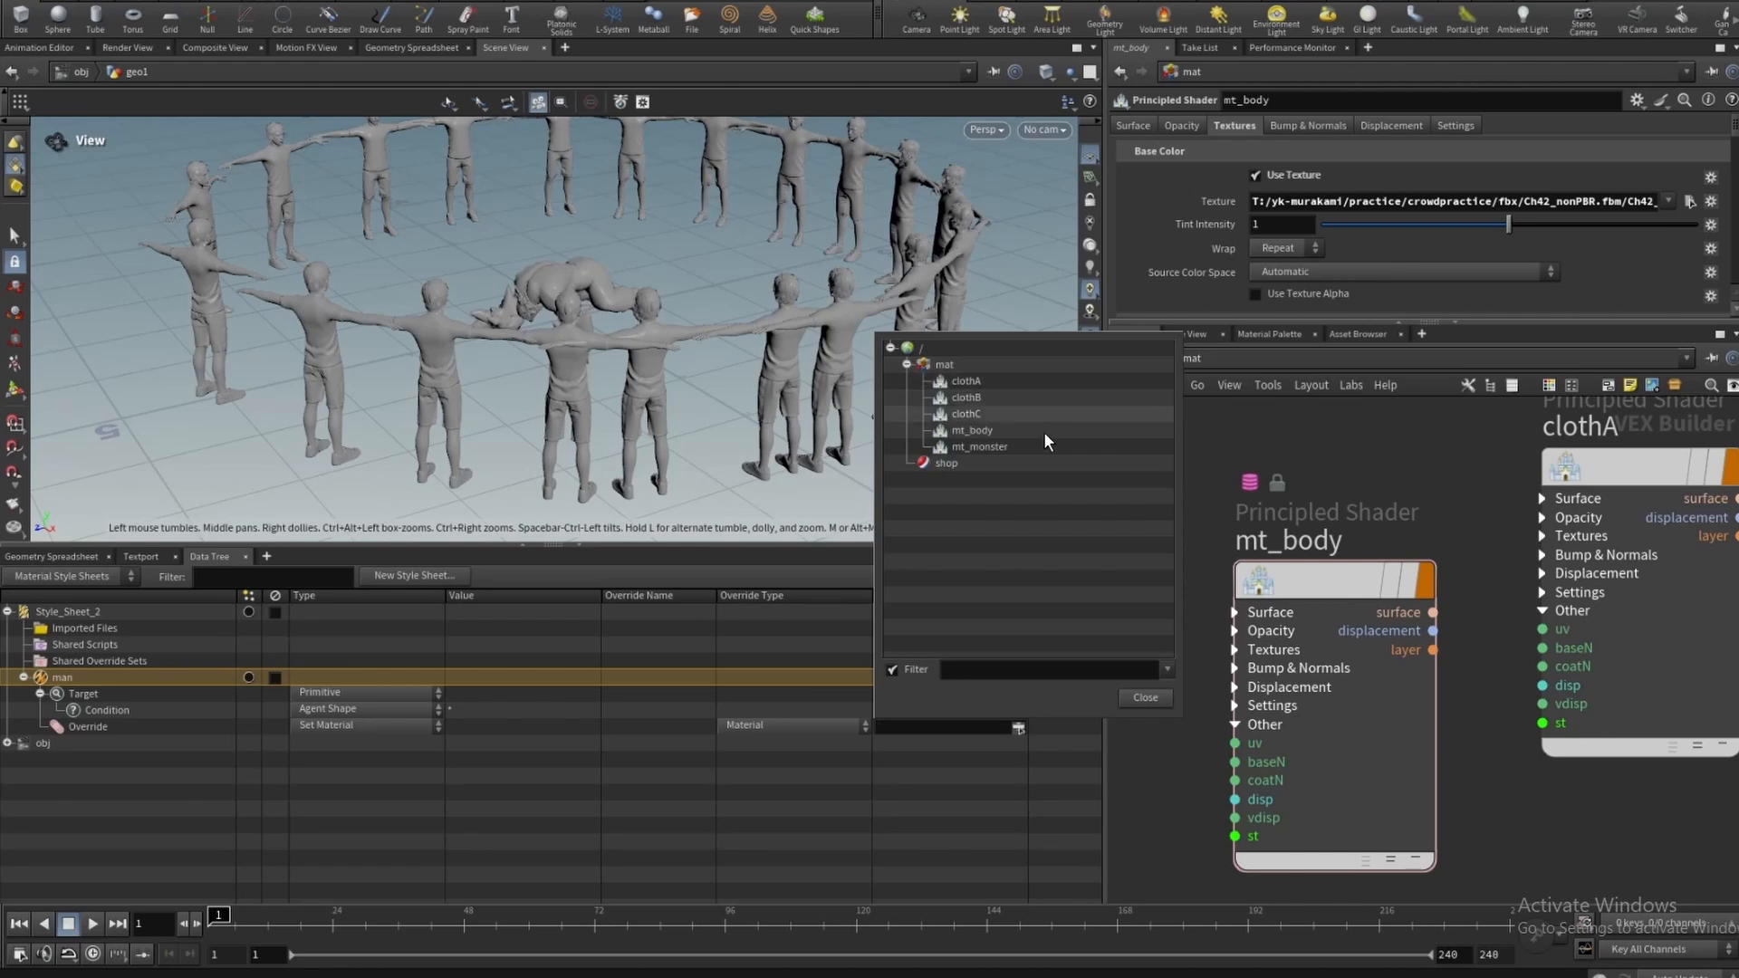
left_click(1002, 431)
left_click(1139, 699)
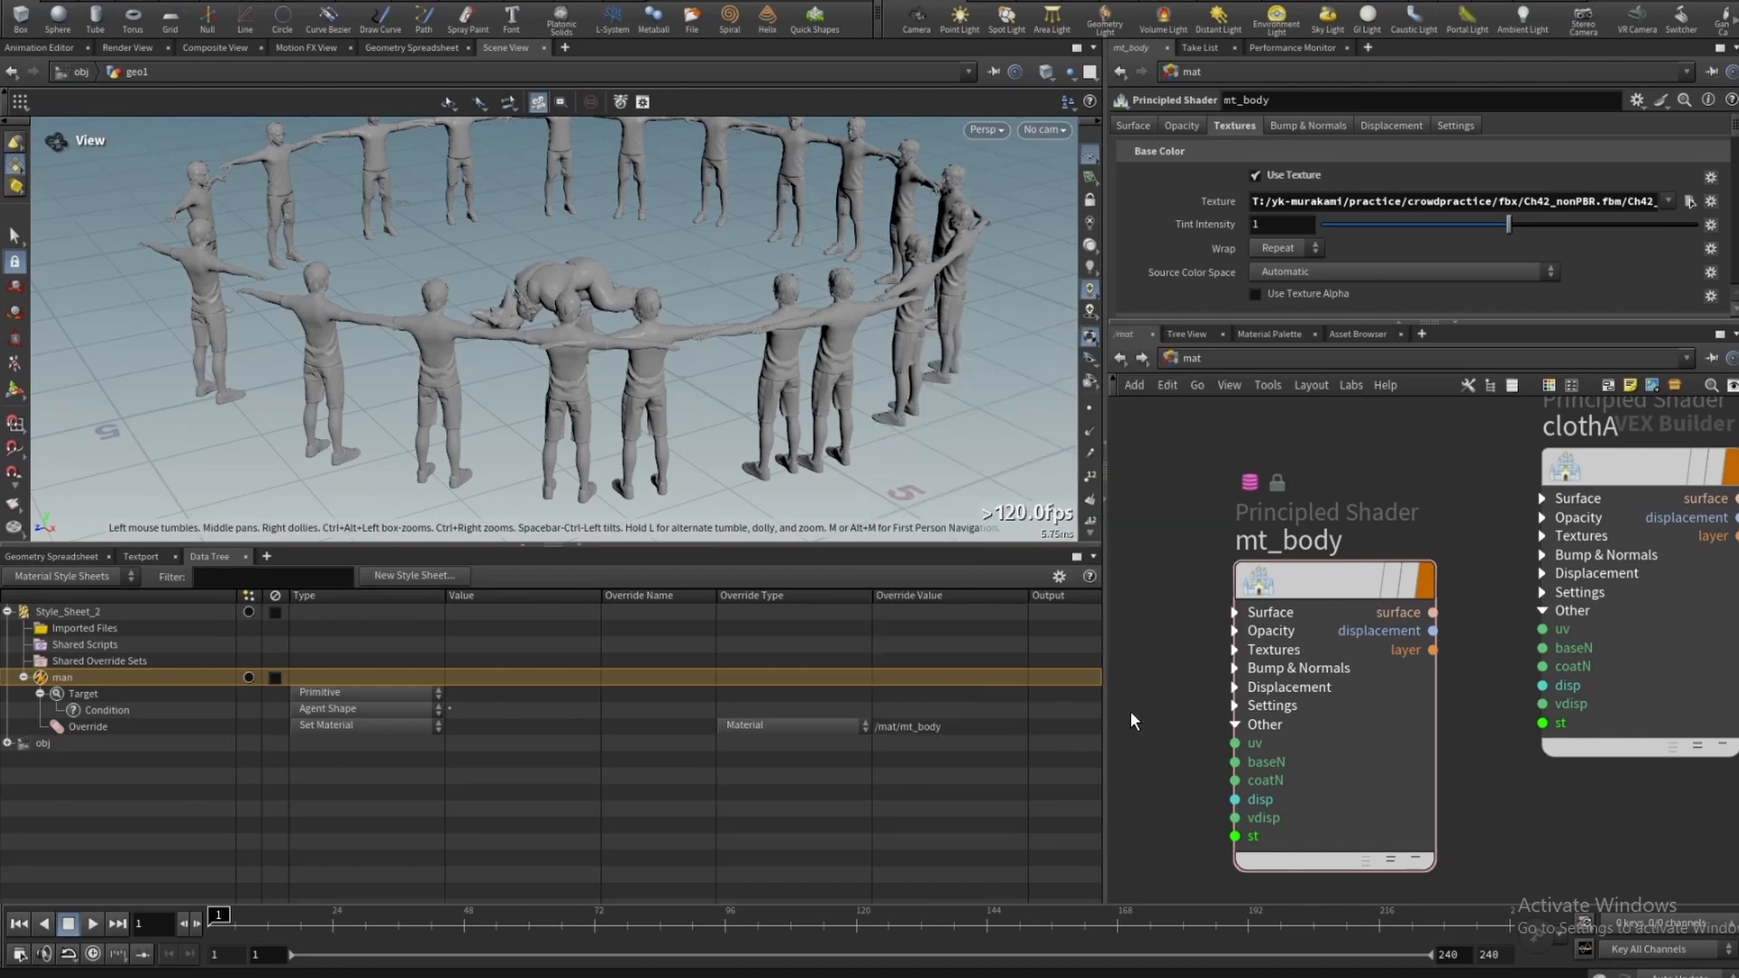
- Reset the viewport and examine the textured agents up close
left_click(335, 2)
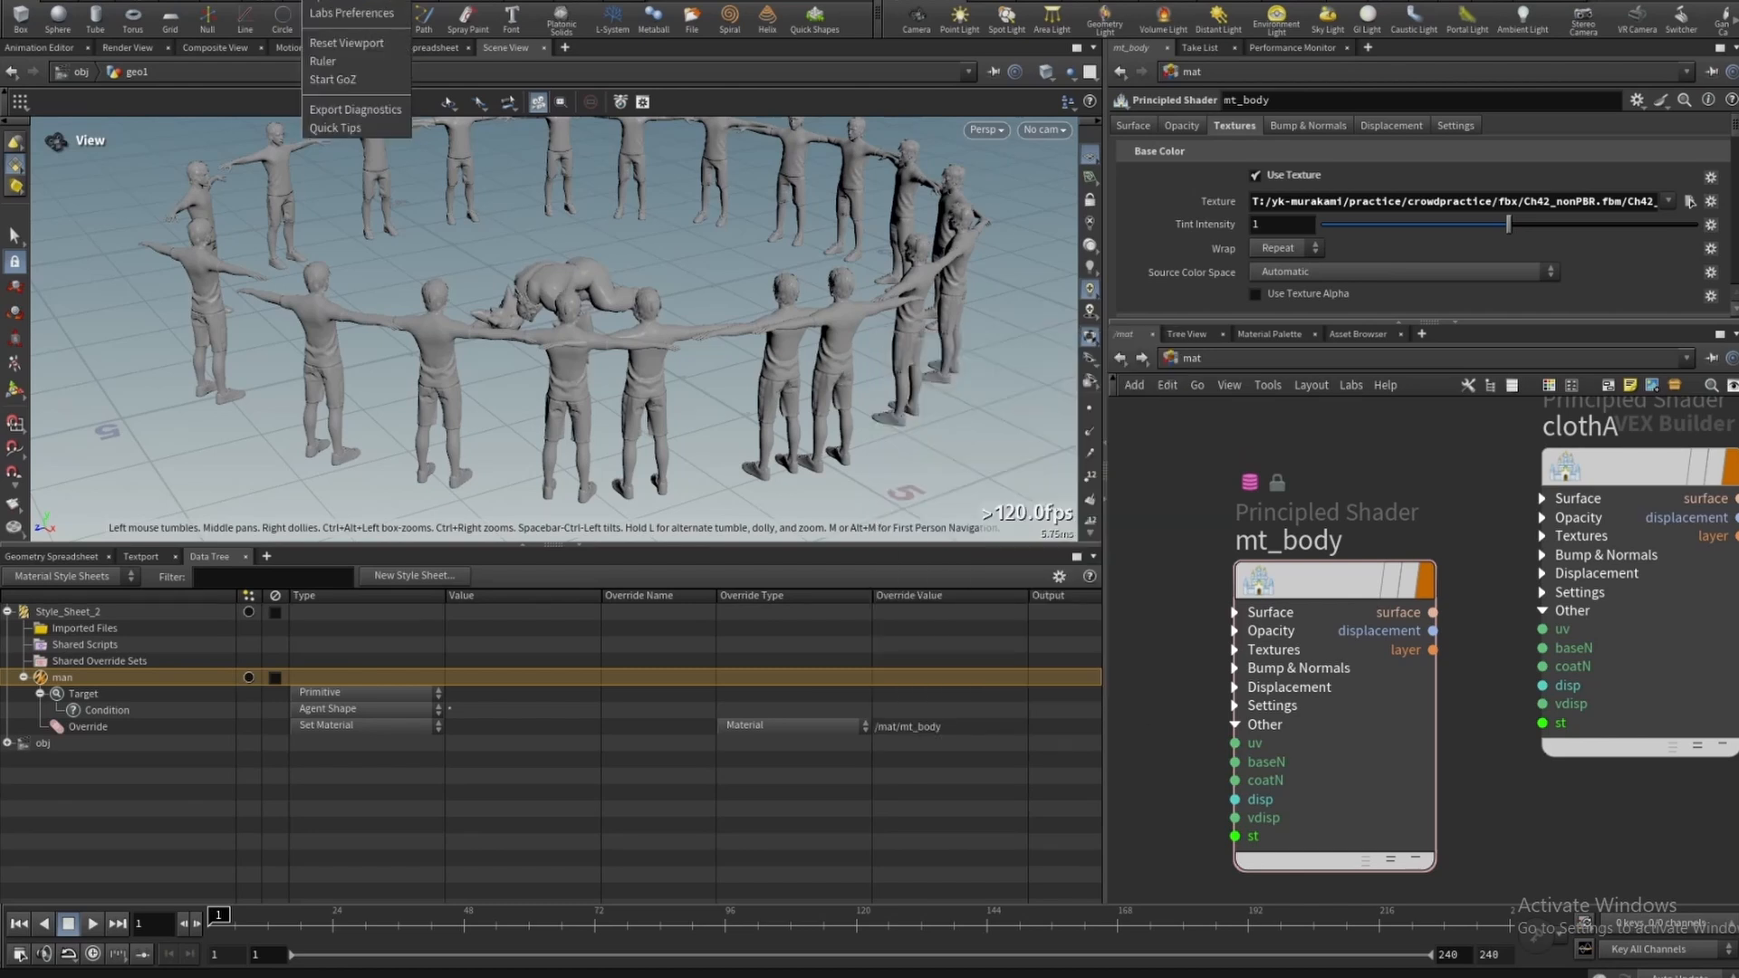
left_click(342, 47)
right_click_drag(579, 360, 810, 341)
right_click_drag(671, 332, 583, 471)
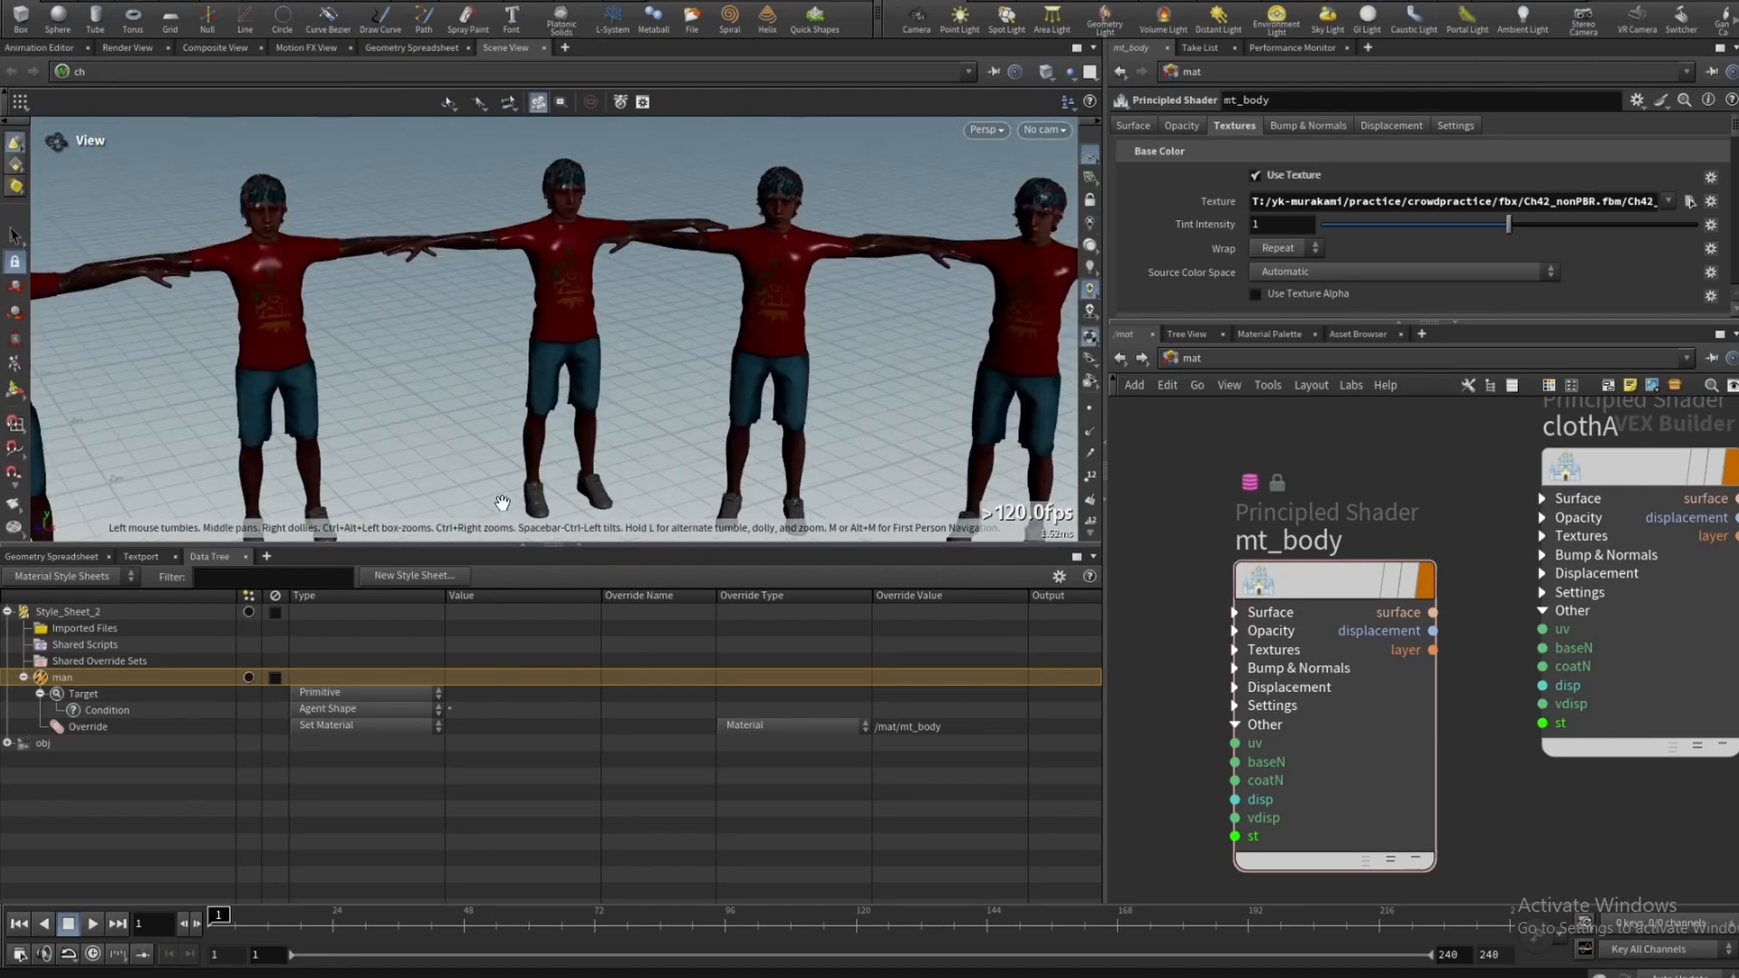
- Display agentunpack1 in geo1 and set its Shapes to * default.Ch42_Body1
left_click(1121, 358)
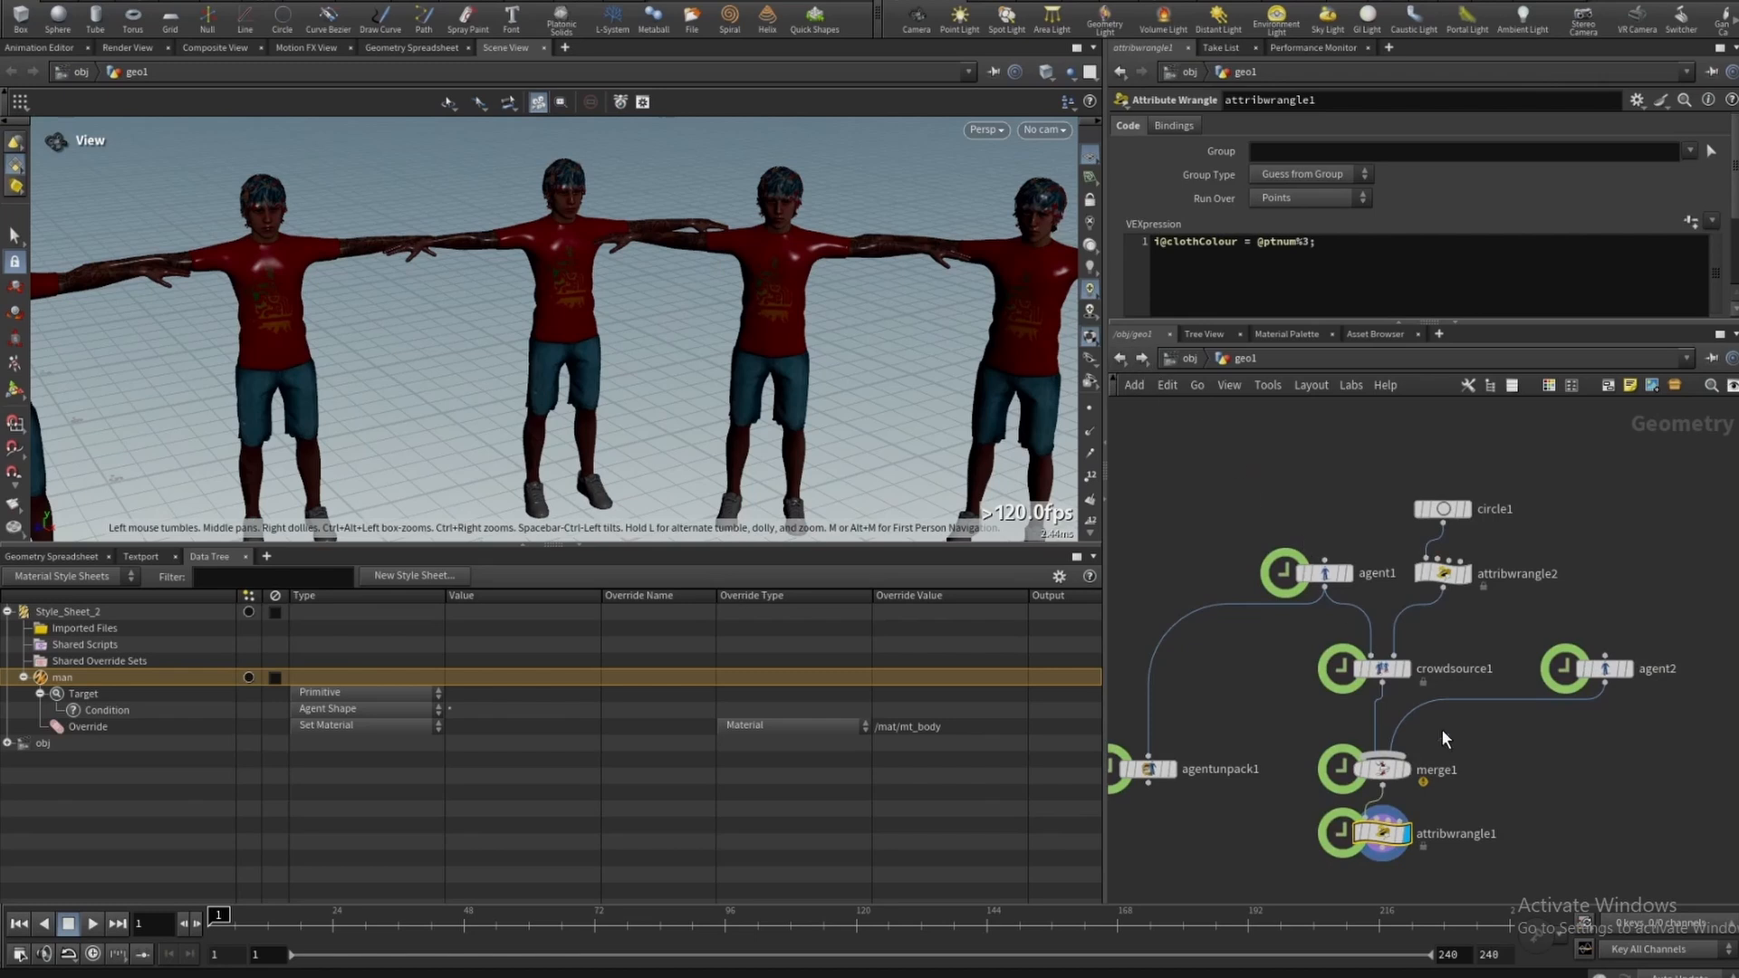
middle_click_drag(1485, 723, 1565, 692)
left_click_drag(1338, 470, 1472, 574)
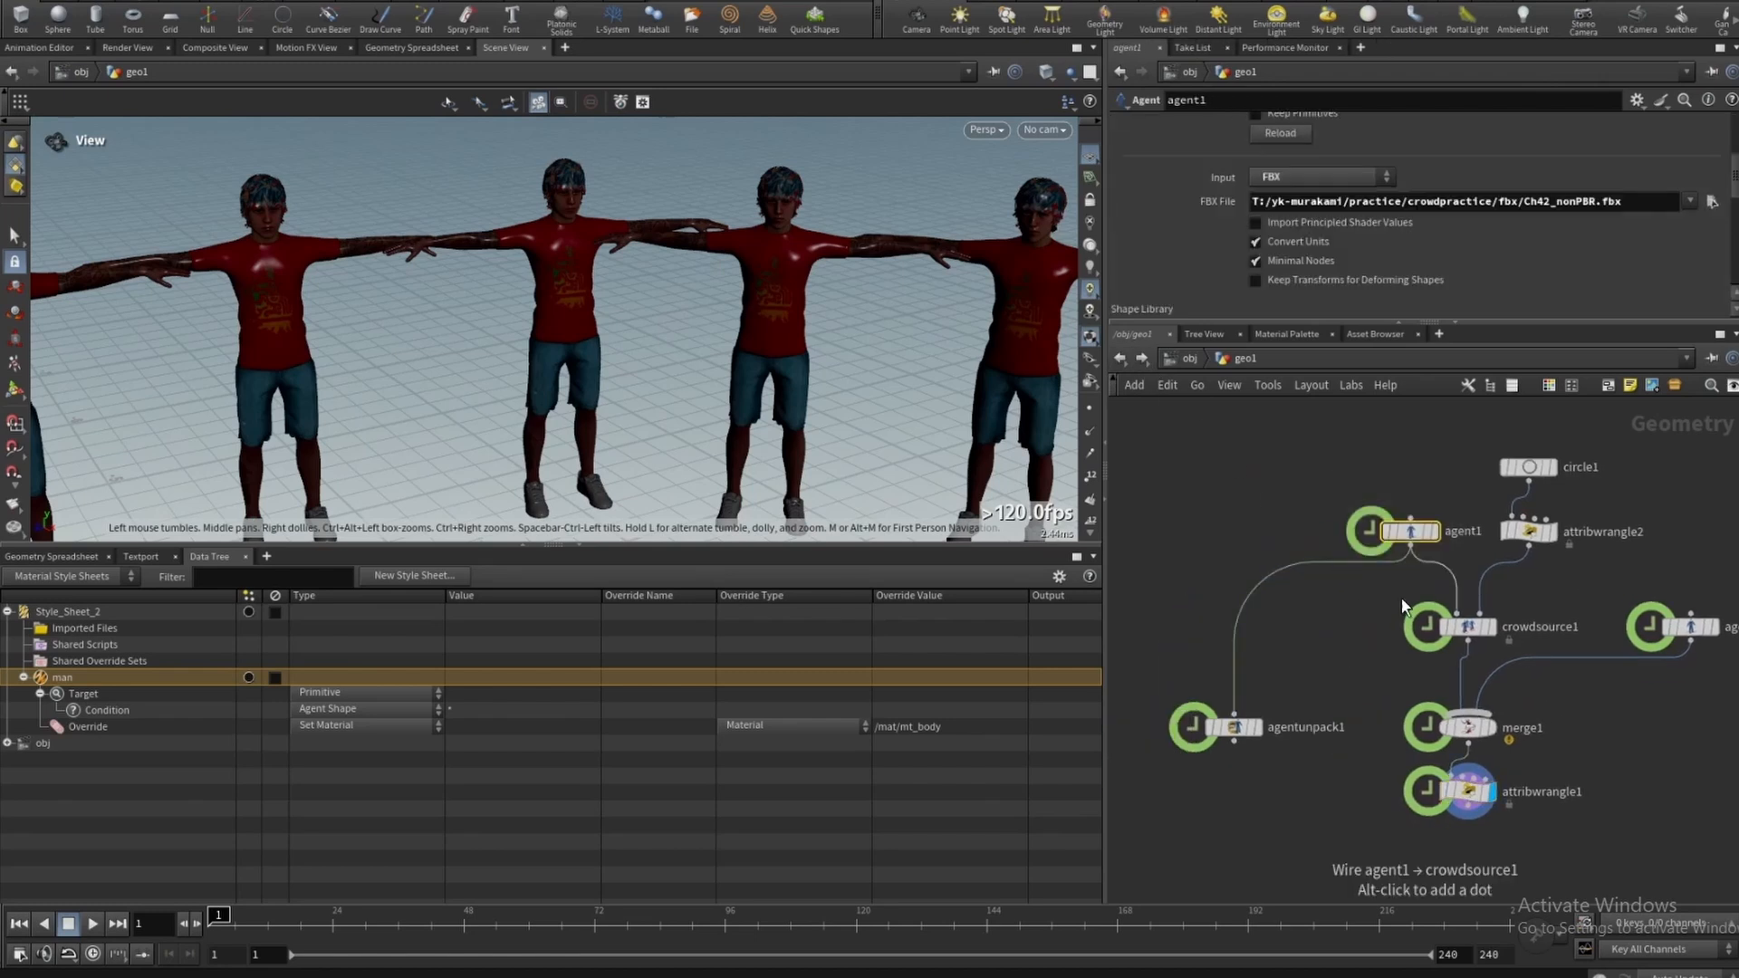
left_click(1257, 727)
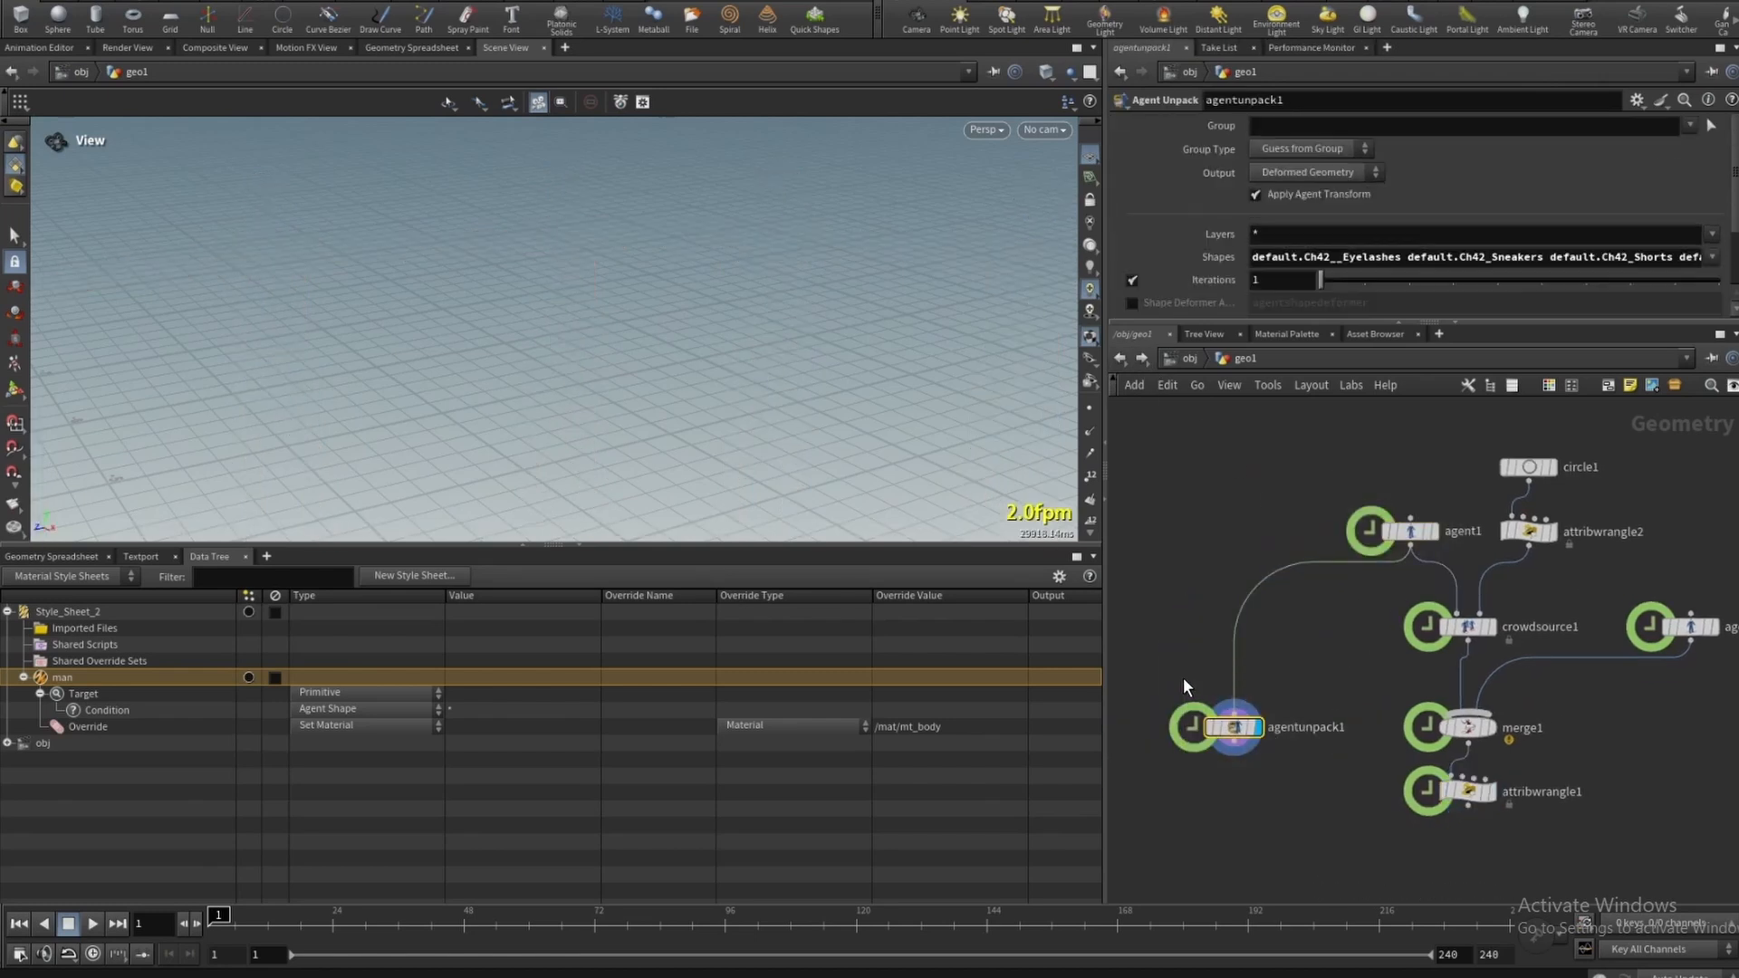
key("f")
left_click(1279, 261)
type("*")
key("Return")
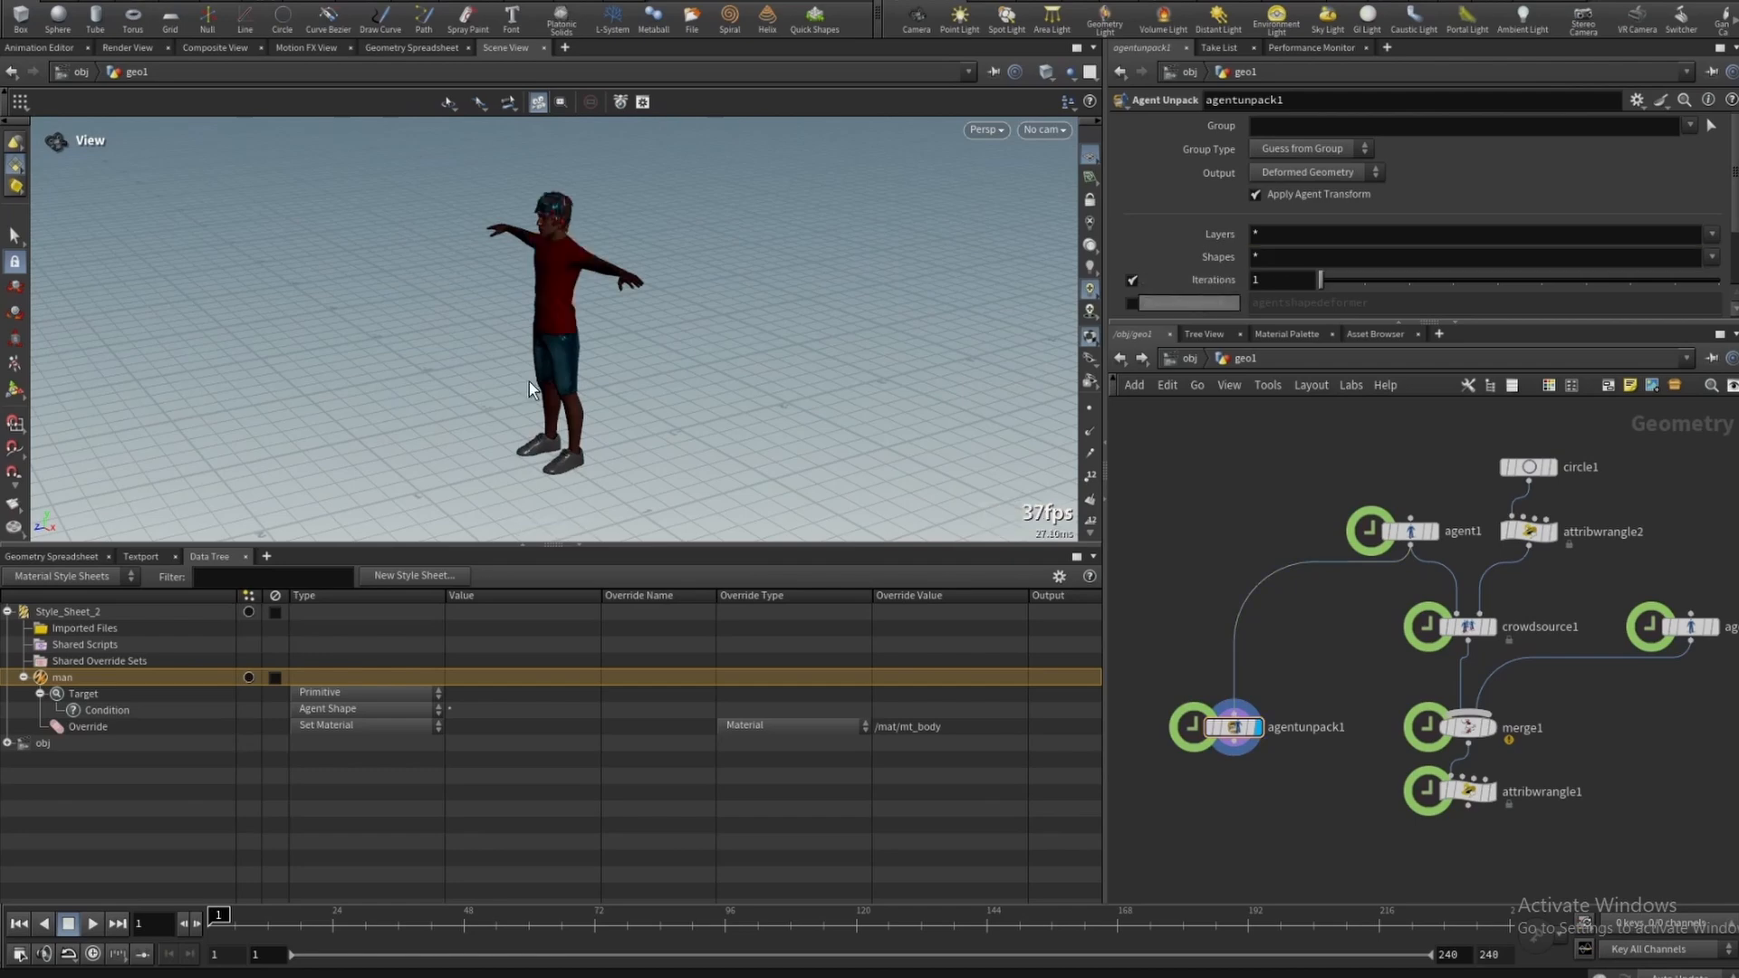
left_click(1713, 259)
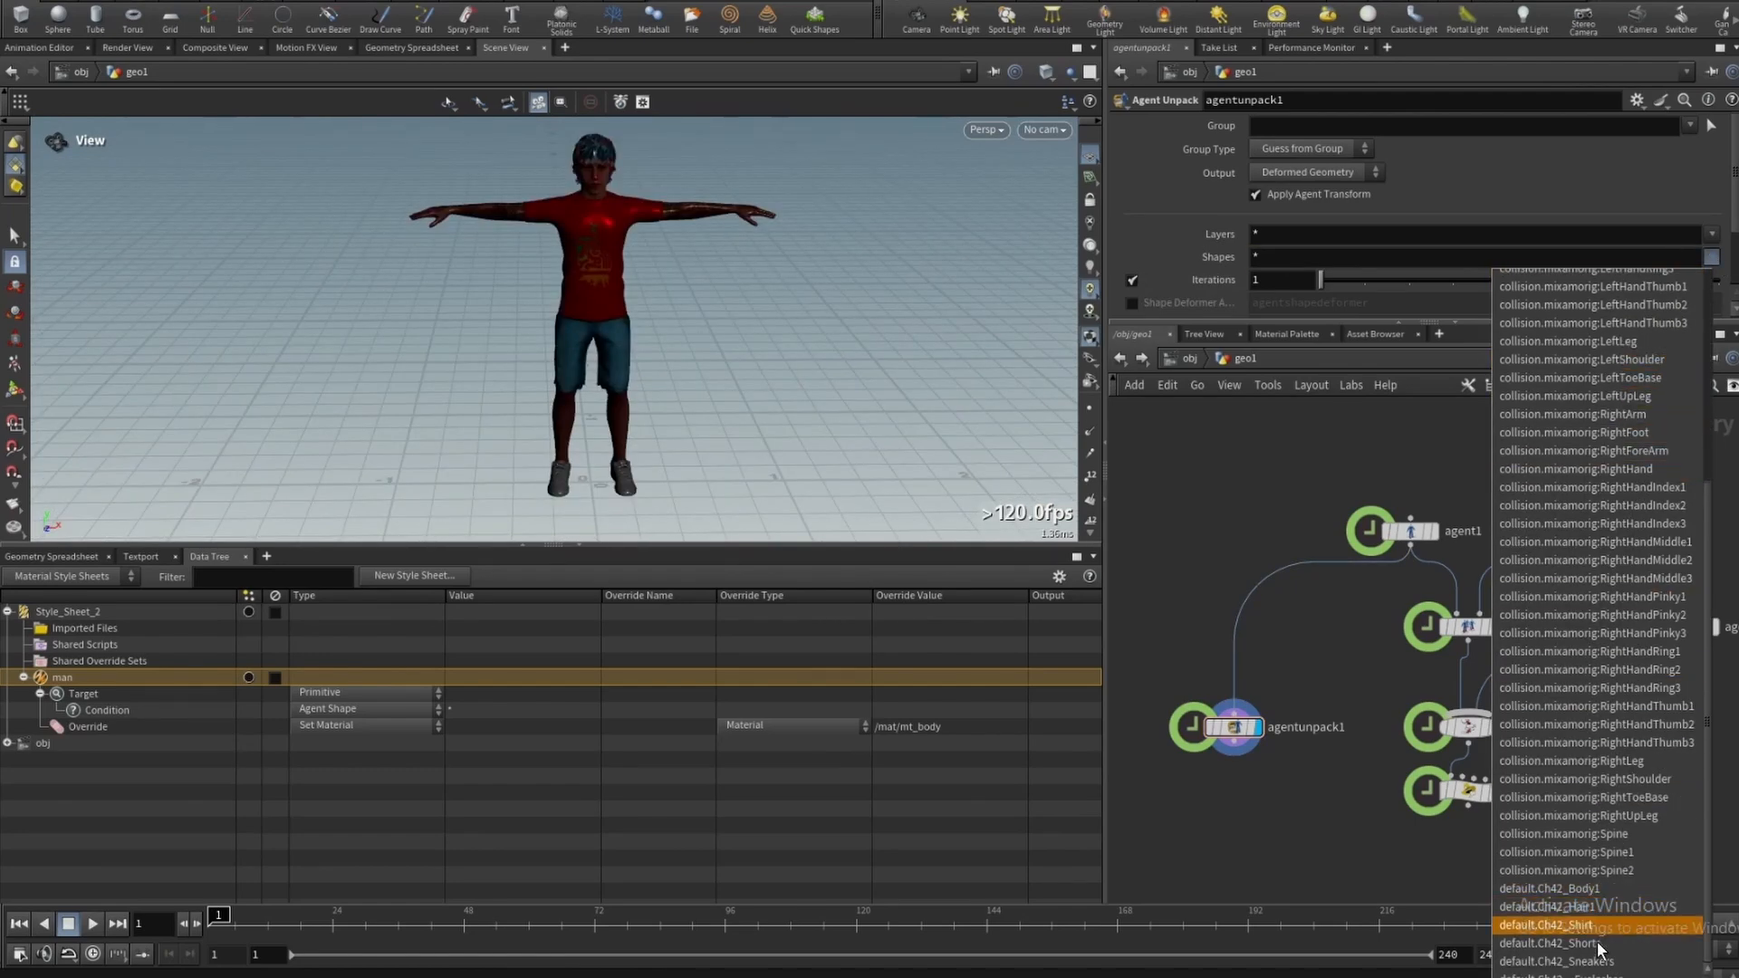
left_click(1574, 891)
key("ctrl+c")
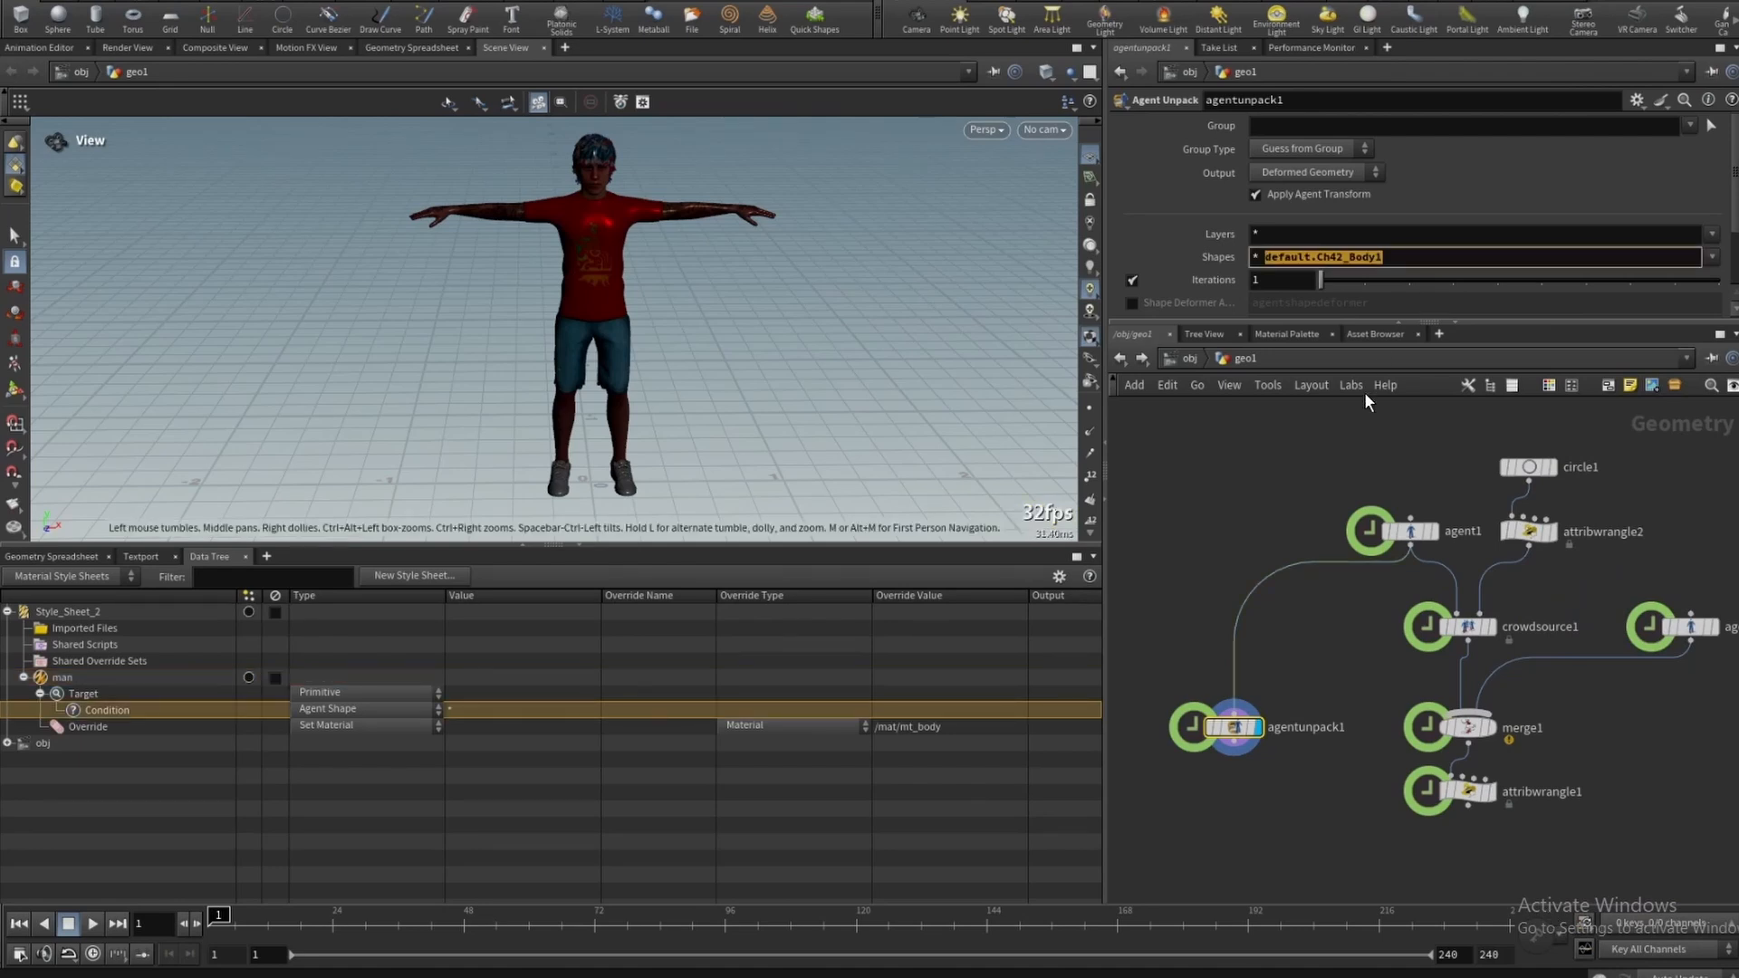
- Delete the target's condition and add a sub-target under the target
right_click(204, 709)
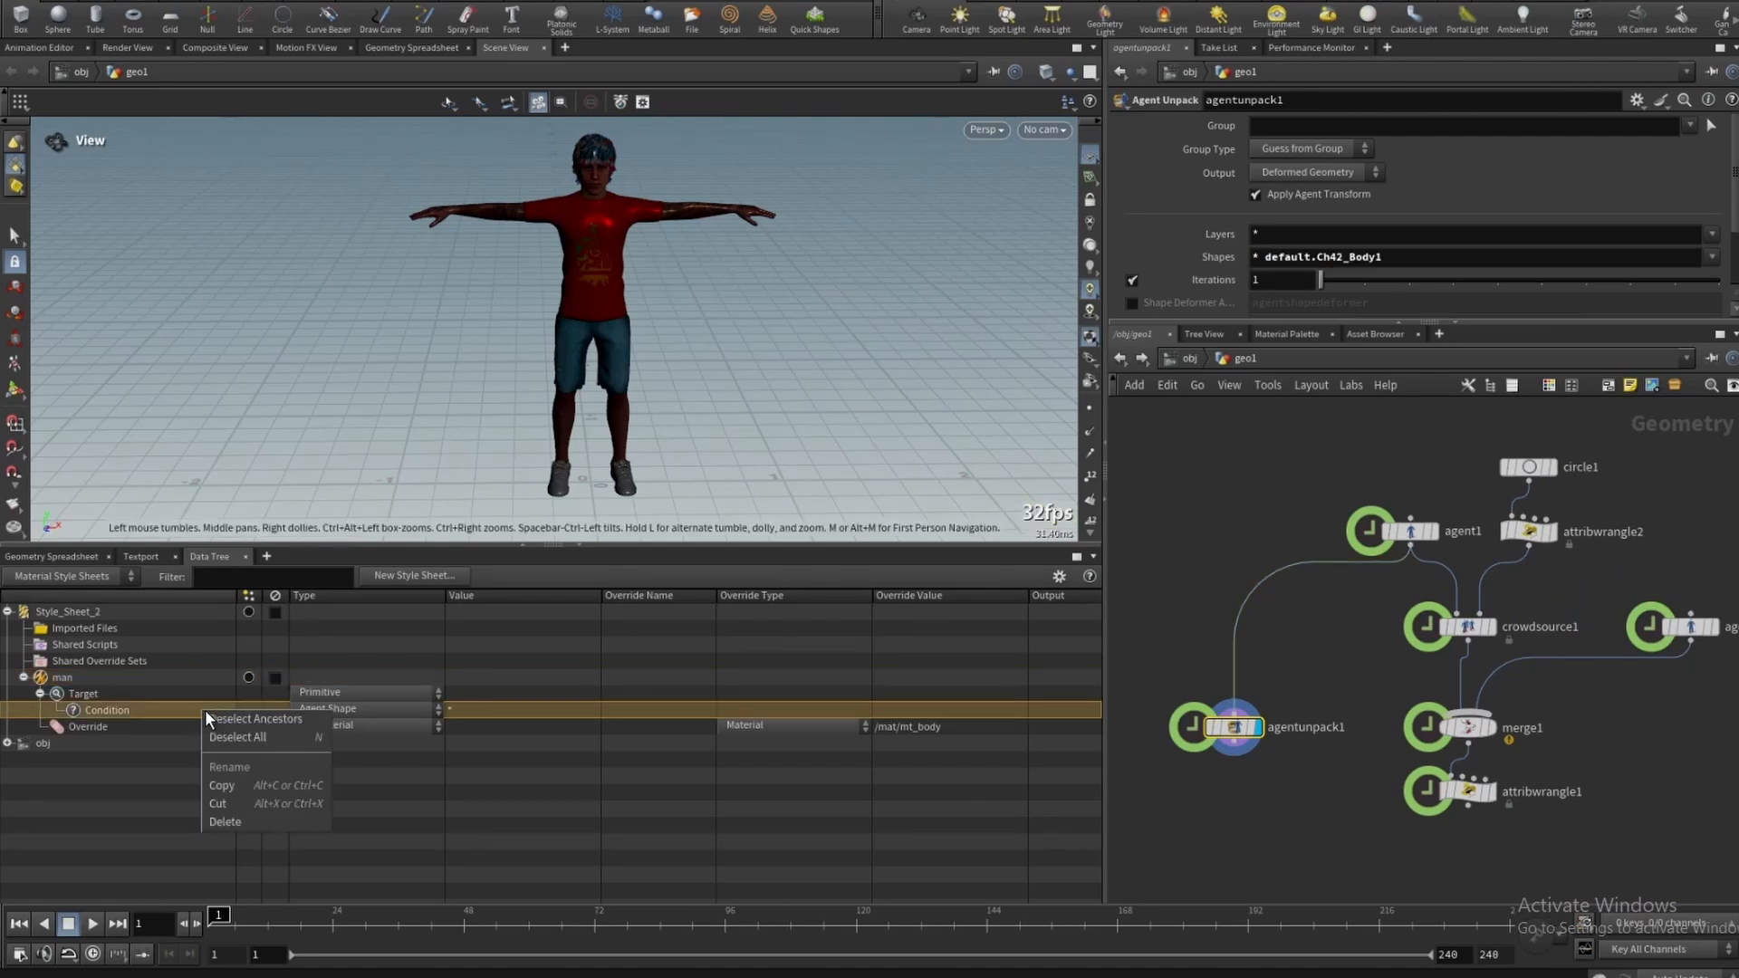
left_click(245, 824)
left_click(34, 692)
right_click(125, 694)
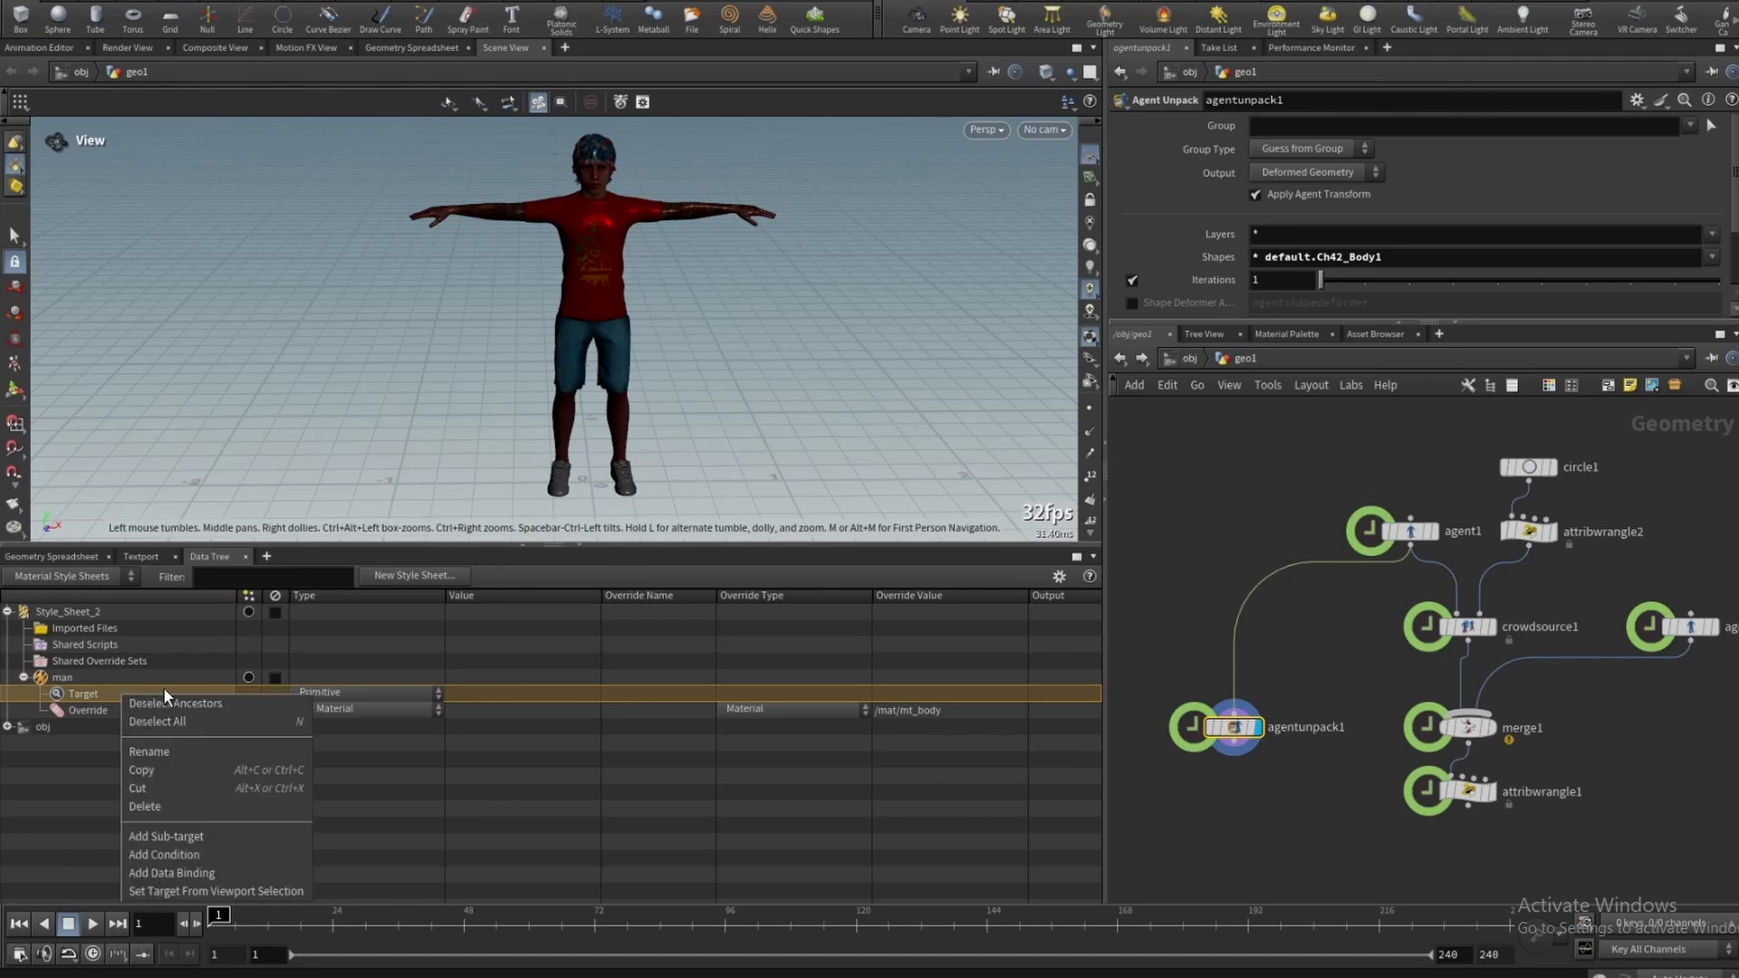
left_click(188, 828)
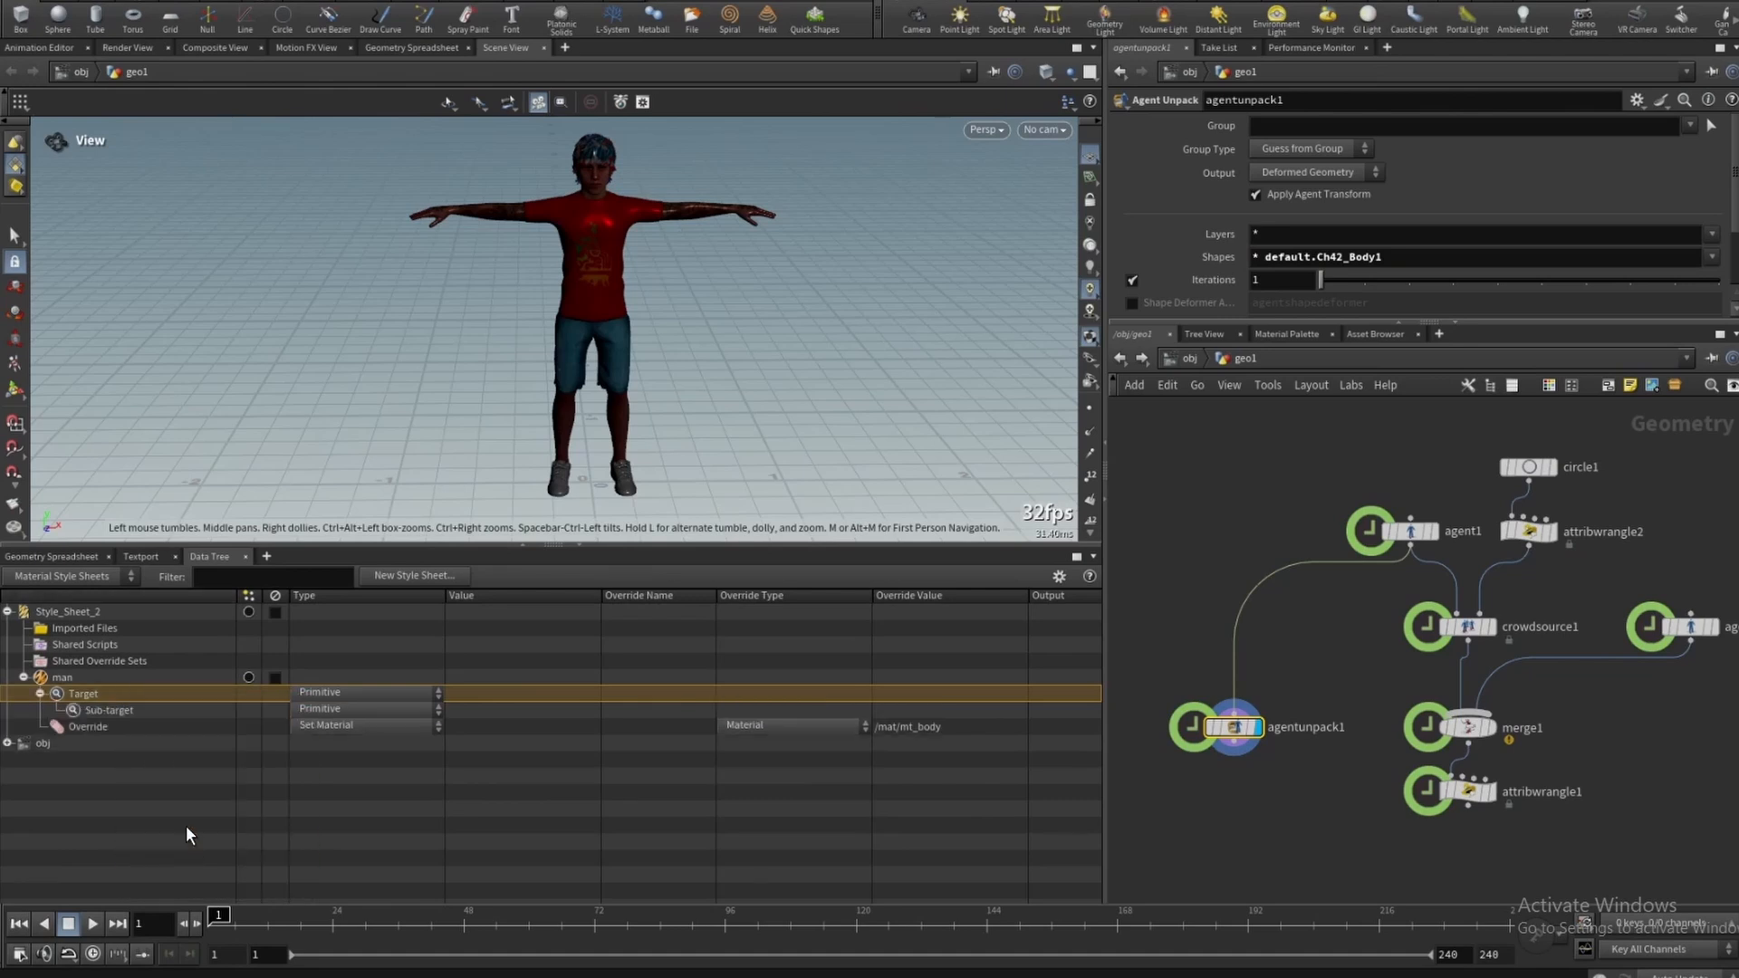
- Add an Agent Shape condition to the sub-target with value default.Ch42_Body1
right_click(107, 712)
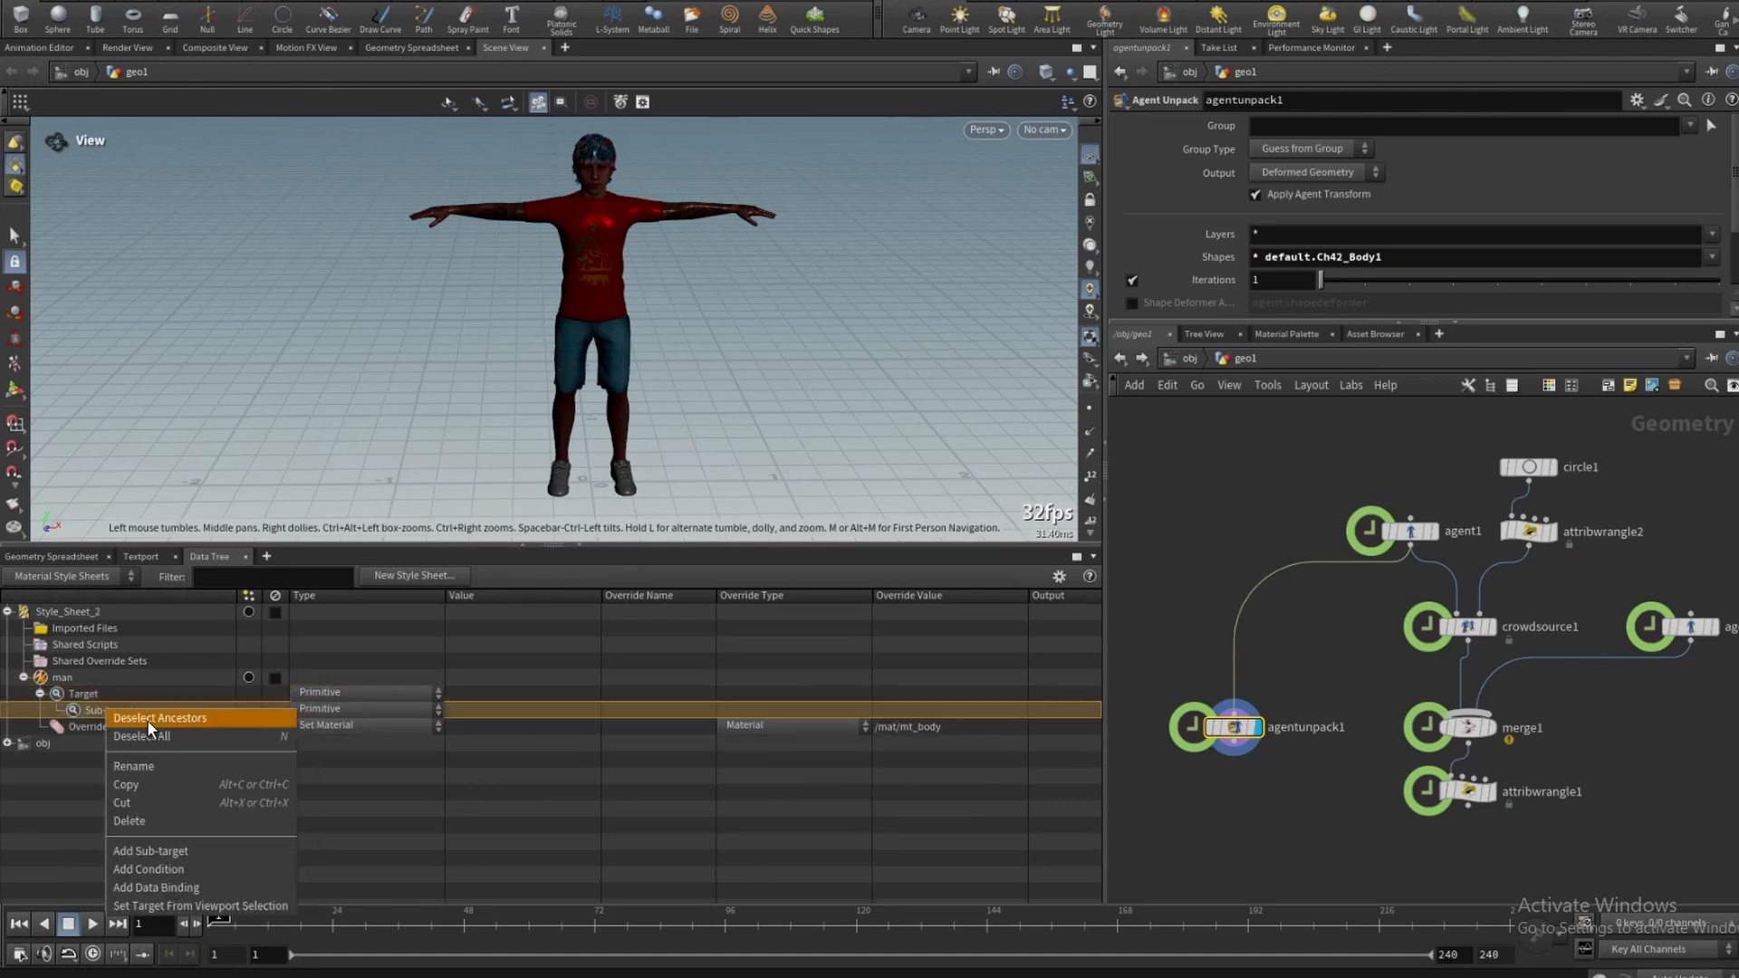
left_click(171, 872)
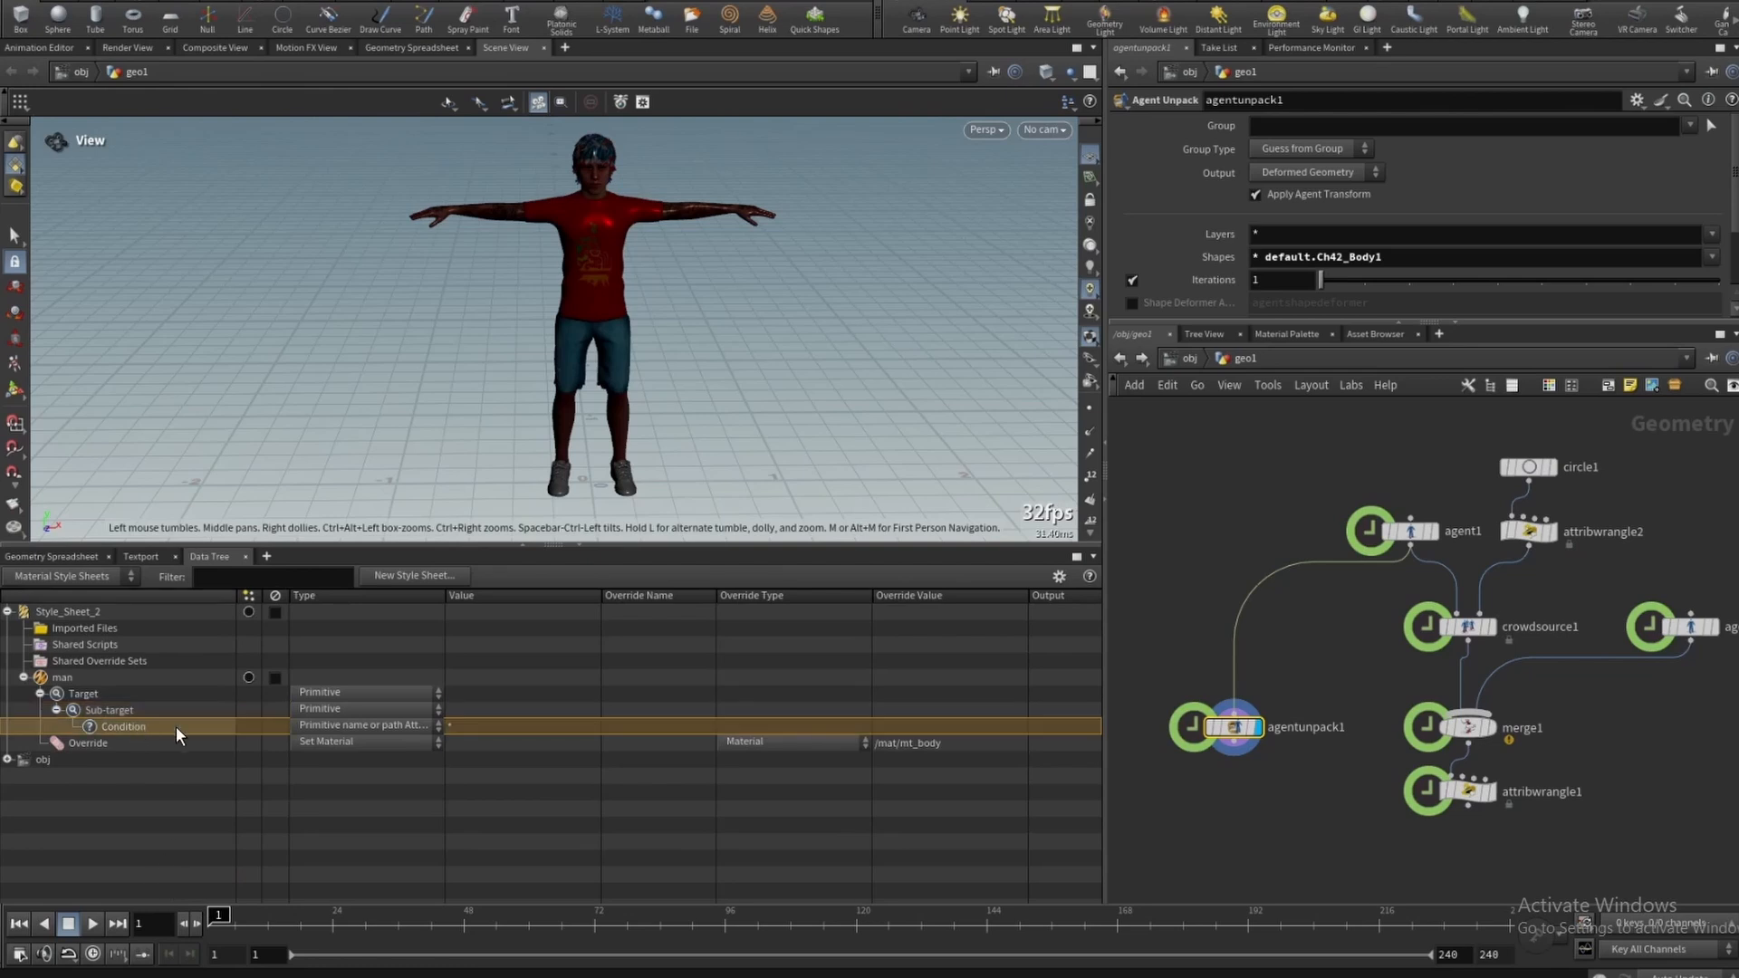
left_click(341, 726)
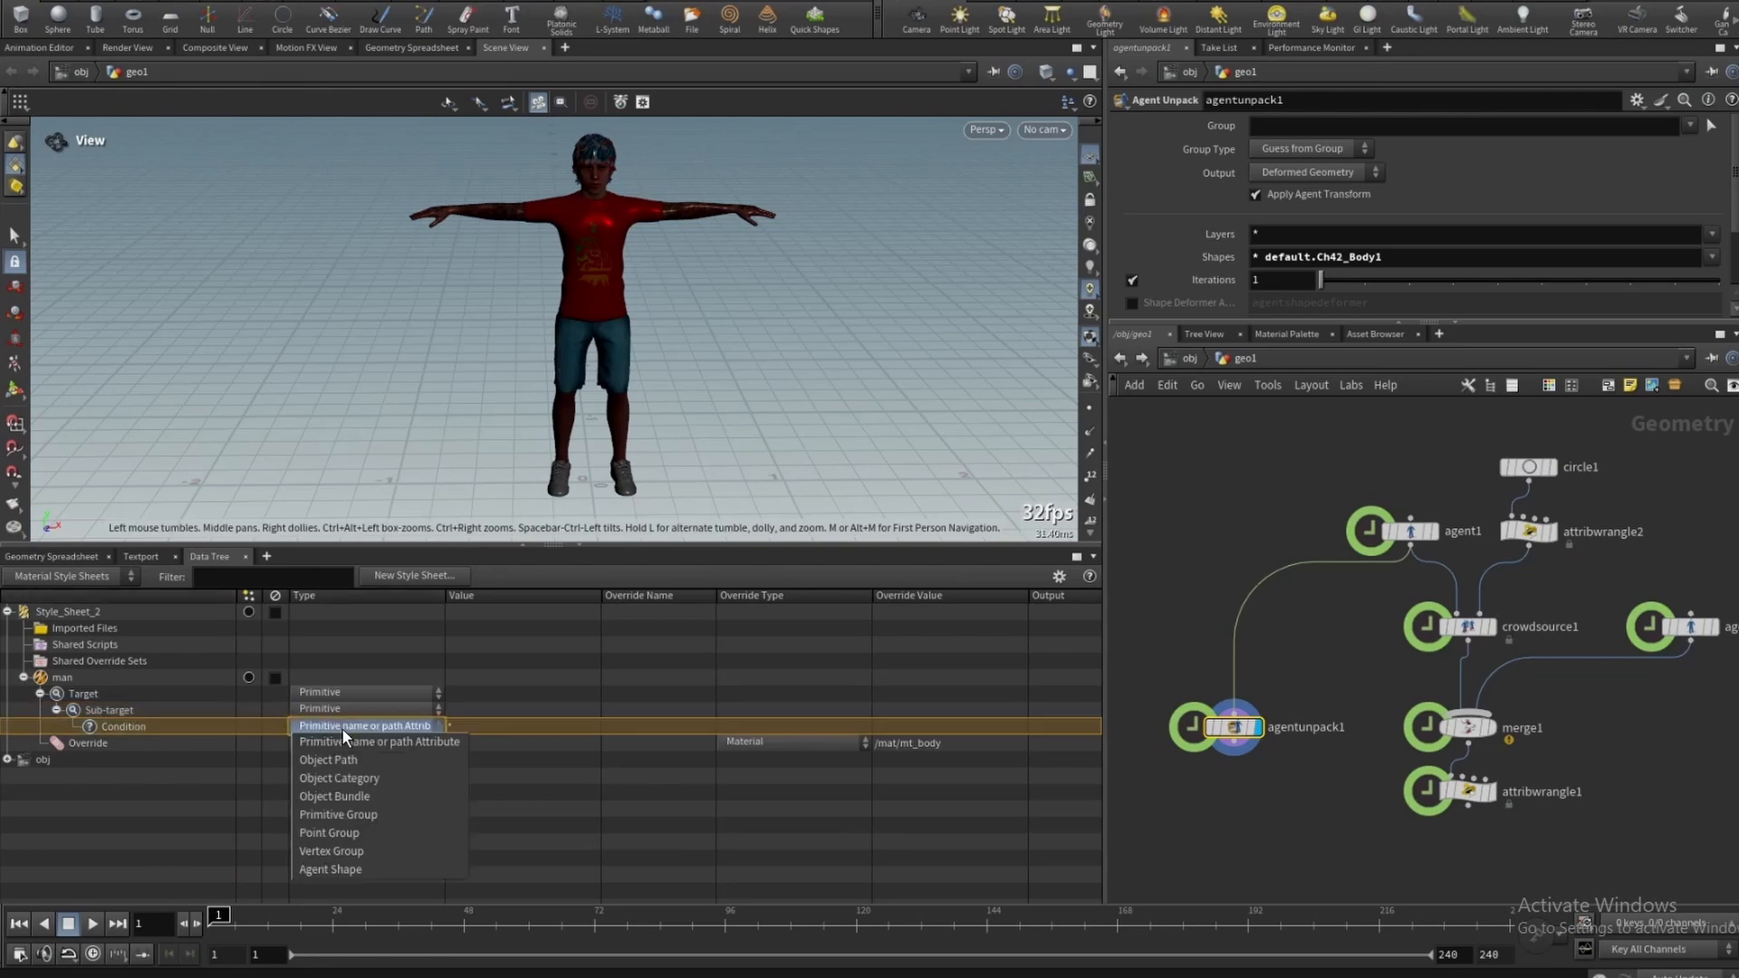
left_click(345, 868)
left_click(455, 725)
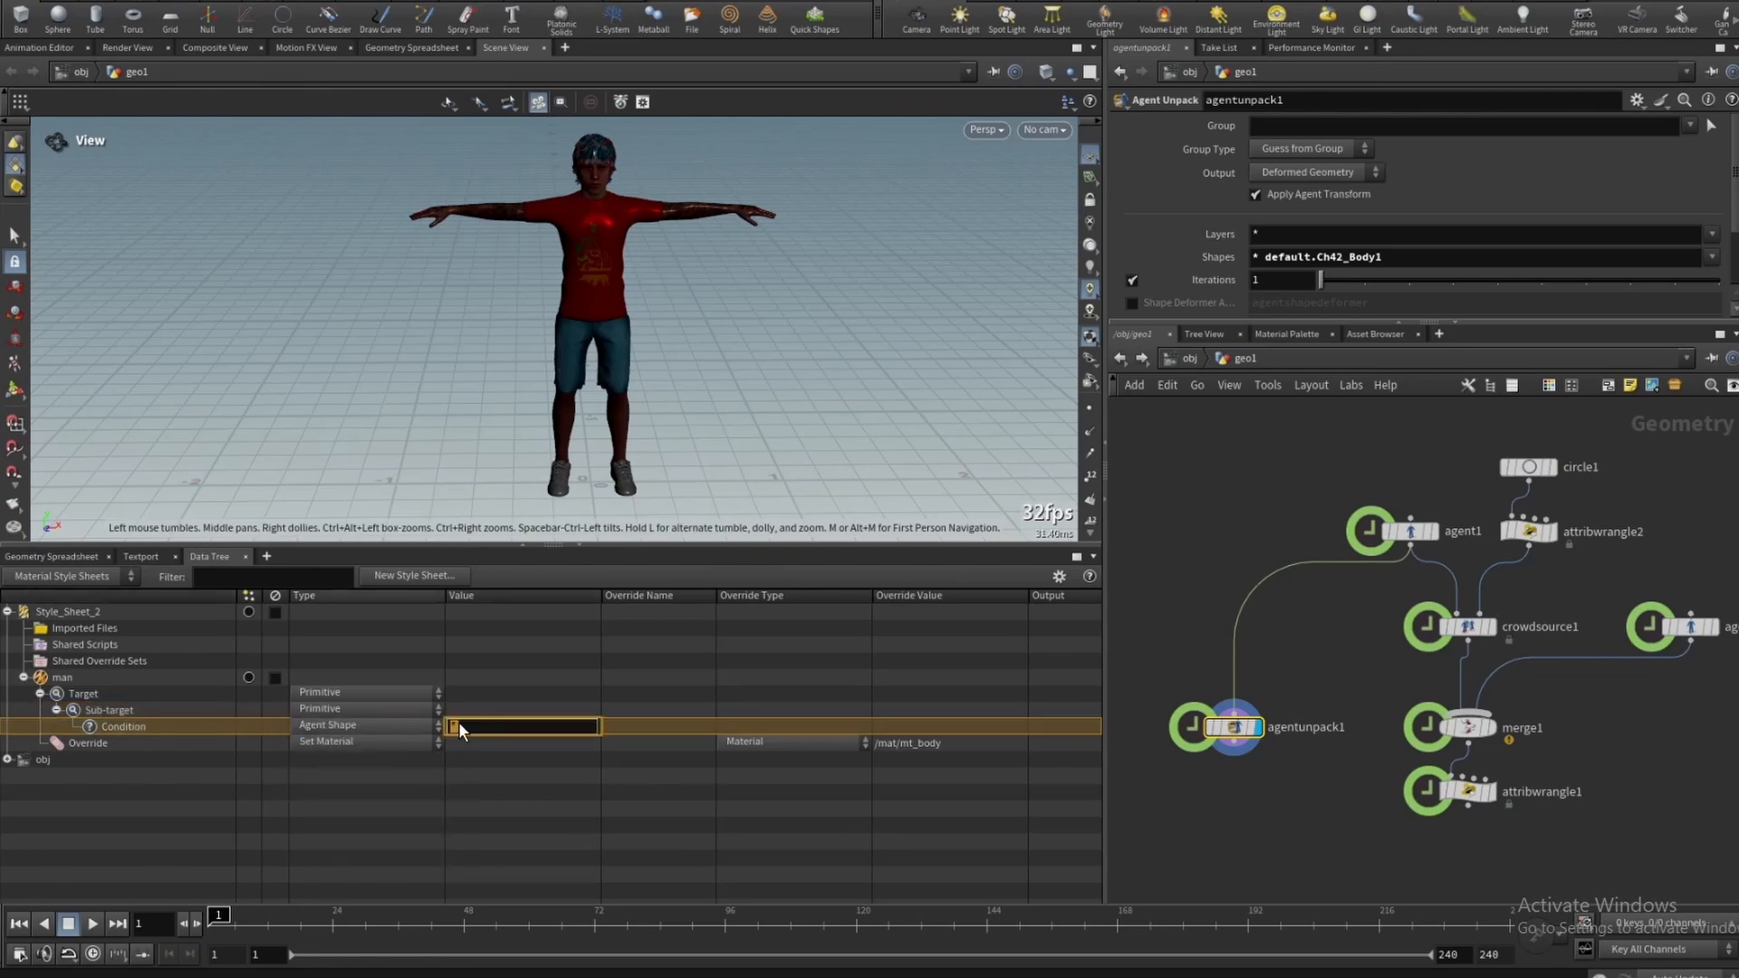
key("ctrl+v")
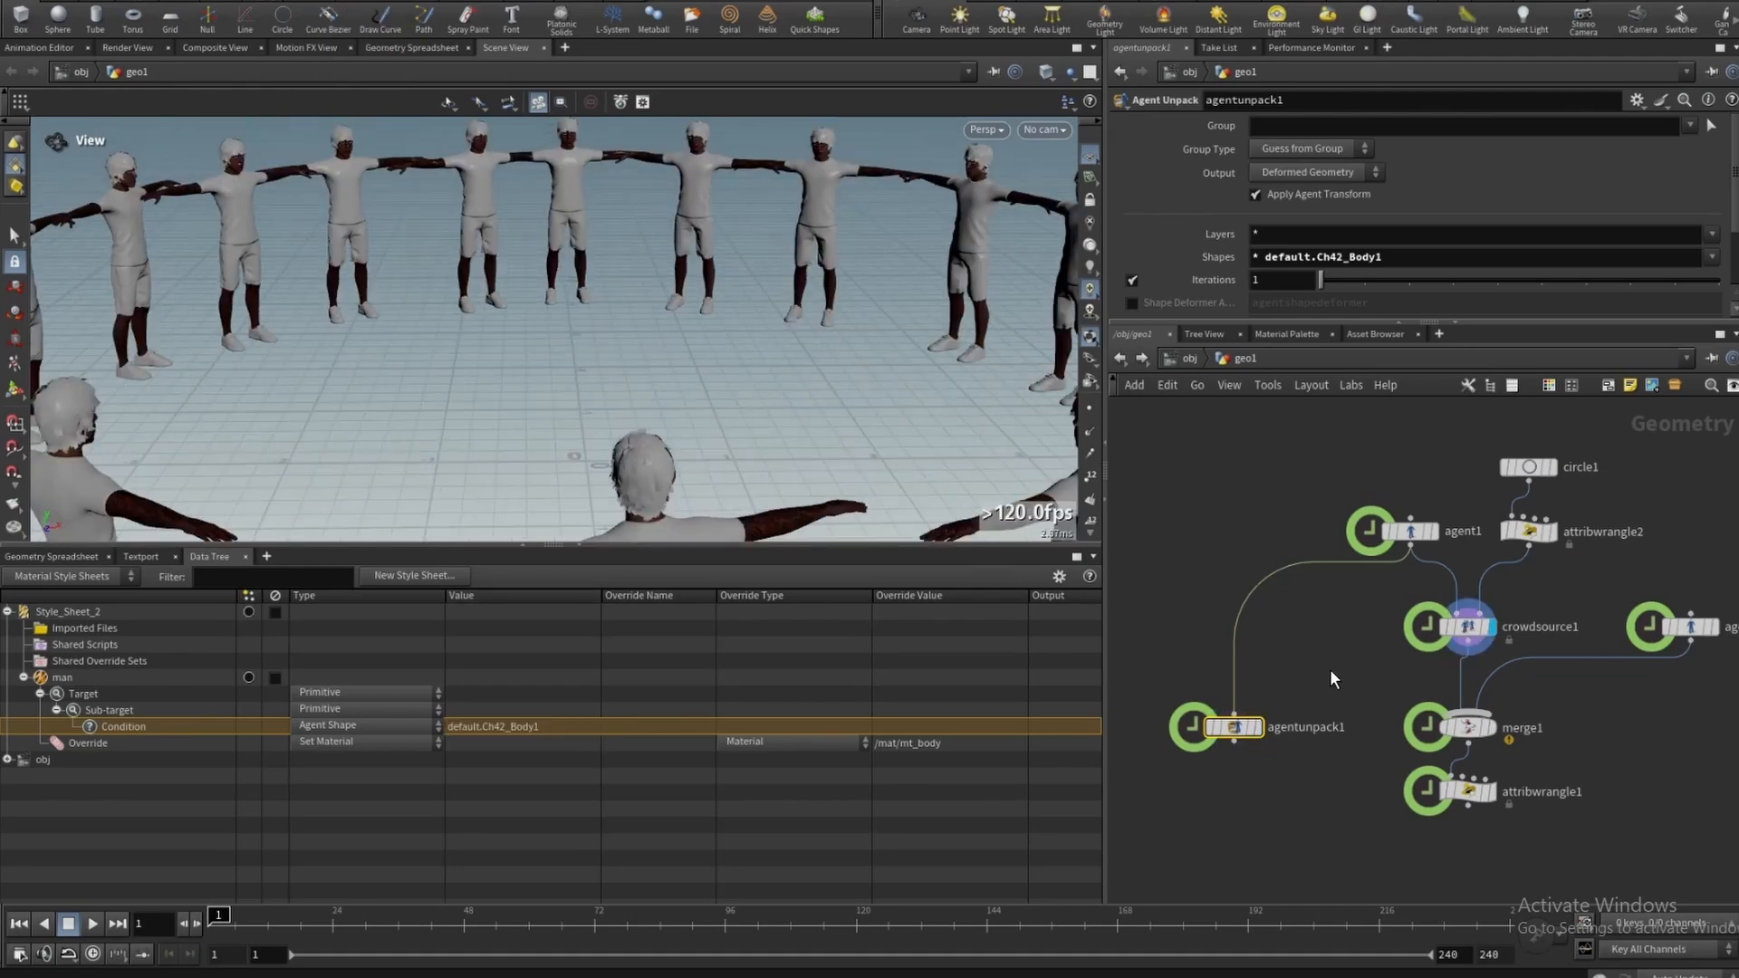
- Display the crowdsource1 node's output
left_click_drag(1329, 668, 1508, 584)
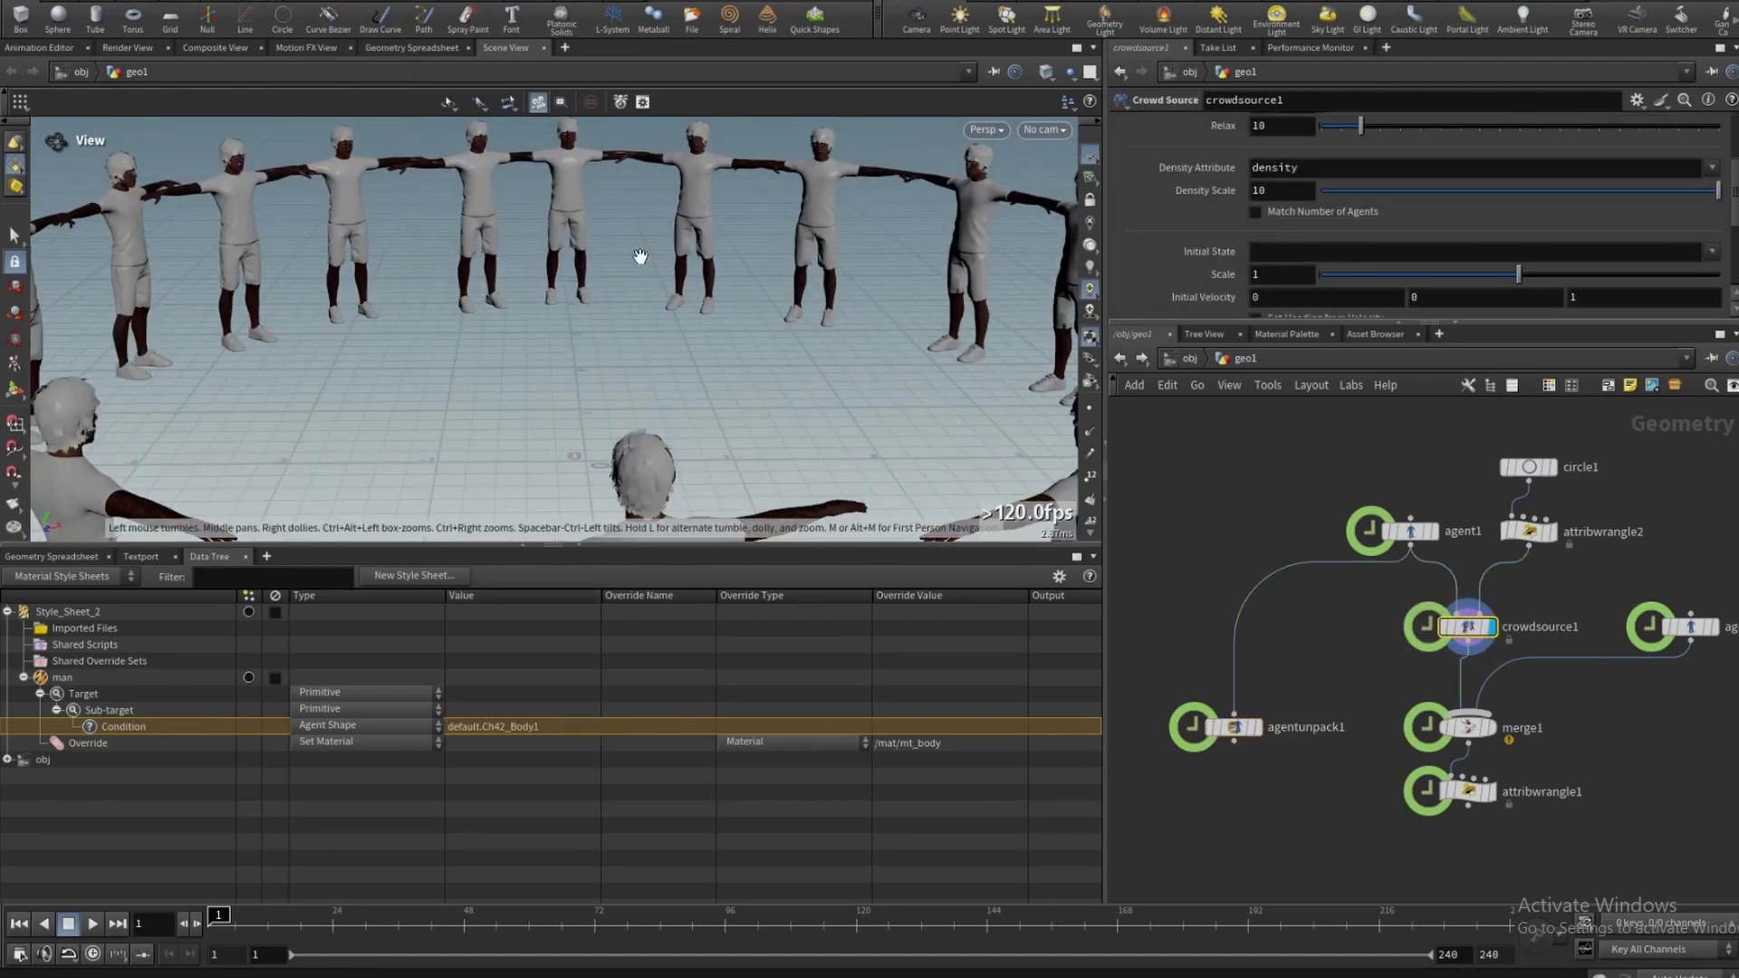
- Add default.Ch42_Shorts, default.Ch42_Sneakers and default.Ch42_Eyelashes to agentunpack1's Shapes and copy the shape list
right_click_drag(472, 232, 638, 417)
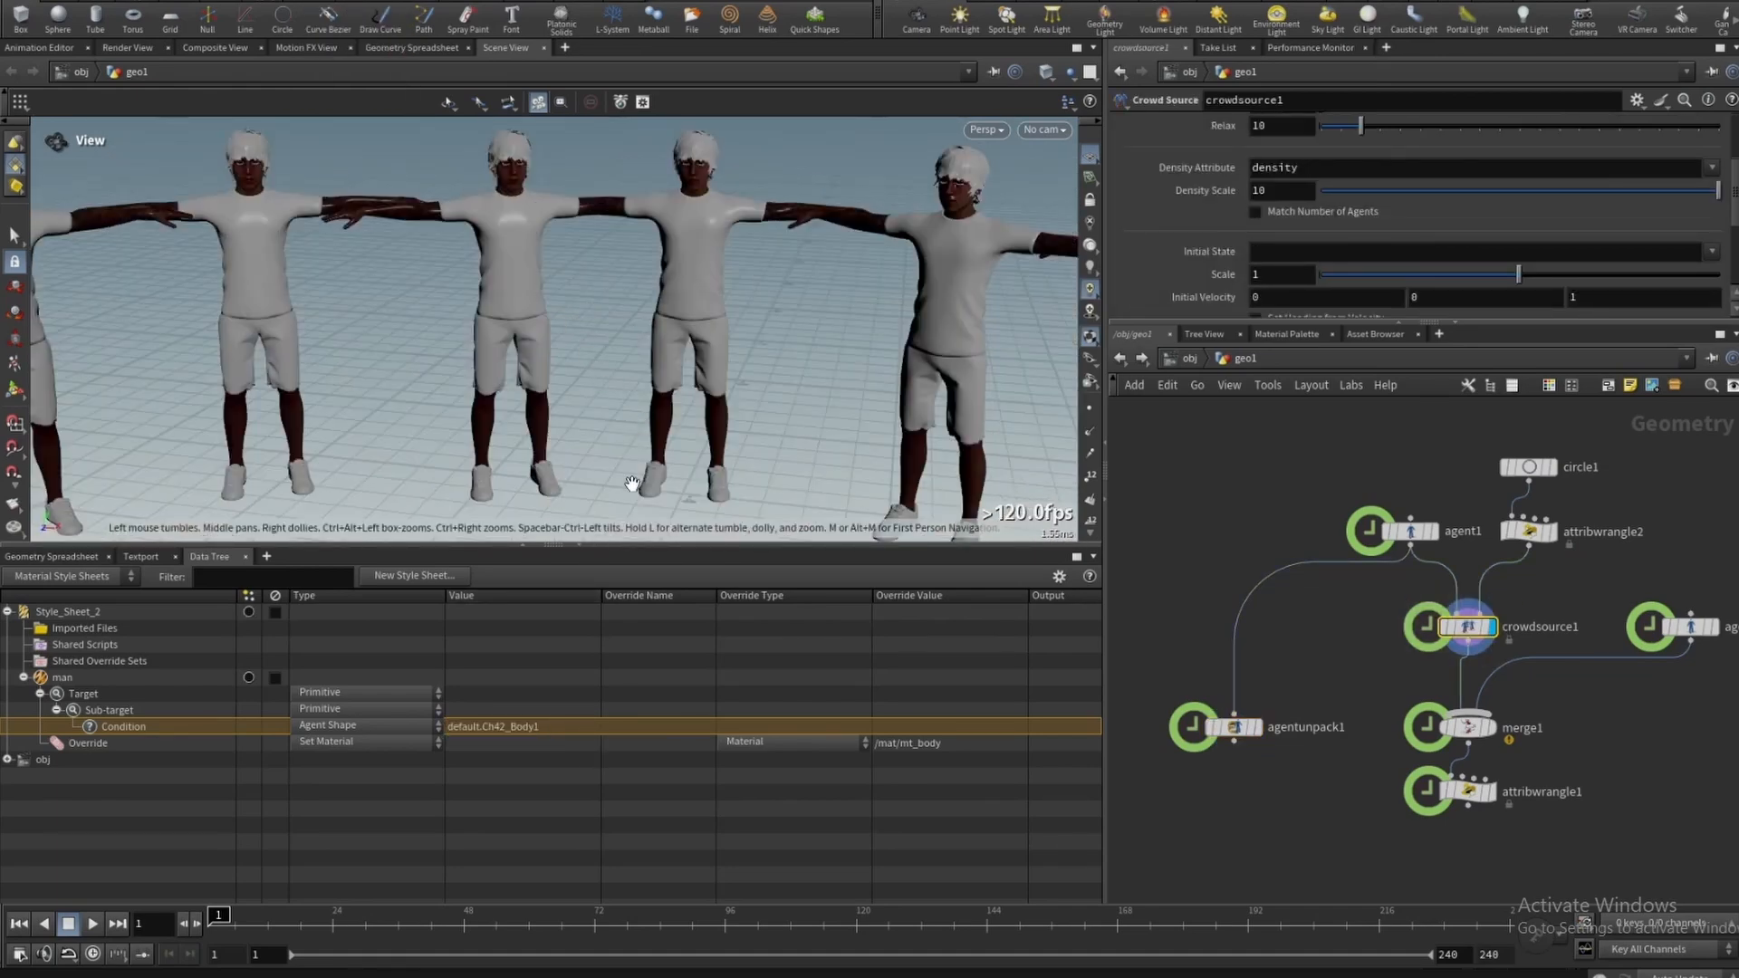
left_click(1233, 726)
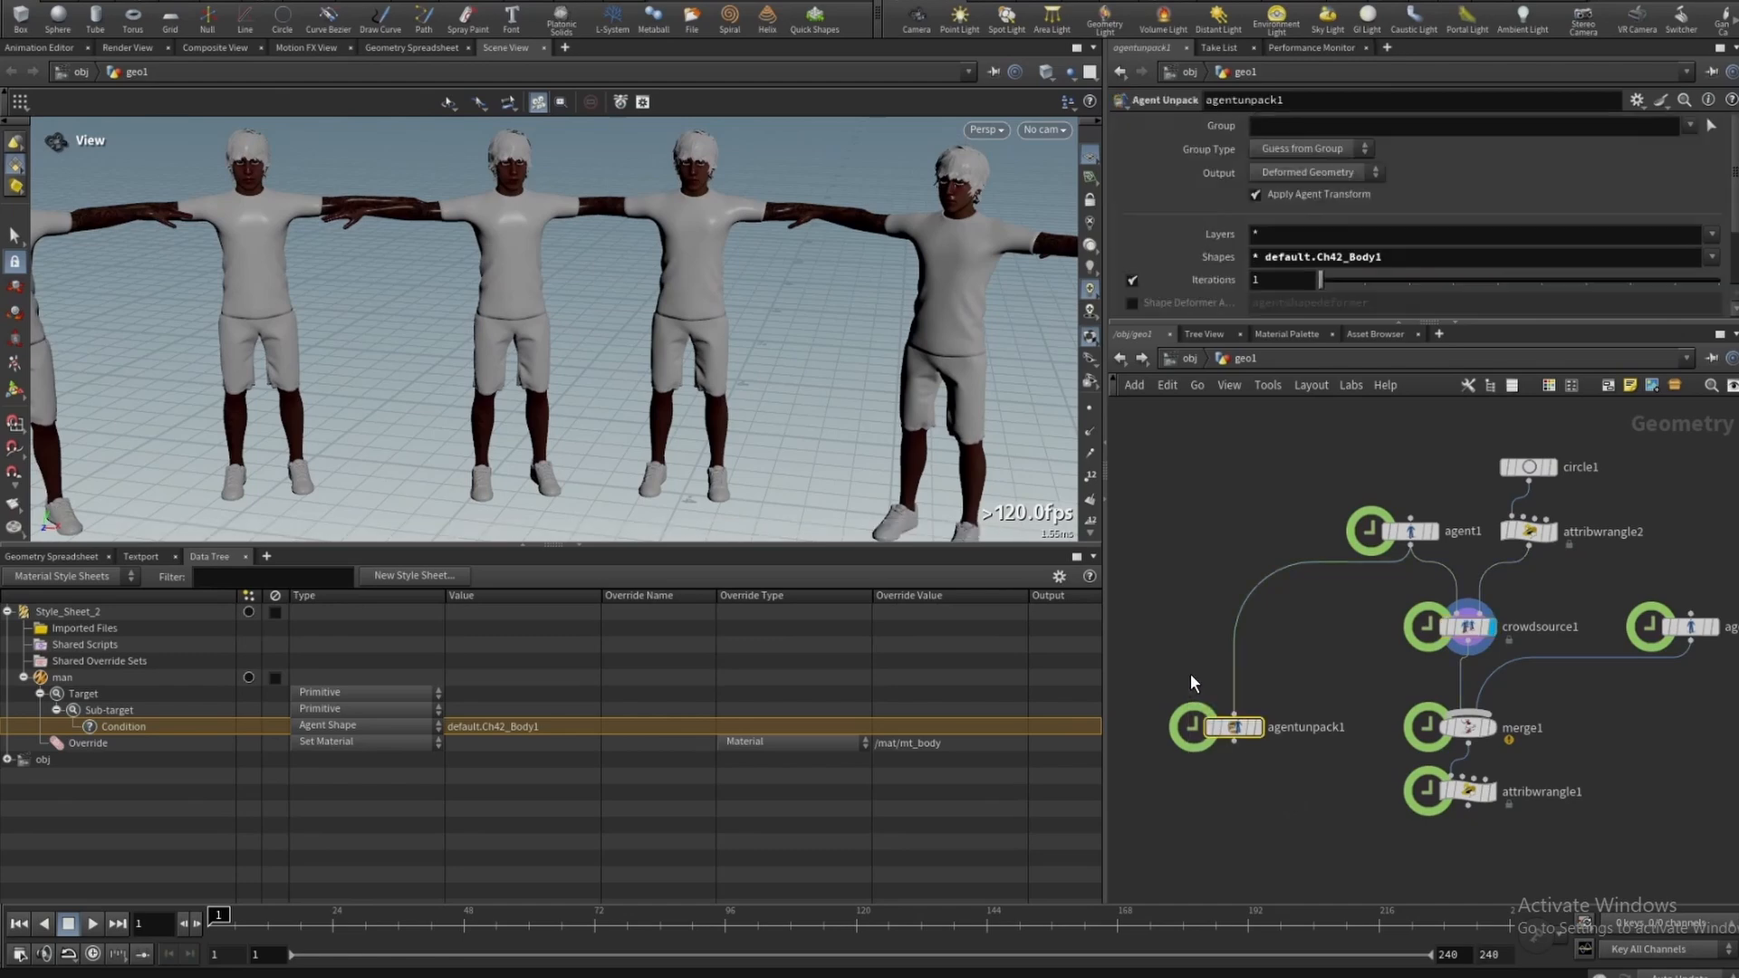
left_click(1711, 256)
left_click(1588, 943)
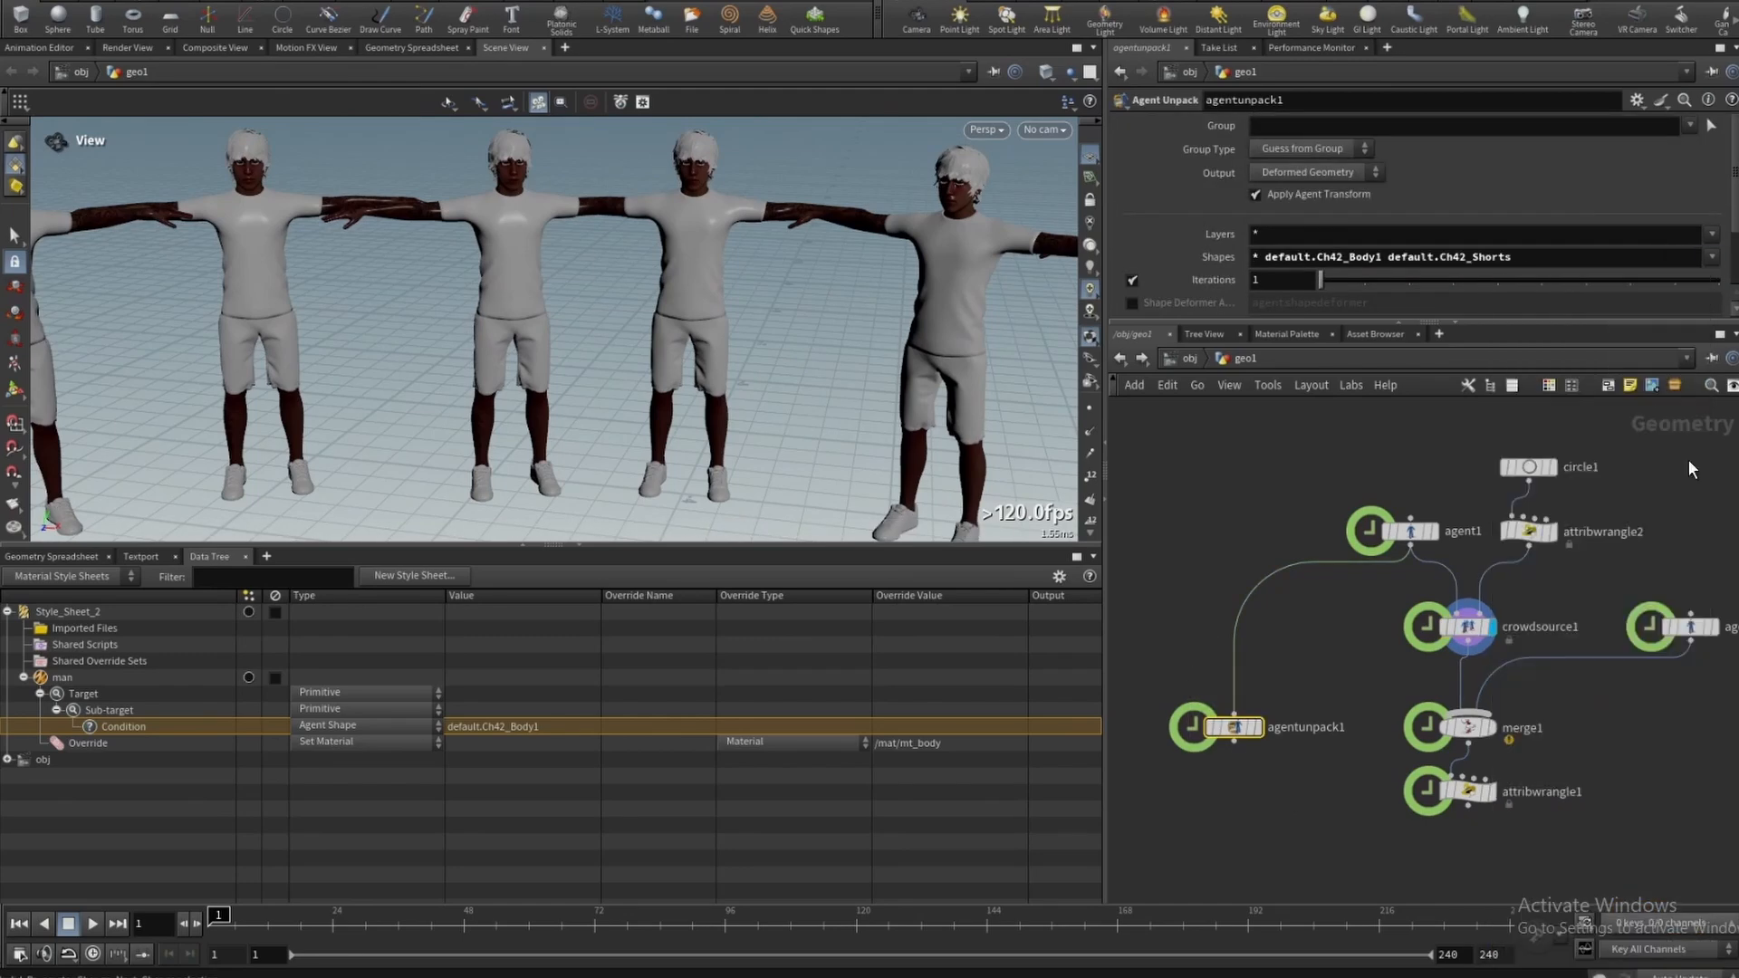
left_click(1711, 258)
left_click(1588, 960)
left_click(1710, 259)
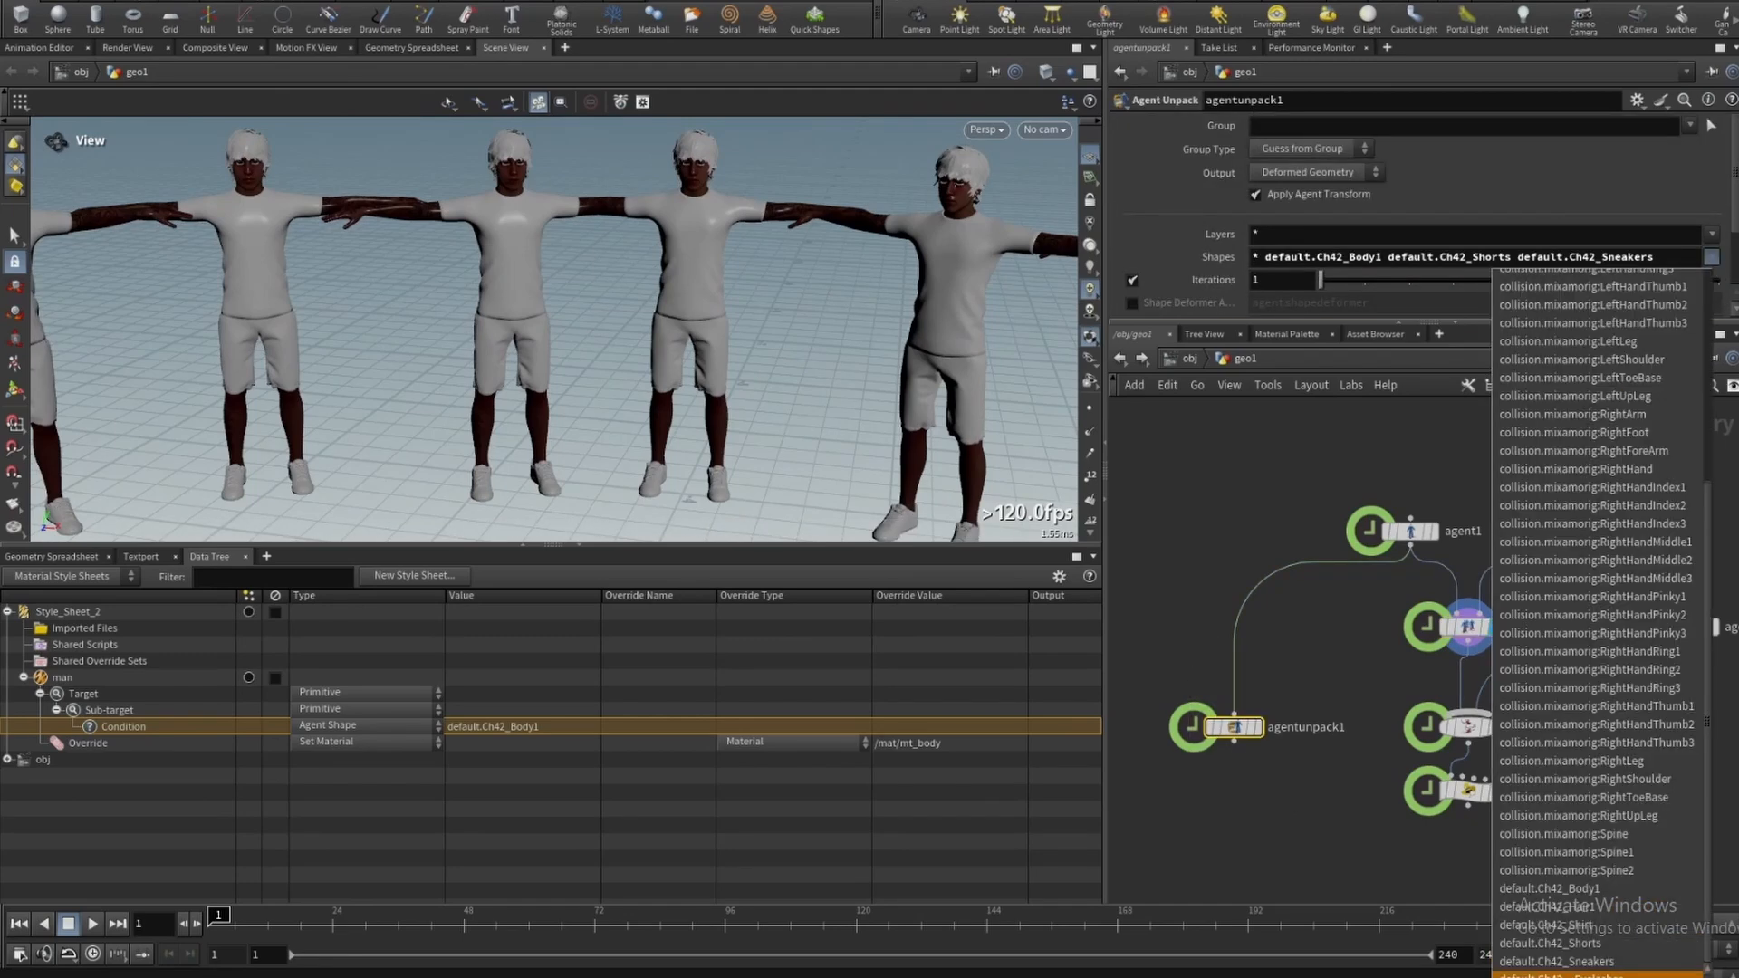
left_click(1610, 974)
left_click_drag(1265, 257, 1723, 257)
- Paste the copied shape names into the man style's Agent Shape condition value and collapse its target
double_click(474, 730)
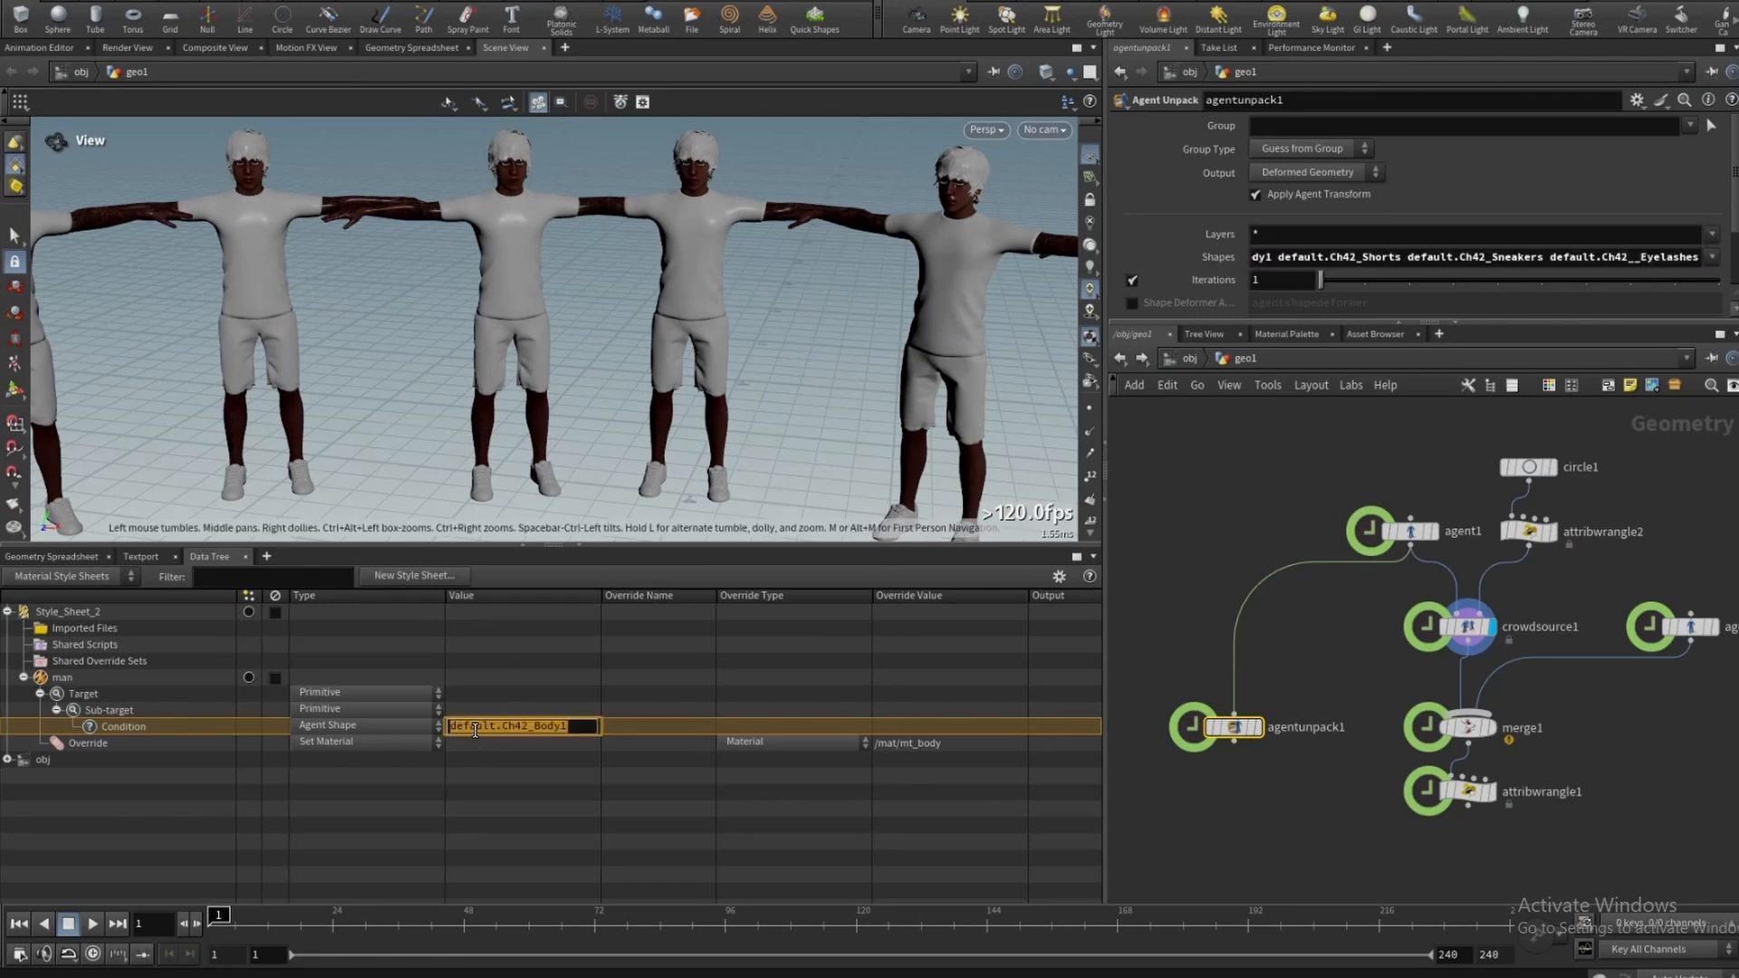
type("default.Ch42__Eyelashes")
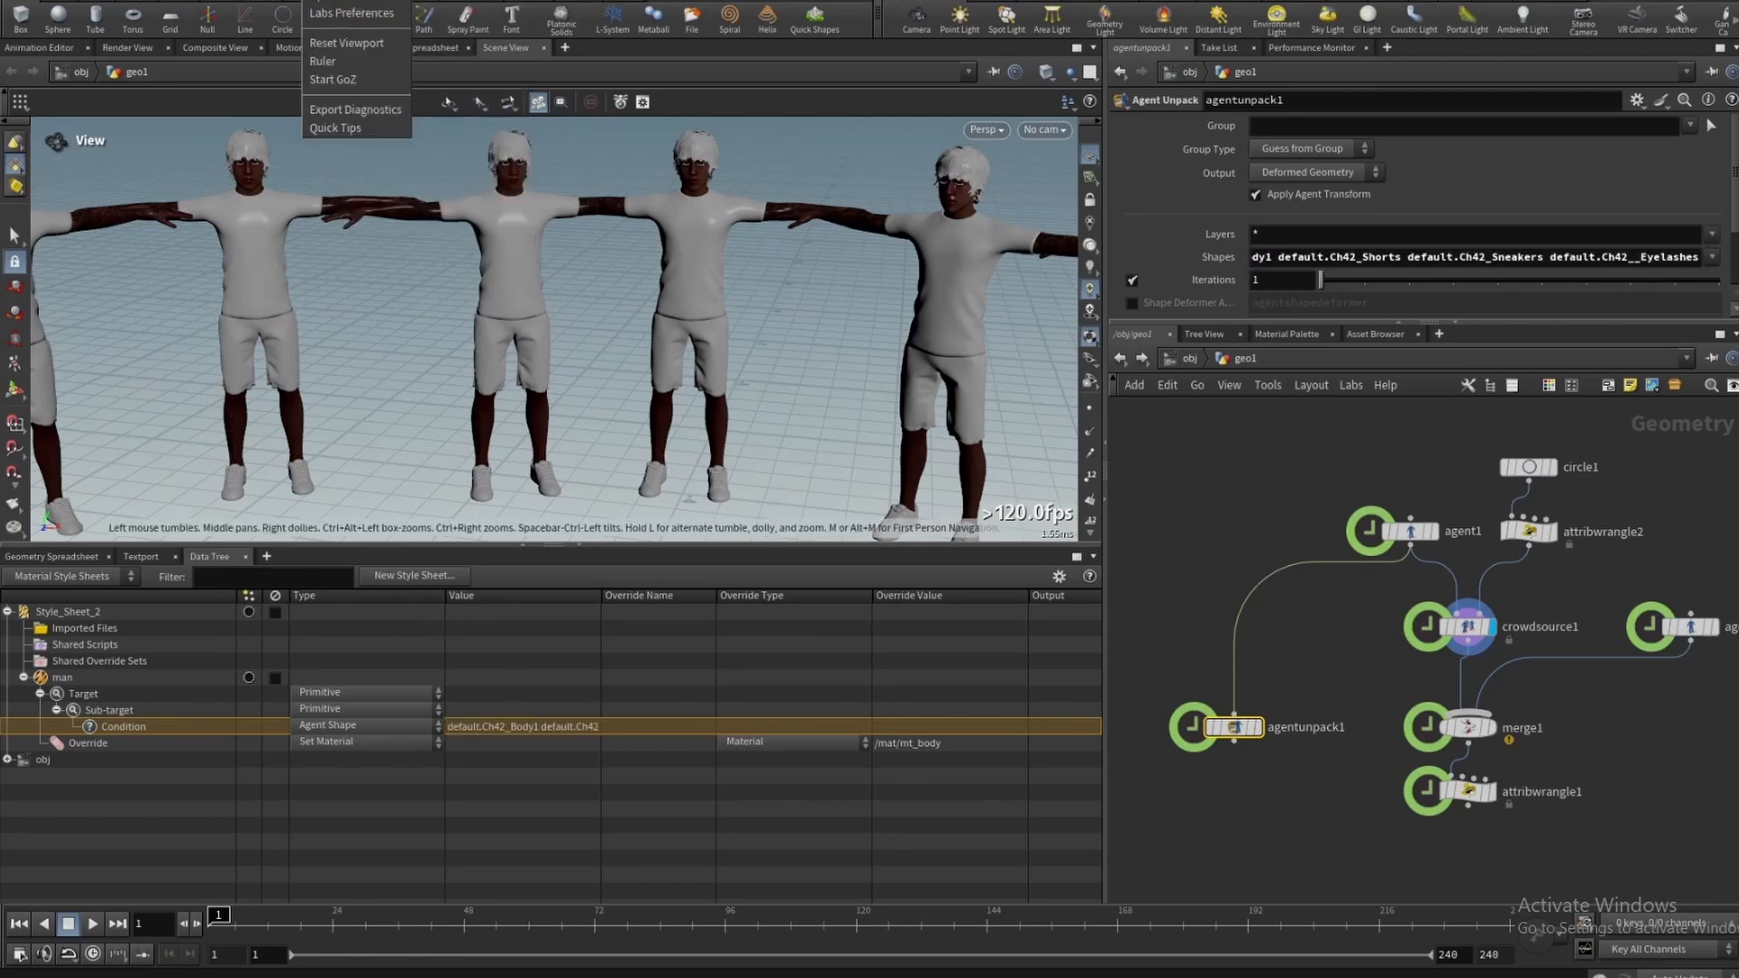
key("Return")
left_click(39, 693)
- Add a new style to the style sheet and rename it man_hair
right_click(52, 612)
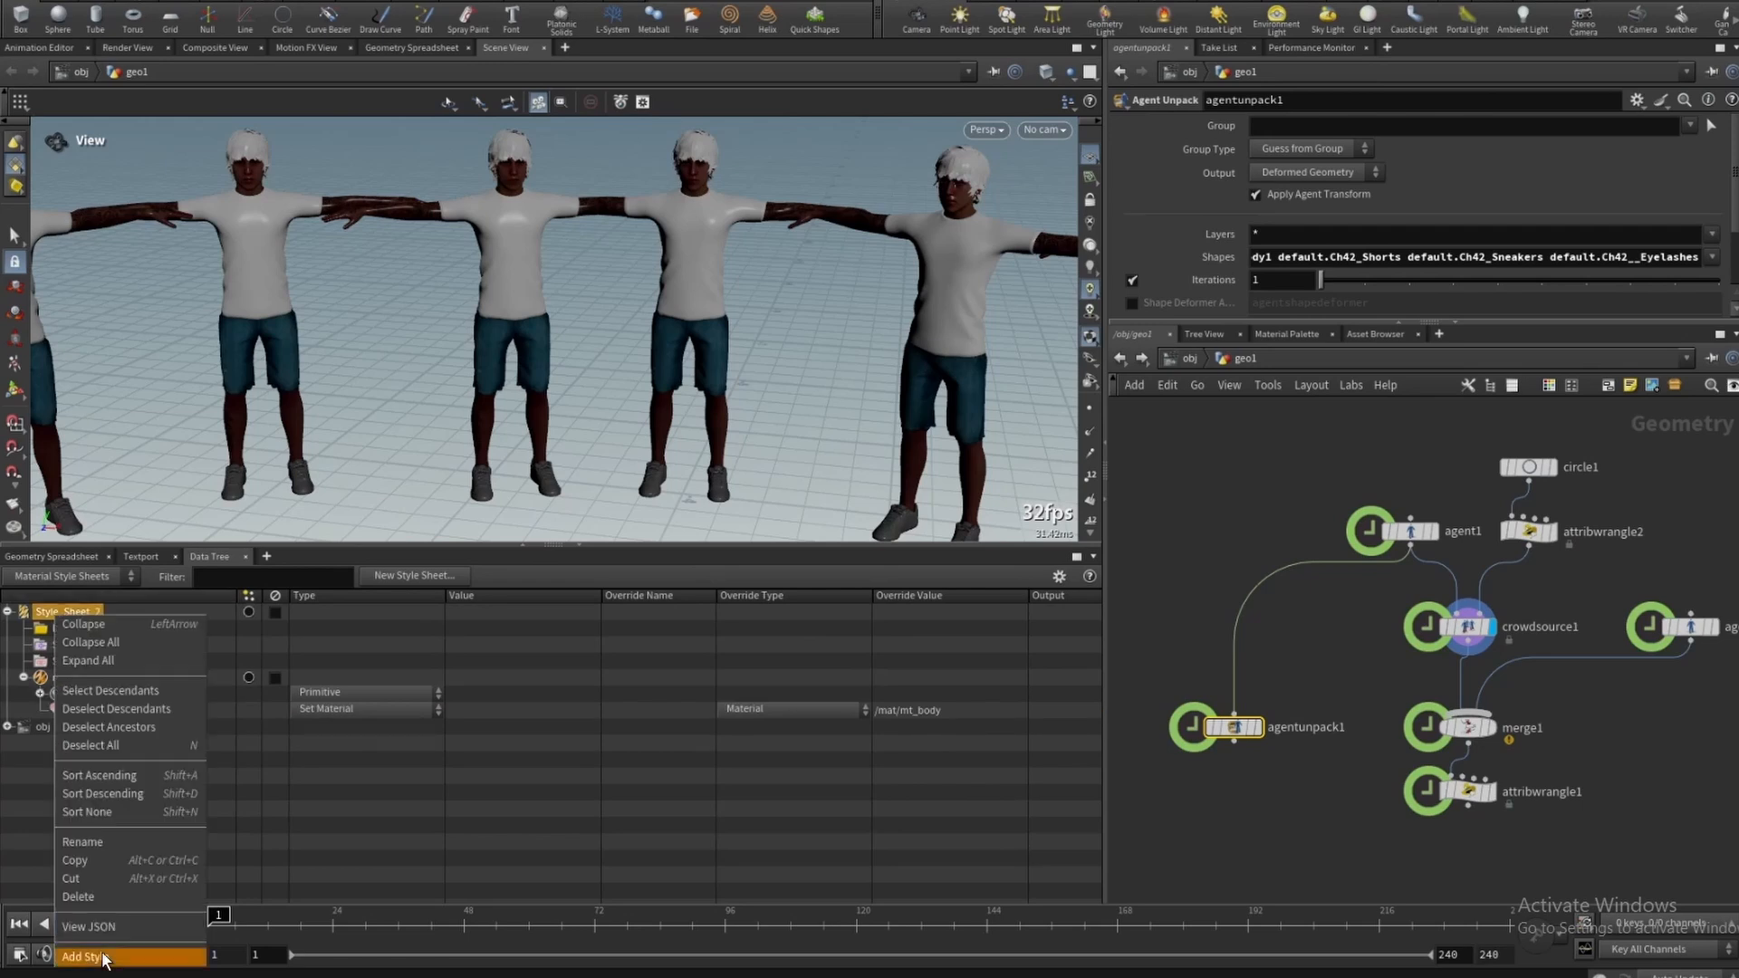
left_click(104, 956)
right_click(54, 727)
left_click(110, 786)
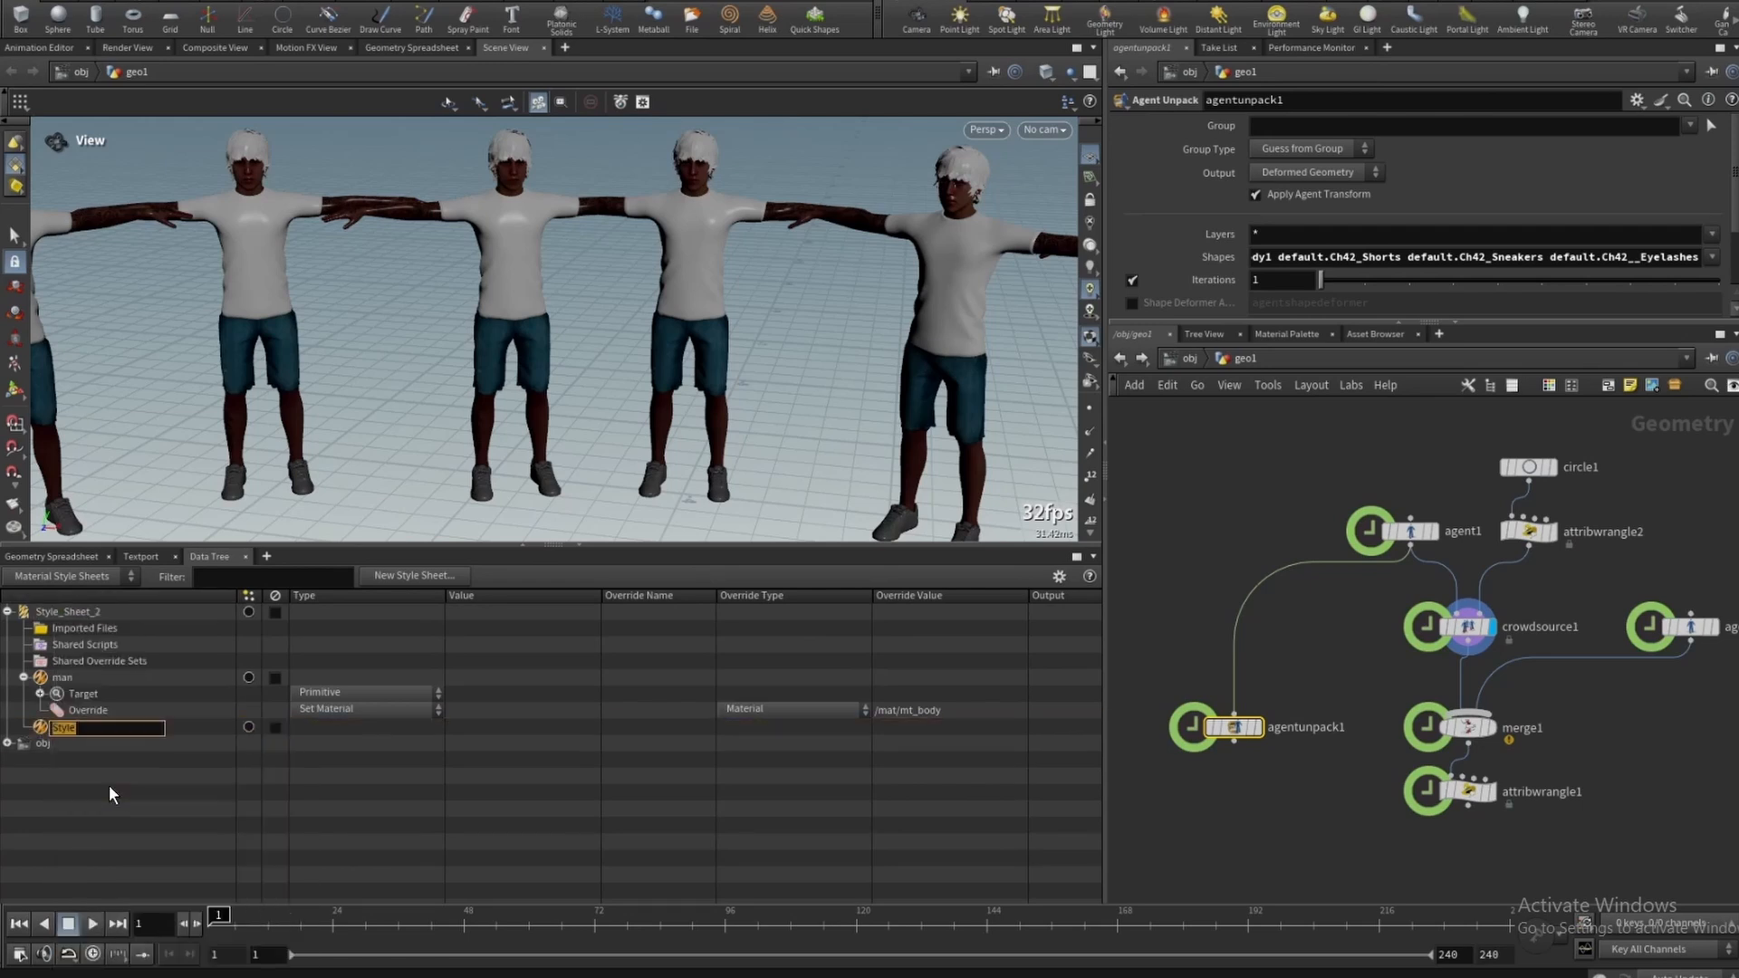
type("man_hair")
key("Return")
- Add a target, a sub-target and an Agent Shape condition under the man_hair style
right_click(117, 728)
left_click(188, 867)
right_click(103, 744)
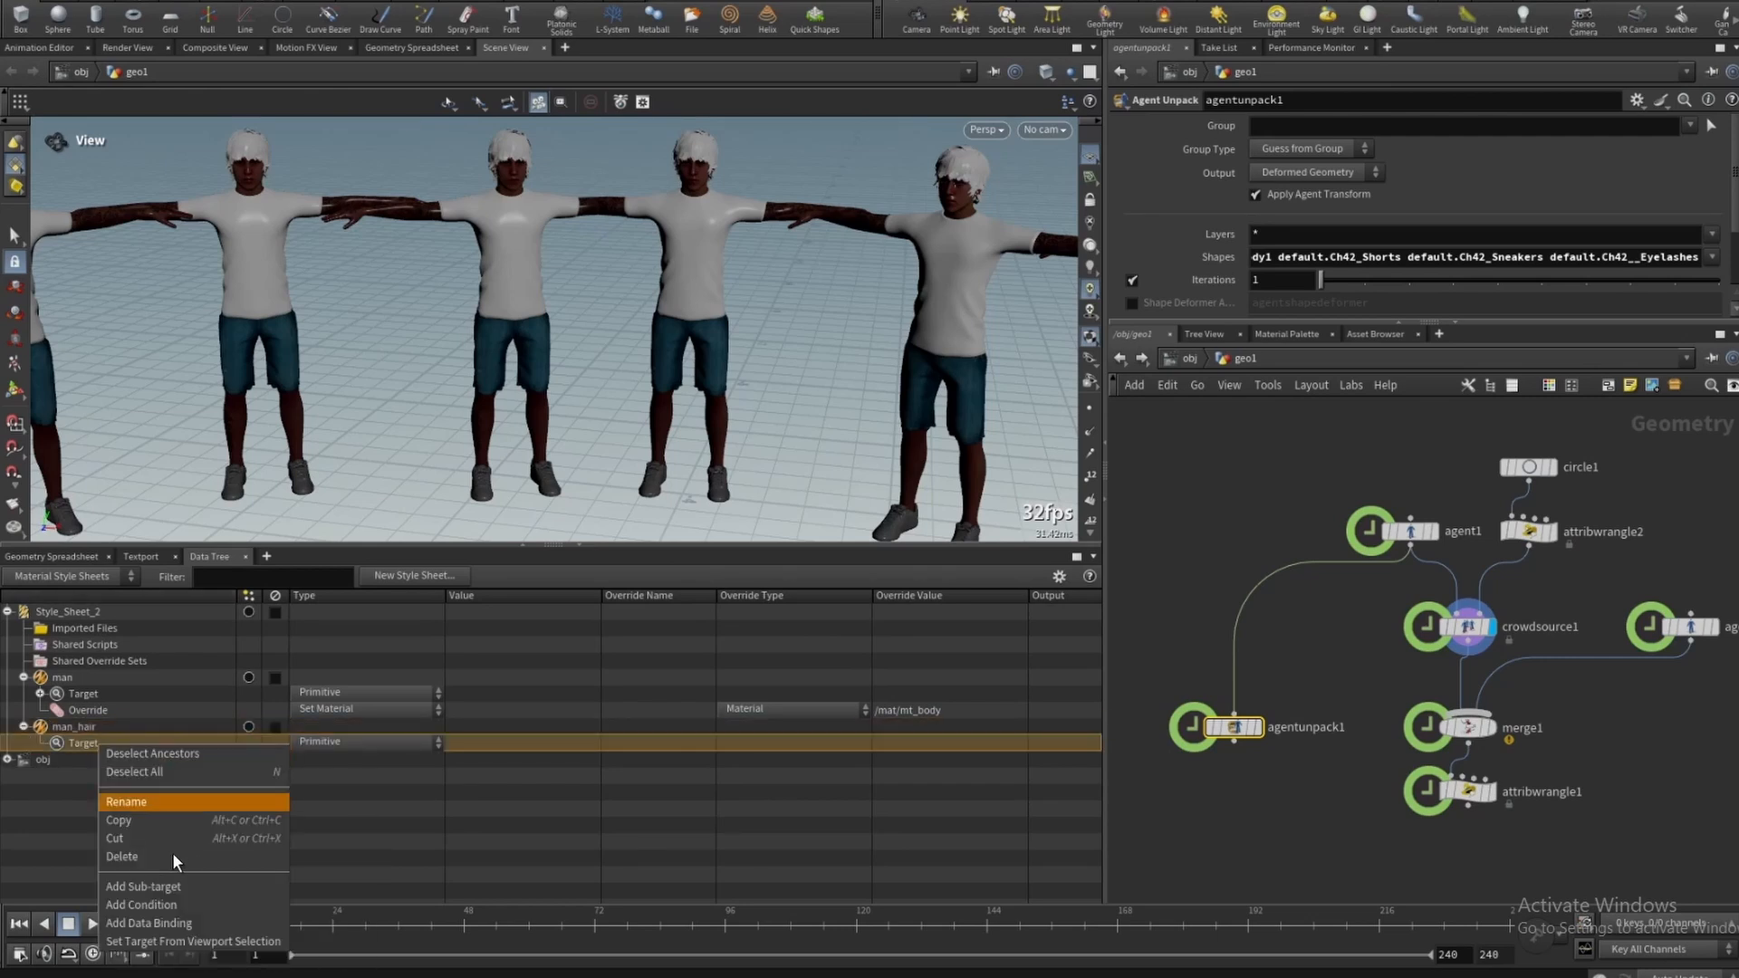
left_click(165, 887)
right_click(116, 759)
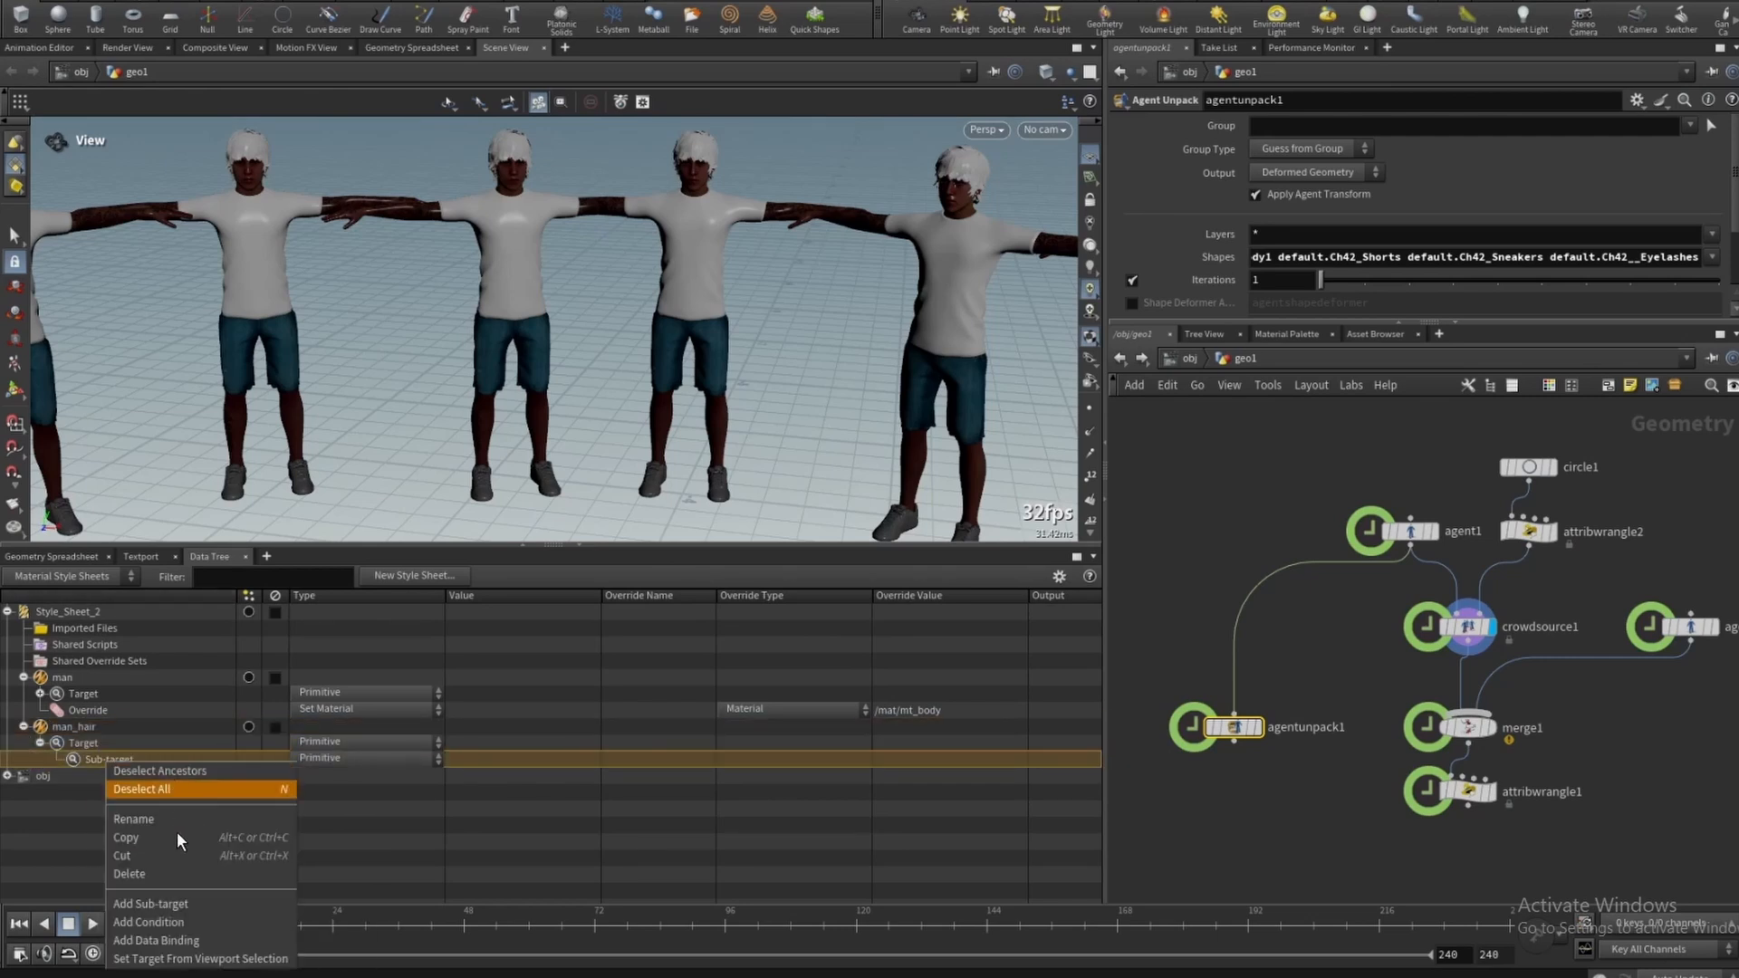
left_click(165, 922)
left_click(363, 774)
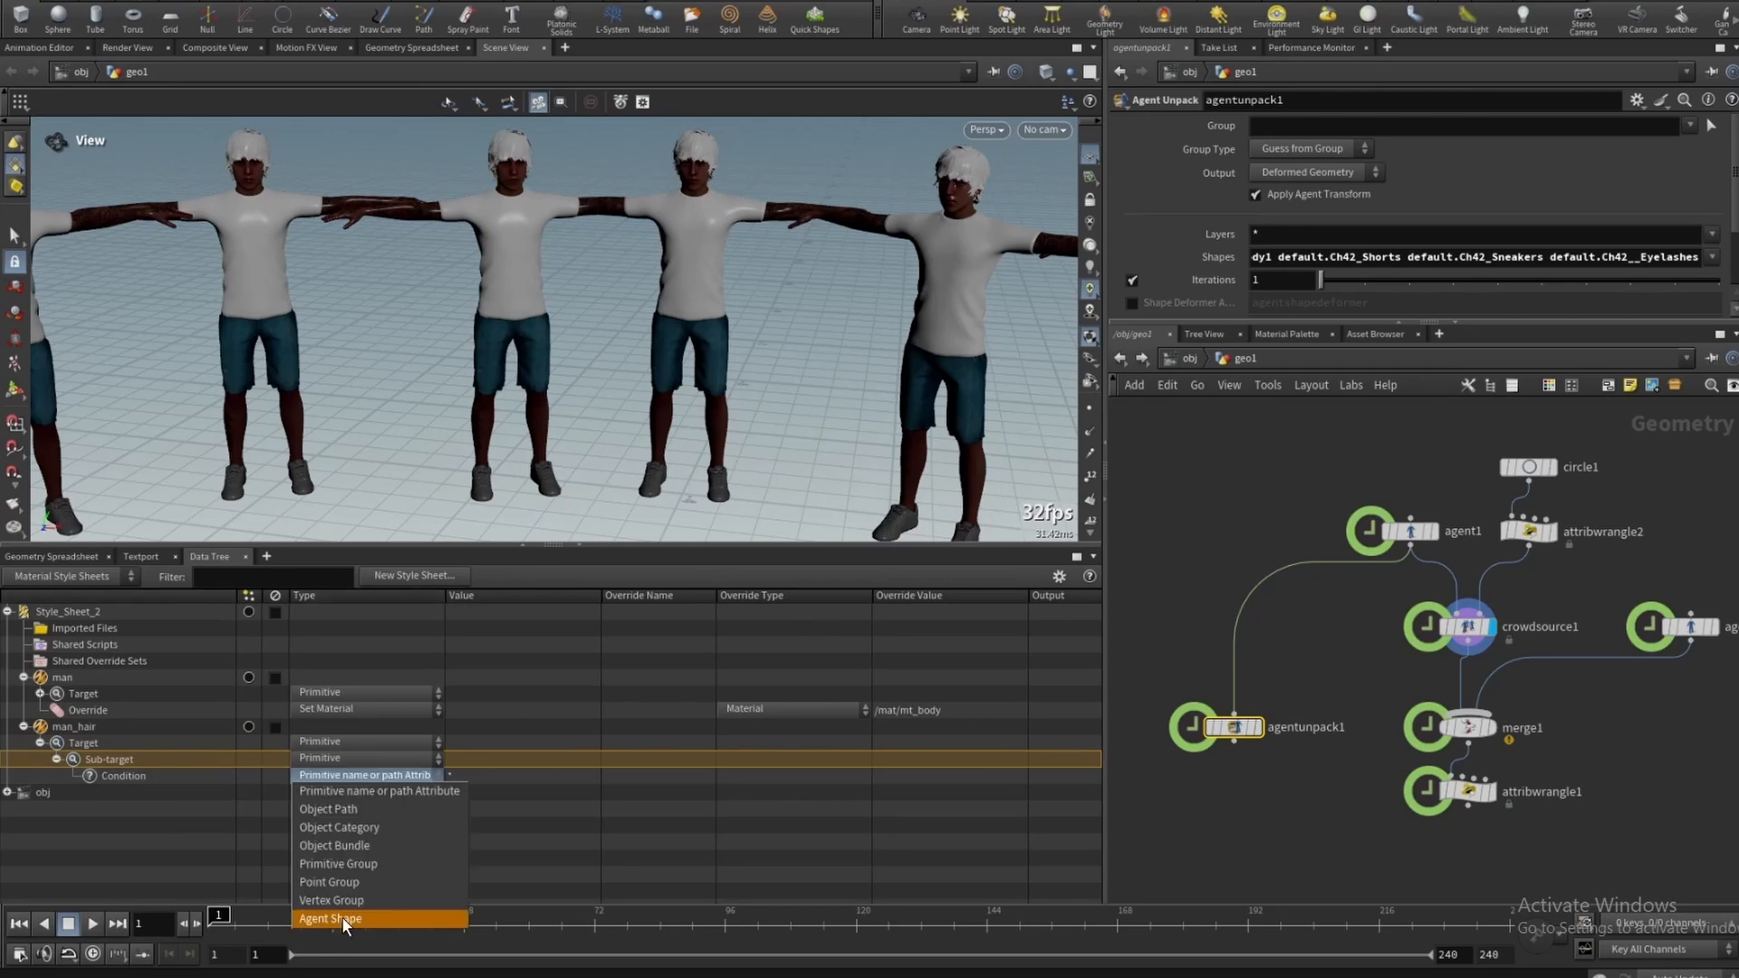
left_click(340, 917)
- Set agentunpack1's Shapes to default.Ch42_Hair1 and paste that name as man_hair's condition value
left_click(1710, 256)
scroll(1612, 634, "down", 3)
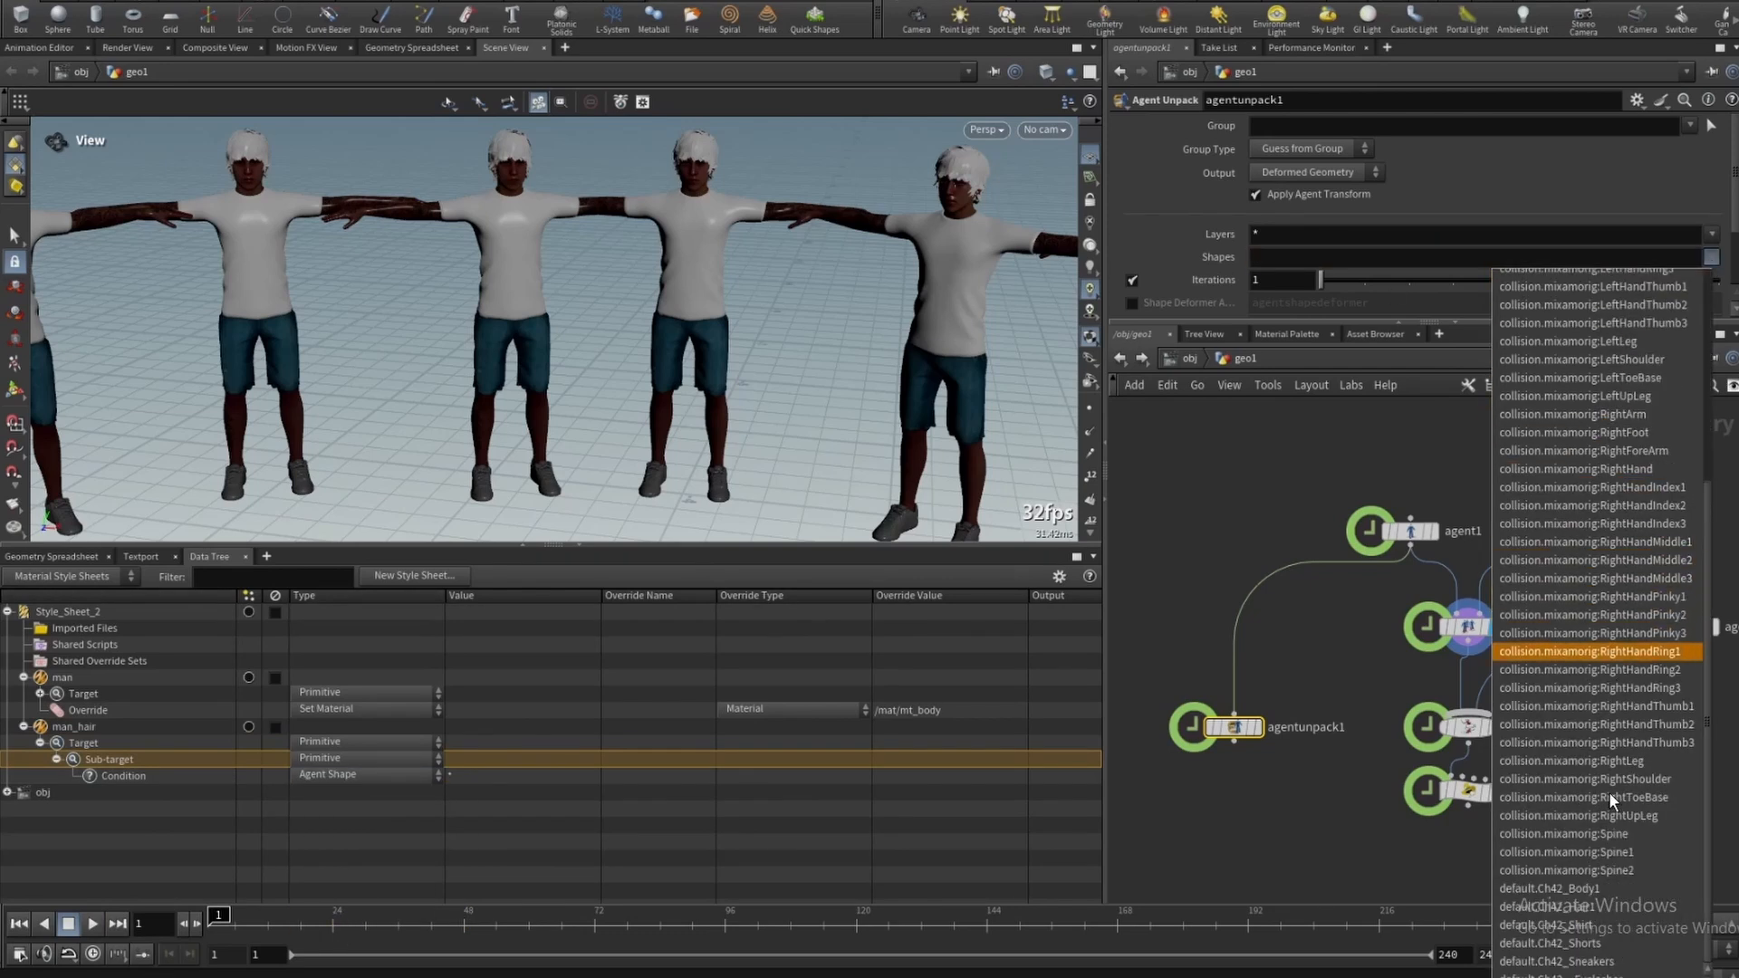
left_click(1601, 908)
key("ctrl+c")
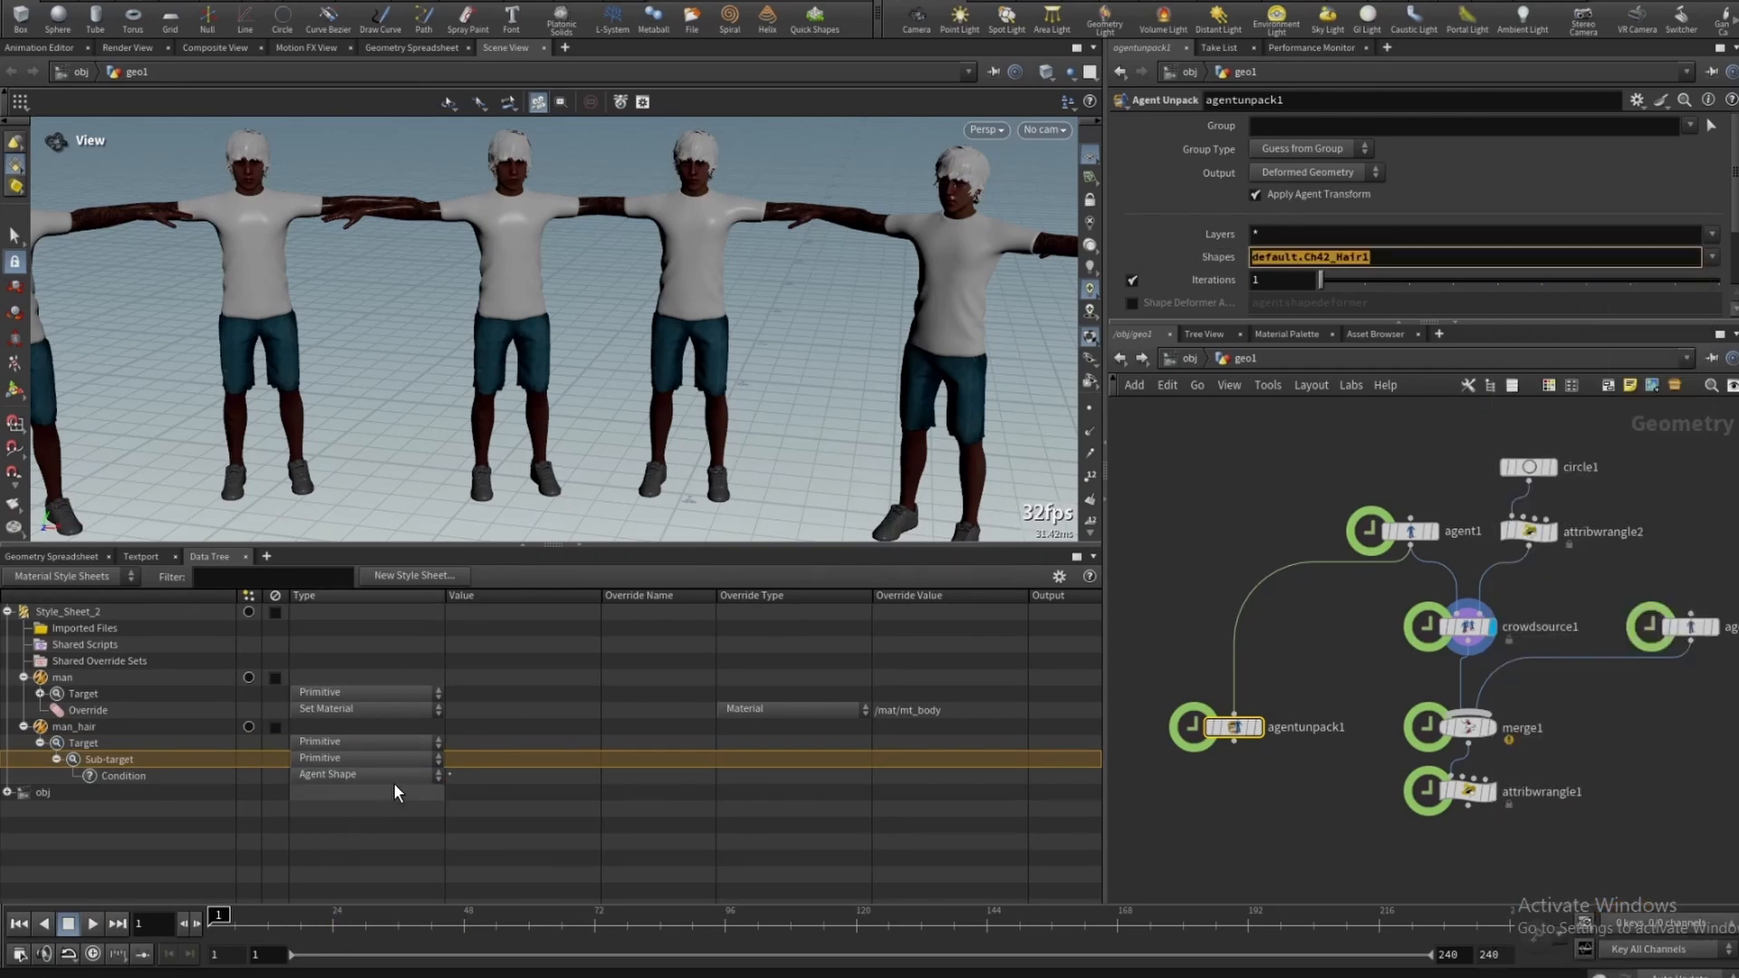
left_click(481, 778)
key("ctrl+v")
key("Return")
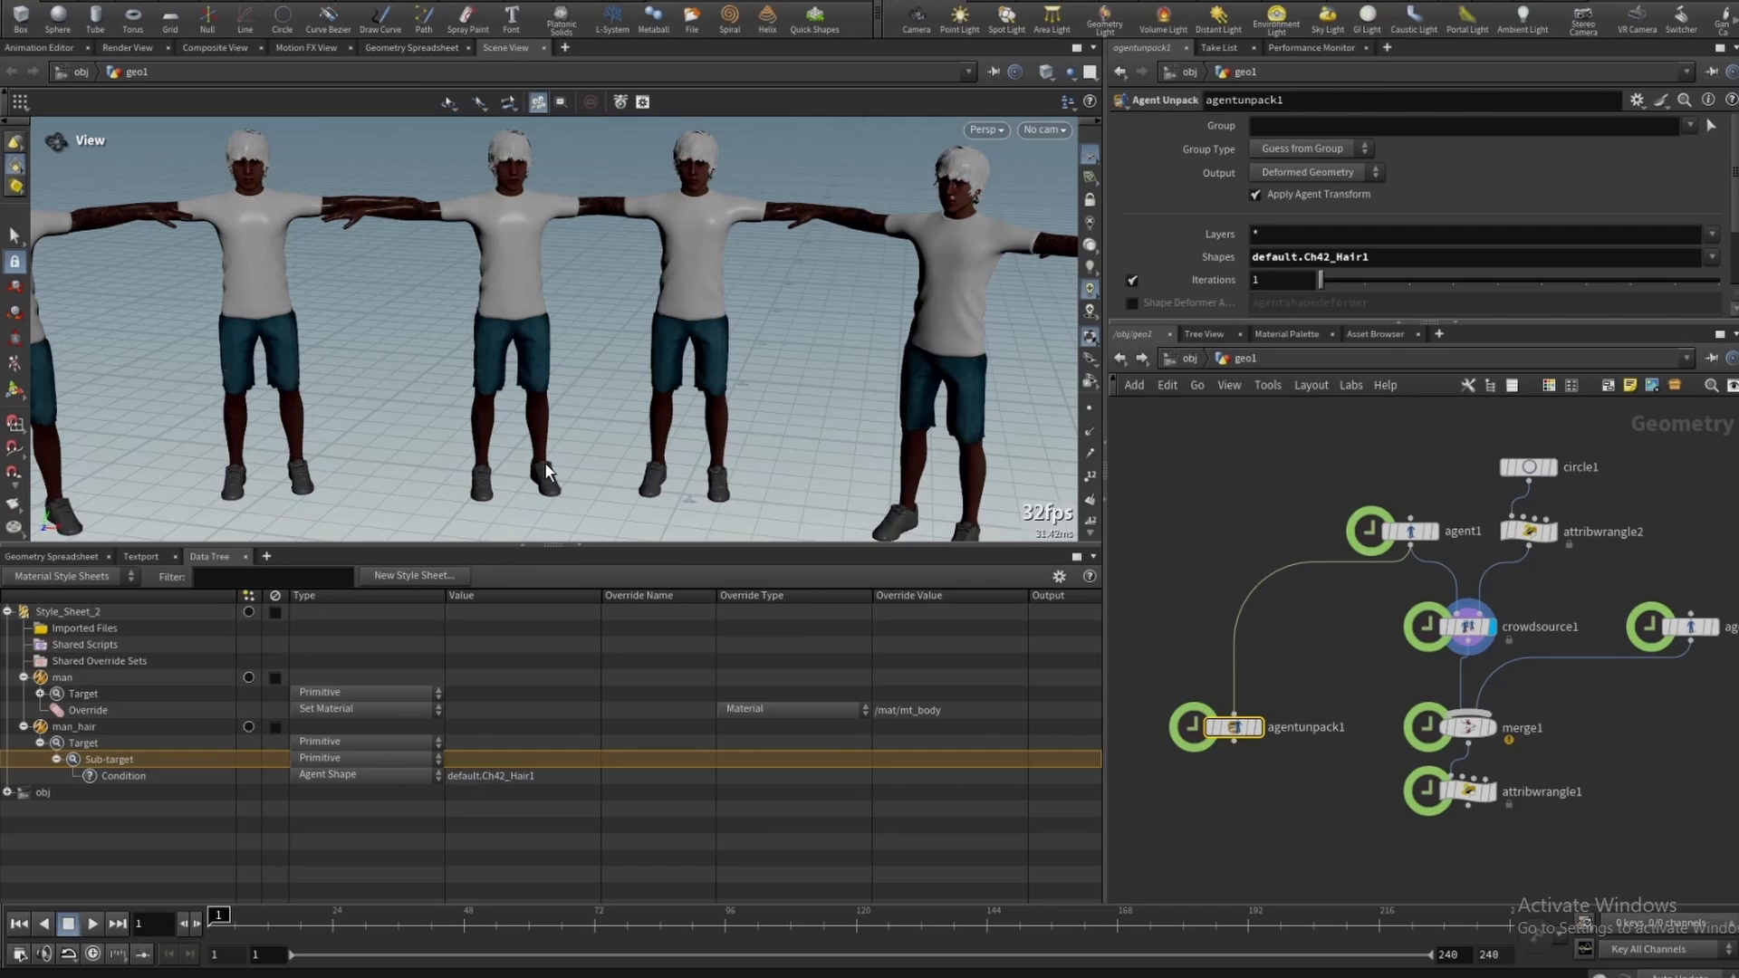
- Add a Set Material override to the man_hair style
right_click(71, 728)
left_click(151, 922)
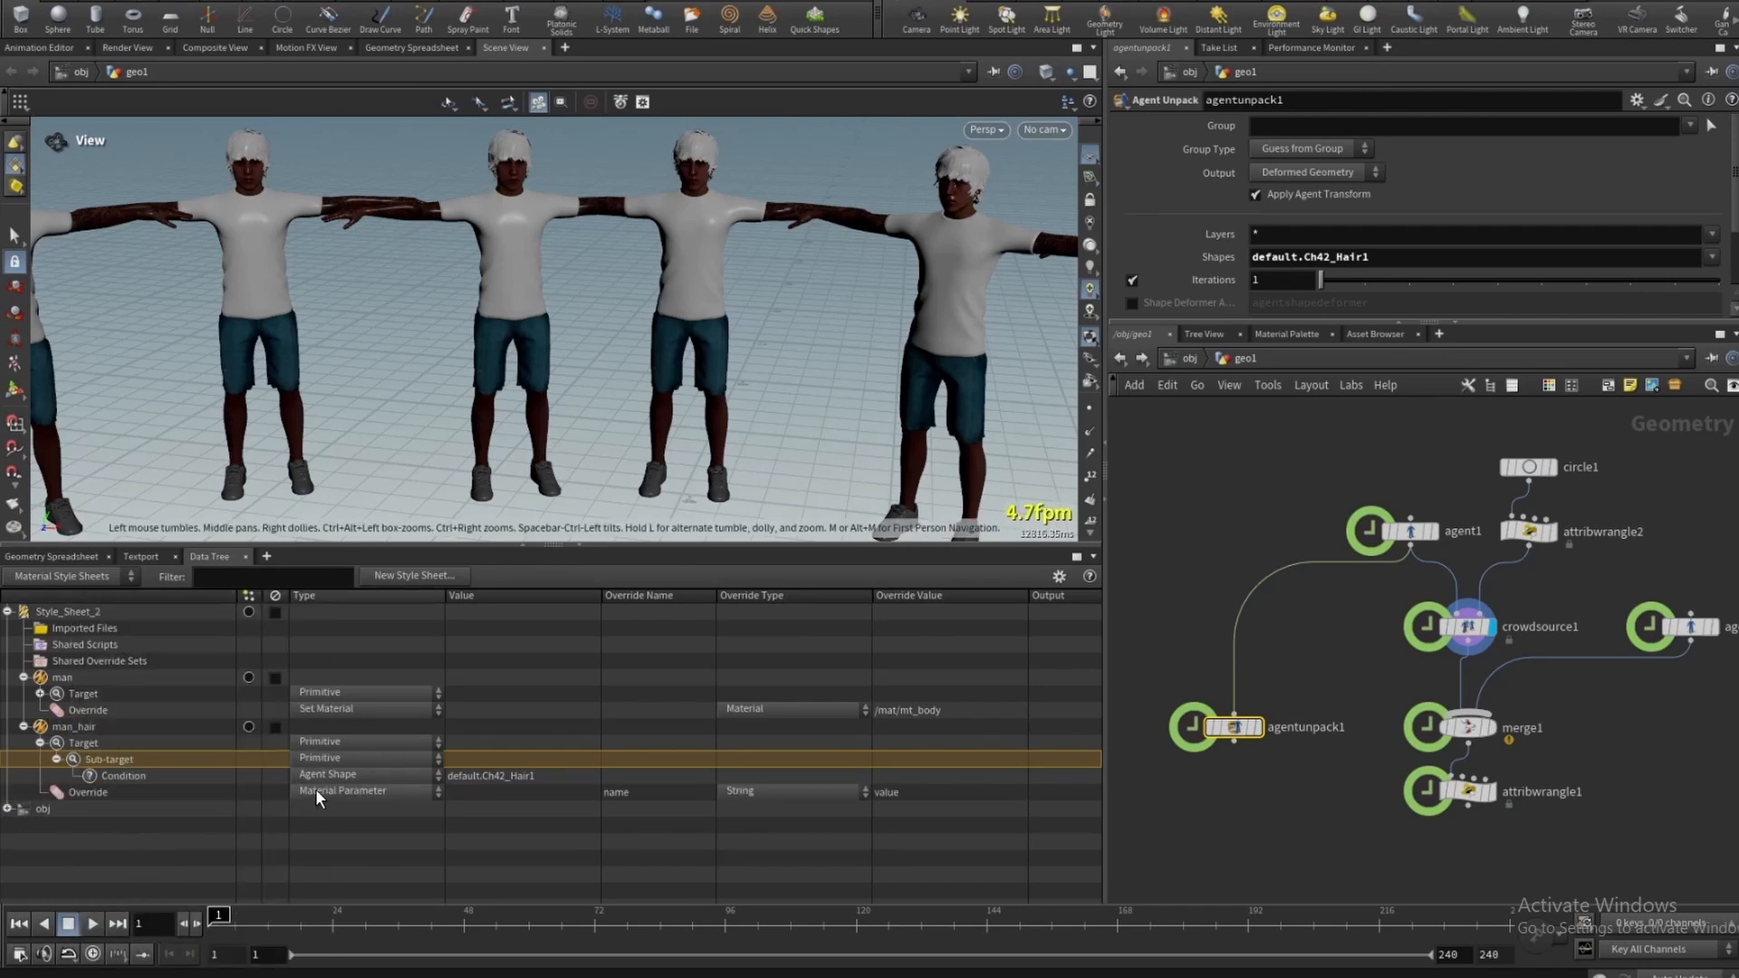
left_click(895, 792)
left_click(1018, 793)
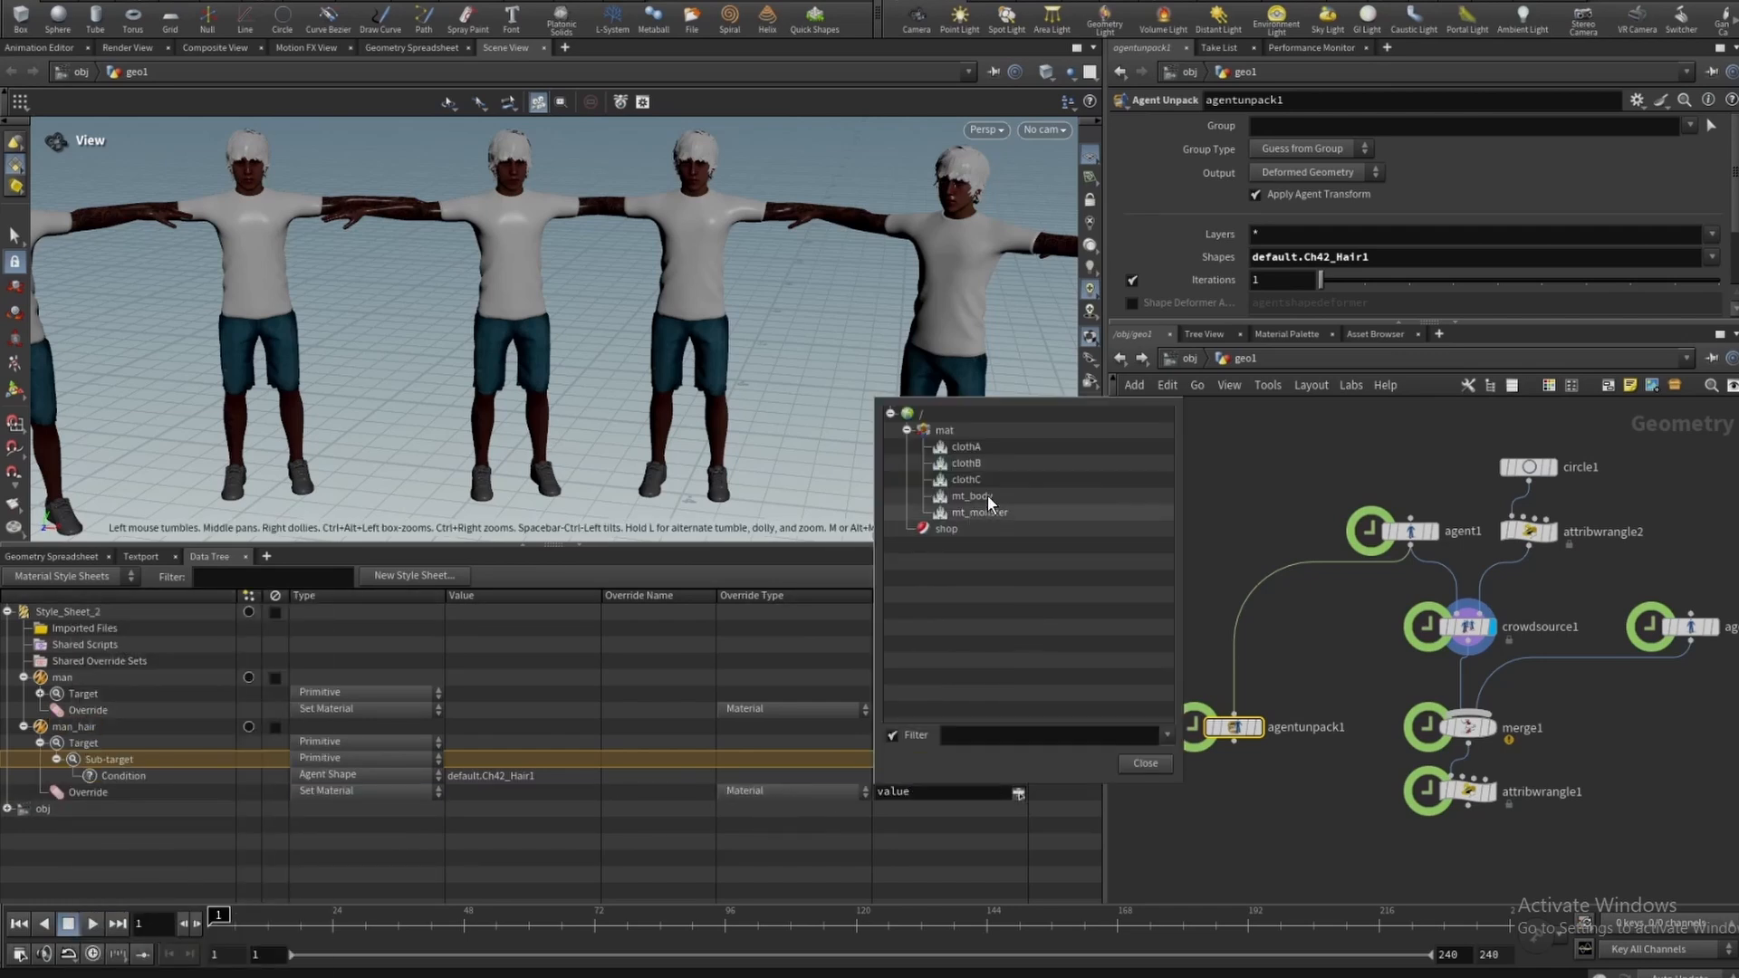
- Set the man_hair override's material to /mat/mt_hair after checking the materials in the mat network
left_click(1190, 358)
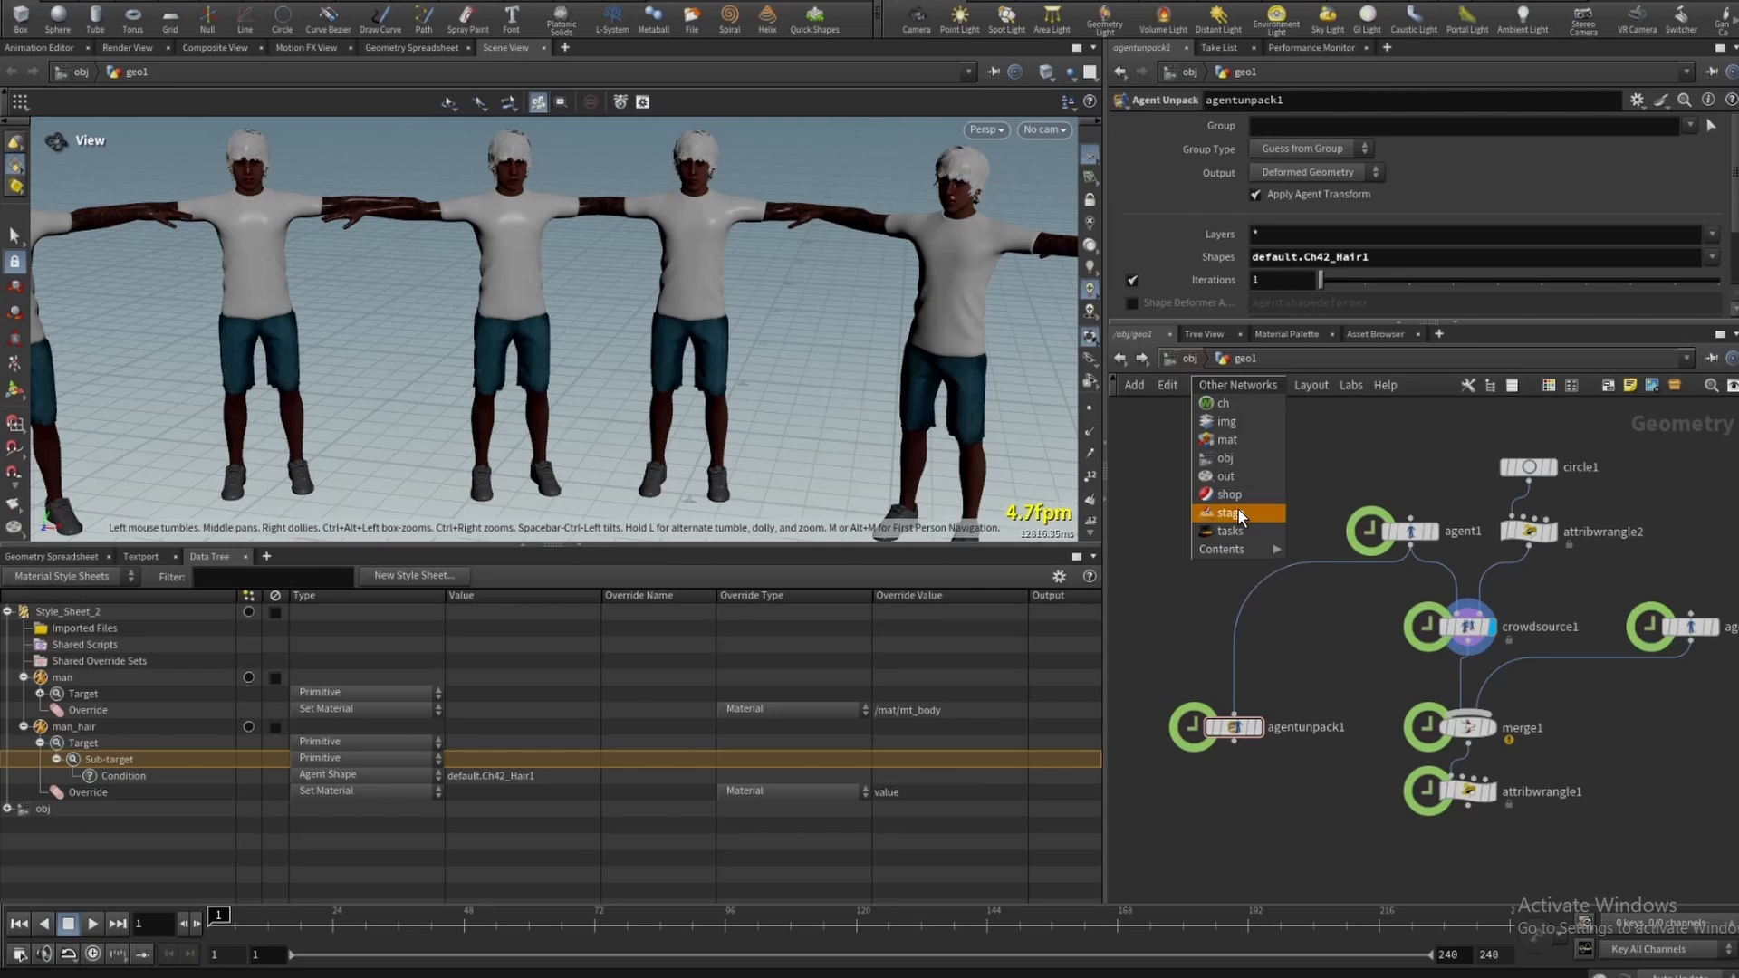
left_click(1235, 439)
key("h")
left_click(1209, 547)
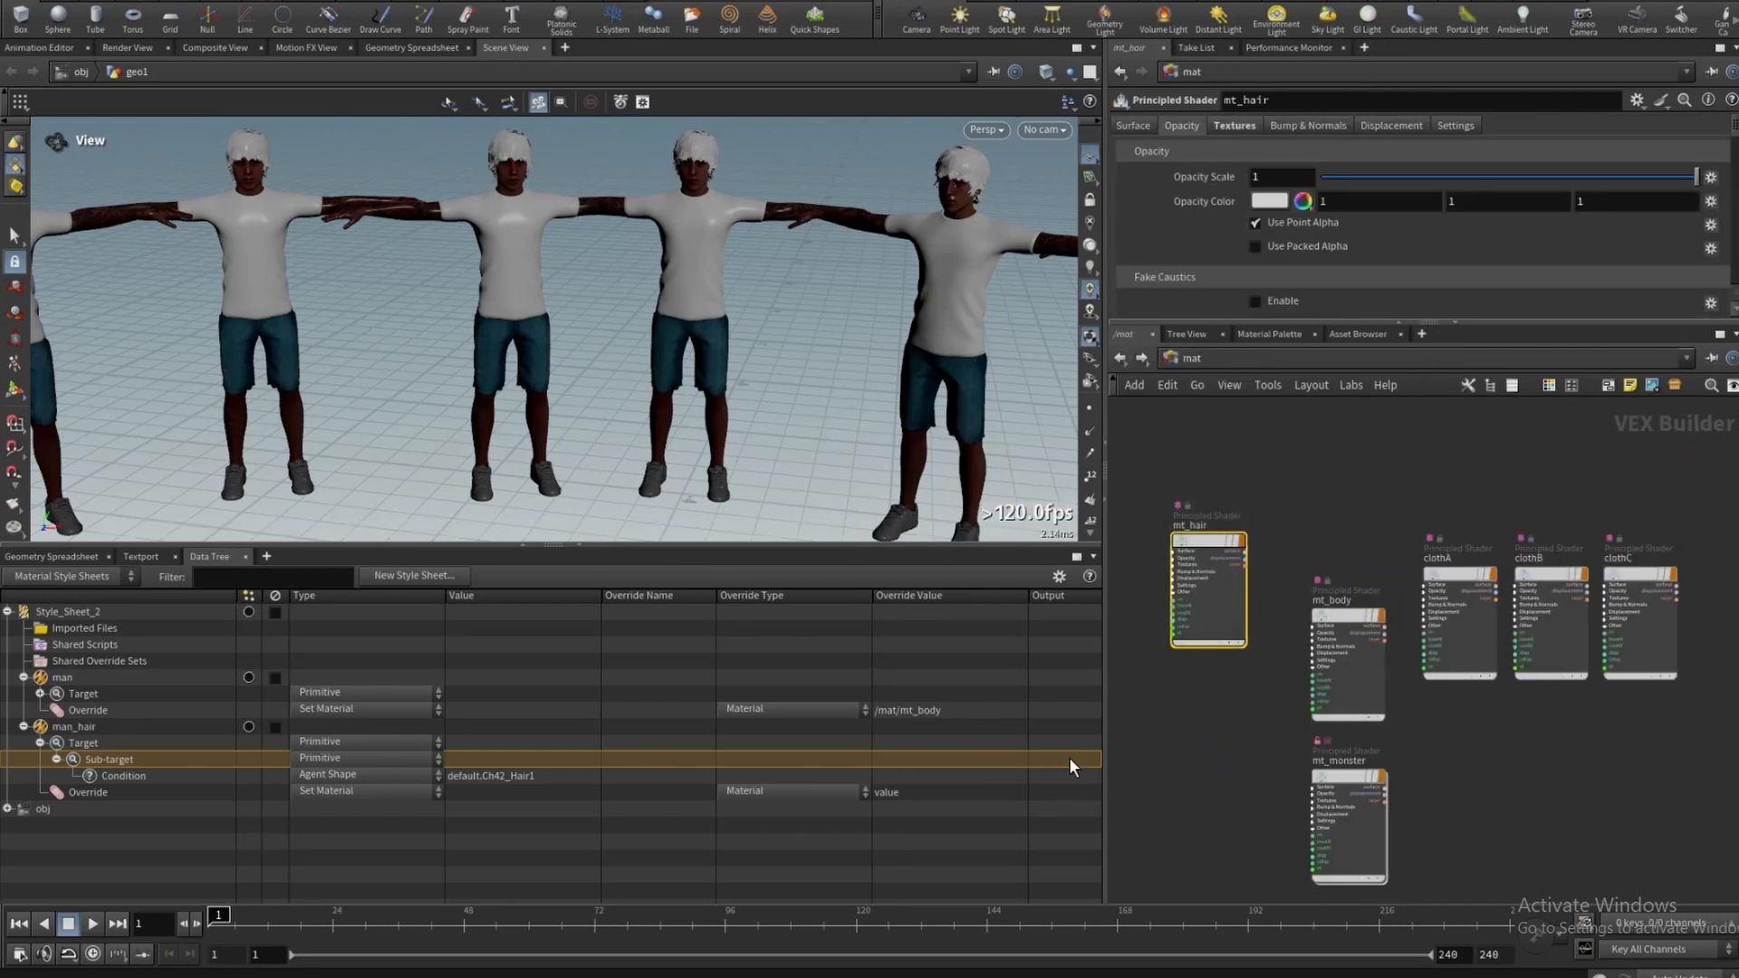
left_click(893, 793)
left_click(1019, 792)
left_click(982, 512)
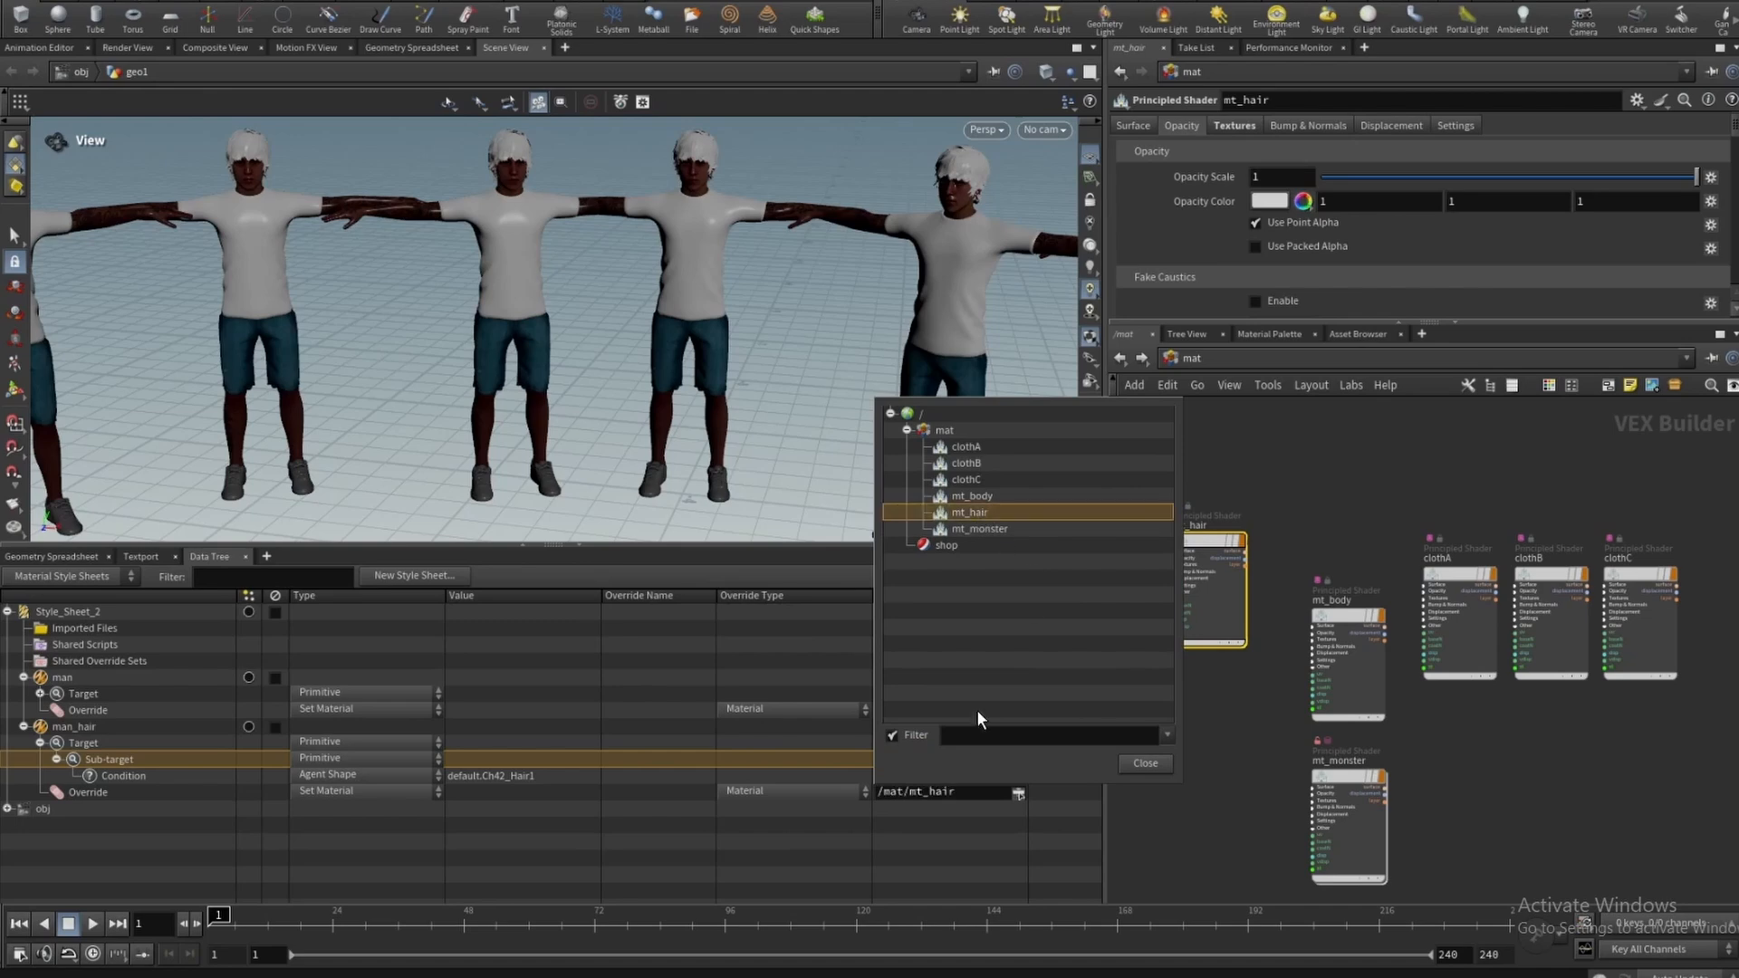
- Inspect attribwrangle1's VEX code and the clothColour attribute in the geometry spreadsheet
left_click(319, 0)
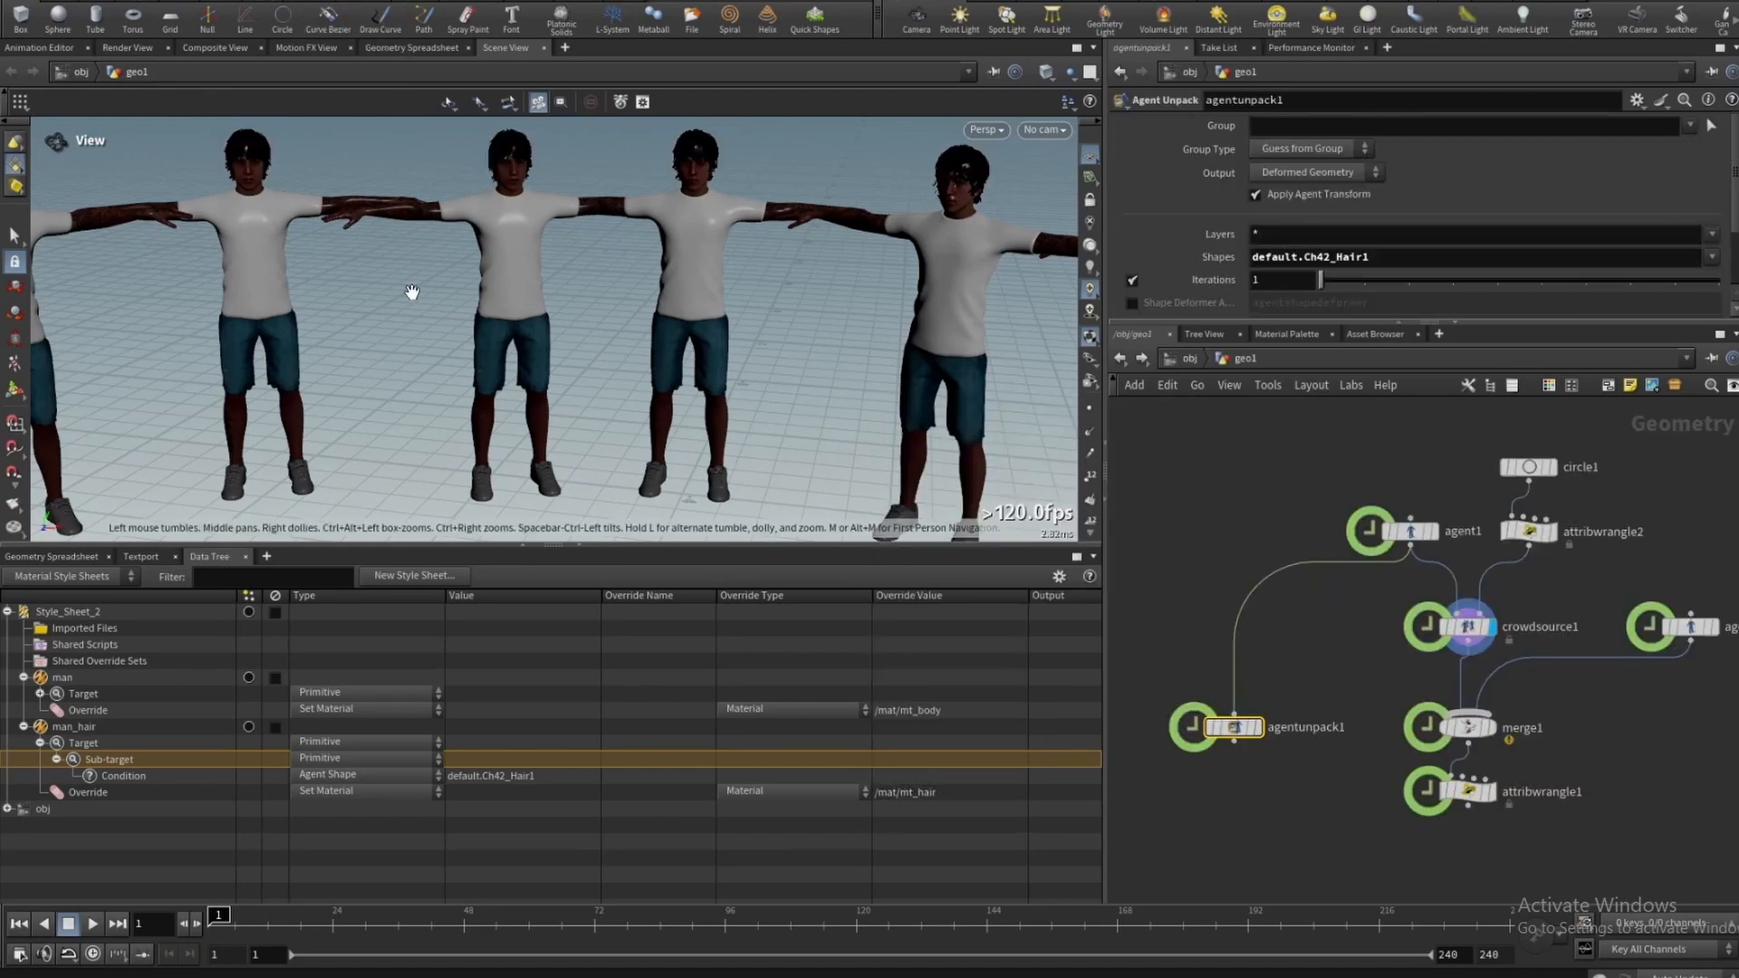
scroll(1448, 735, "up", 3)
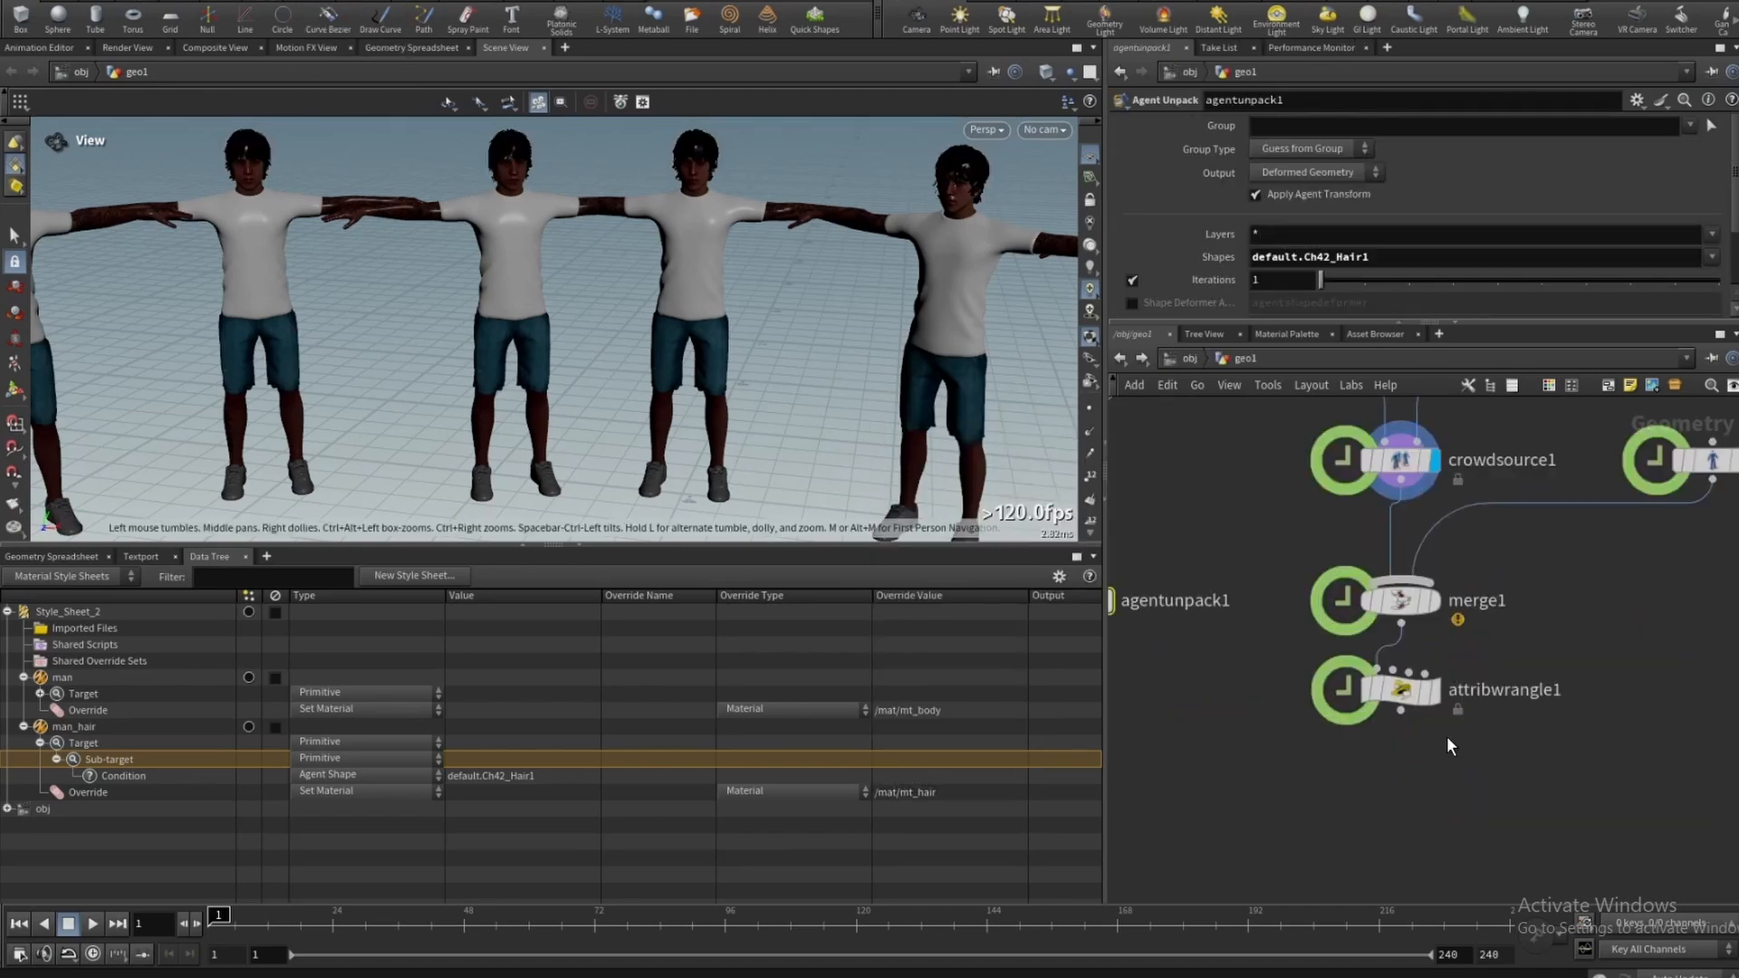
left_click(1447, 736)
key("ctrl+a")
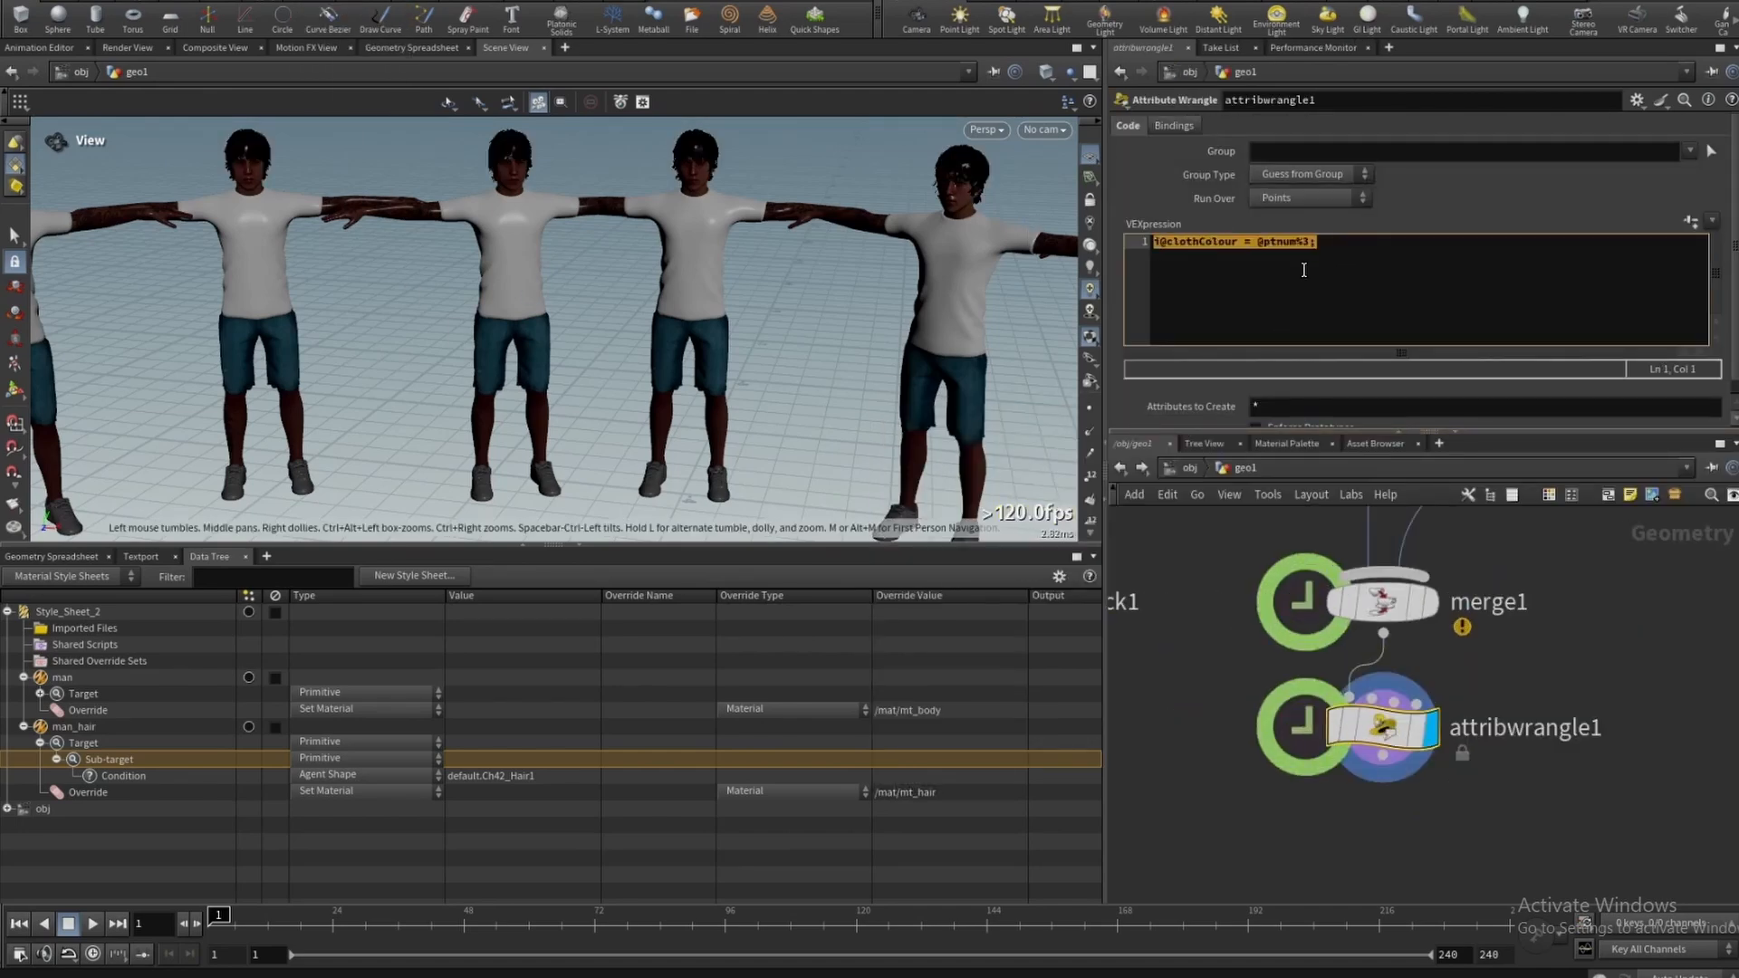
left_click_drag(1094, 671, 1084, 769)
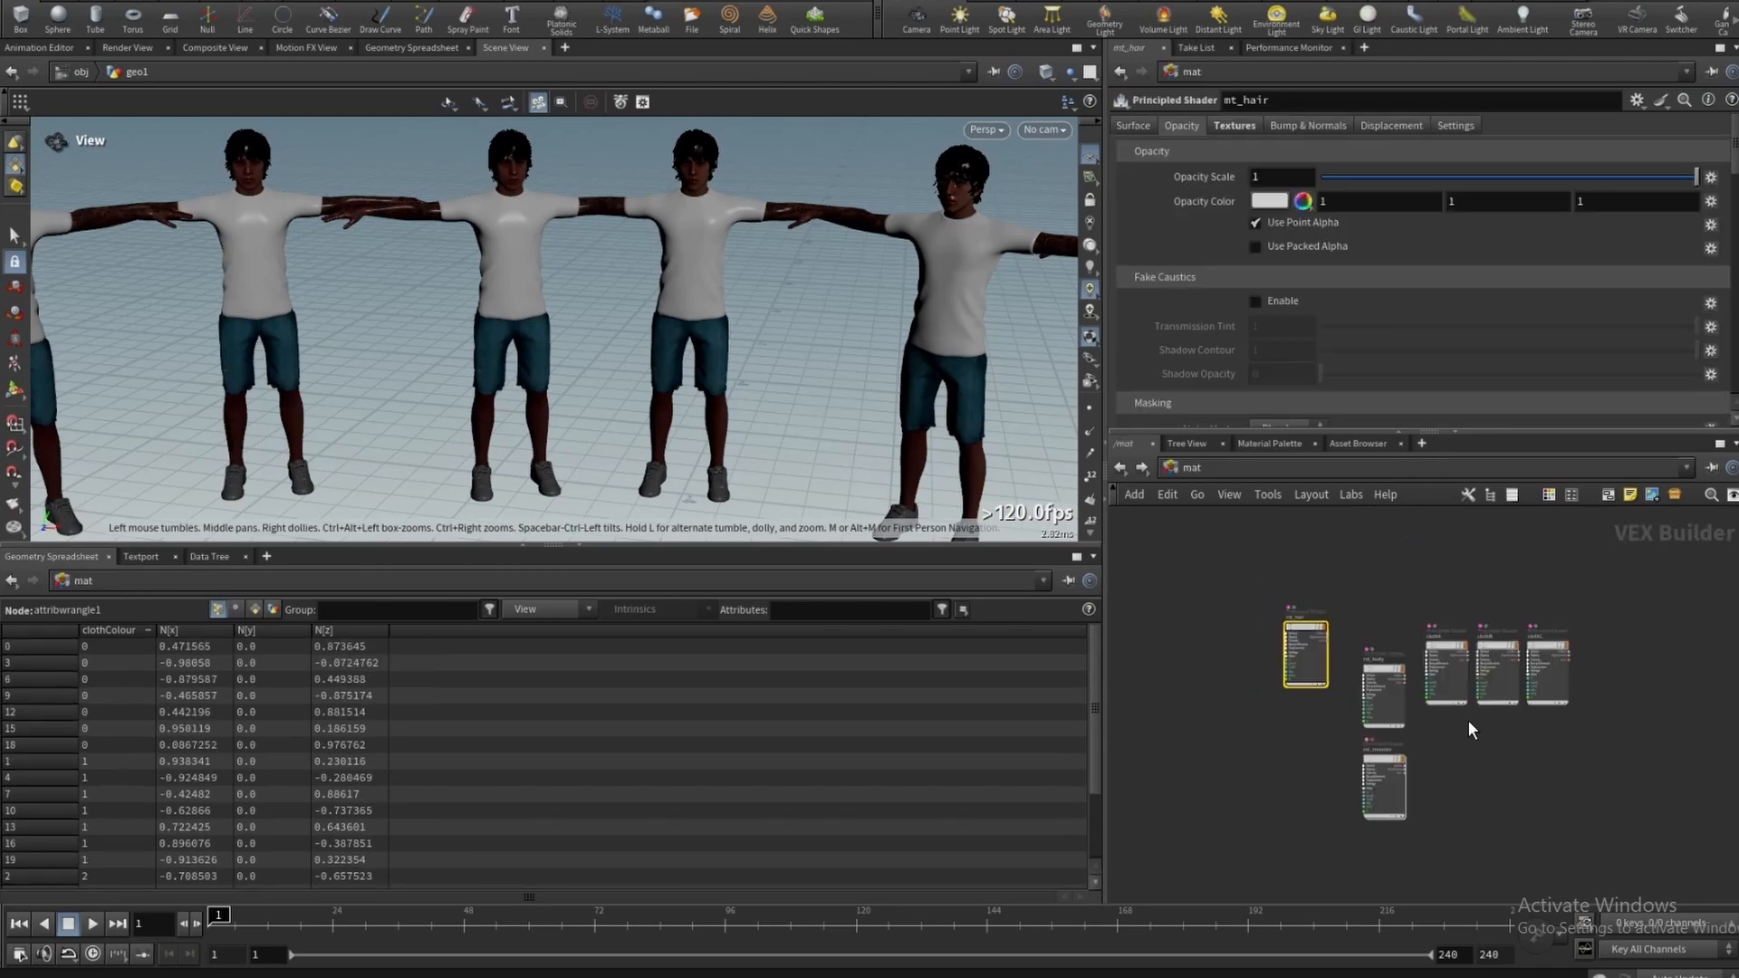
scroll(1469, 720, "up", 5)
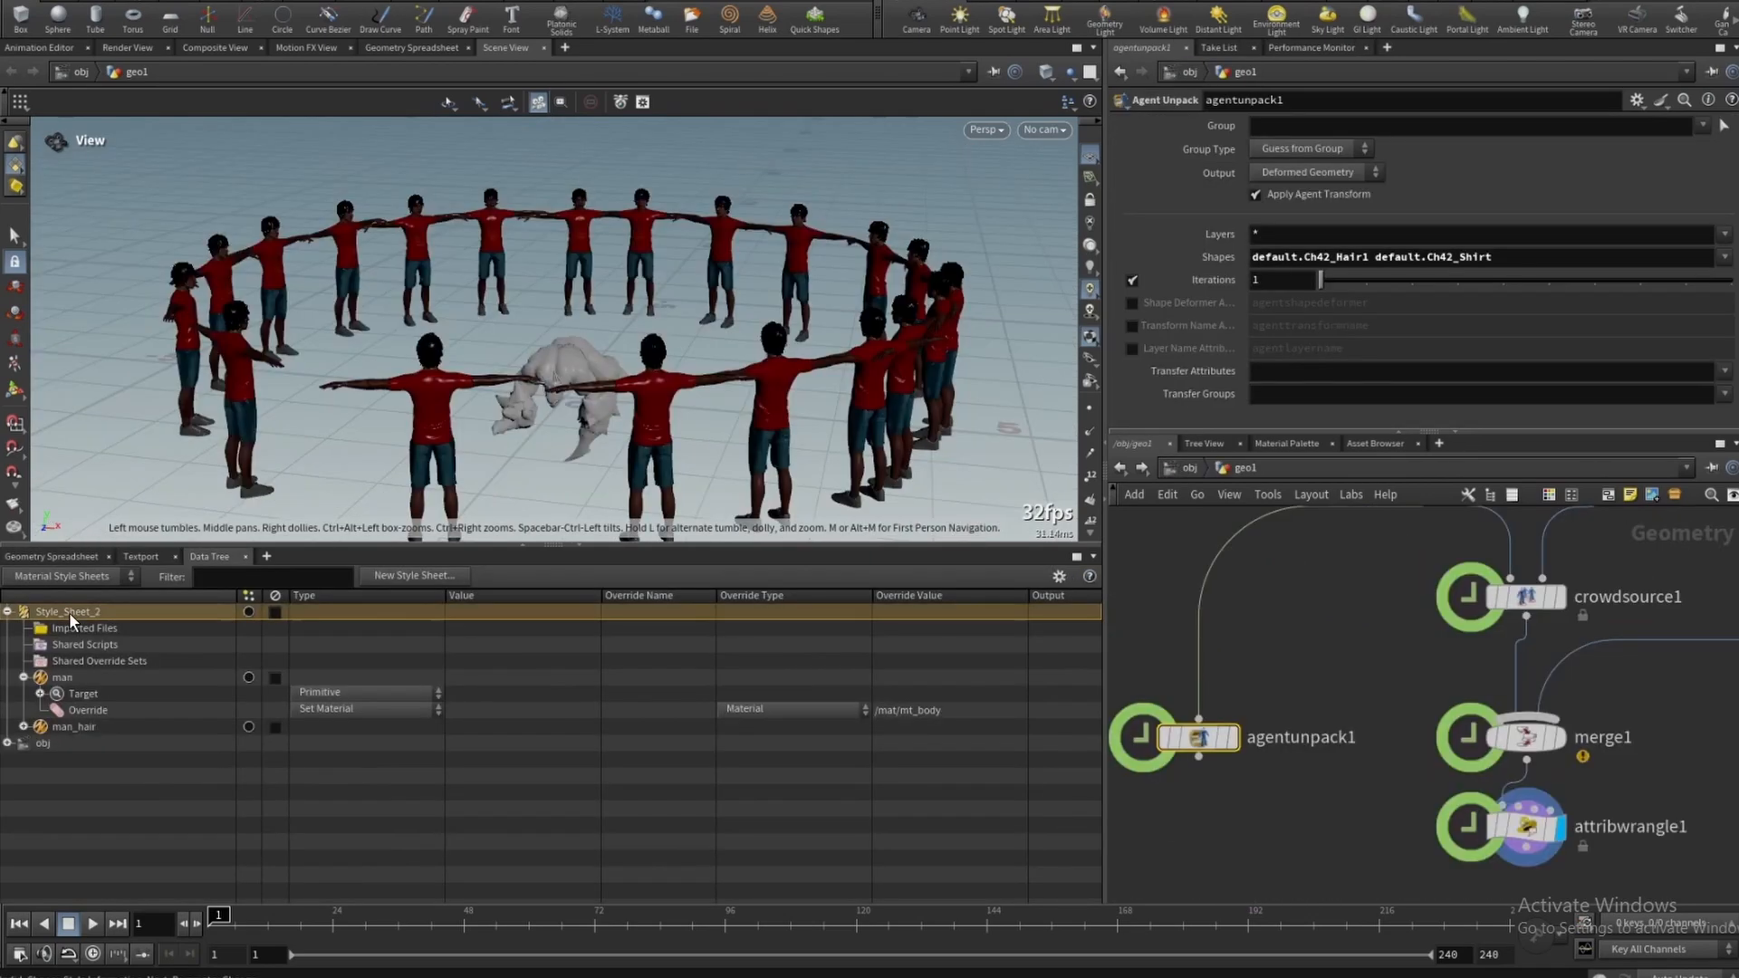
- Add another style to the style sheet and rename it man_clothA
right_click(69, 612)
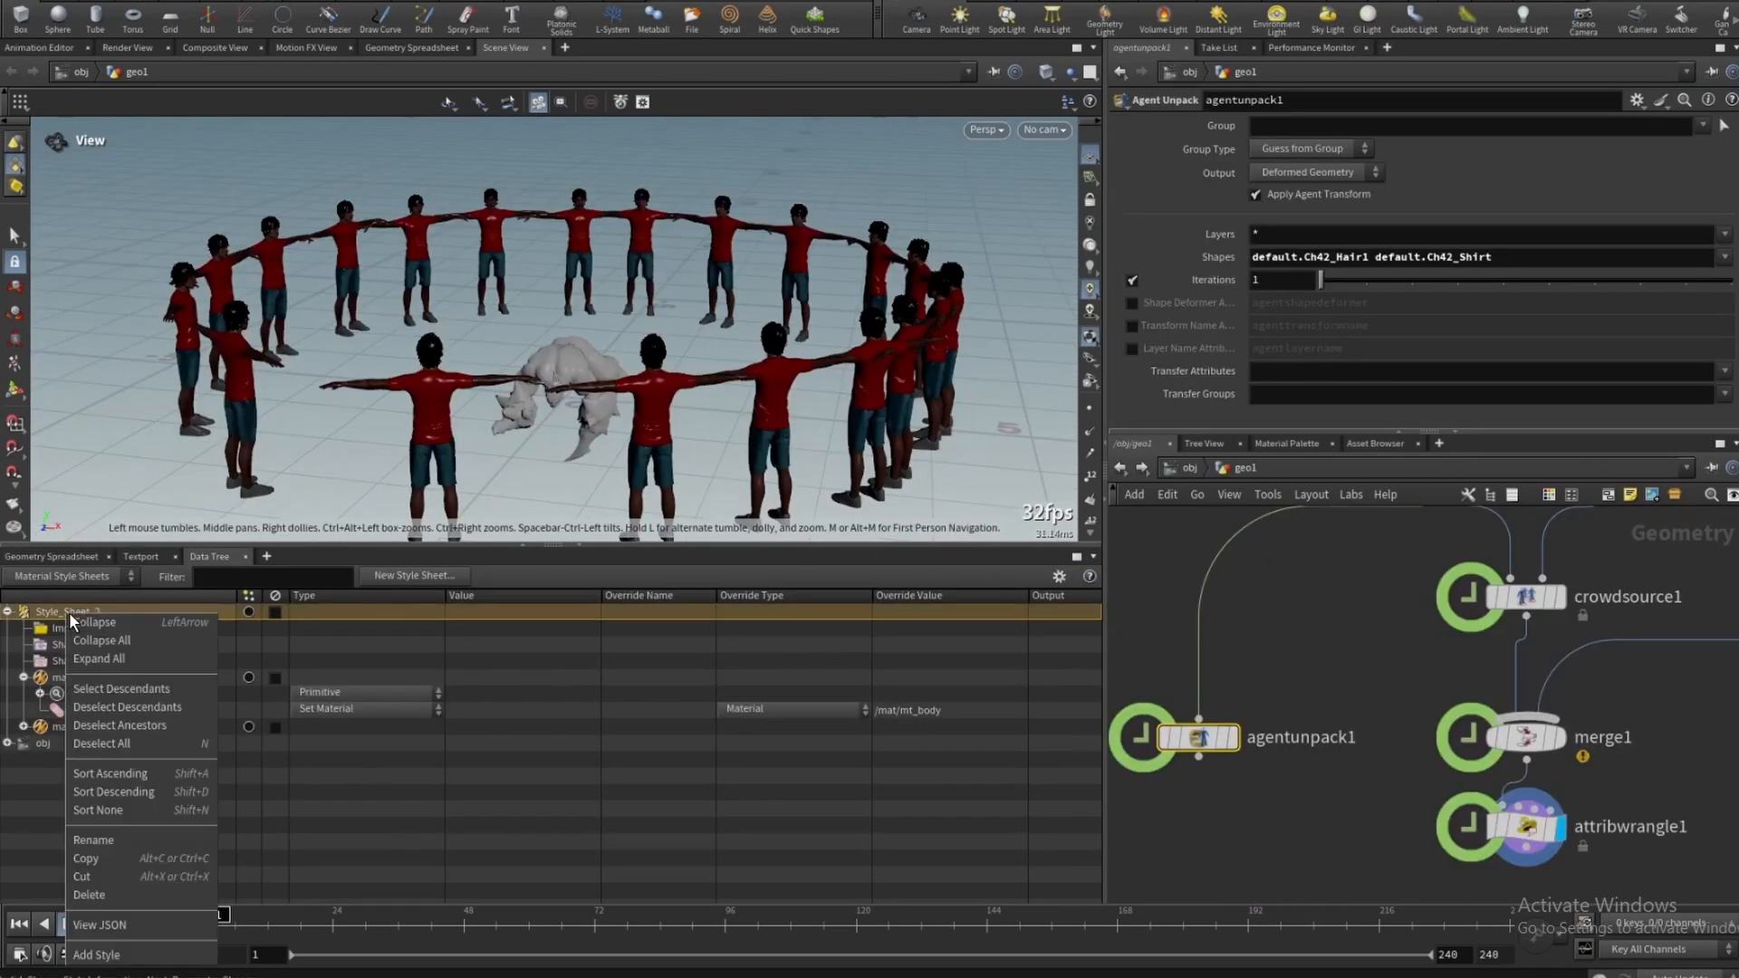
left_click(108, 955)
left_click(68, 742)
right_click(68, 740)
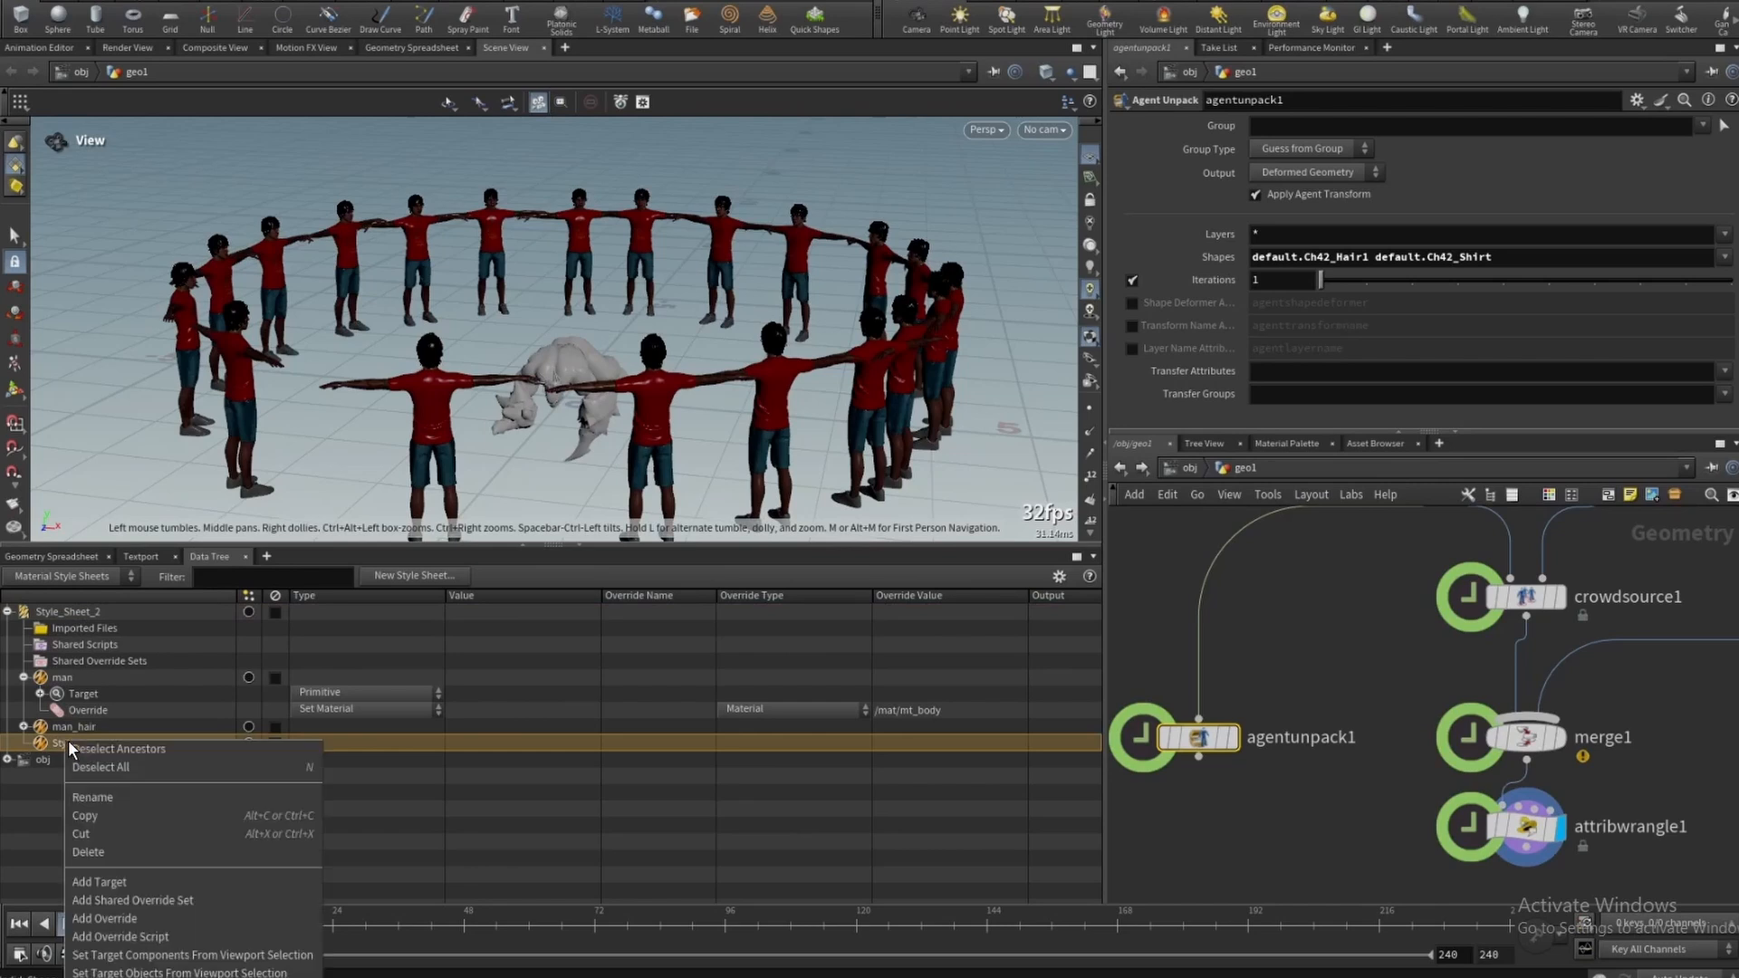
left_click(138, 882)
type("man_cloth")
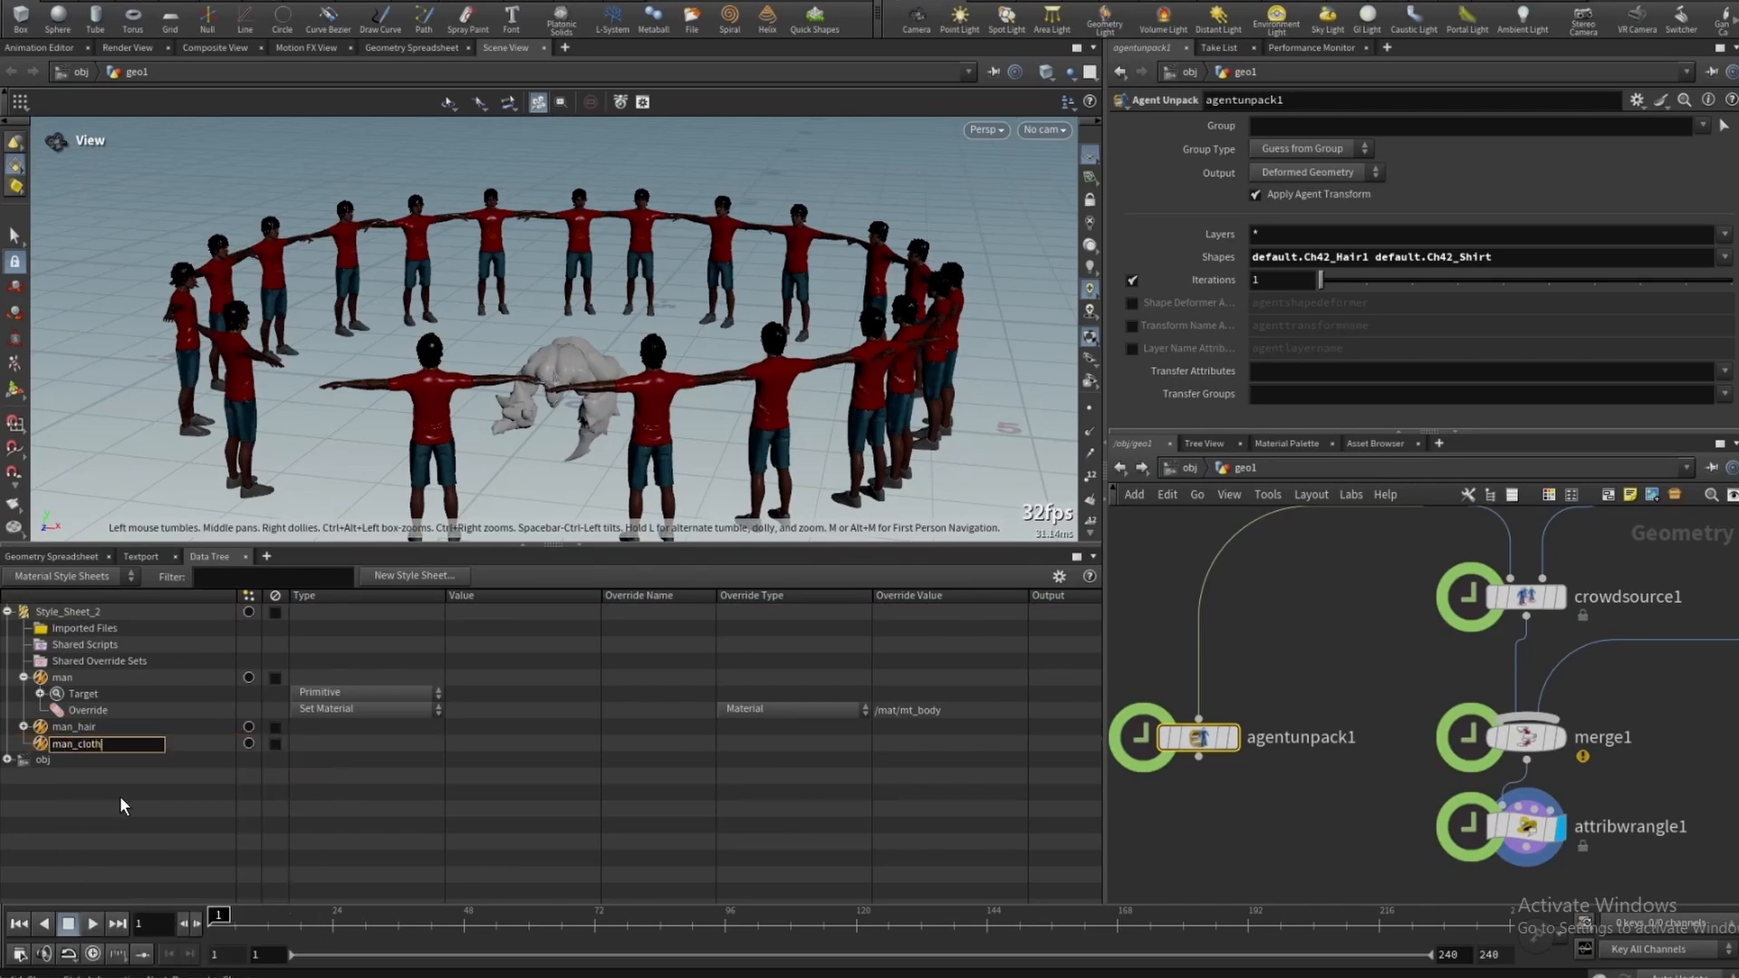
type("A")
key("Return")
- Add a target, a sub-target and an Agent Shape condition under the man_clothA style
right_click(81, 742)
left_click(147, 842)
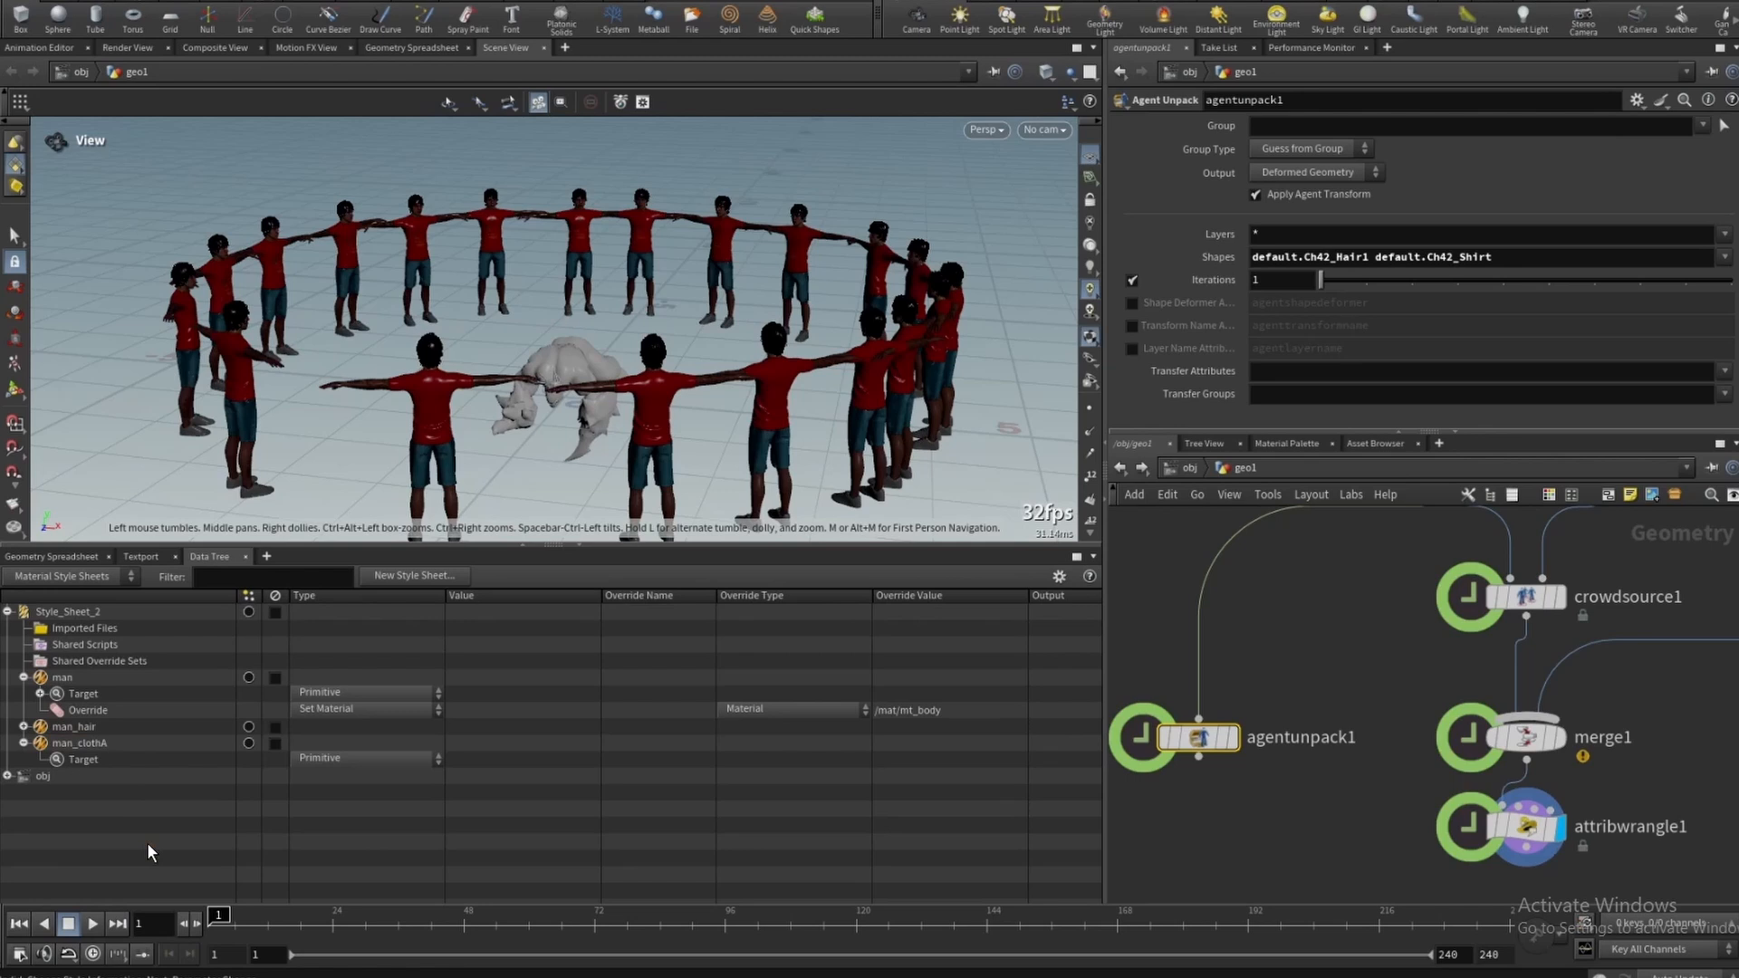
right_click(94, 741)
right_click(91, 759)
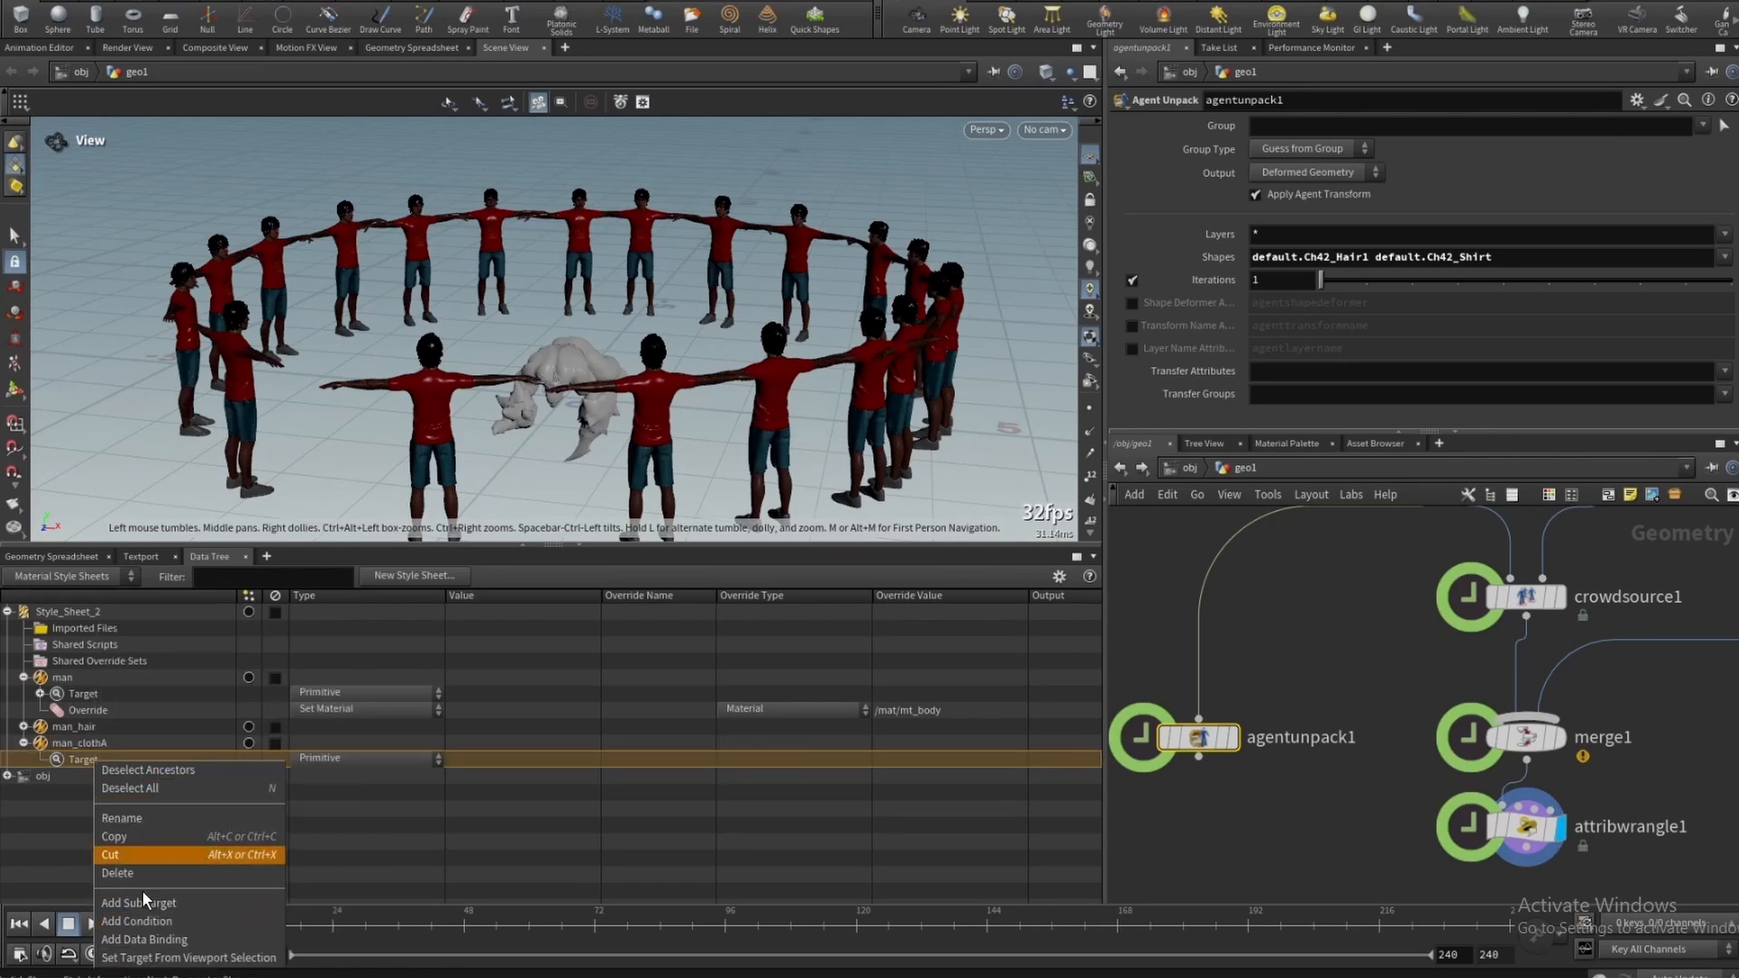
left_click(147, 905)
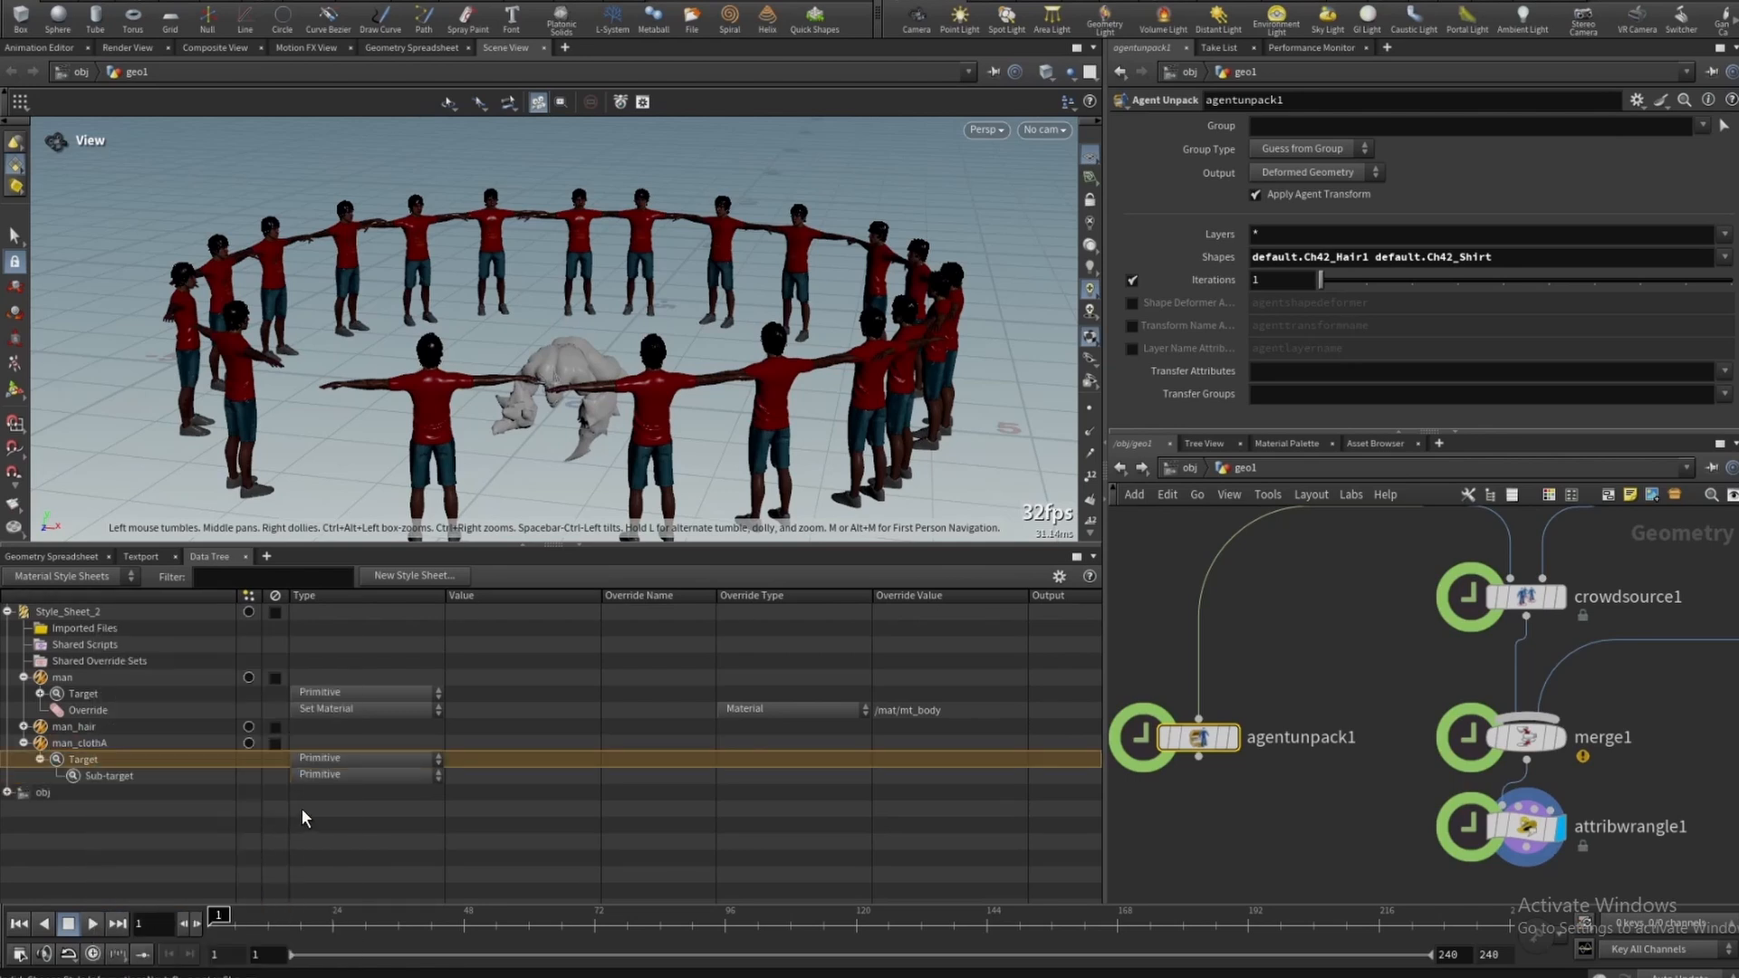
right_click(164, 775)
left_click(204, 933)
left_click(362, 791)
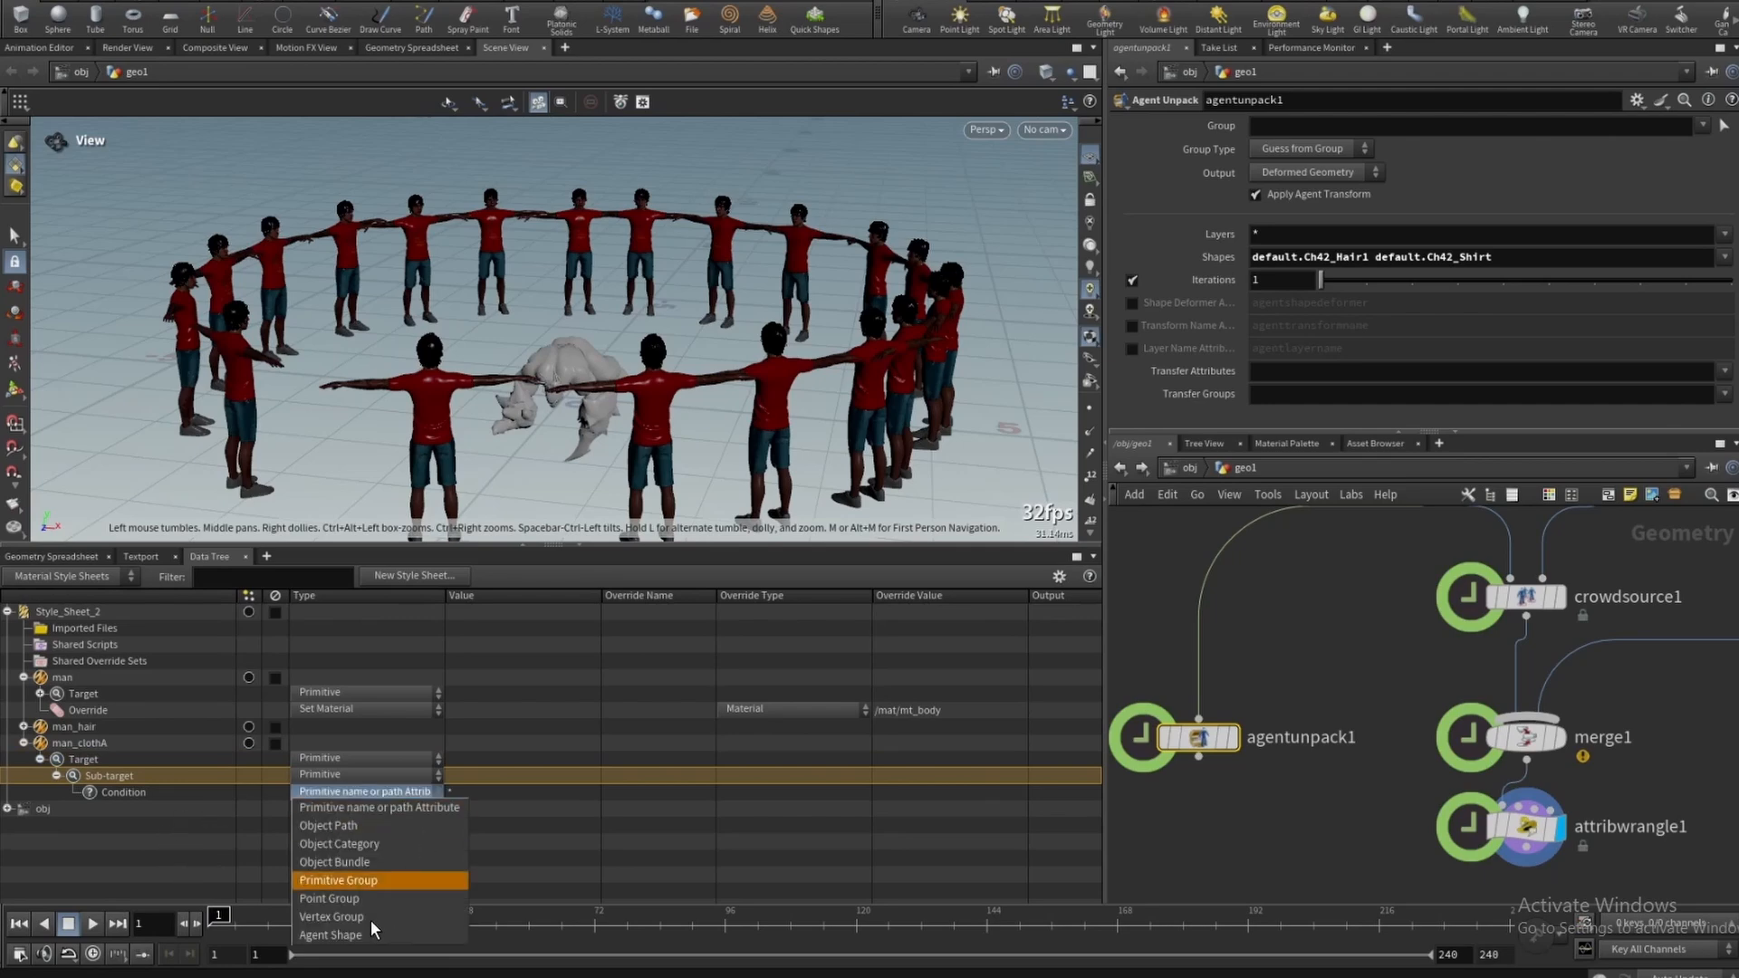
left_click(362, 932)
- Add default.Ch42_Shirt to agentunpack1's Shapes and paste it as man_clothA's condition value
left_click(1724, 257)
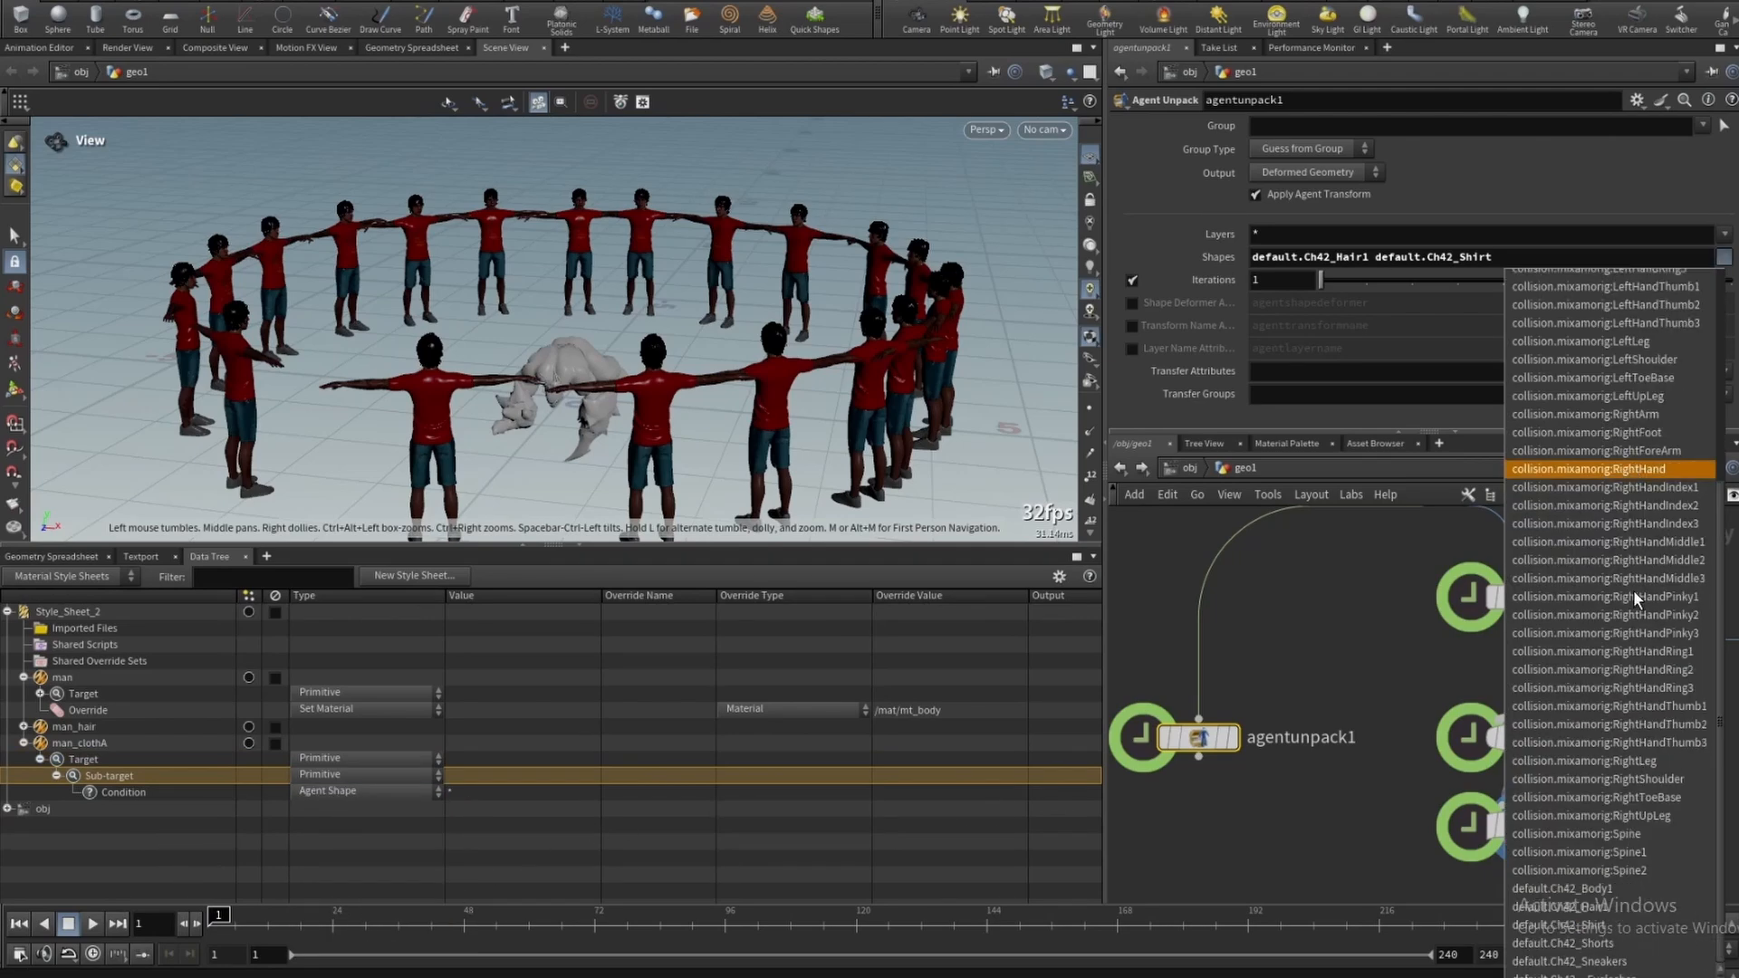
left_click(1617, 928)
left_click(1724, 257)
scroll(1598, 623, "down", 6)
left_click(1606, 927)
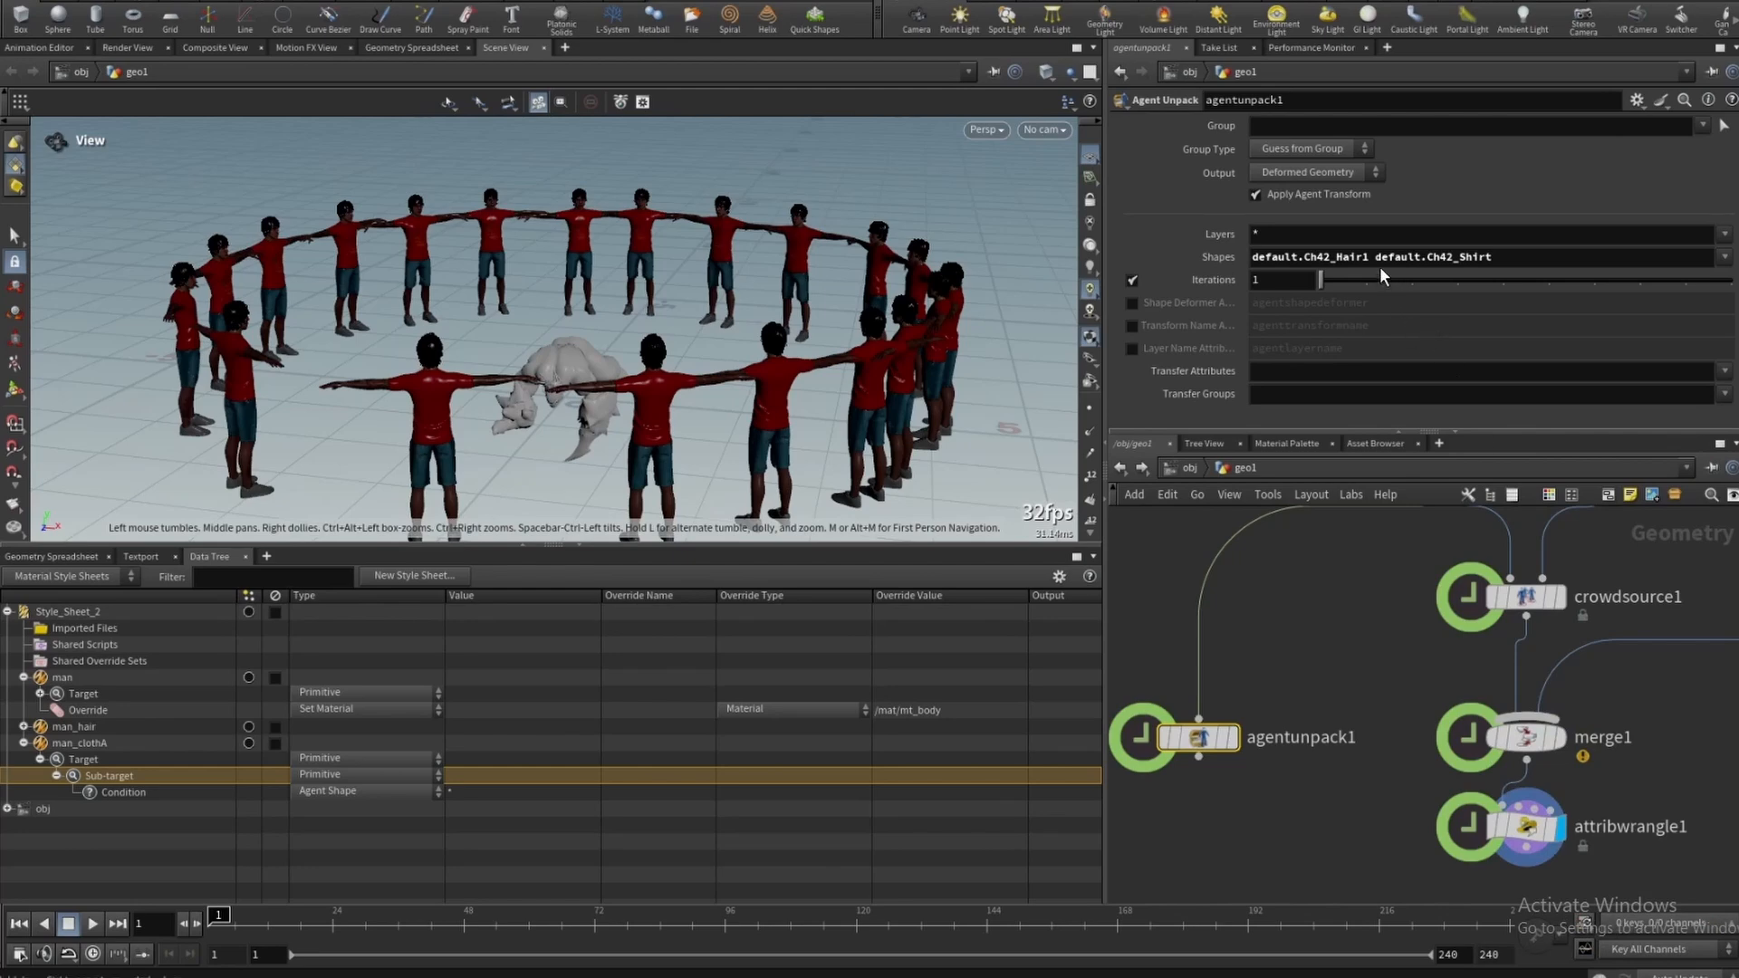
left_click_drag(1375, 258, 1565, 254)
key("ctrl+c")
double_click(475, 791)
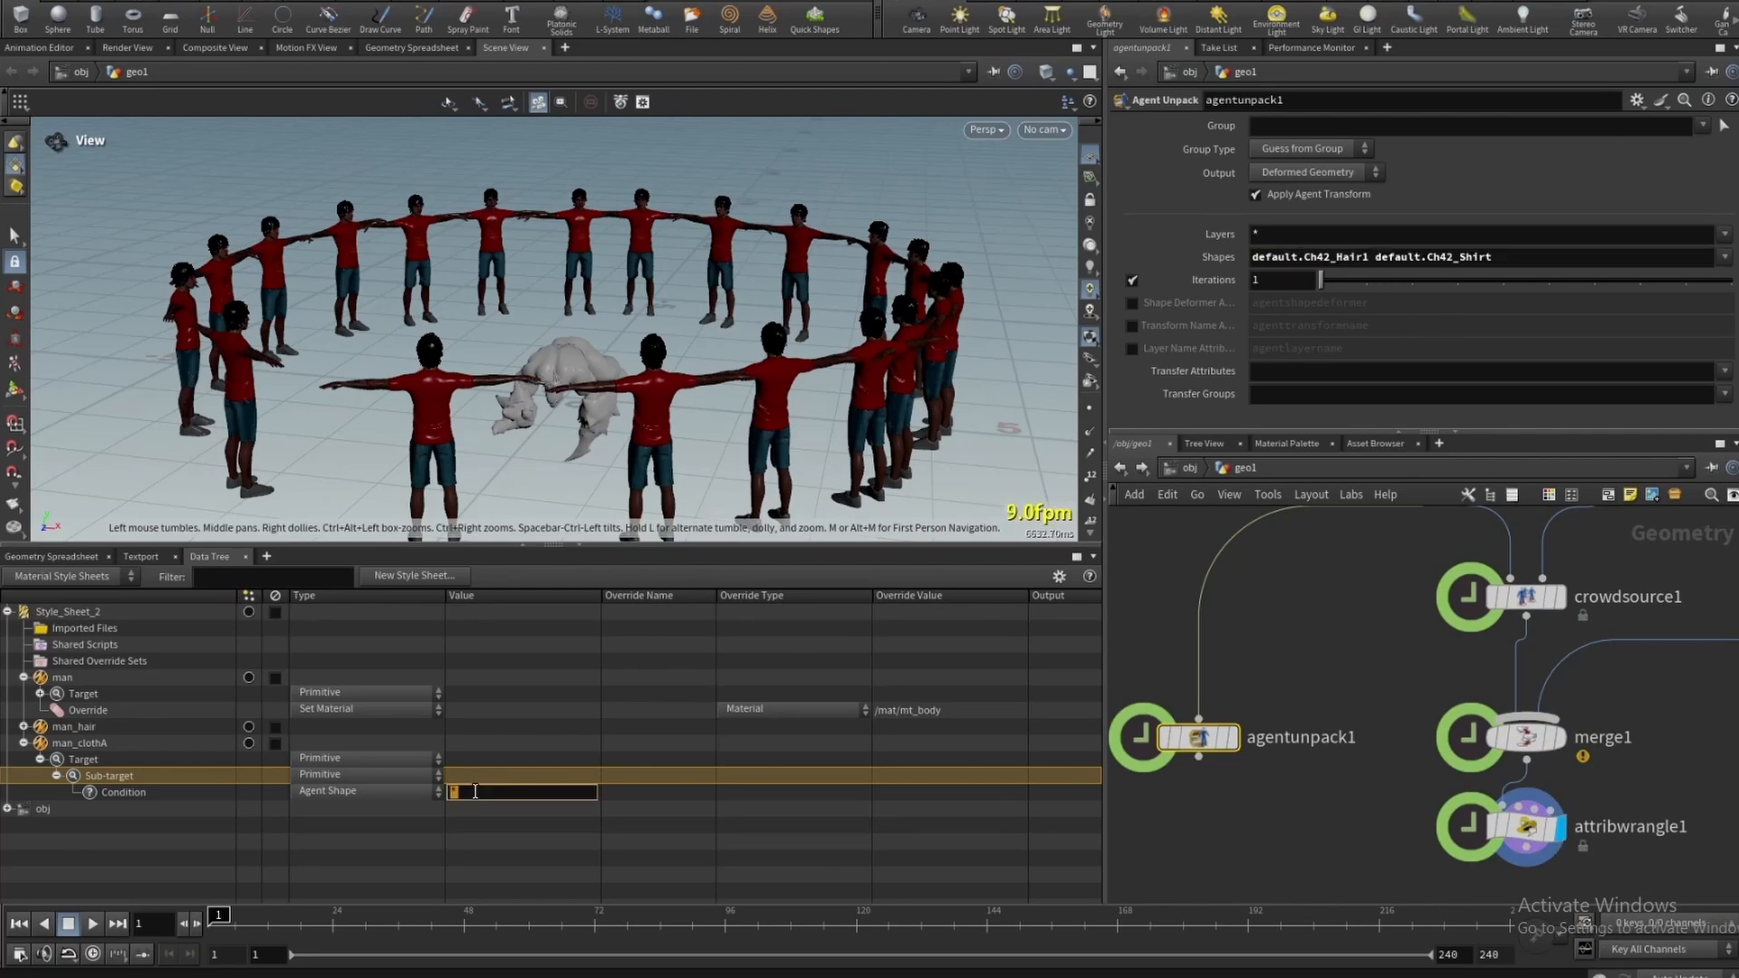
key("ctrl+v")
key("Return")
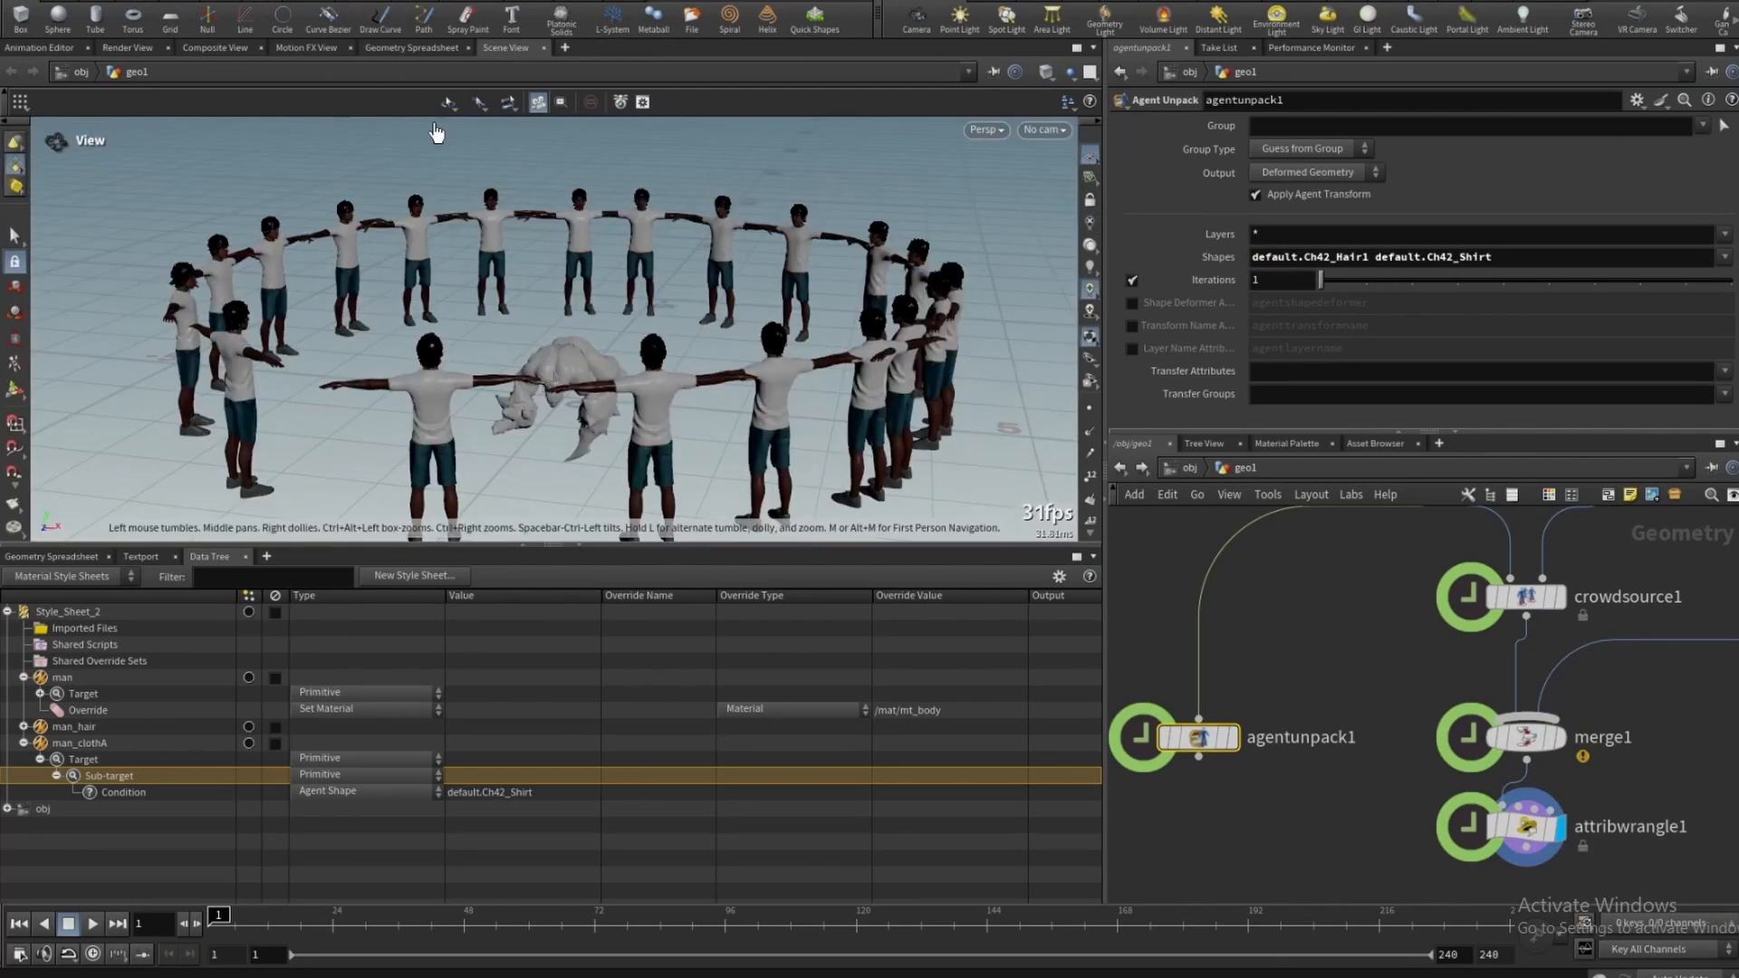
- Add a Set Material override under man_clothA's sub-target and assign it the /mat/clothA material
right_click(84, 746)
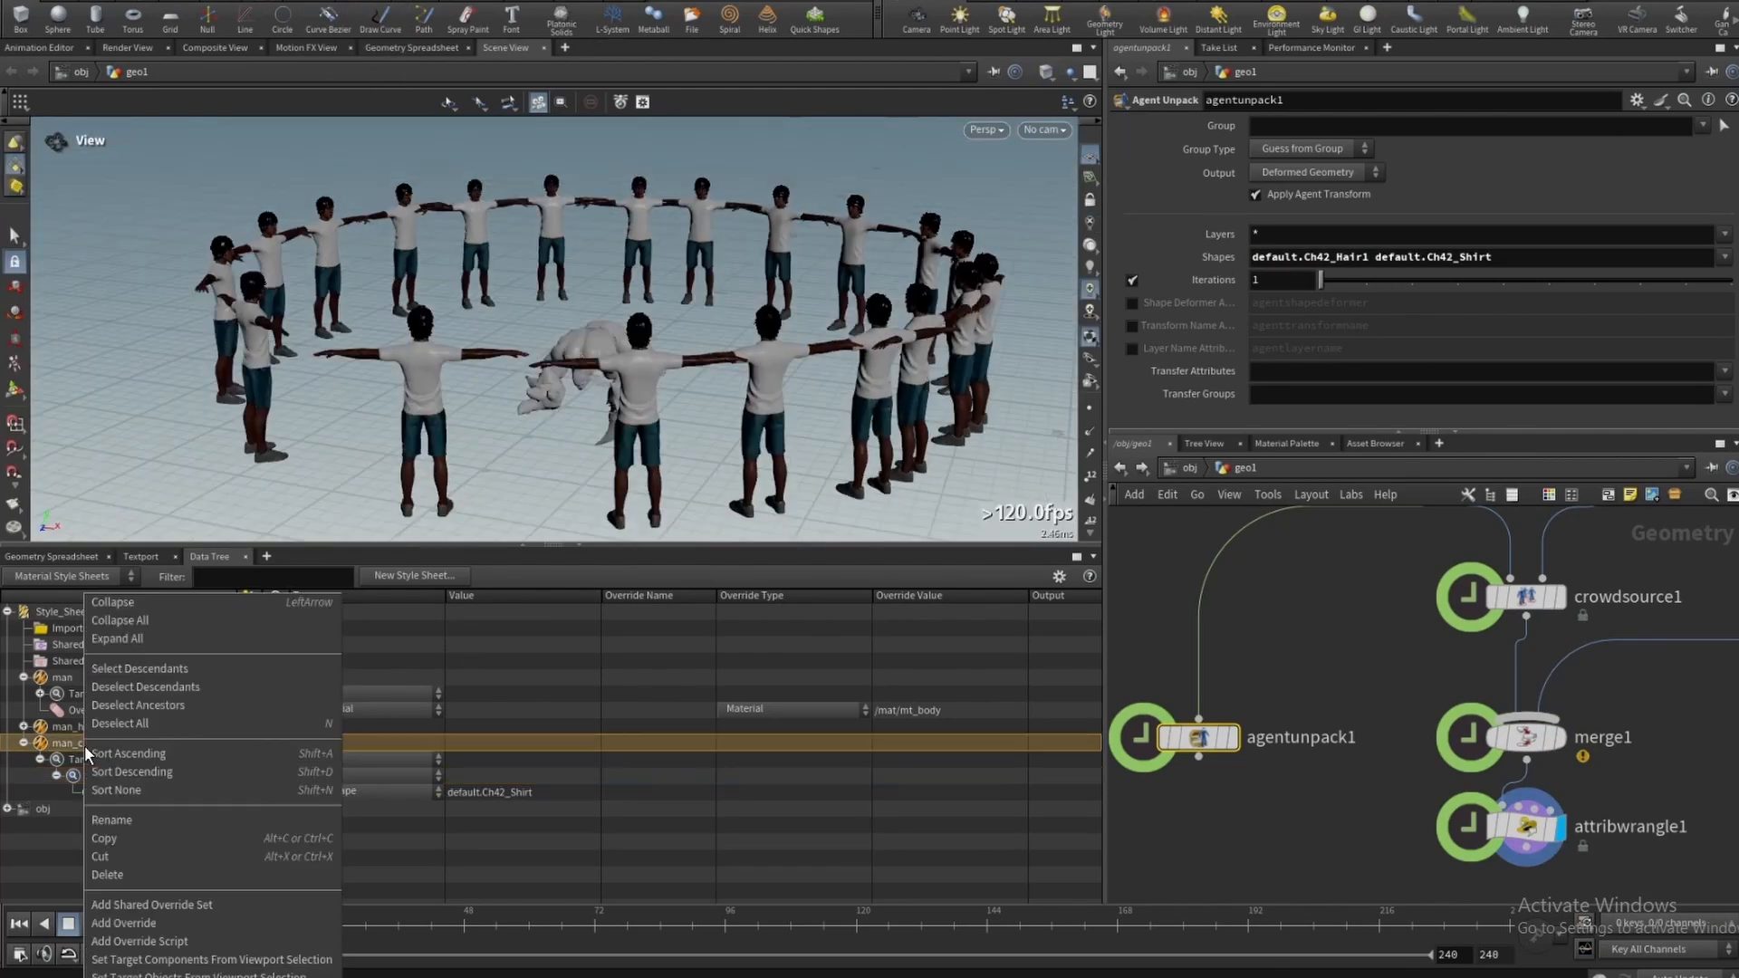
left_click(136, 924)
left_click(345, 807)
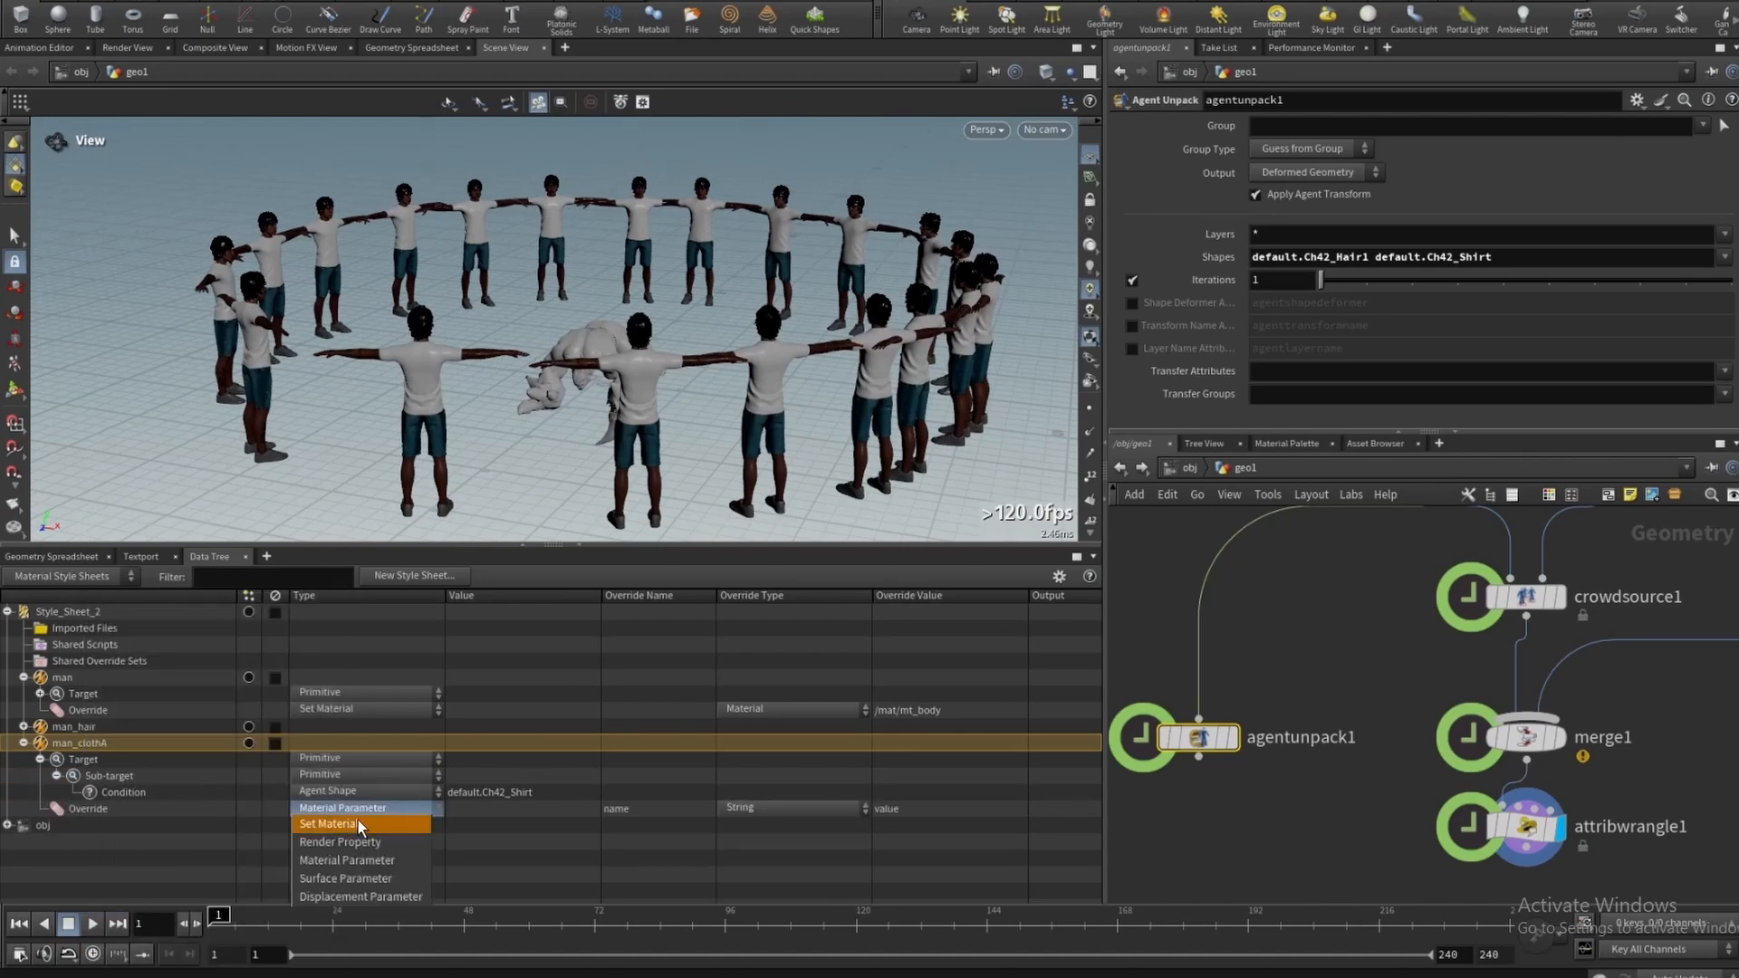
left_click(357, 820)
left_click(1016, 809)
double_click(1034, 527)
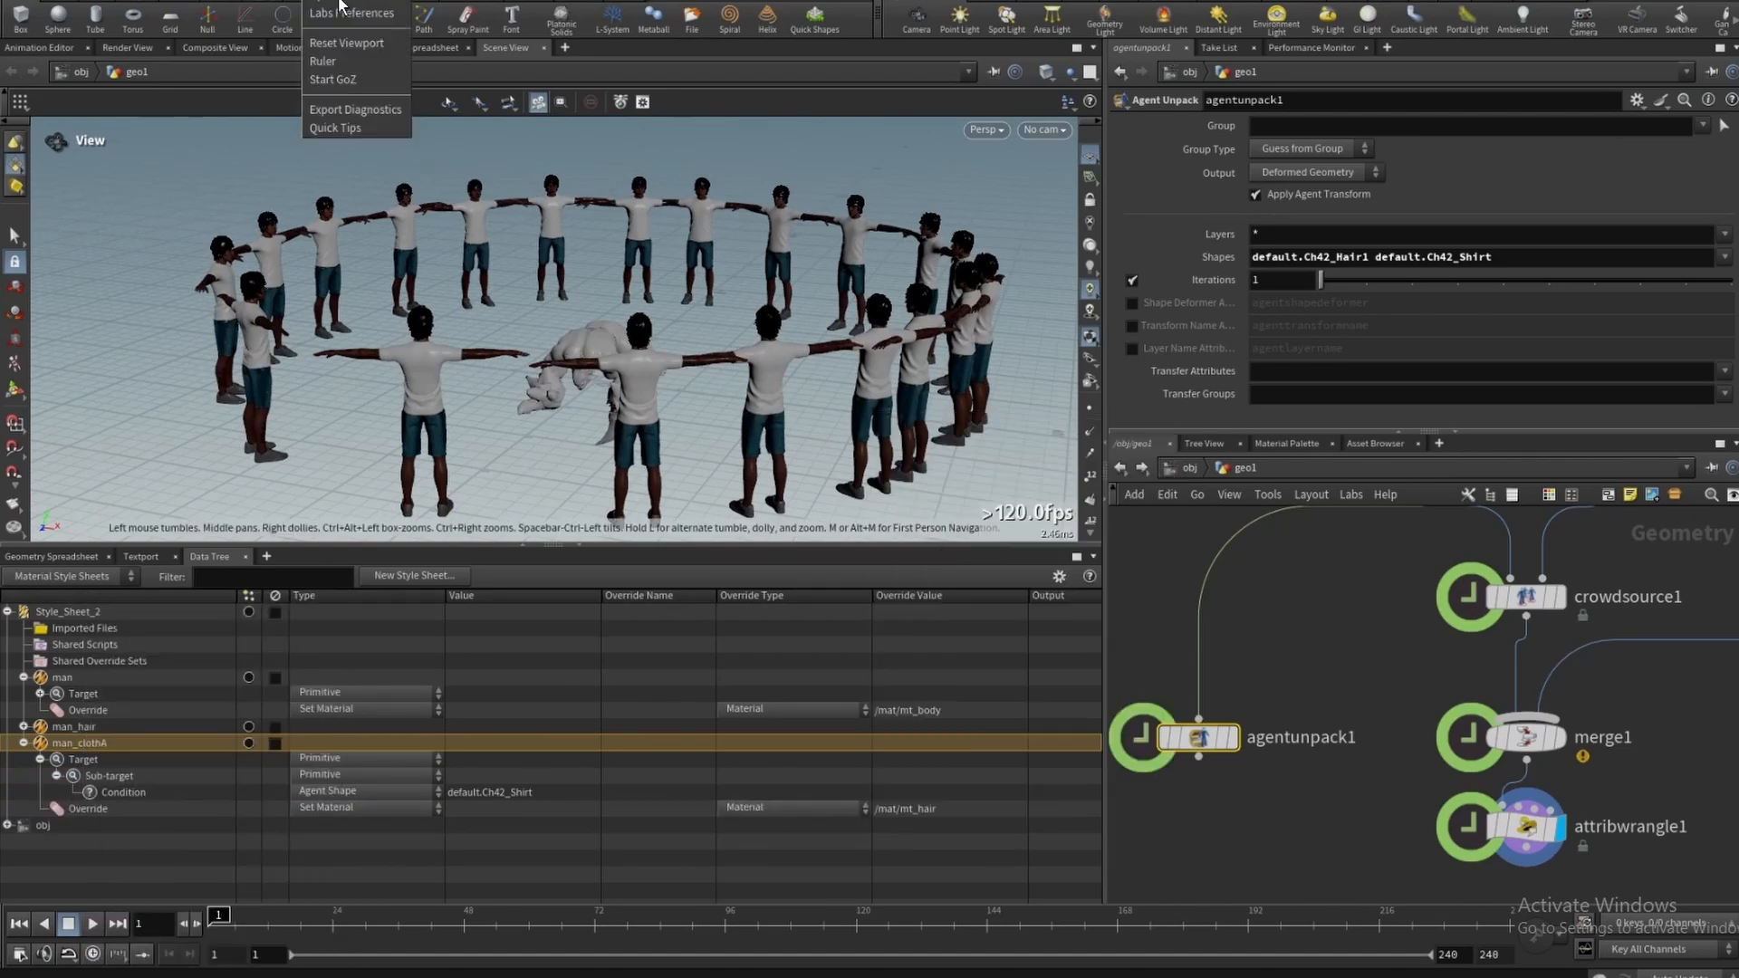
left_click_drag(667, 284, 608, 288)
left_click(1015, 809)
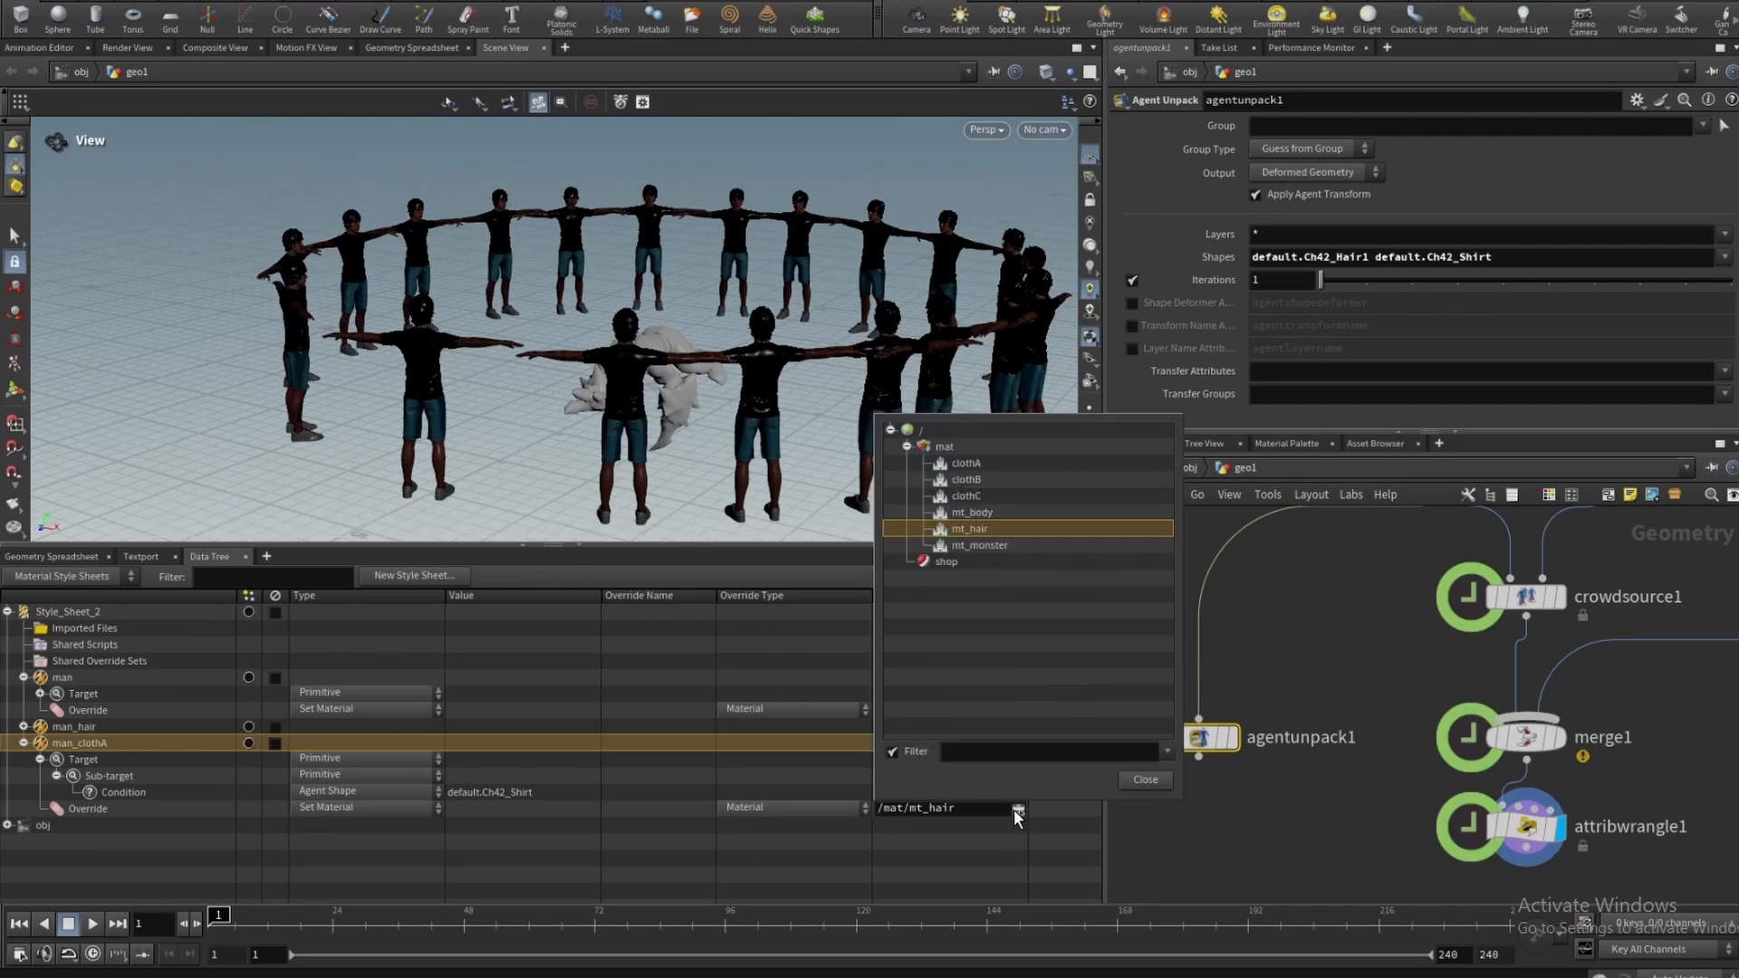
double_click(966, 463)
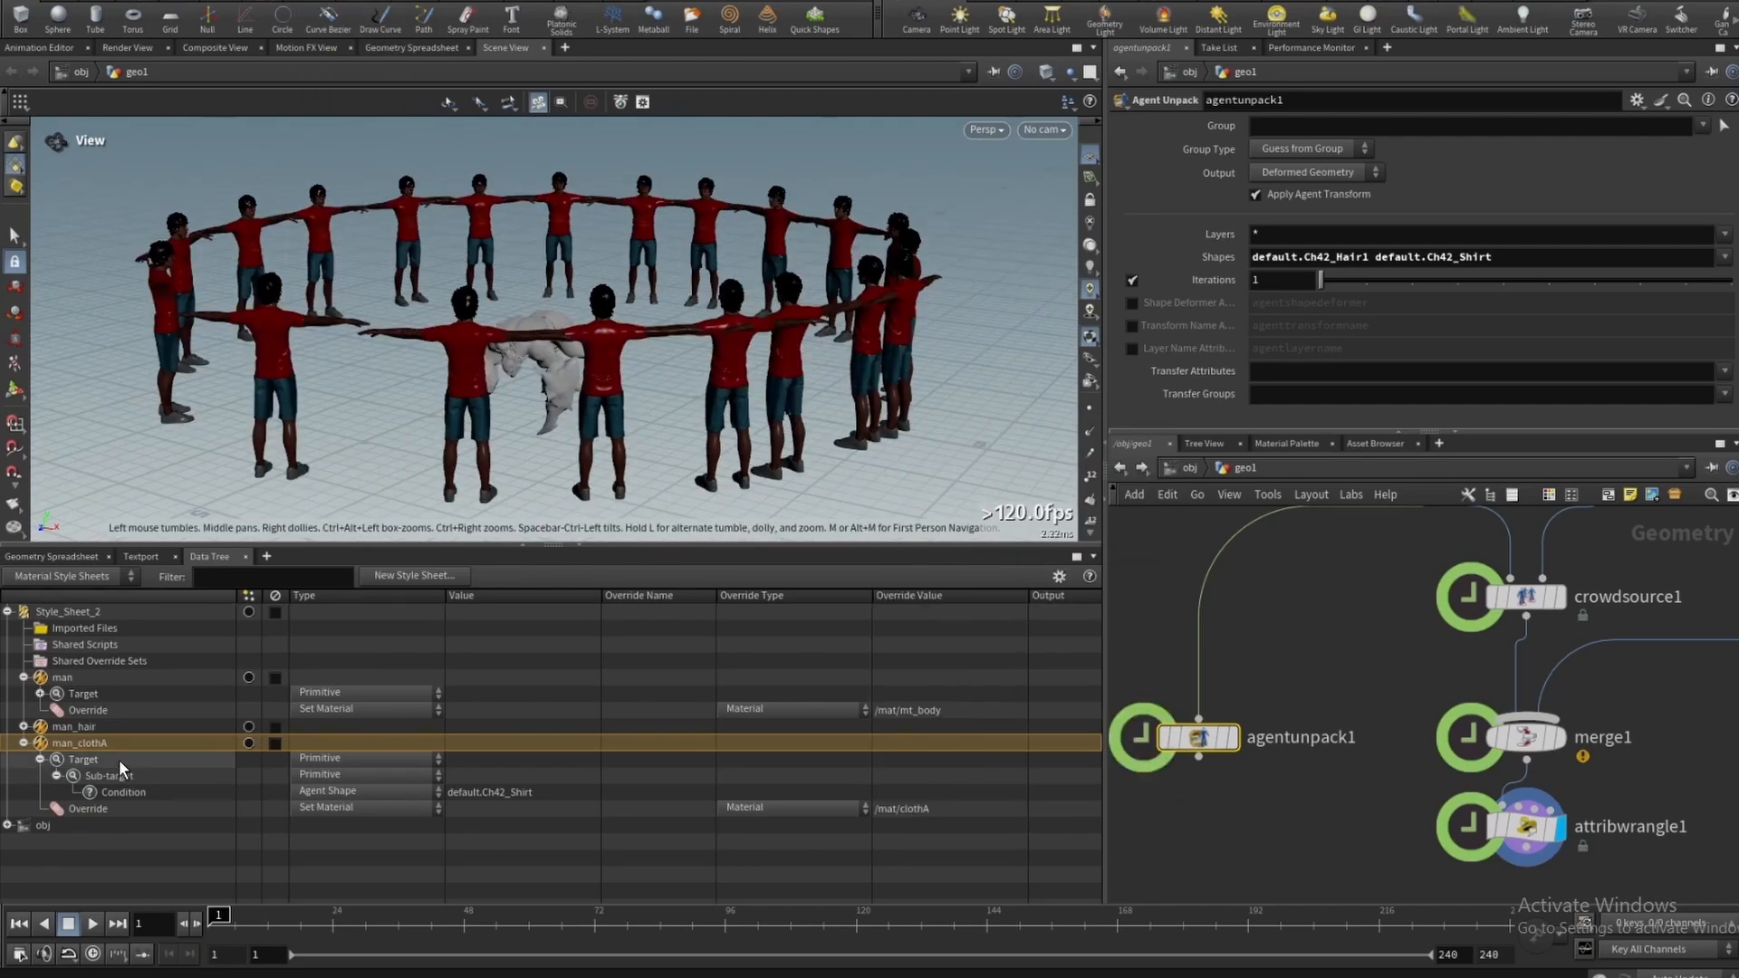
left_click(135, 776)
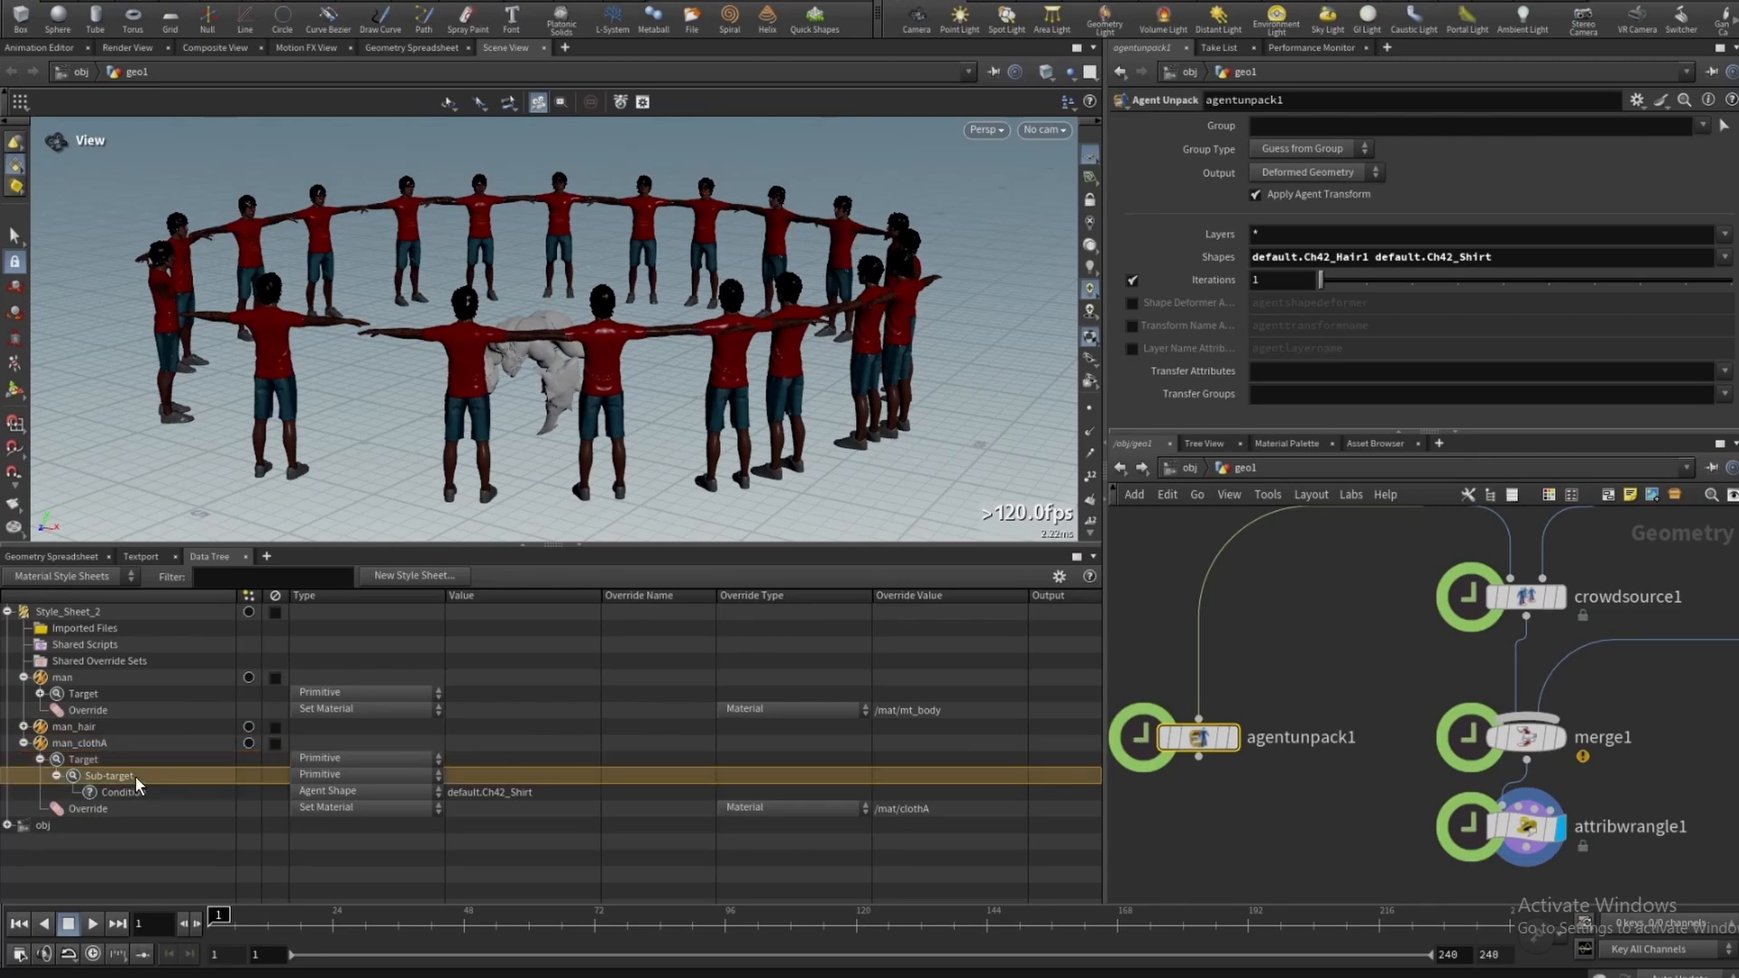
right_click(130, 760)
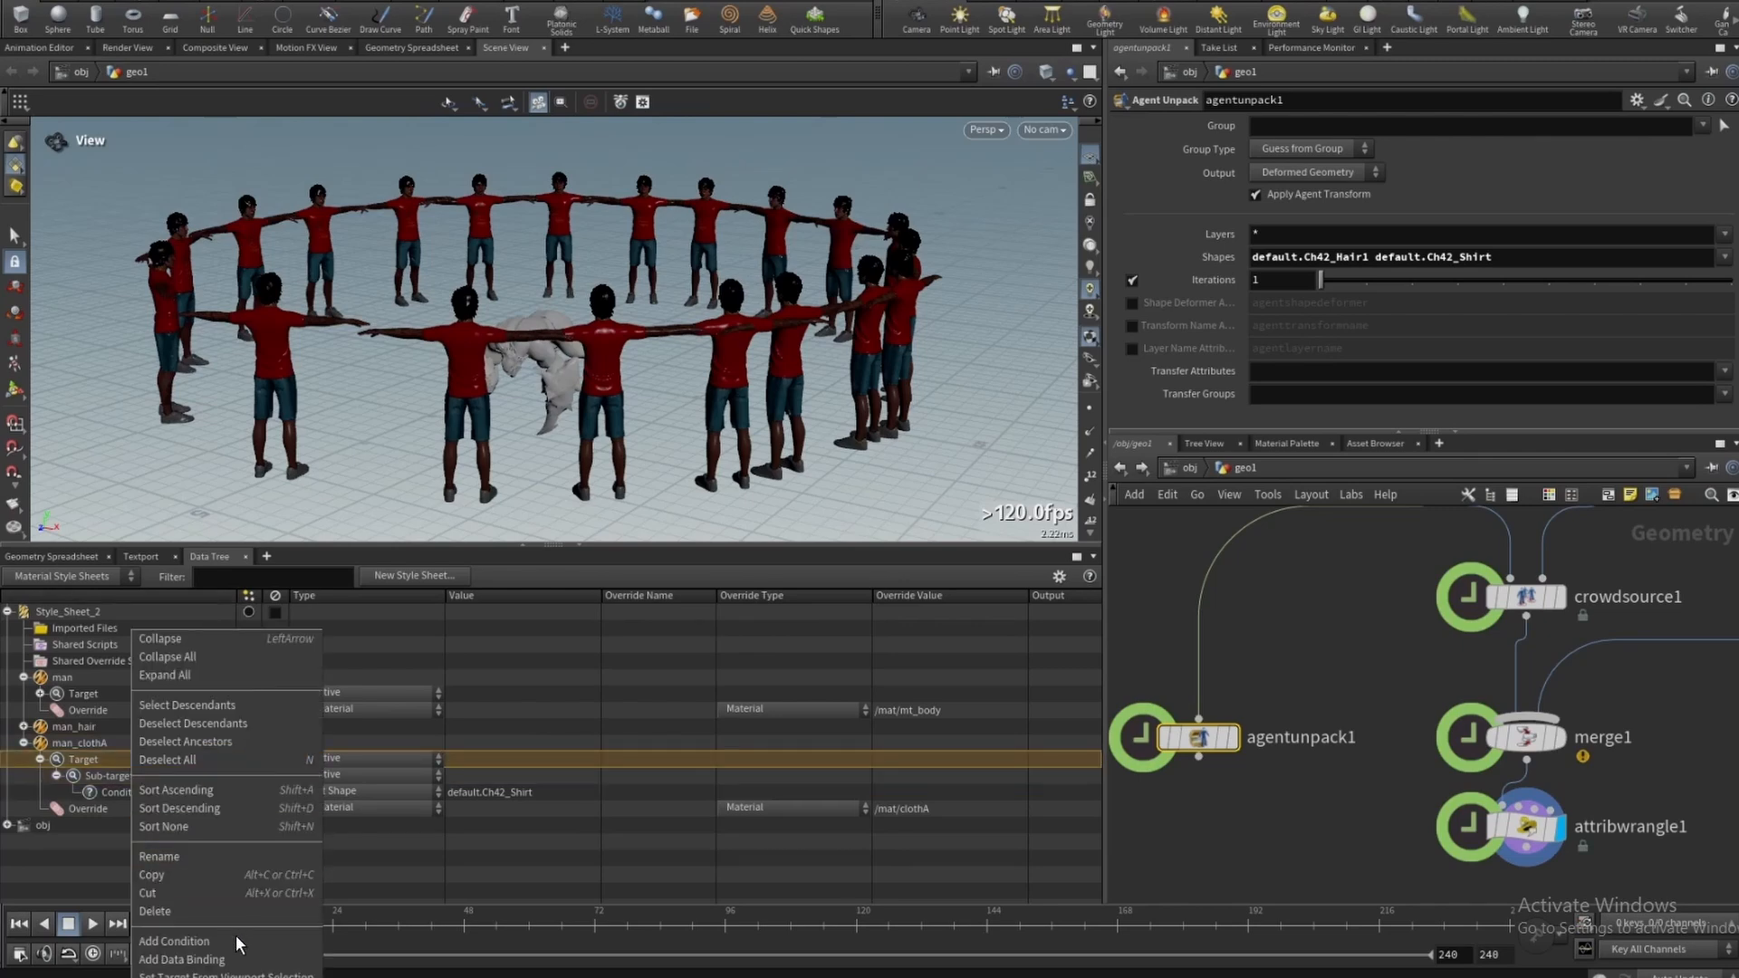
left_click(237, 939)
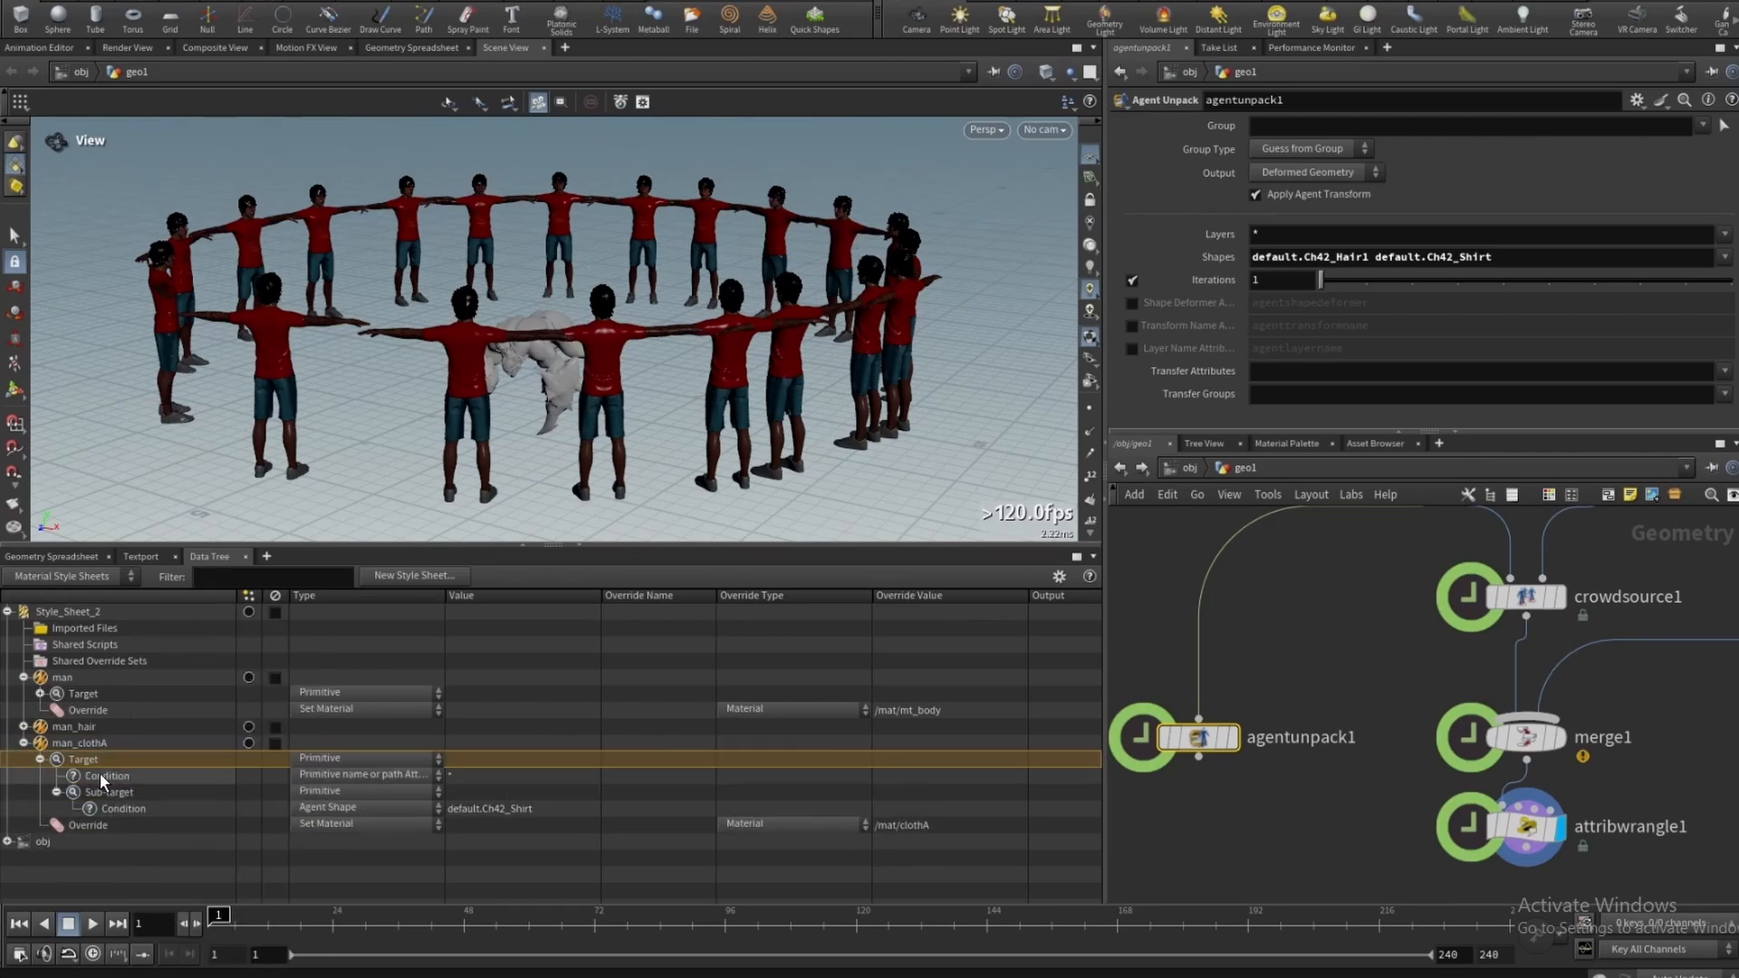
left_click(313, 775)
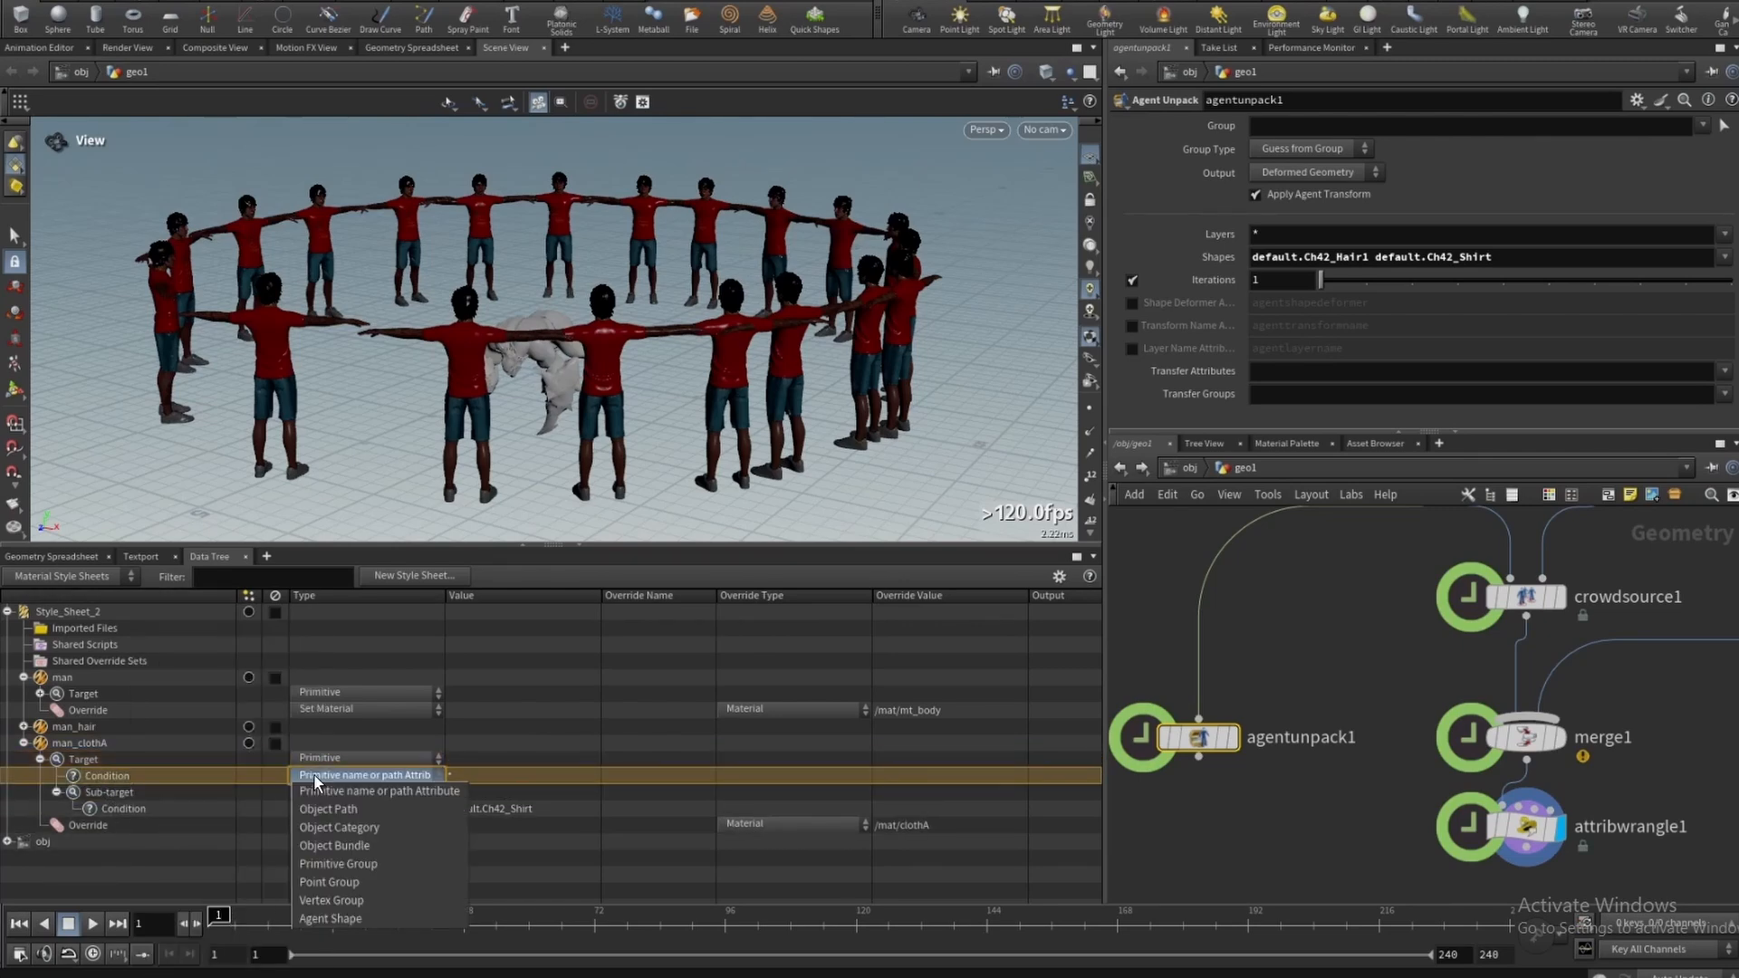
left_click(355, 883)
left_click(455, 777)
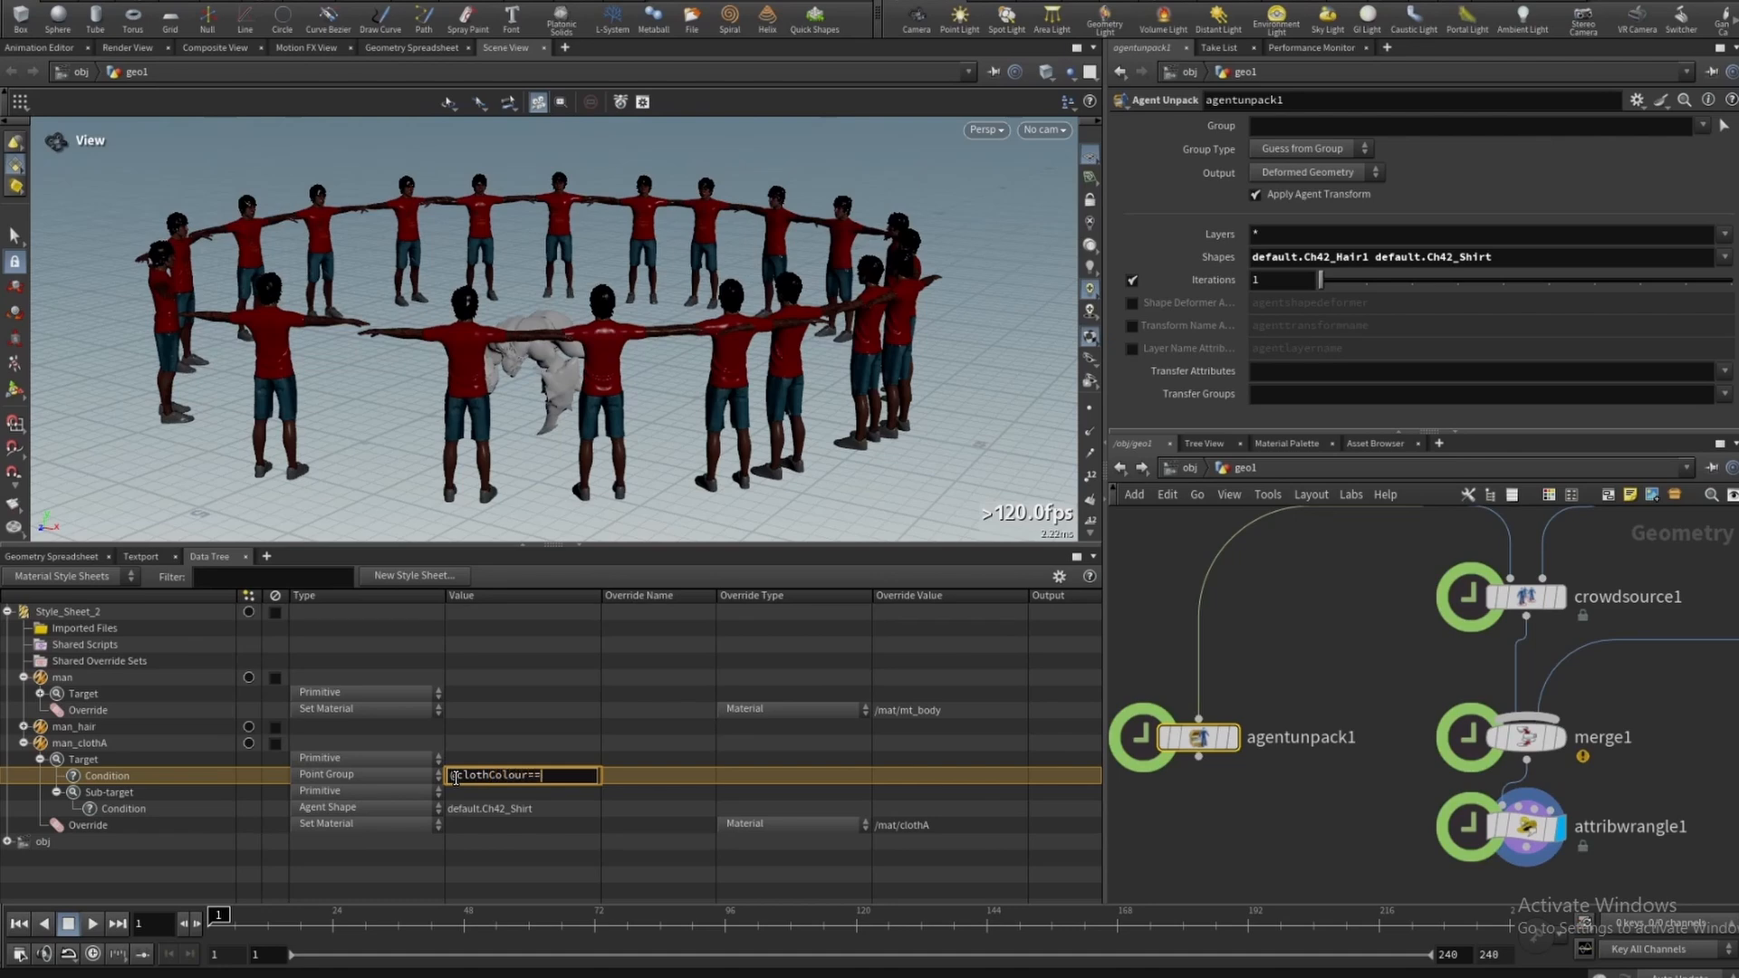
key("Return")
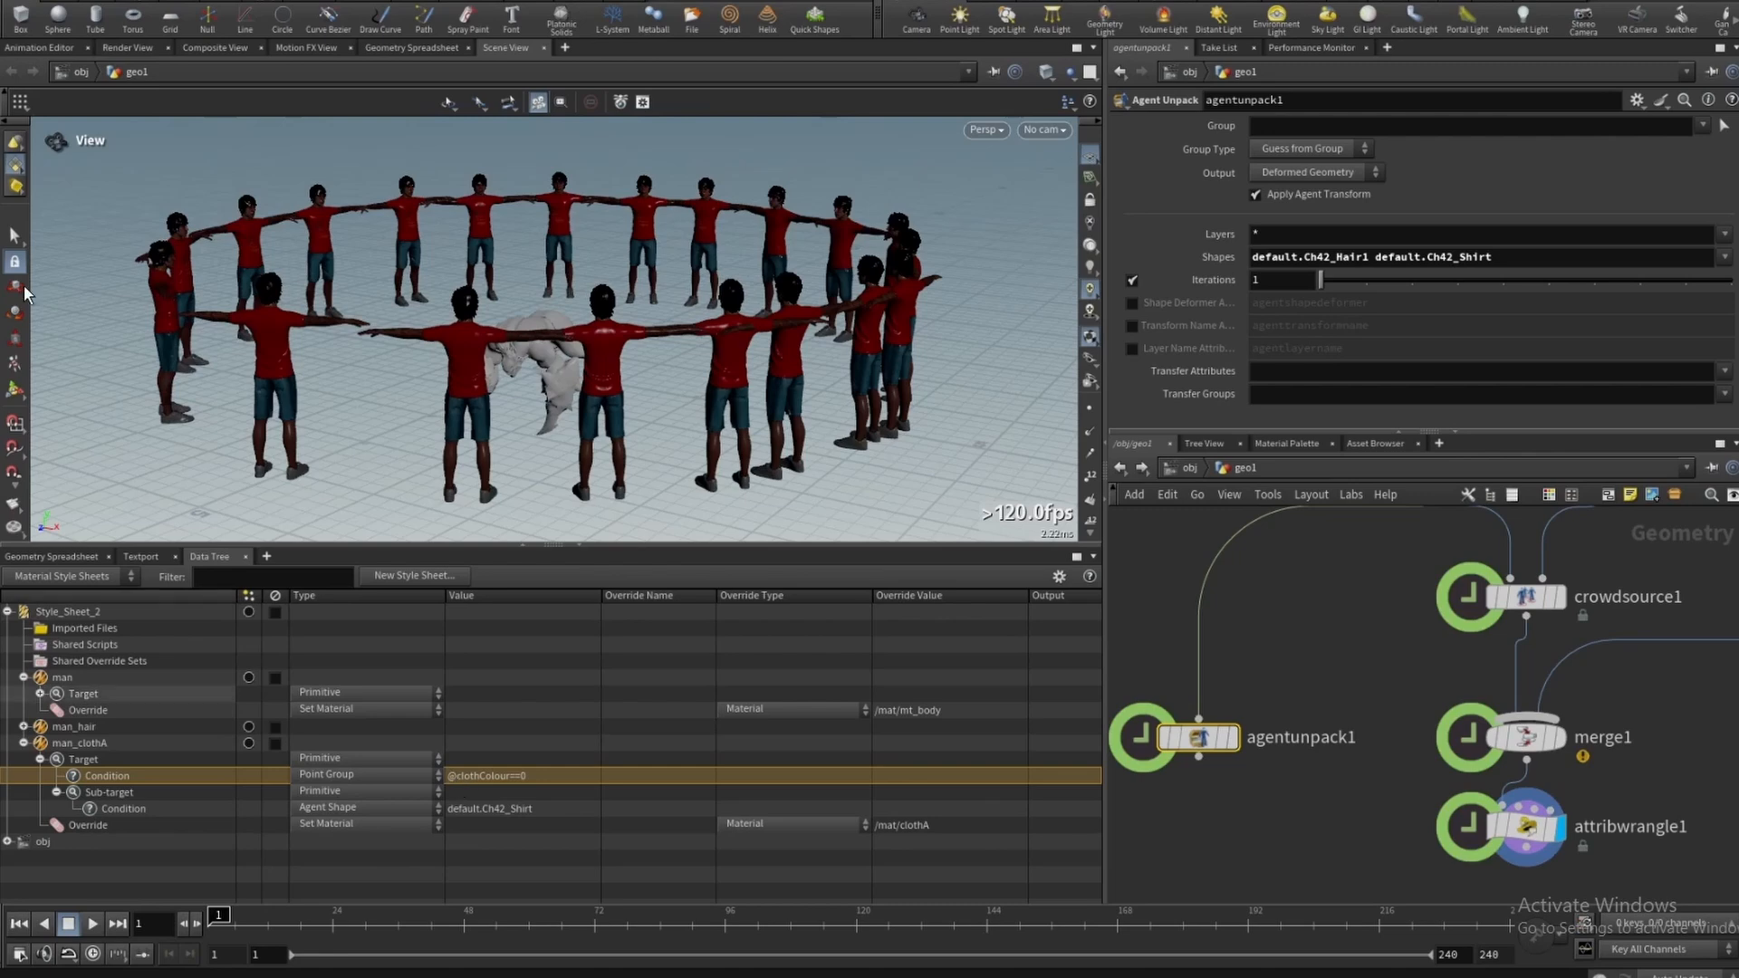
- Reset the viewport and inspect attribwrangle1's clothColour values in the geometry spreadsheet
left_click(313, 1)
mouse_move(314, 1)
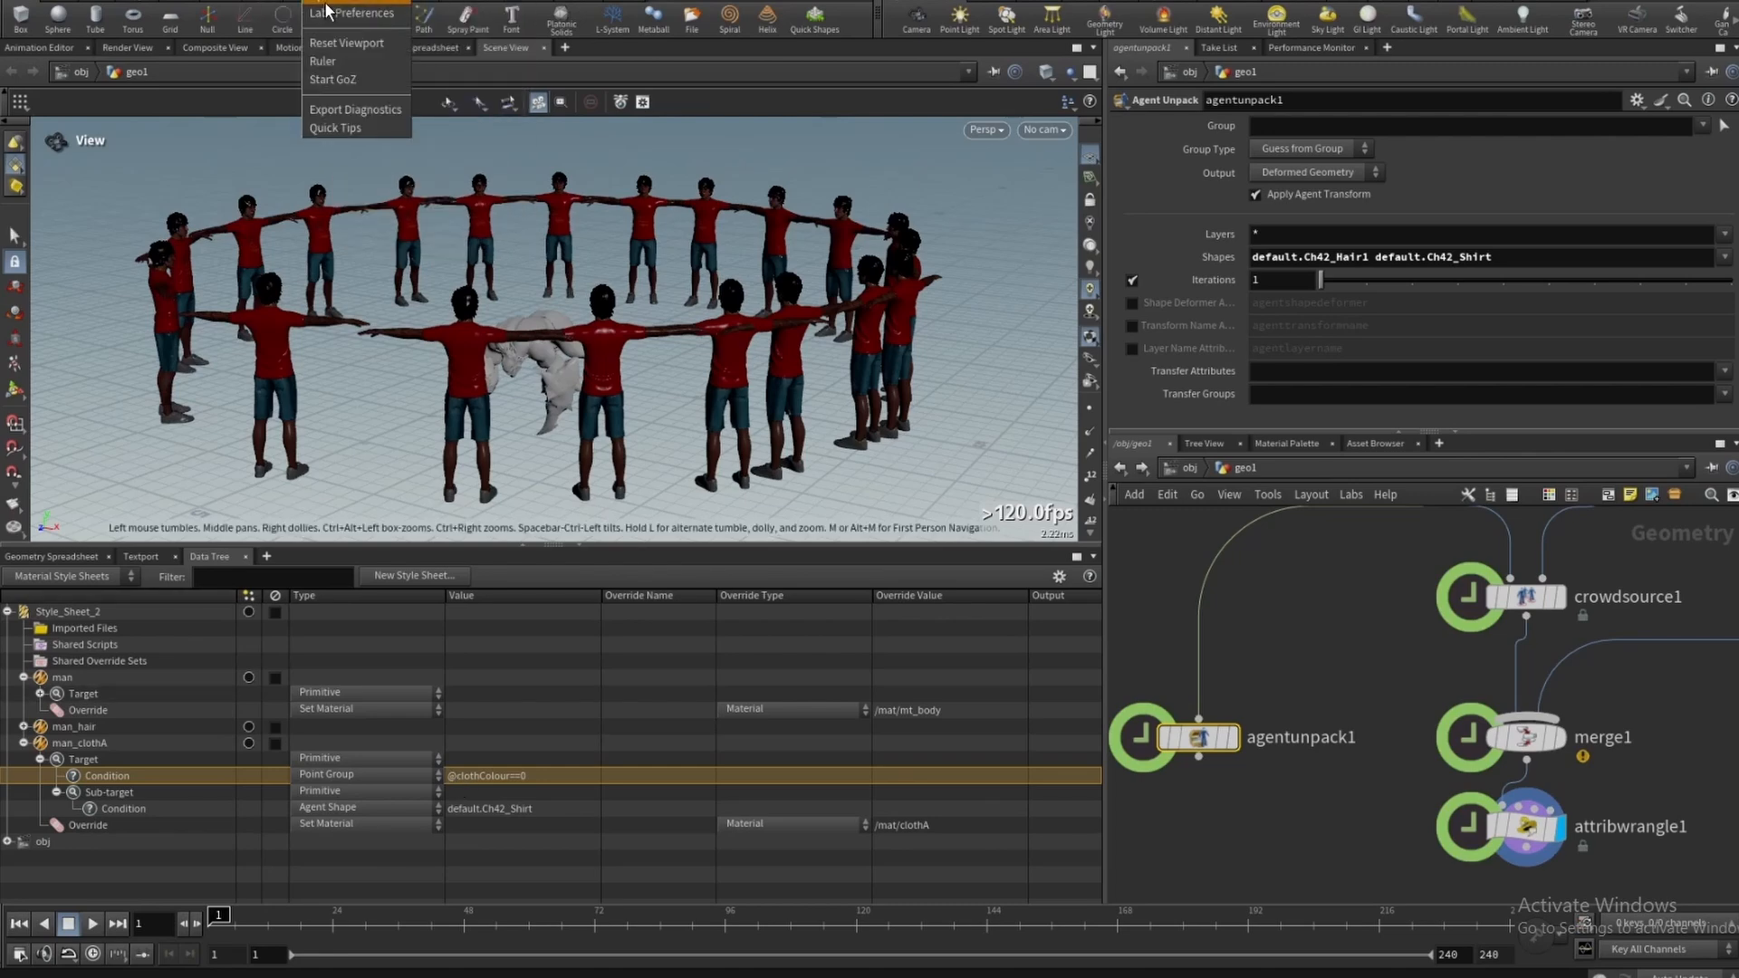
left_click(328, 46)
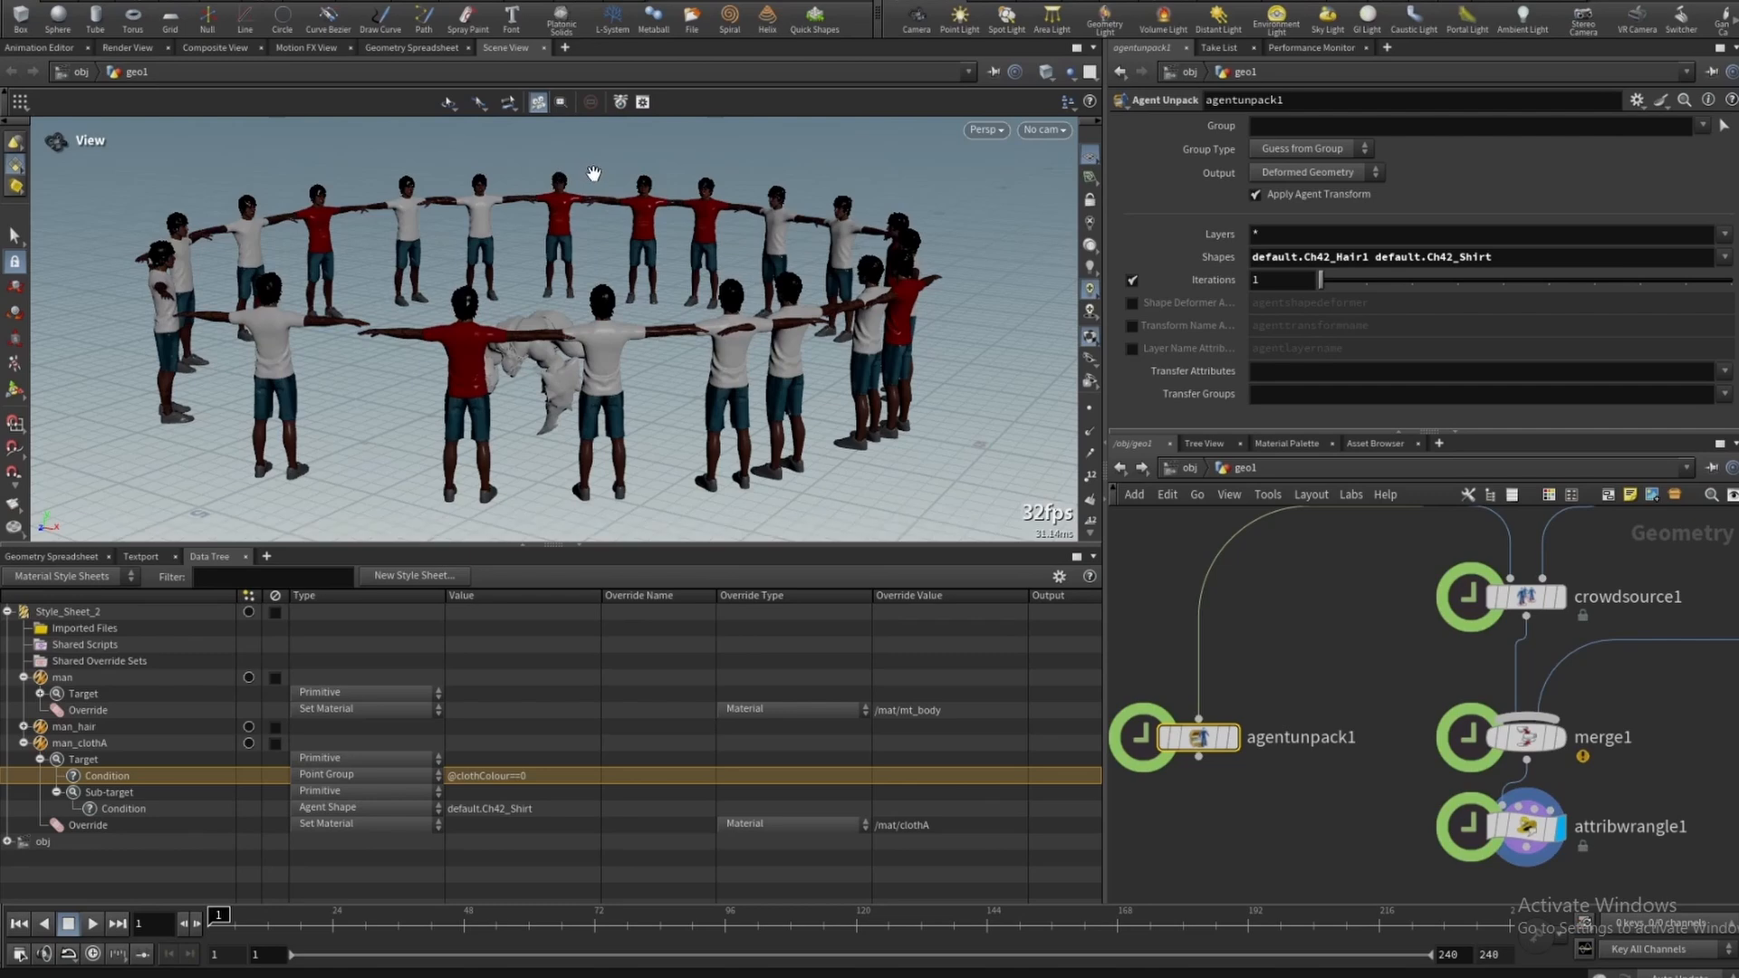
left_click_drag(1639, 871, 1638, 869)
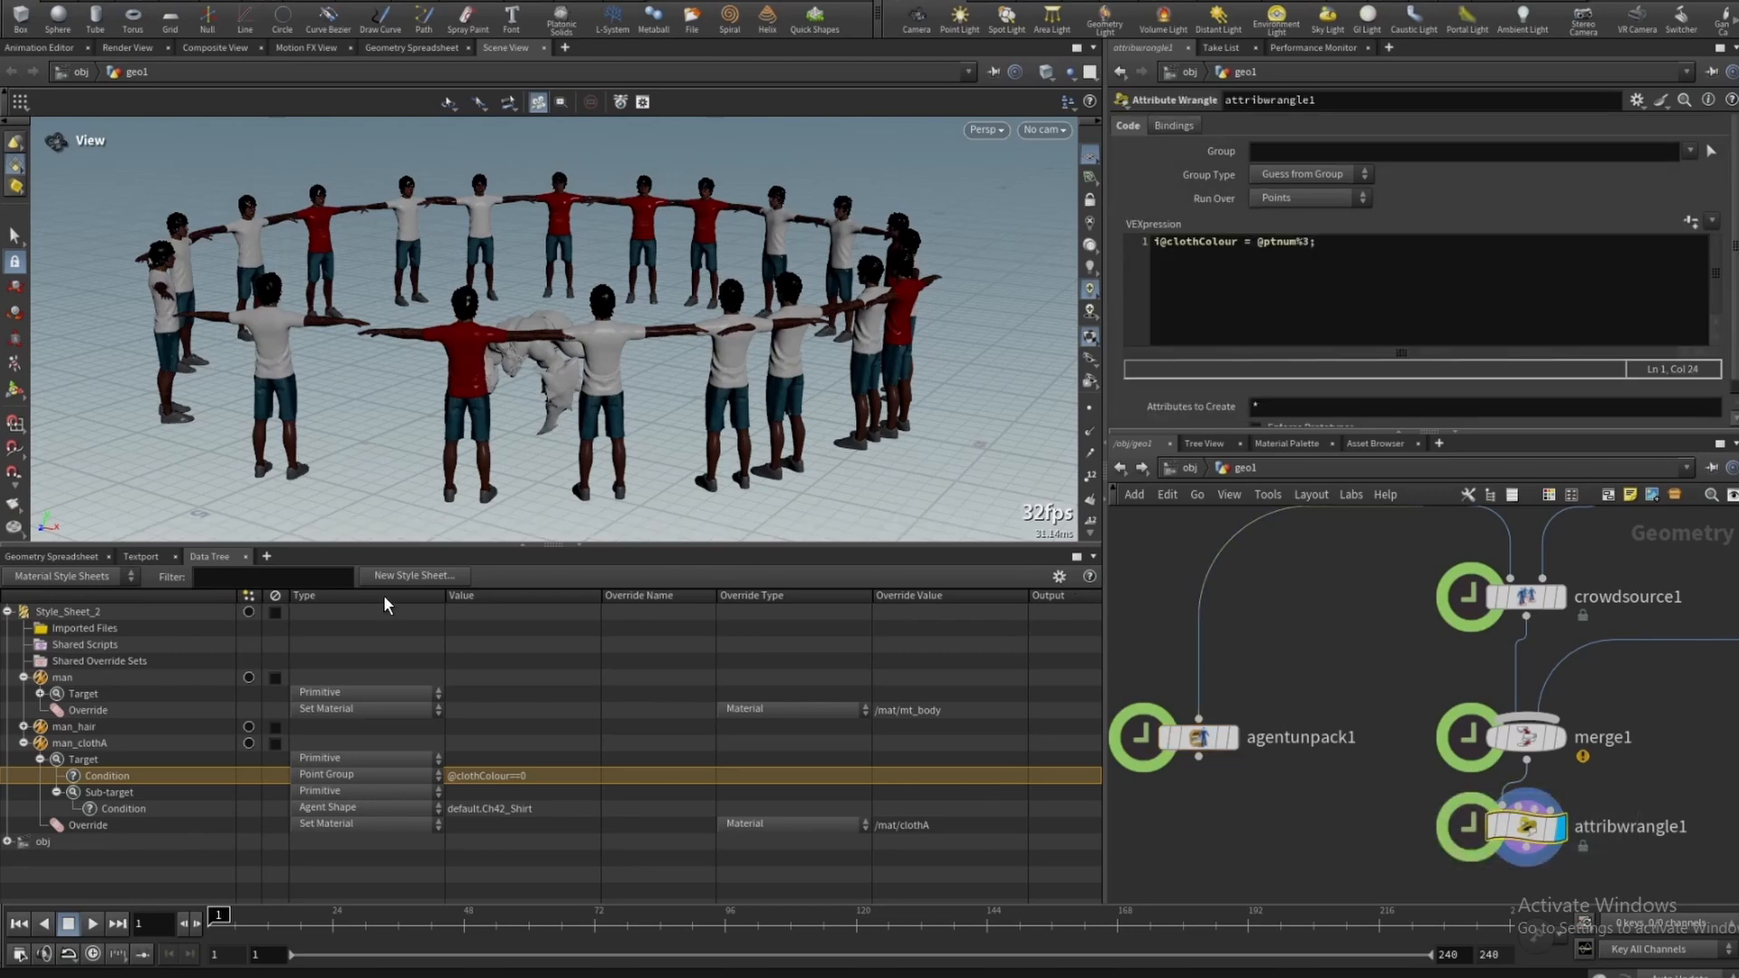
left_click(51, 556)
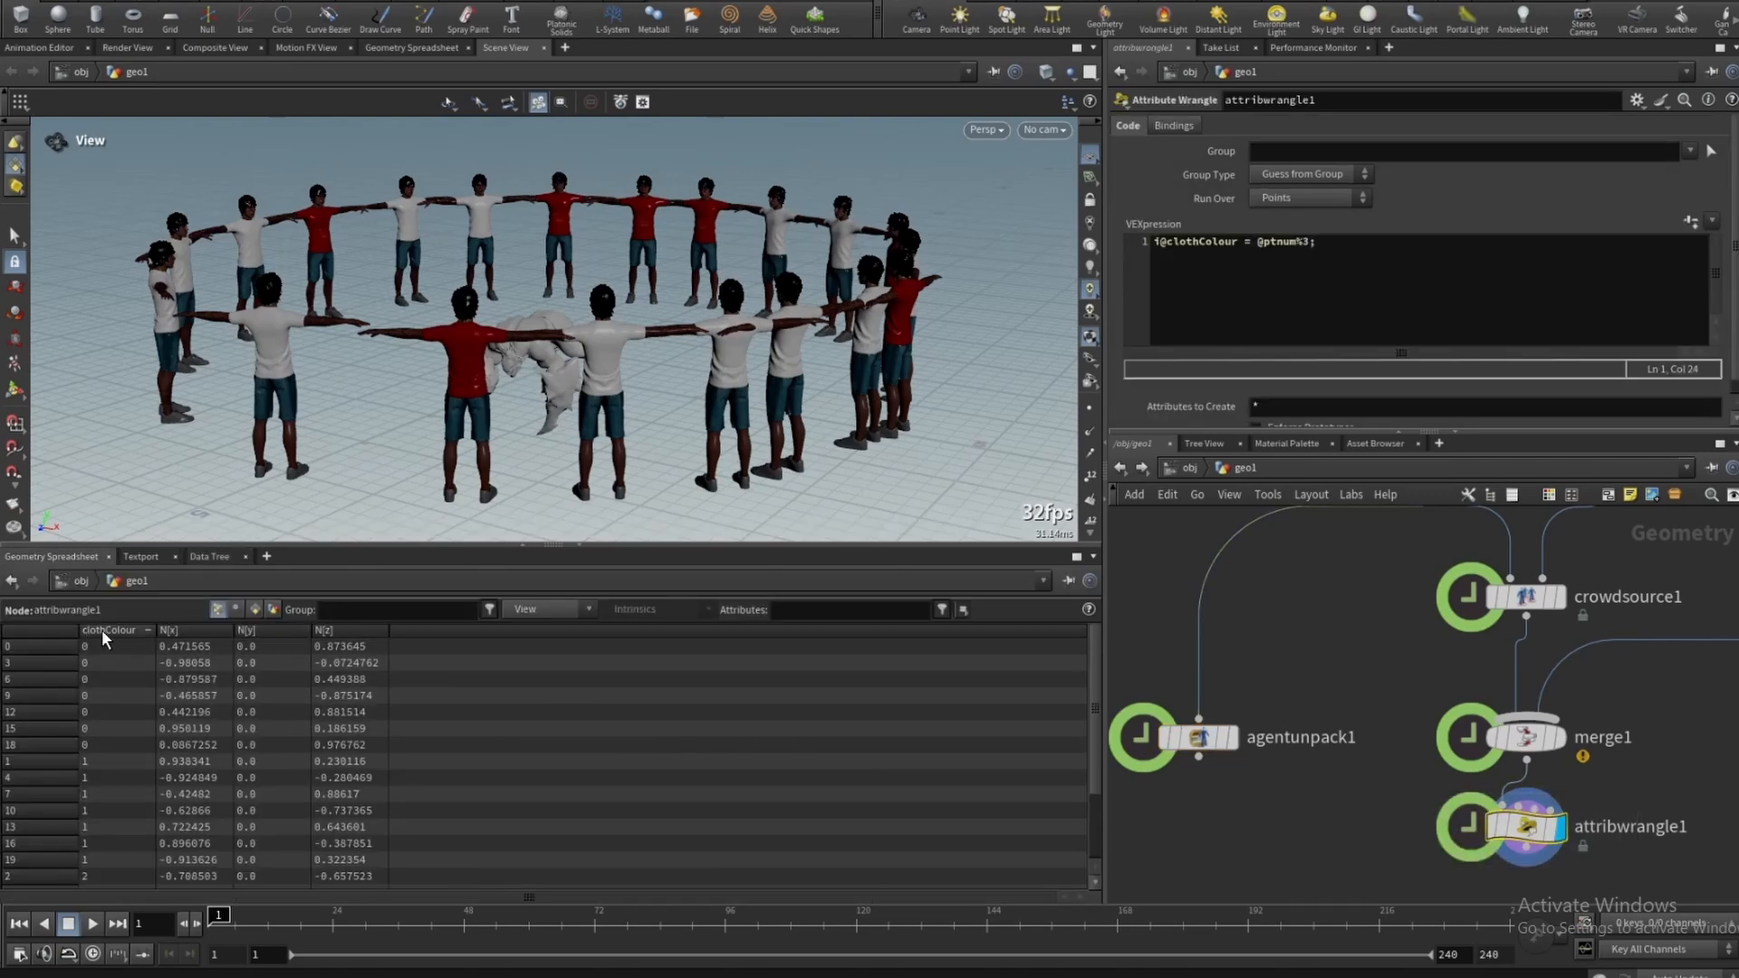
left_click(209, 556)
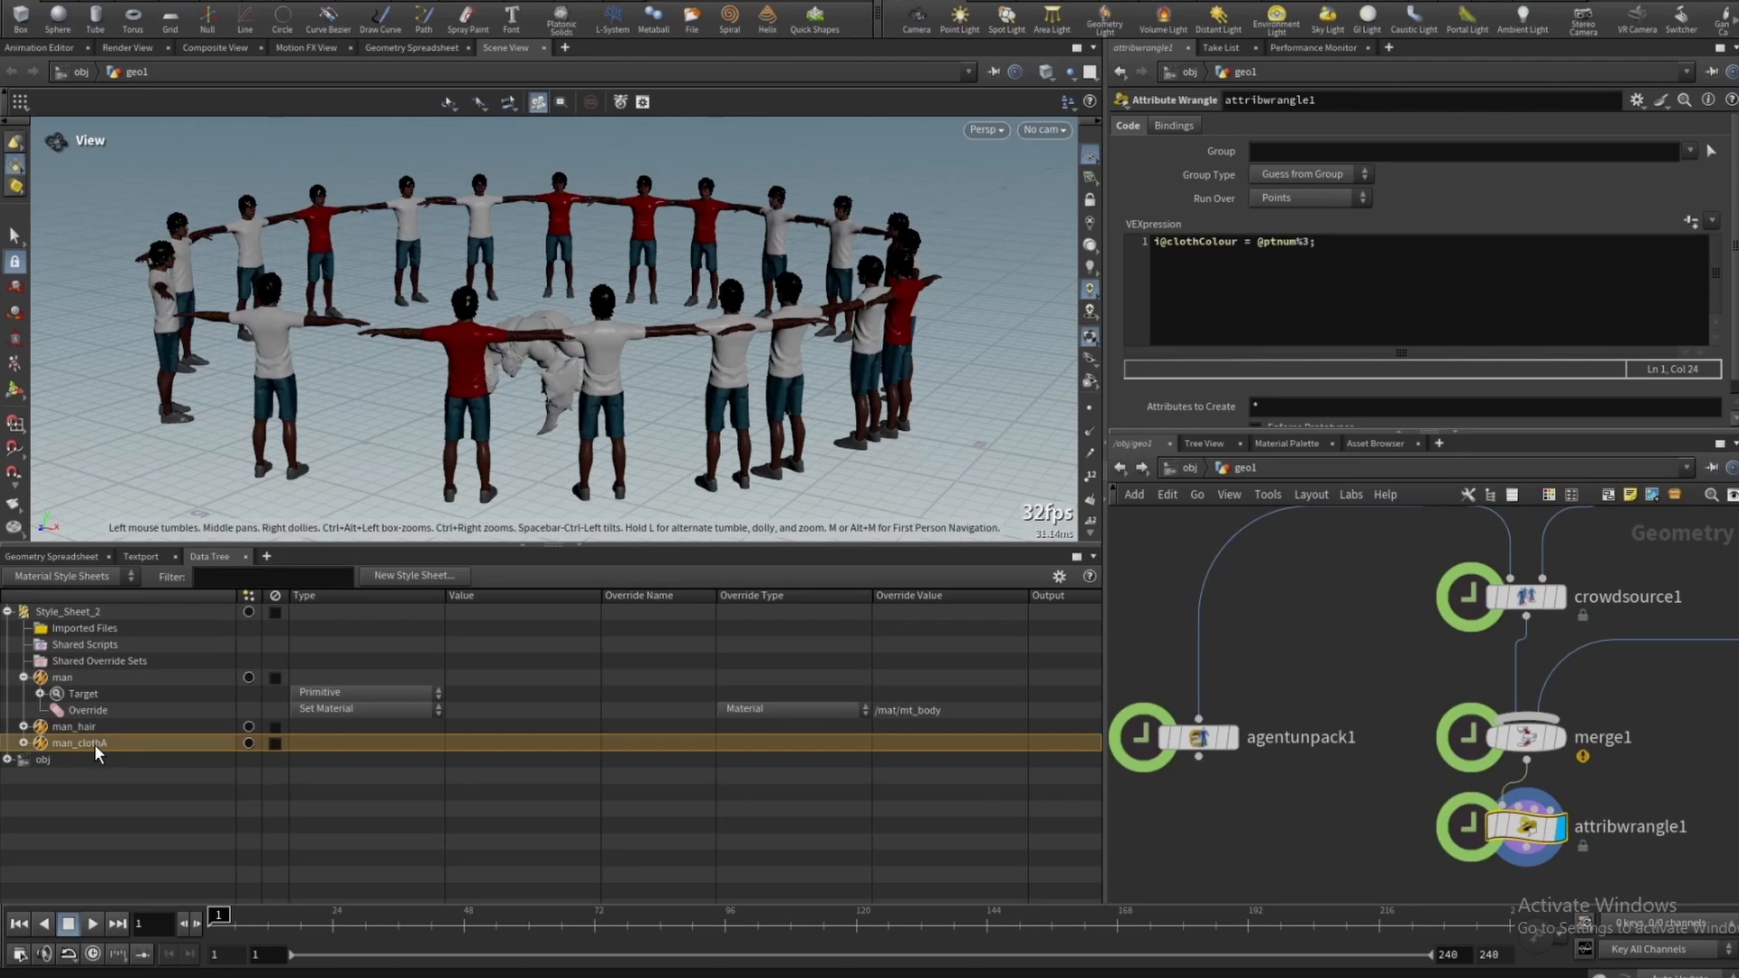
- Duplicate the man_clothA style and rename the copy man_clothB
key("ctrl+c")
key("ctrl+v")
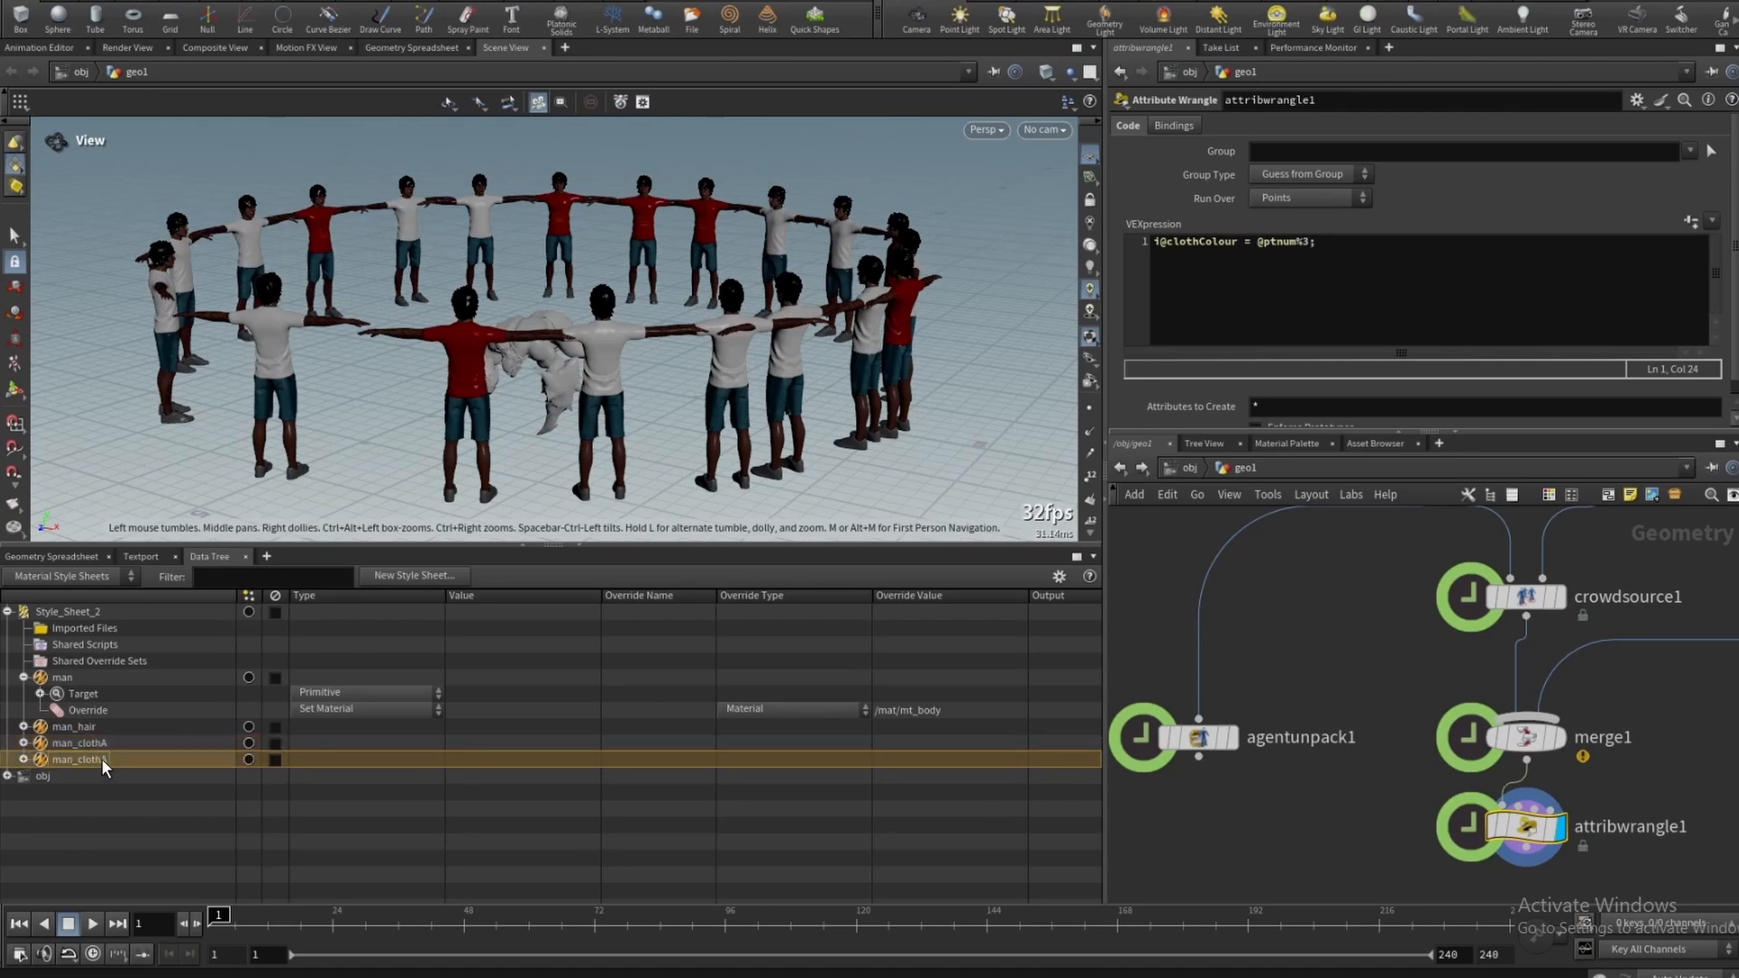
right_click(102, 758)
left_click(149, 903)
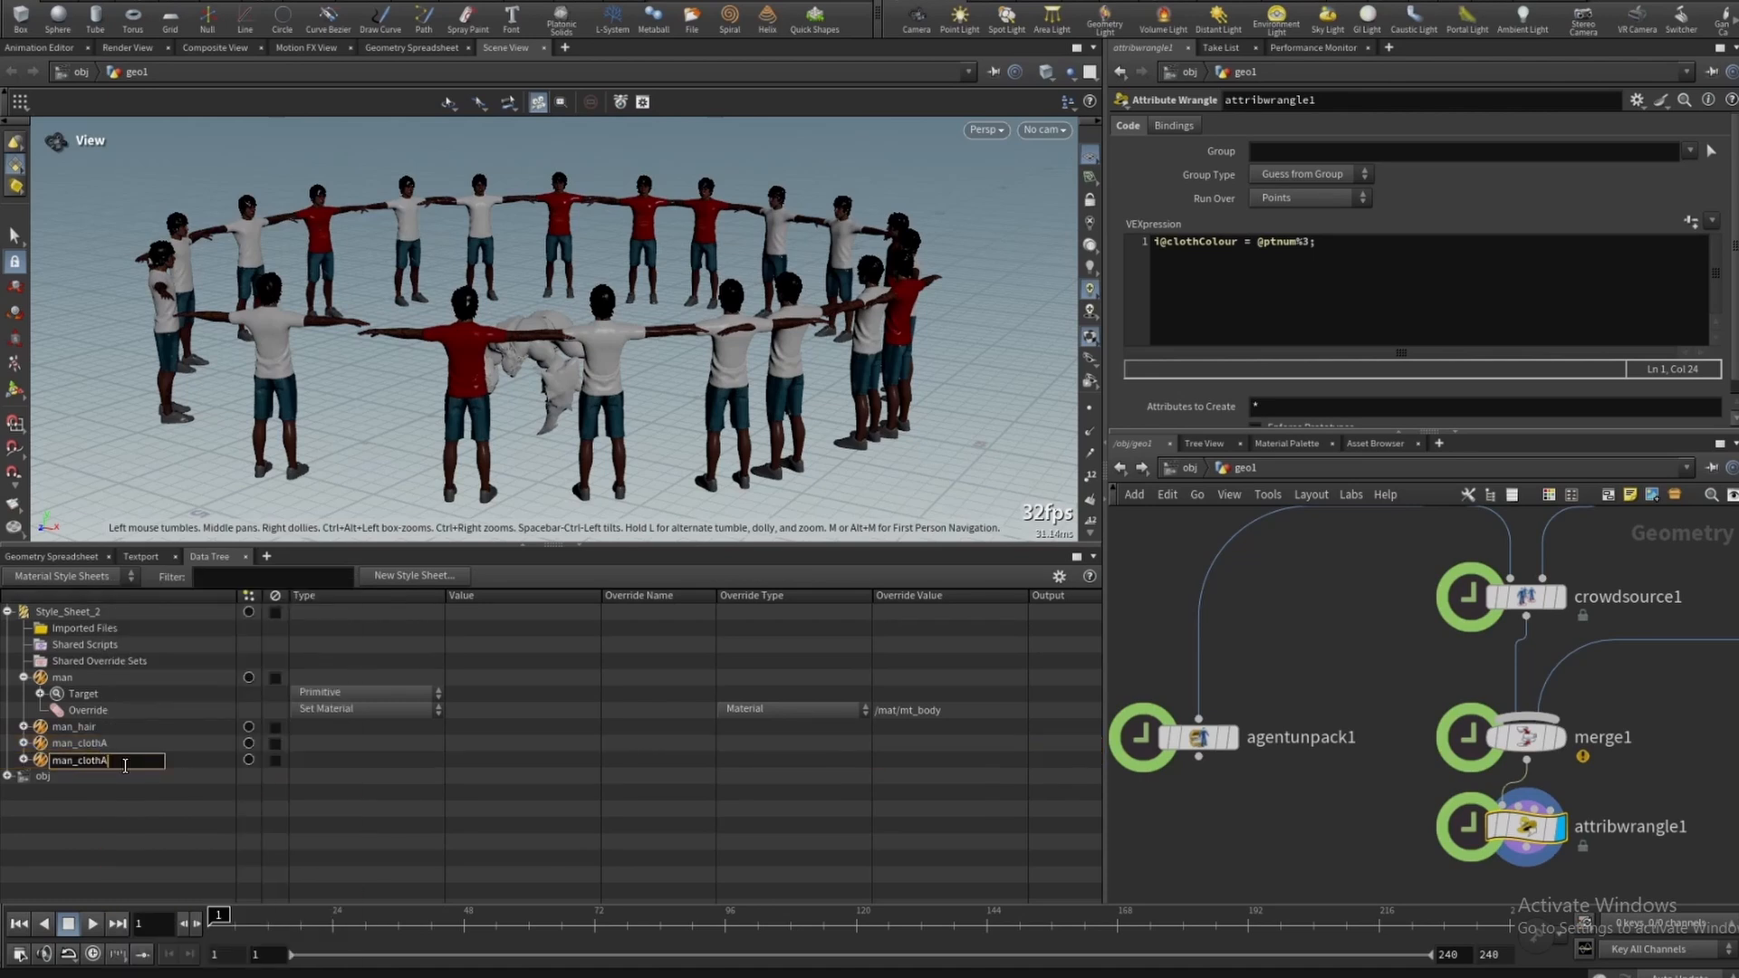
key("Return")
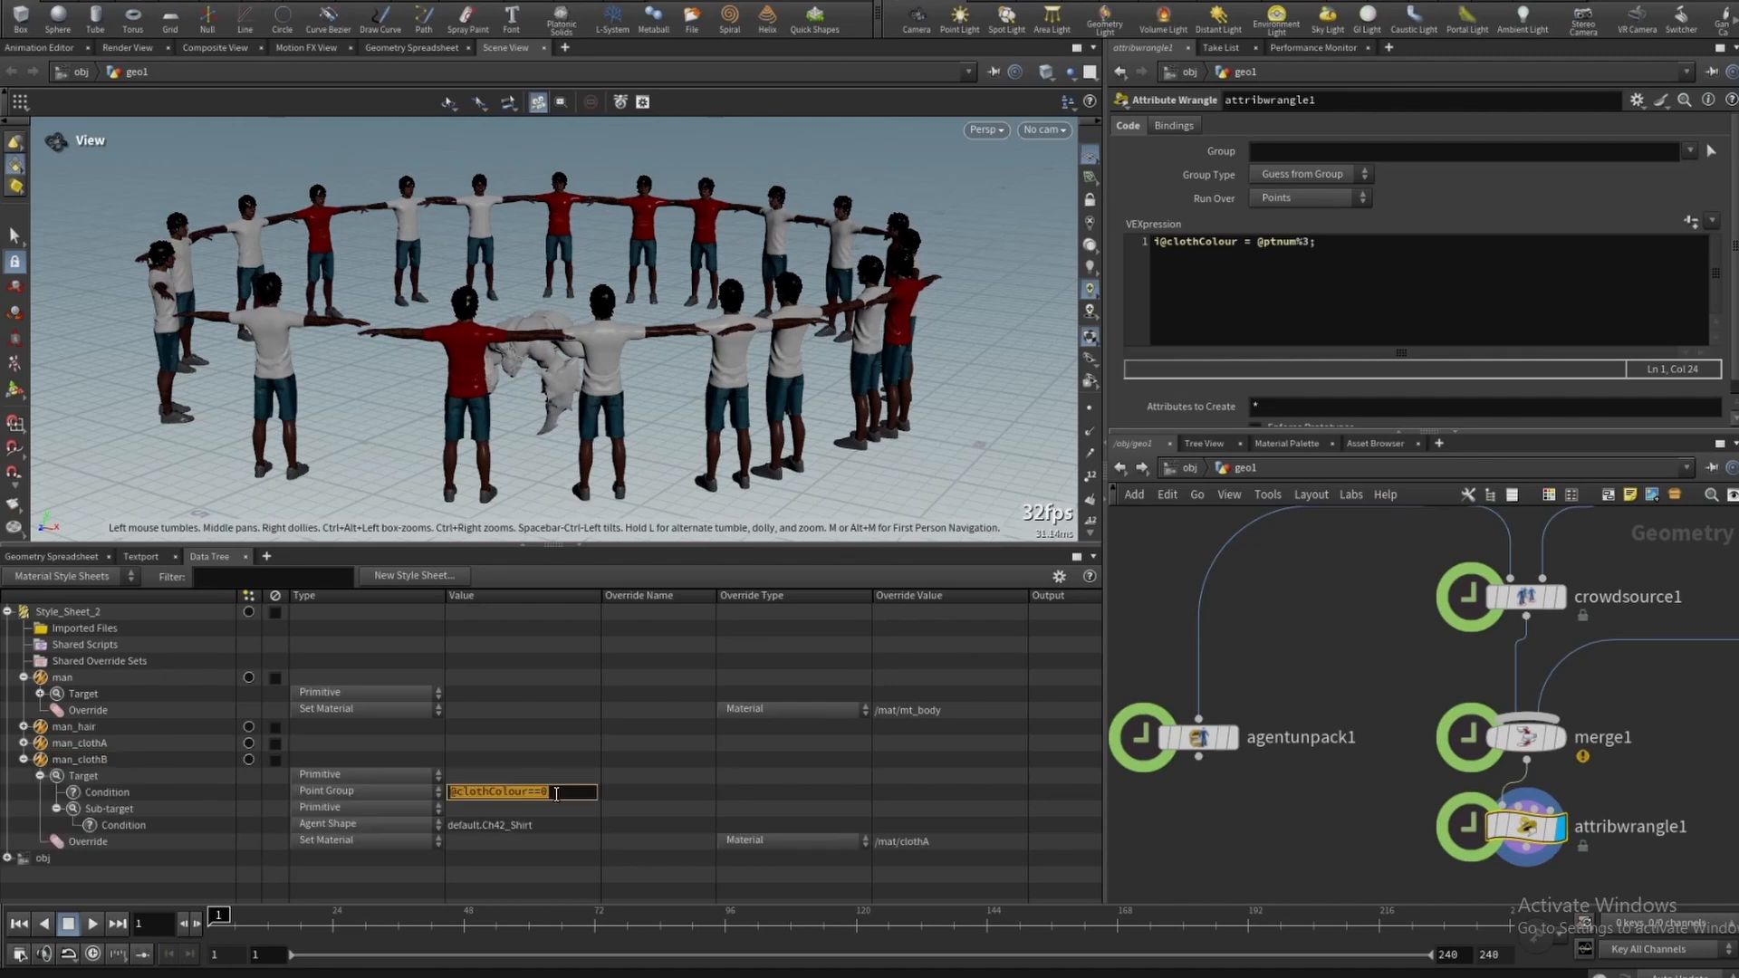
left_click(556, 794)
key("Return")
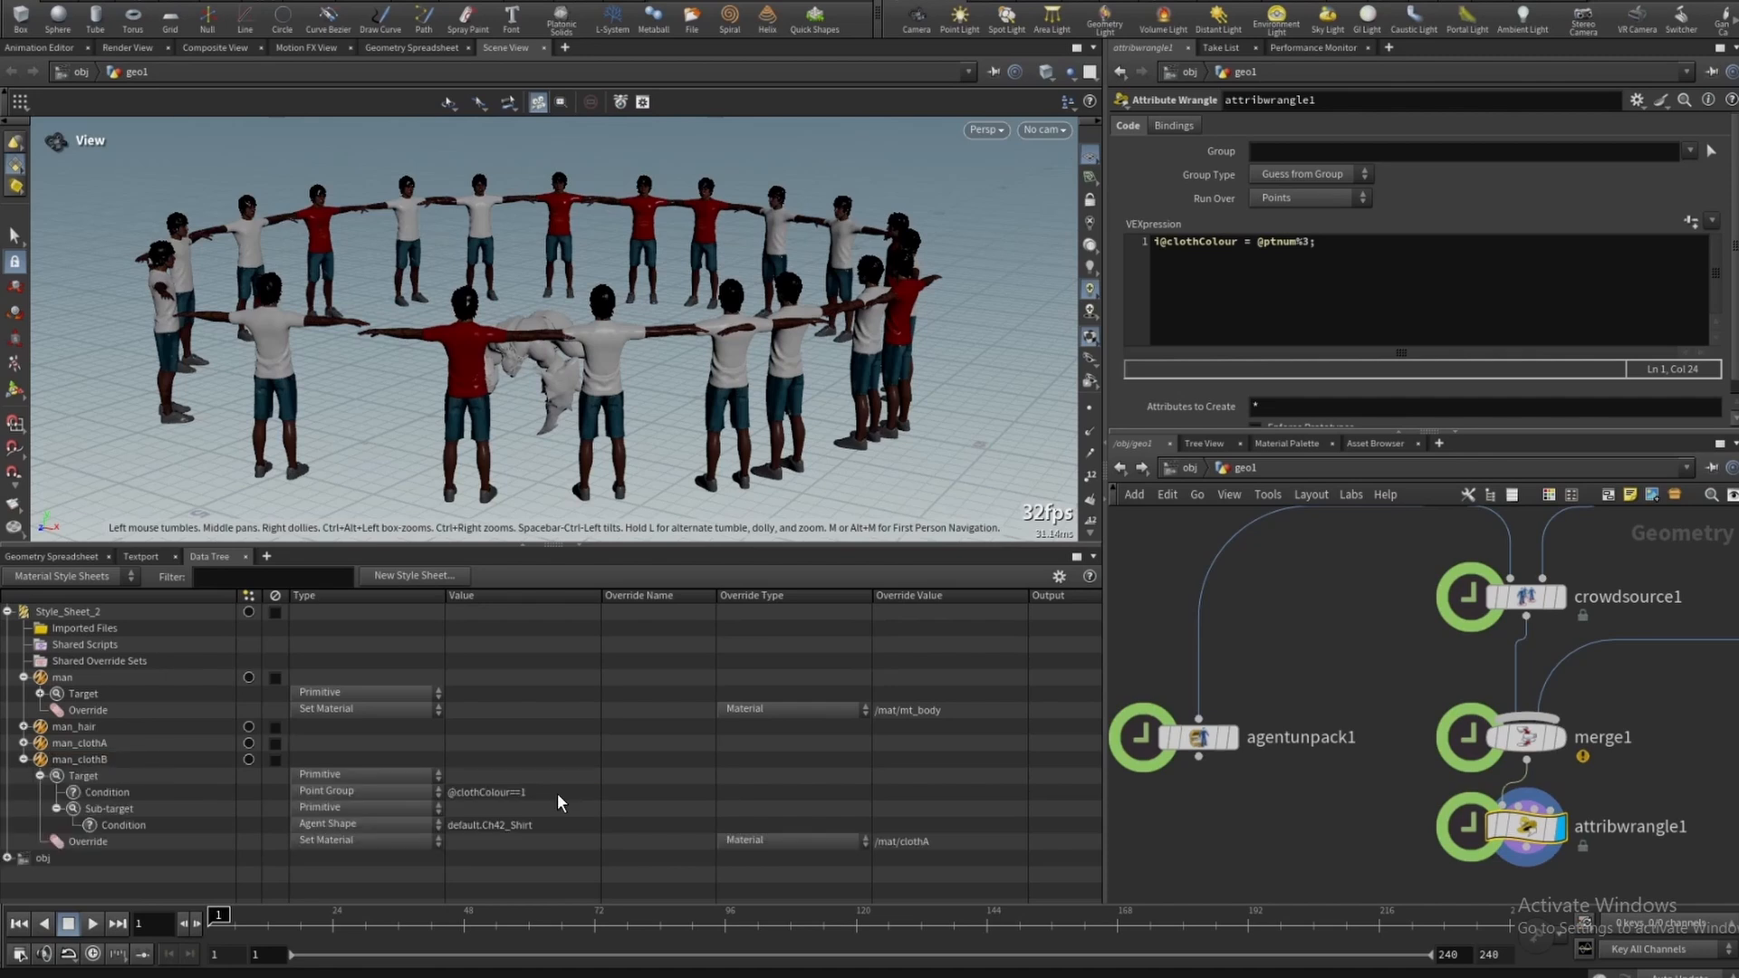
double_click(972, 842)
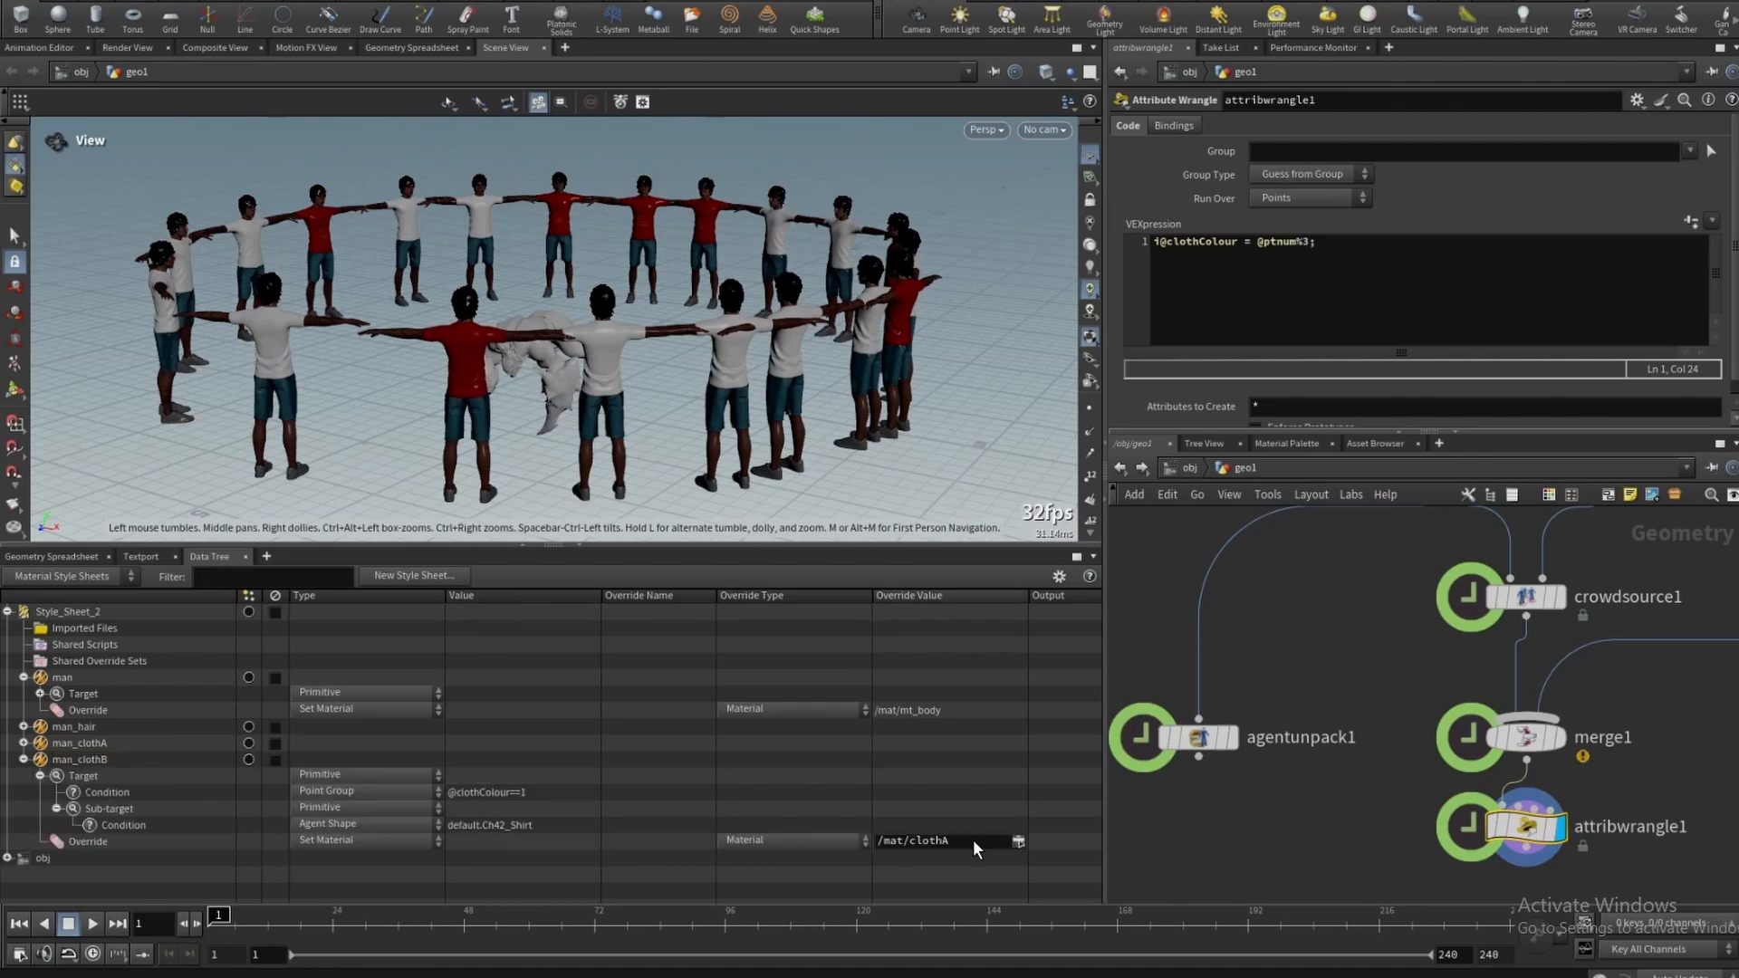
left_click(1020, 842)
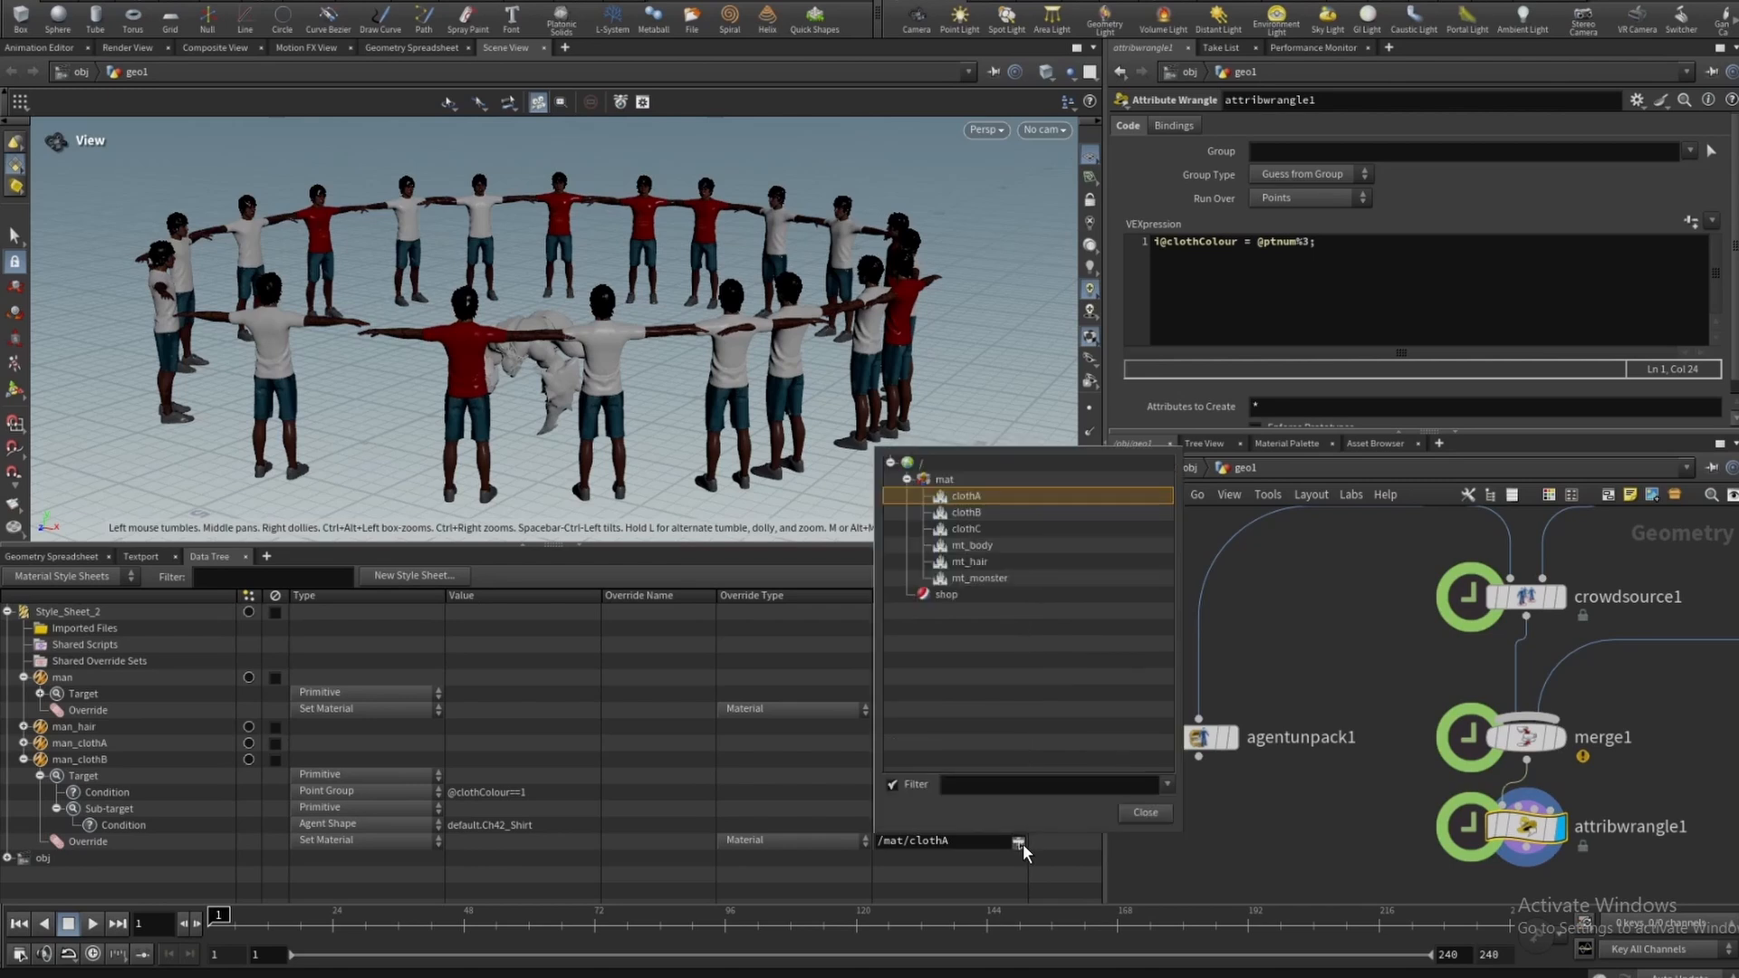
left_click(997, 513)
left_click(346, 1)
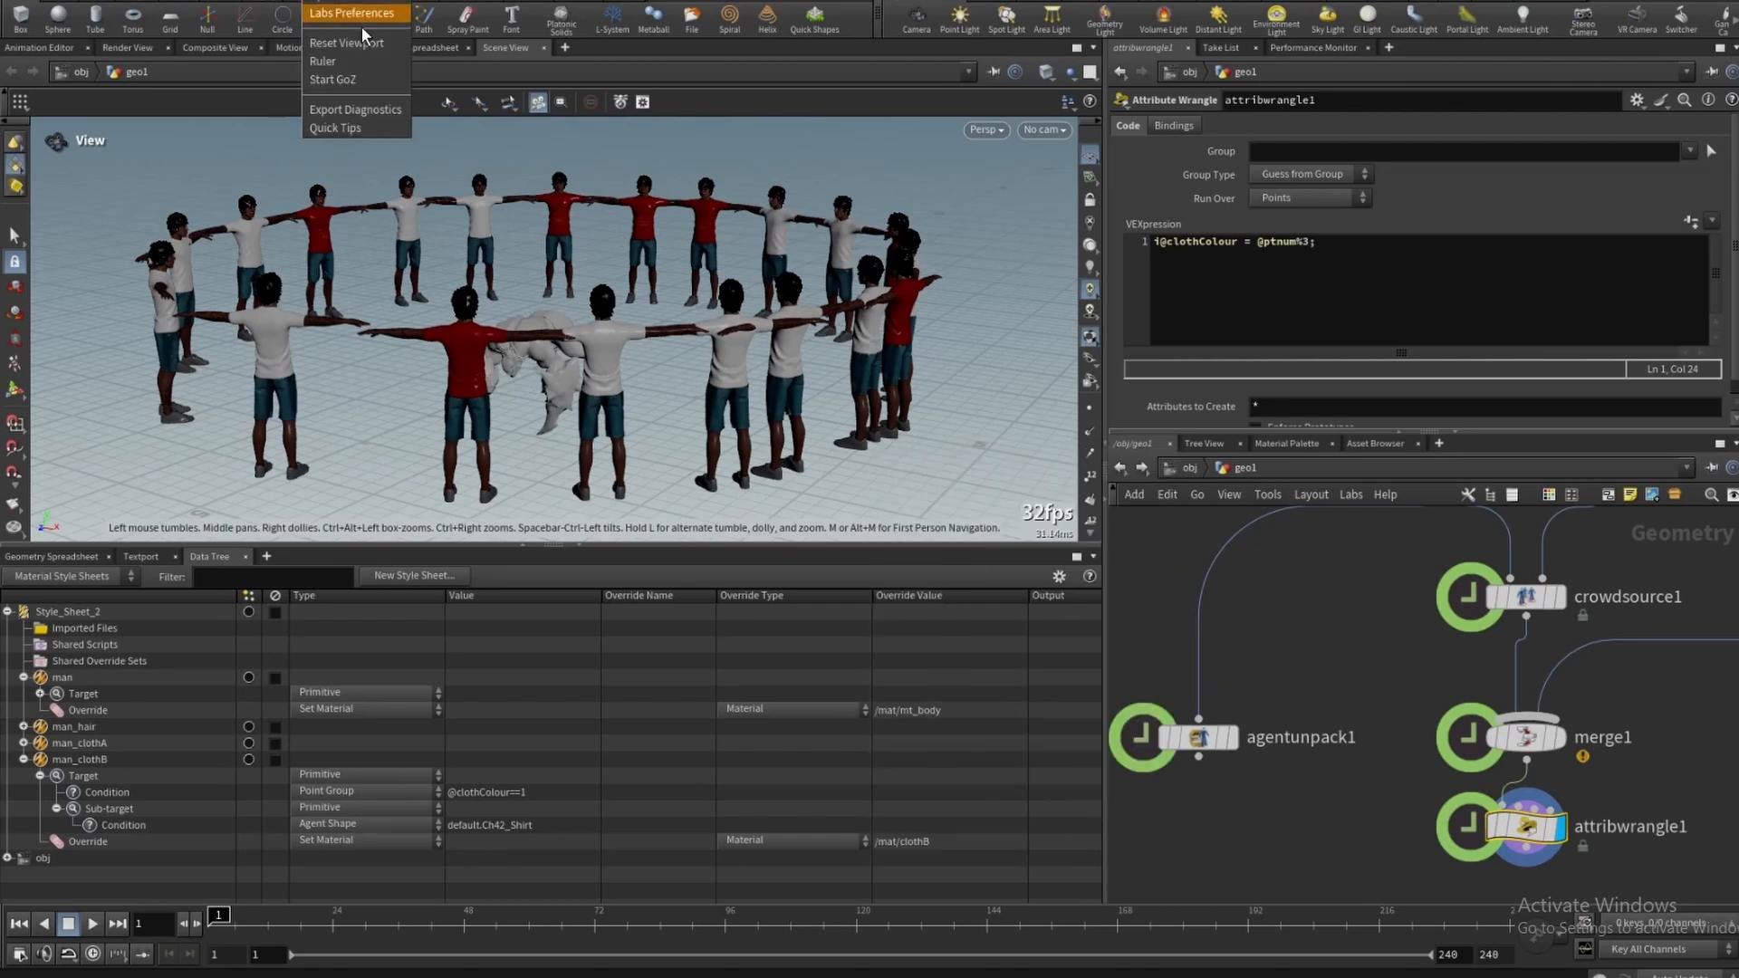
left_click(366, 41)
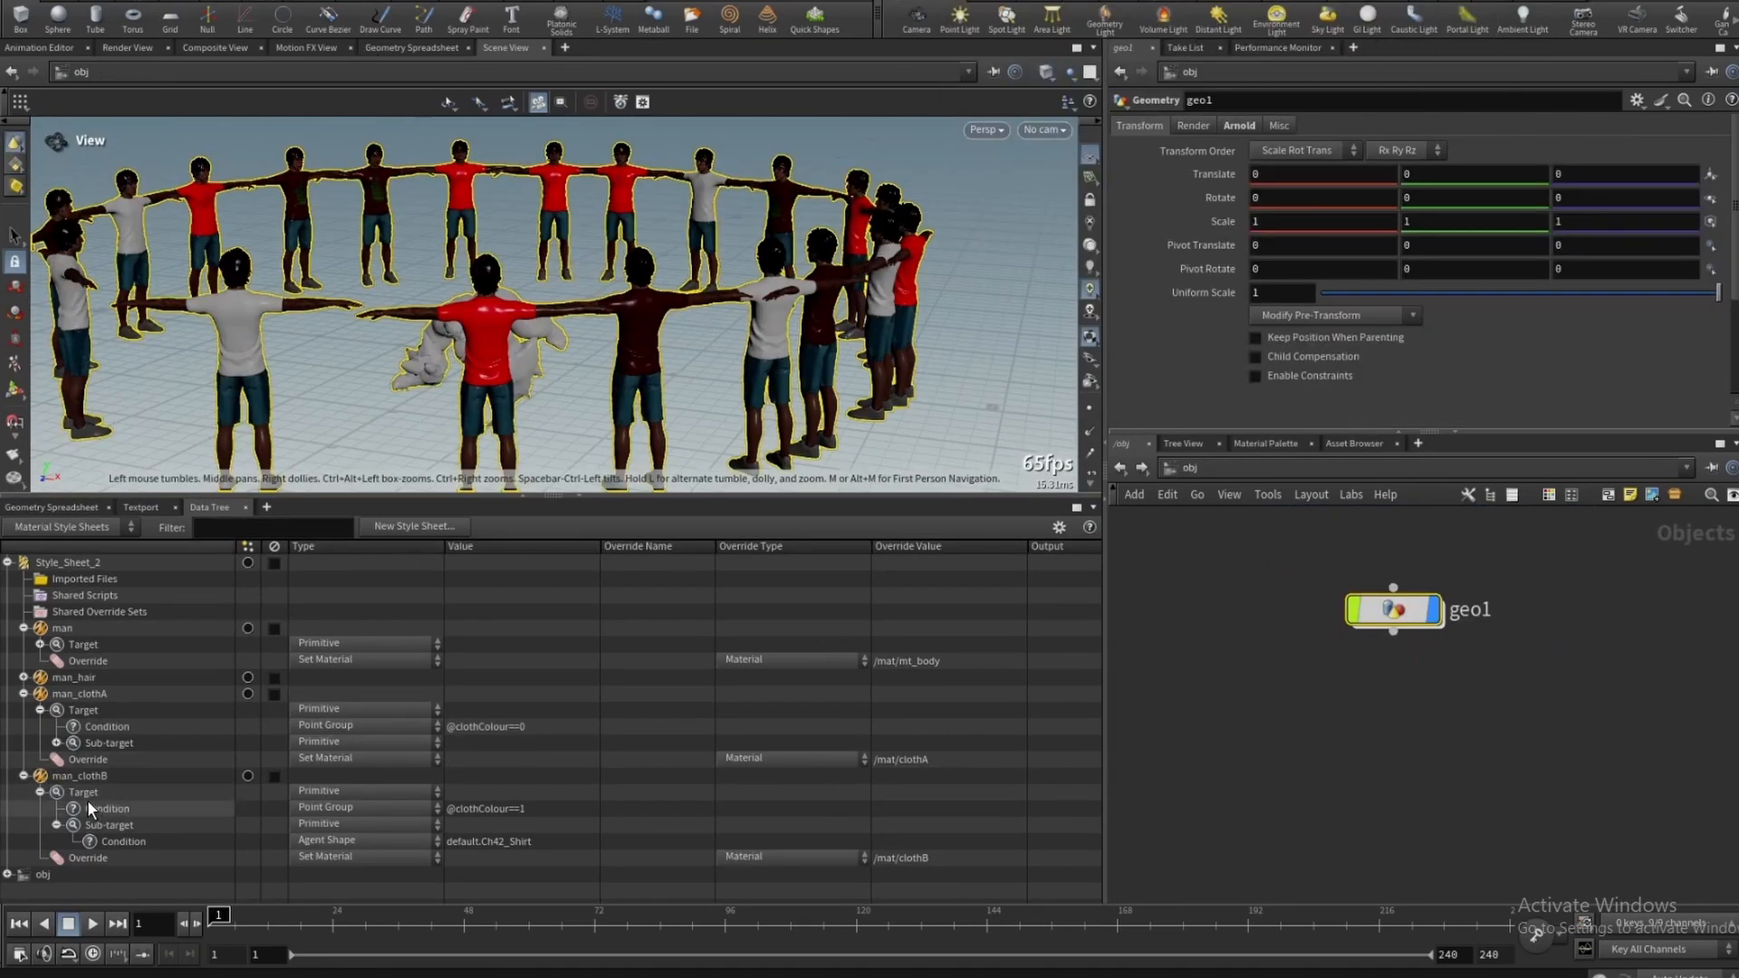
- Duplicate the man_clothB style and rename the copy man_clothC
left_click(70, 777)
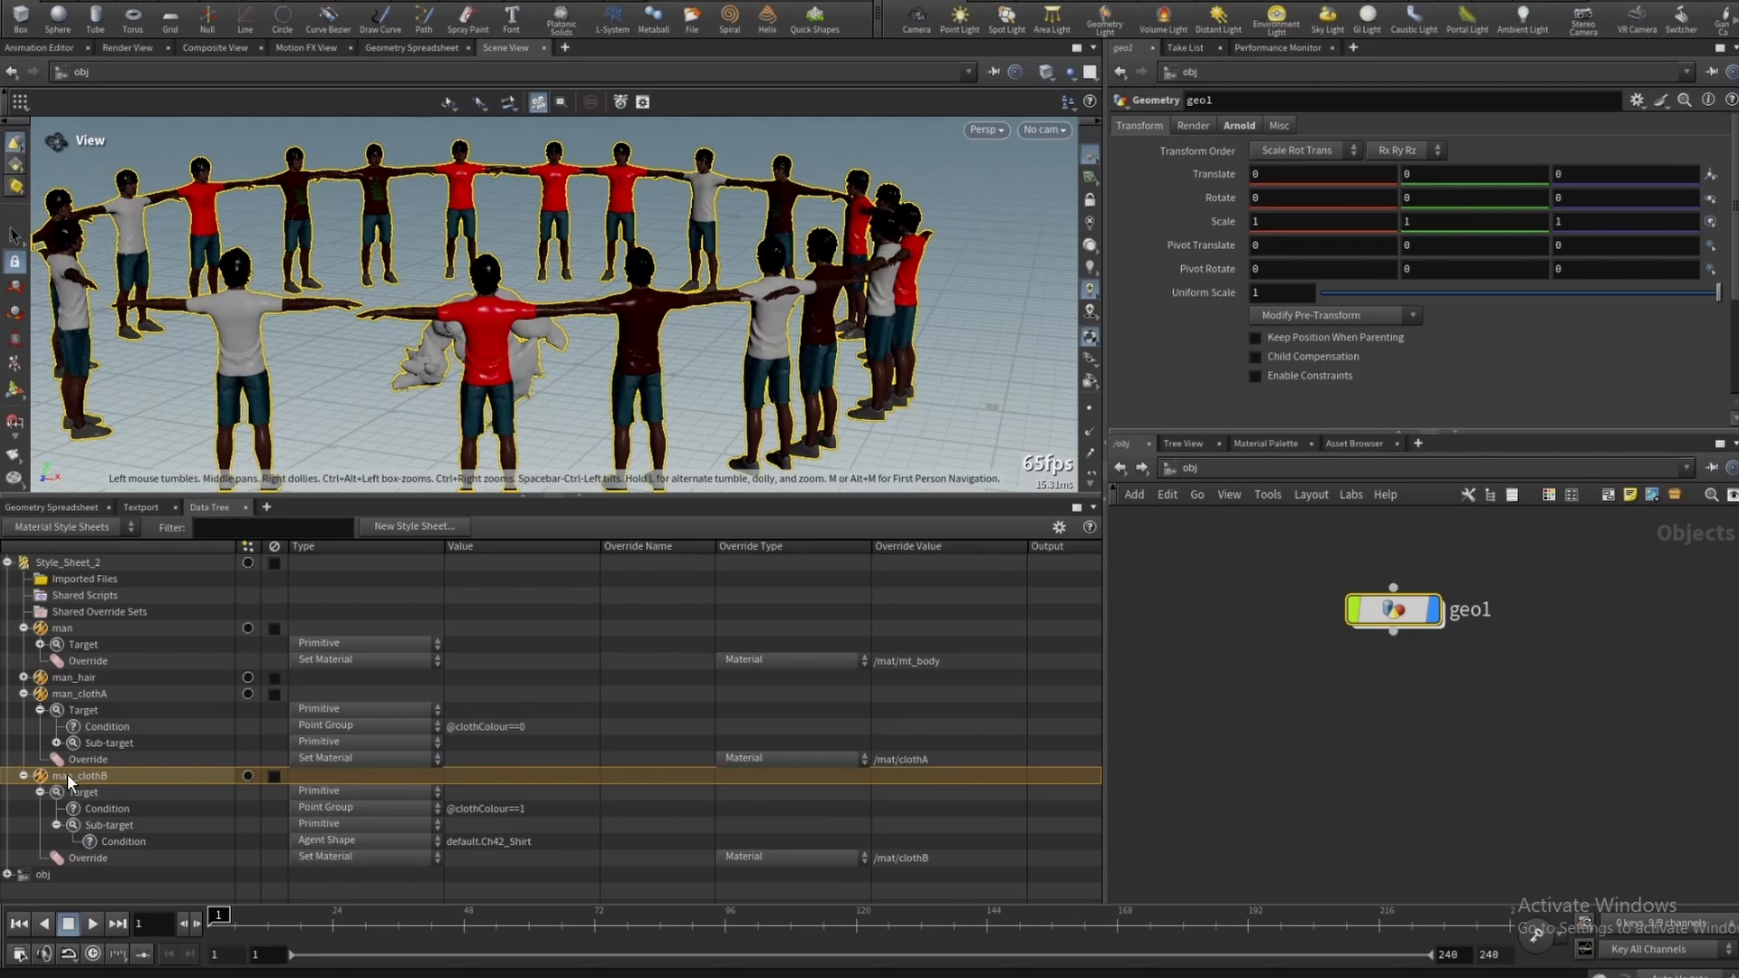
key("ctrl+c")
key("ctrl+v")
right_click(107, 791)
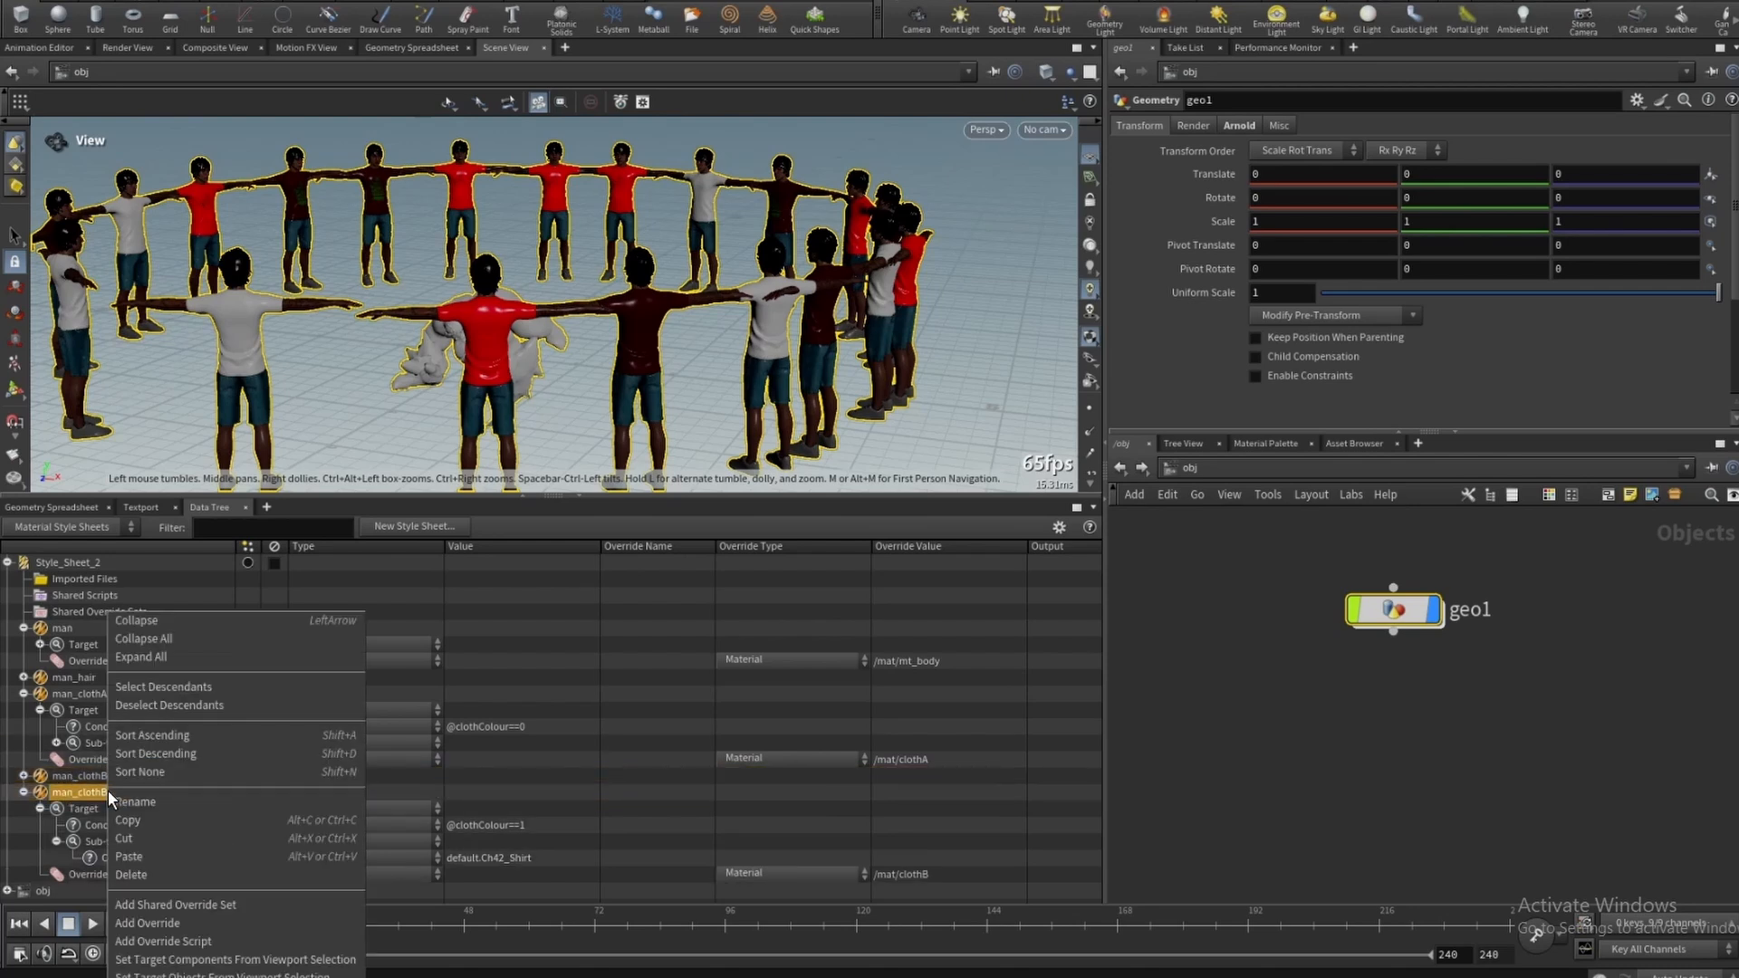
left_click(149, 802)
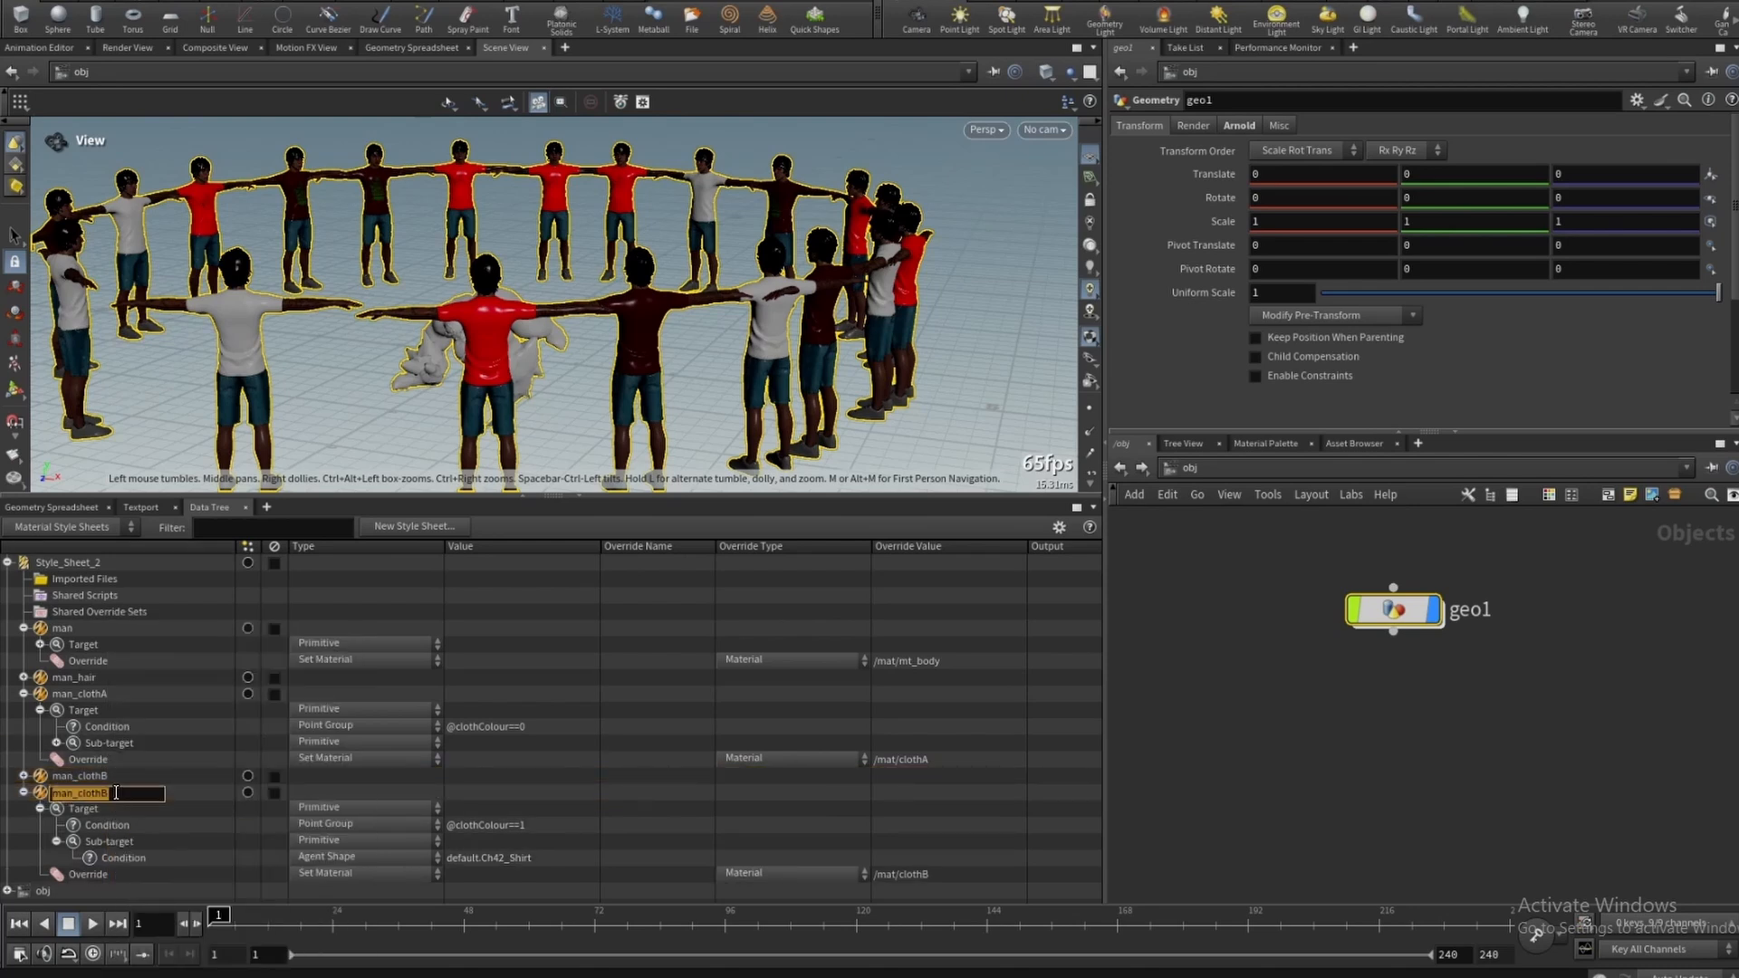
left_click(116, 793)
key("Return")
double_click(536, 824)
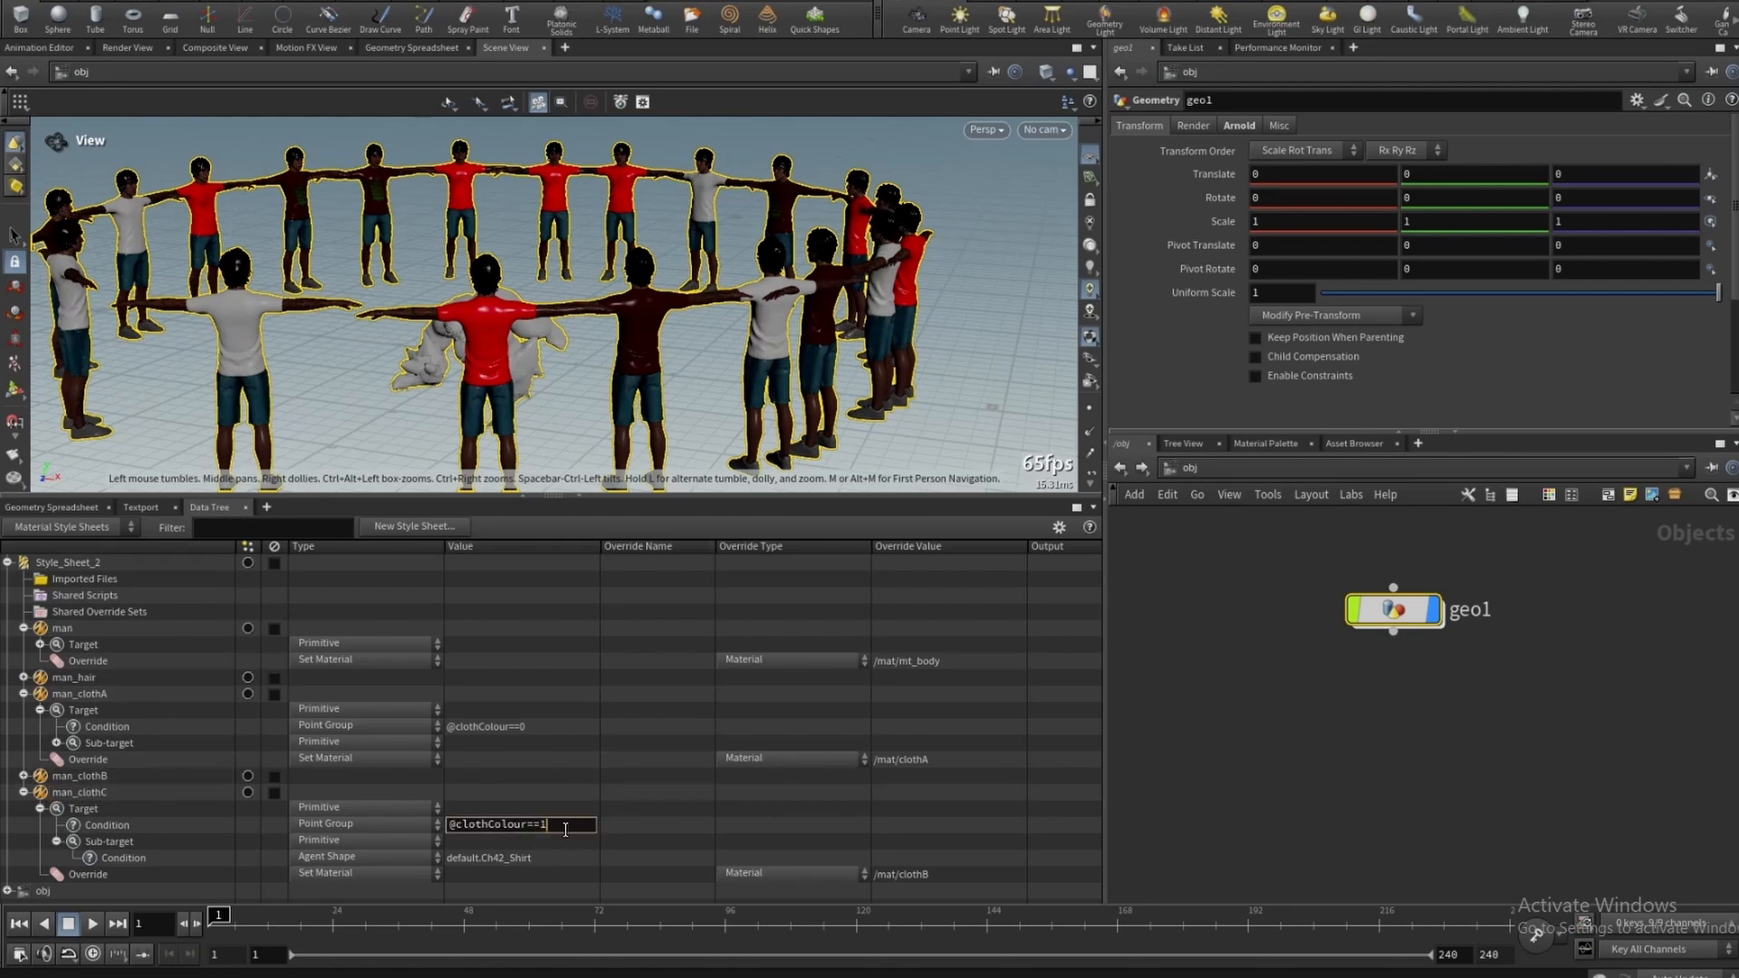
key("BackSpace")
type("2")
key("Return")
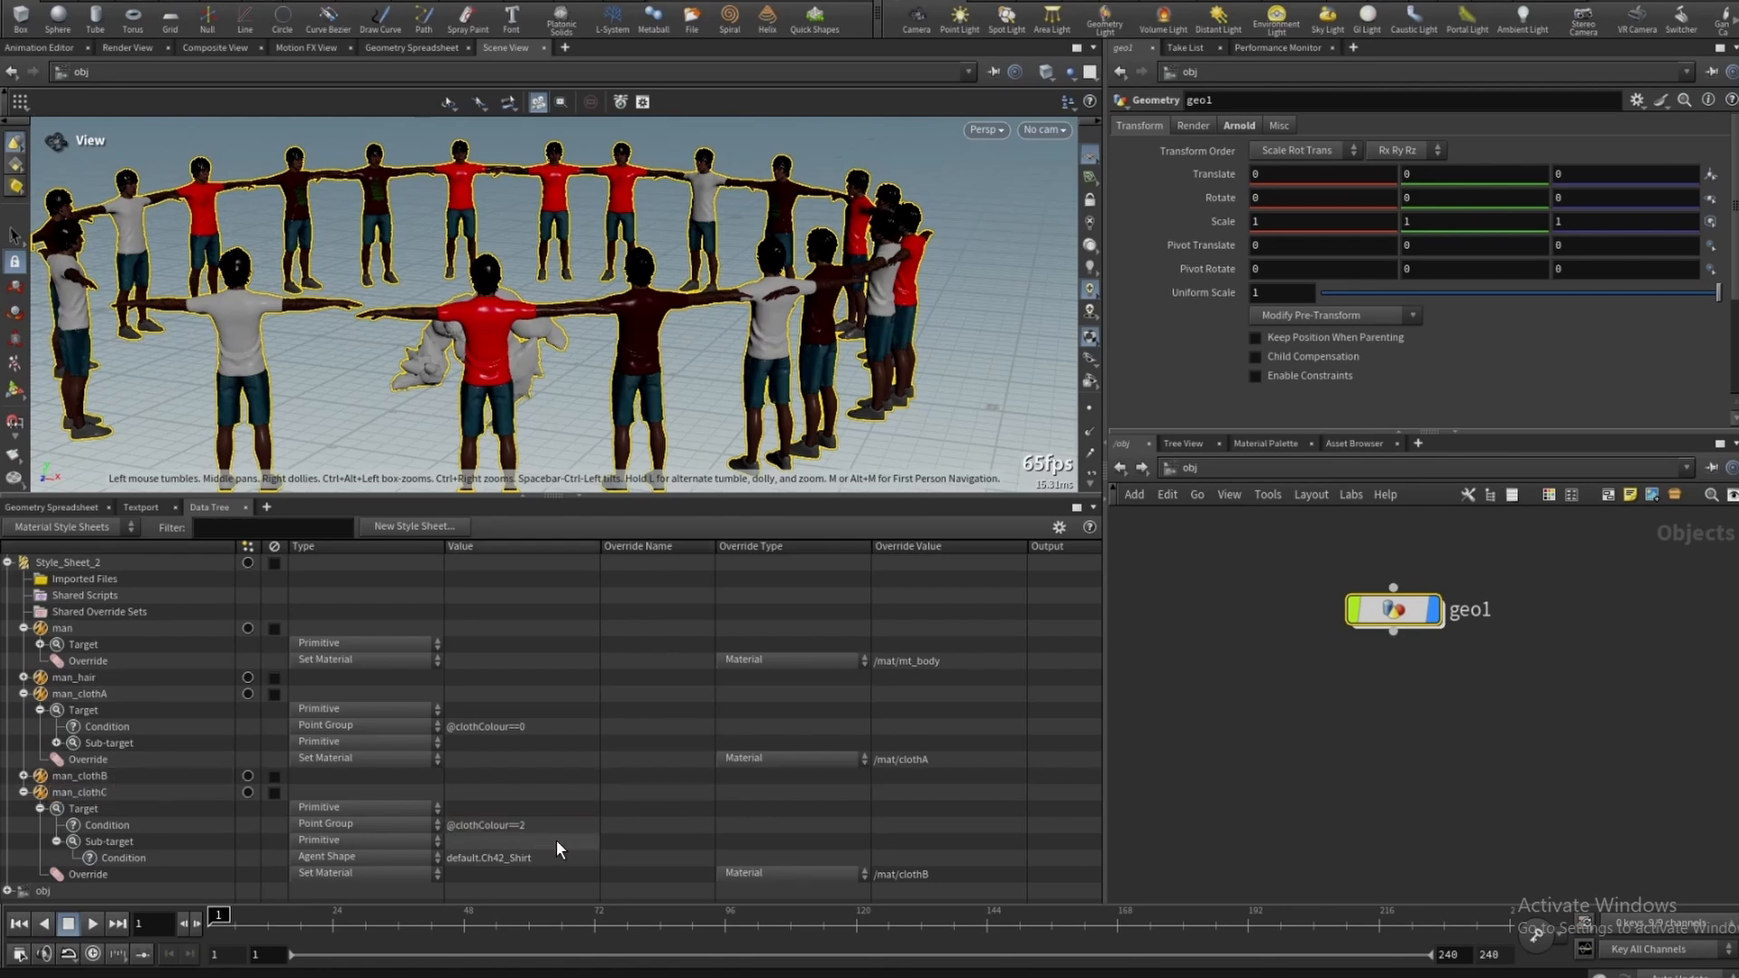
double_click(510, 824)
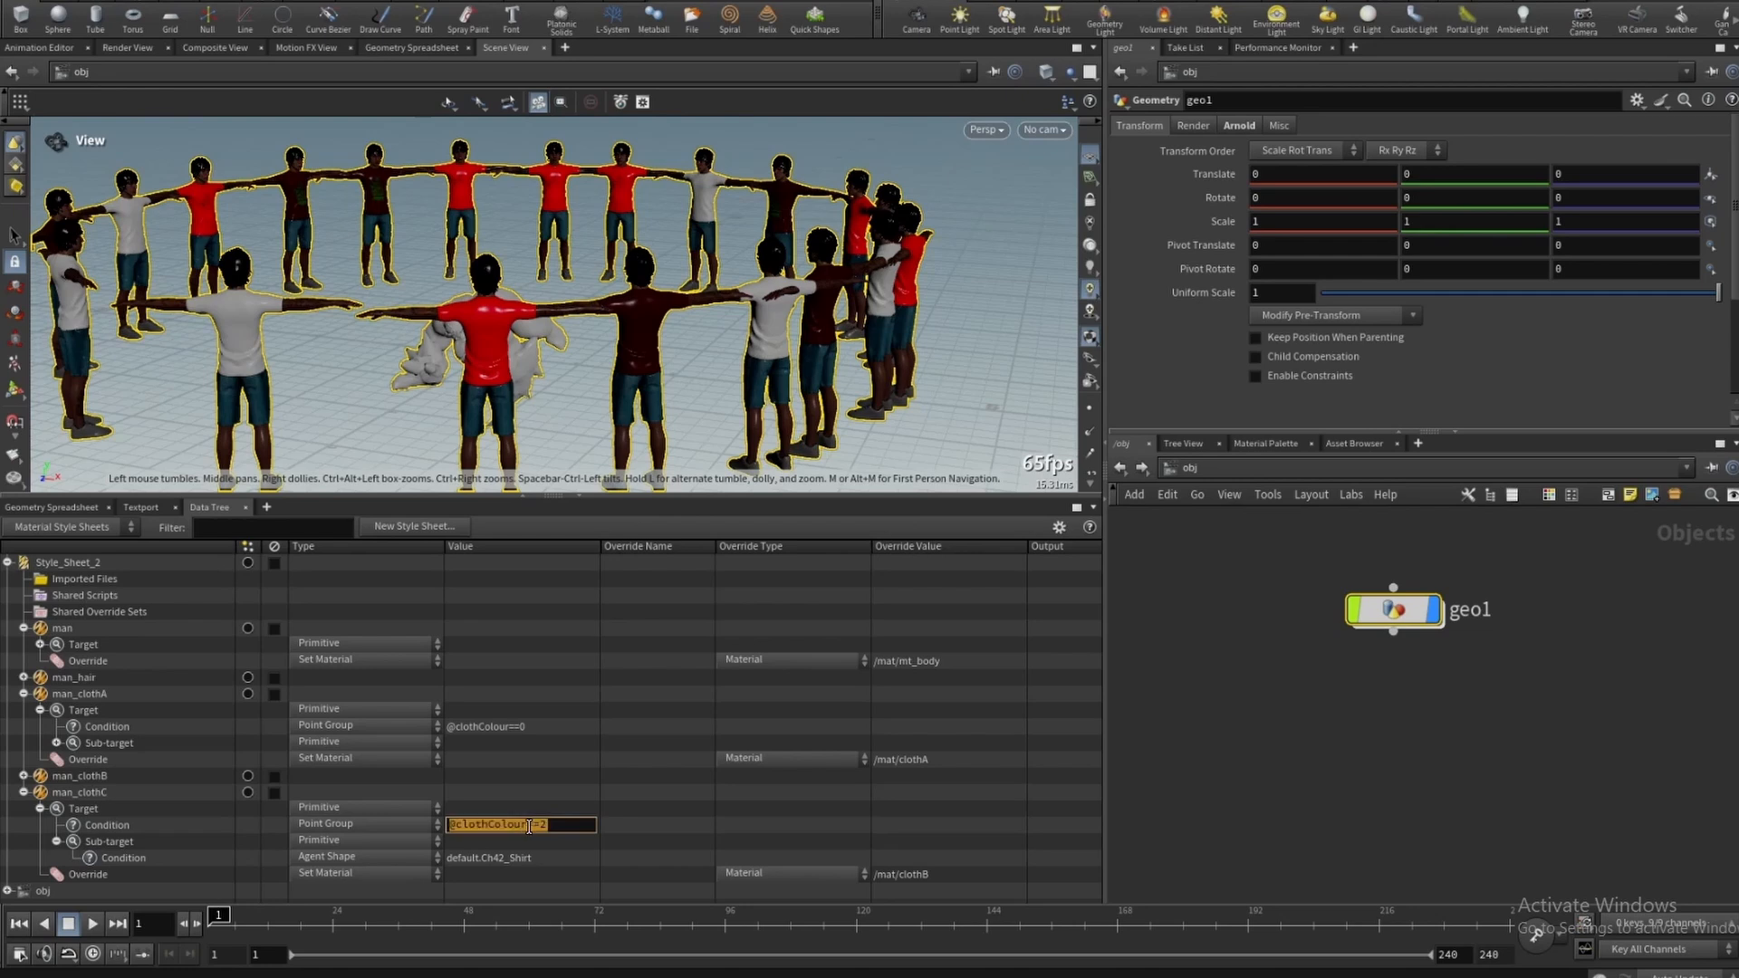
left_click(529, 826)
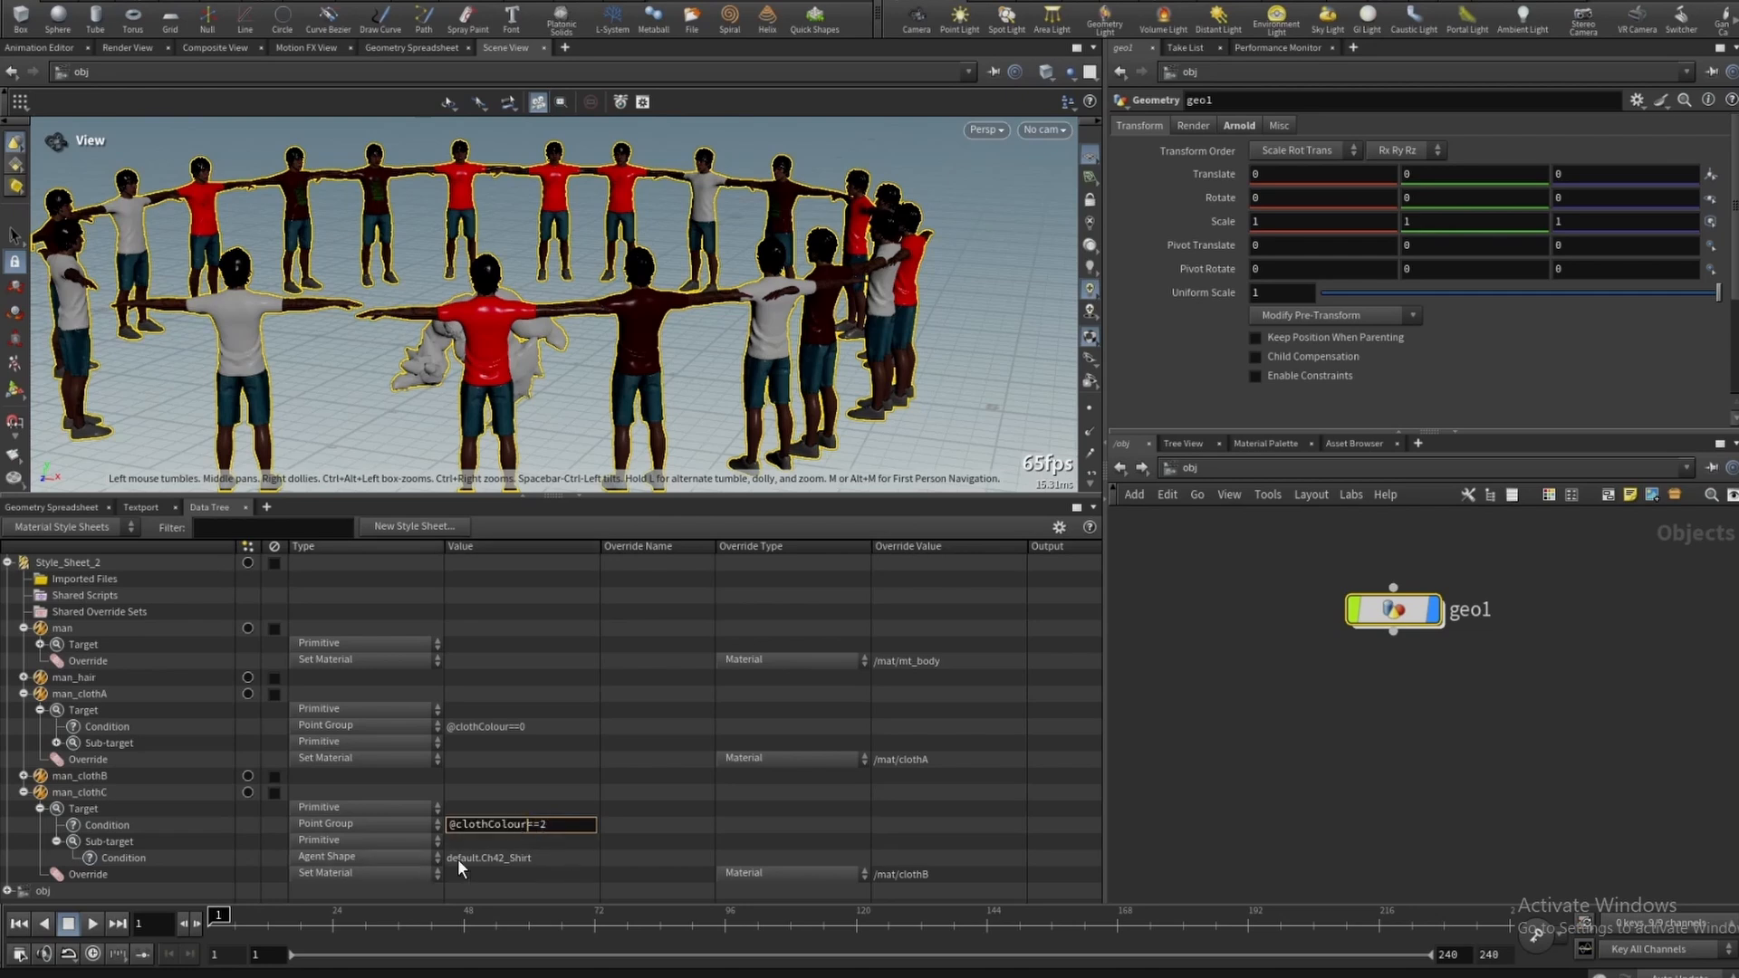
left_click(963, 873)
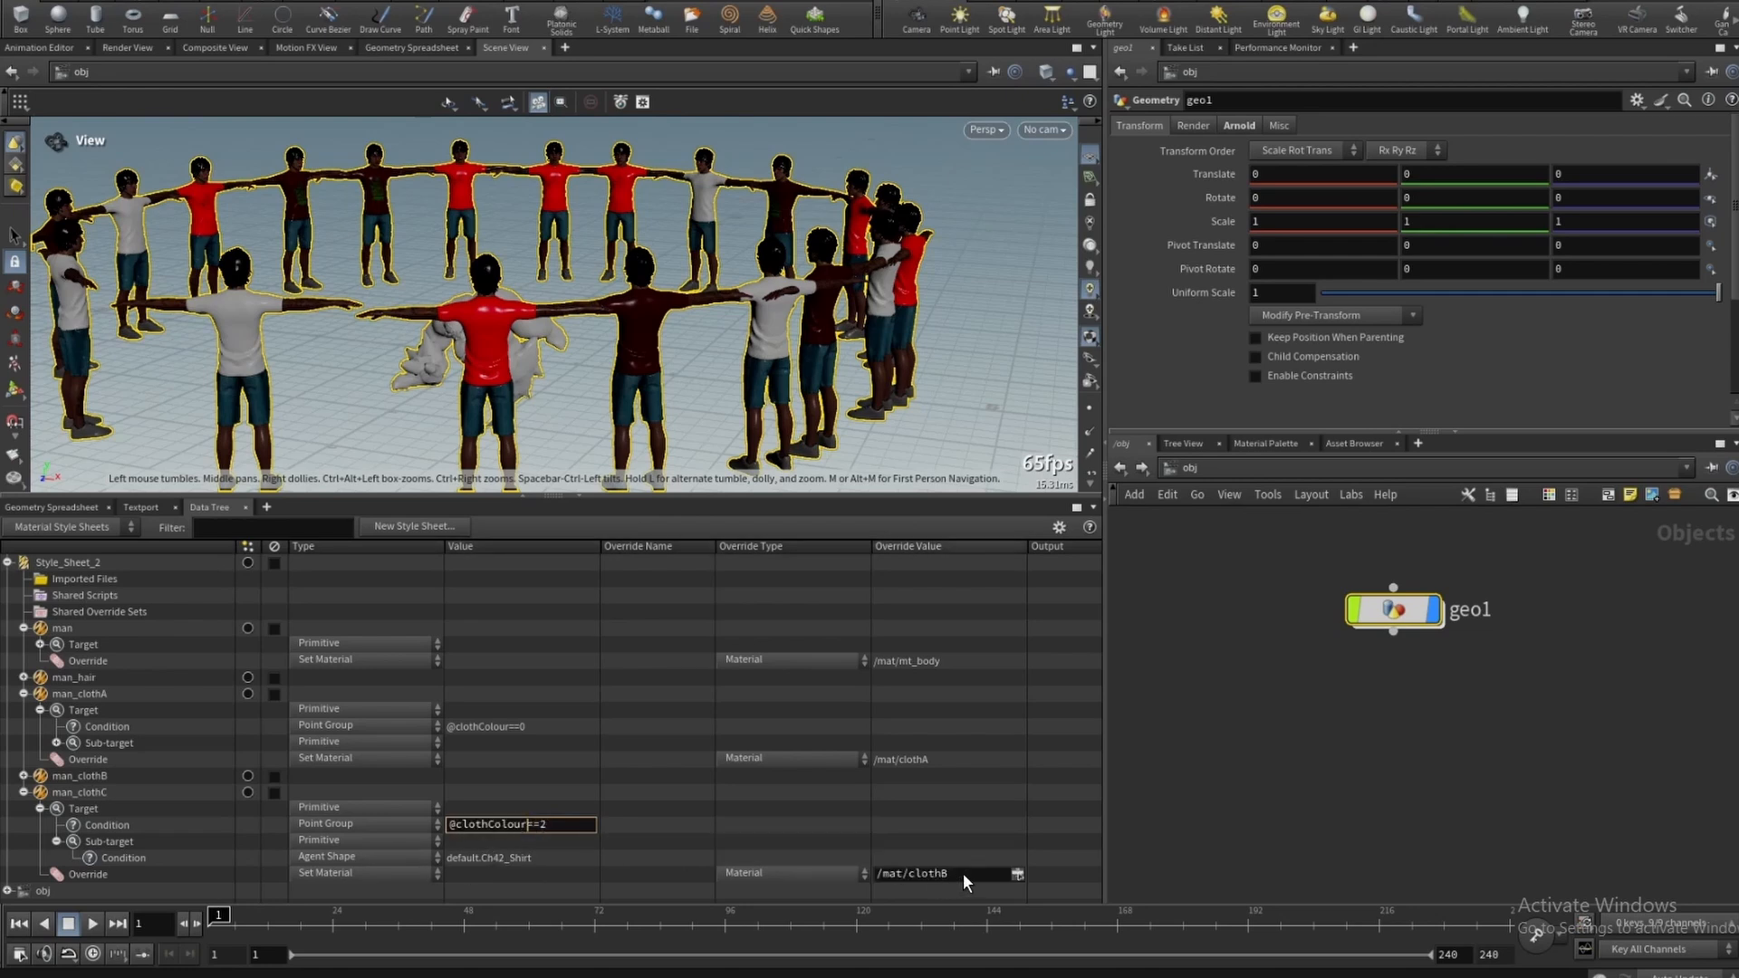
left_click(1018, 873)
left_click(982, 563)
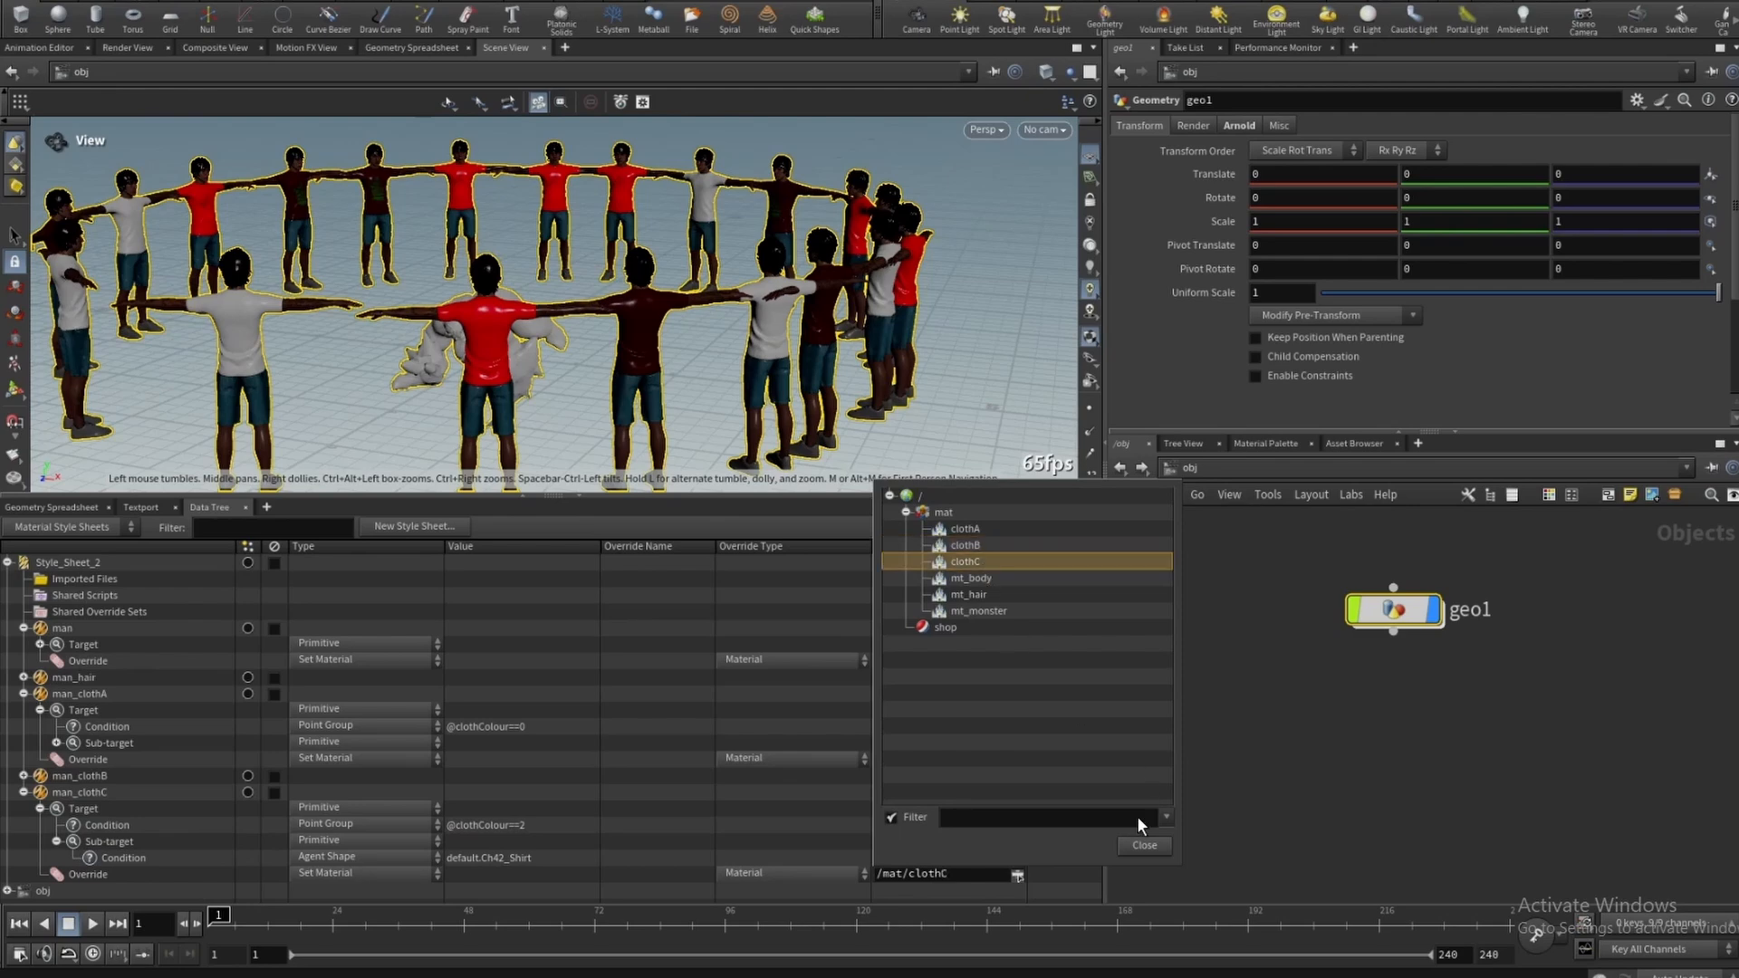
left_click(1144, 845)
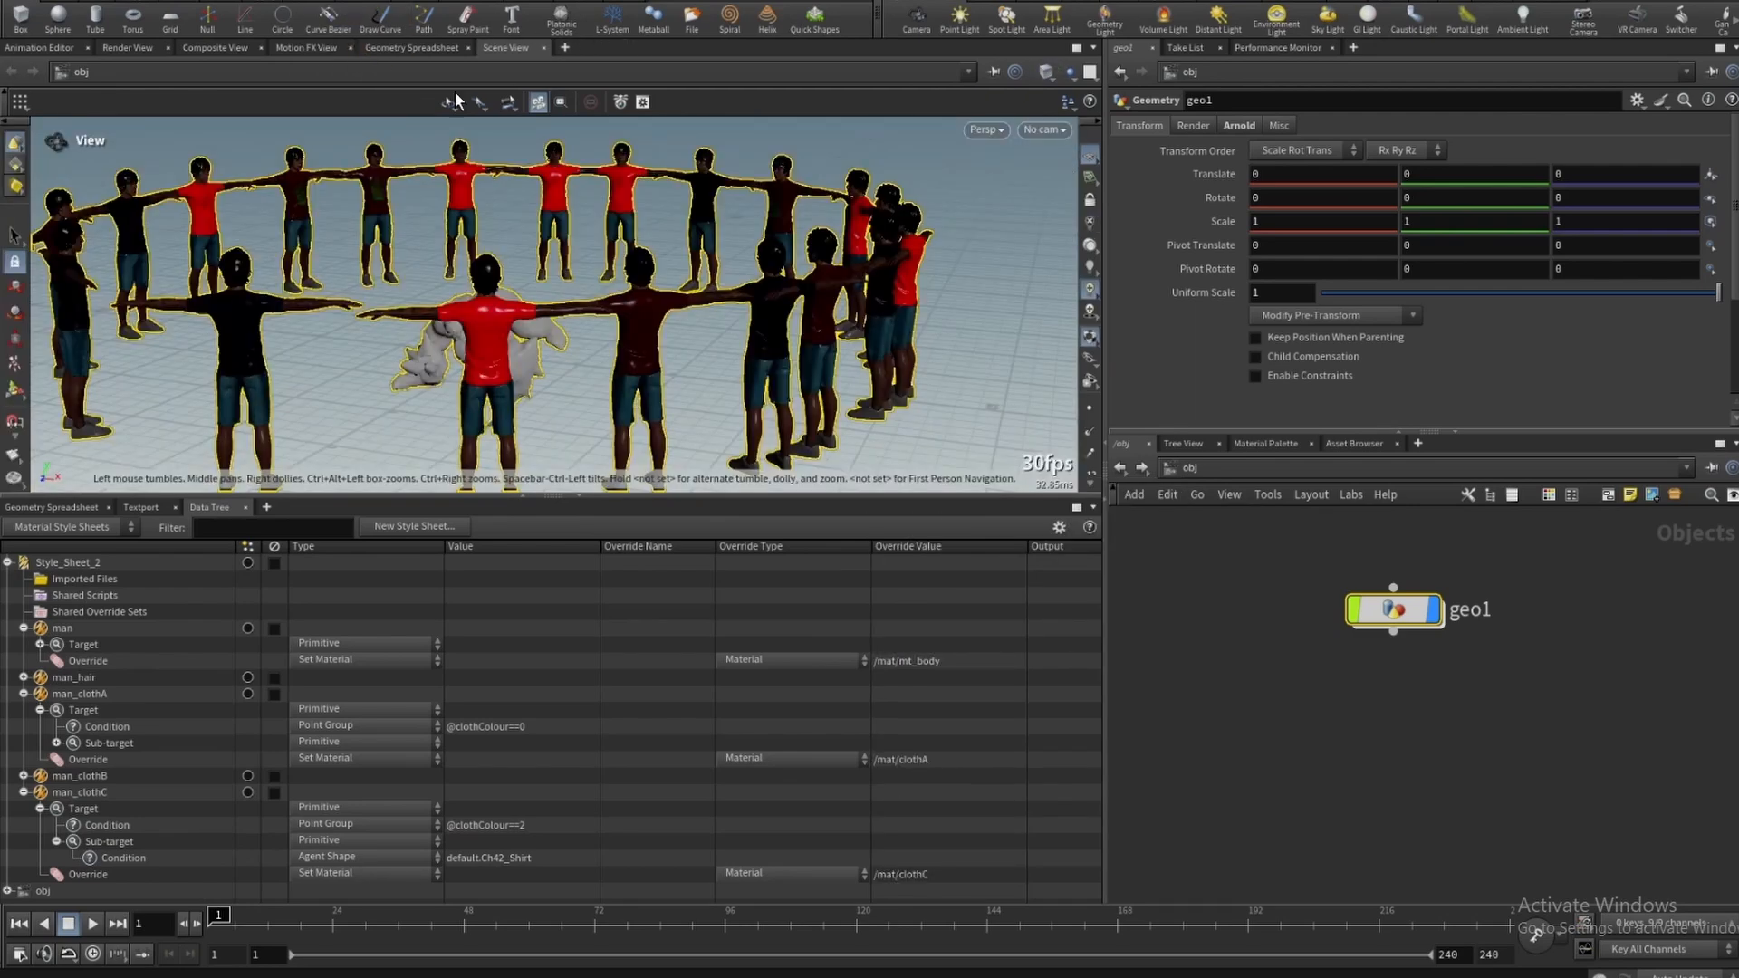
left_click_drag(769, 300, 631, 289)
scroll(680, 286, "up", 3)
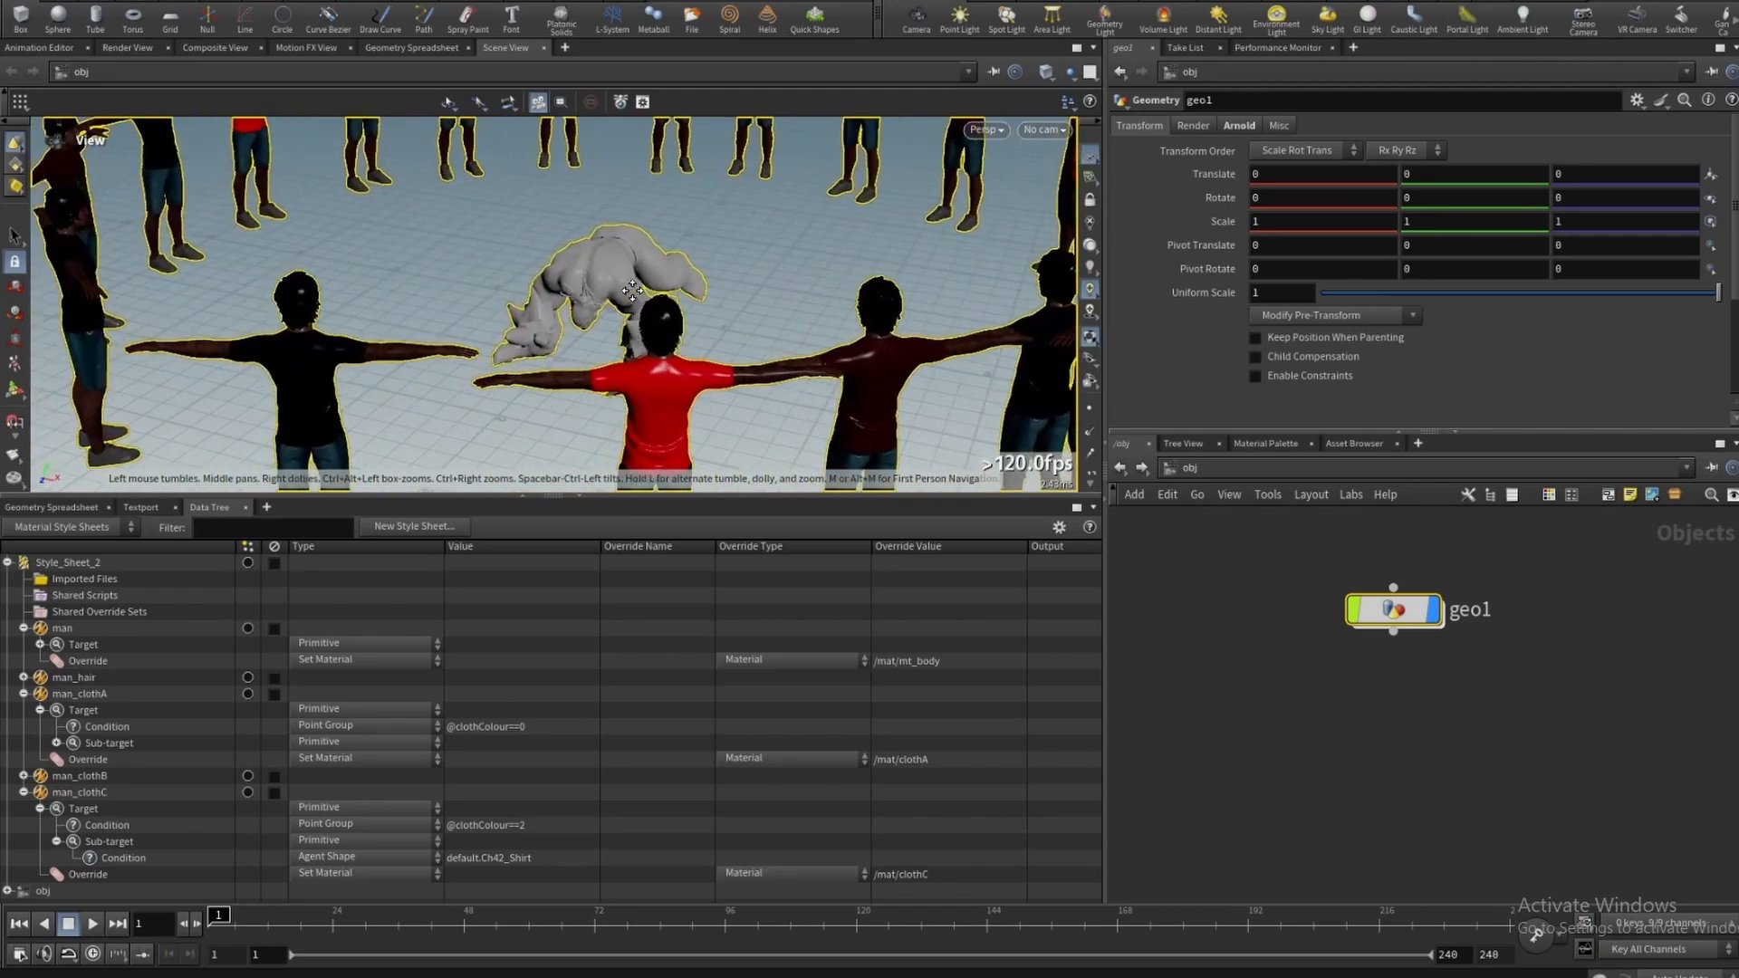
- Add a new style to Style_Sheet_2 and rename it monster
scroll(631, 290, "up", 3)
double_click(7, 563)
left_click(79, 563)
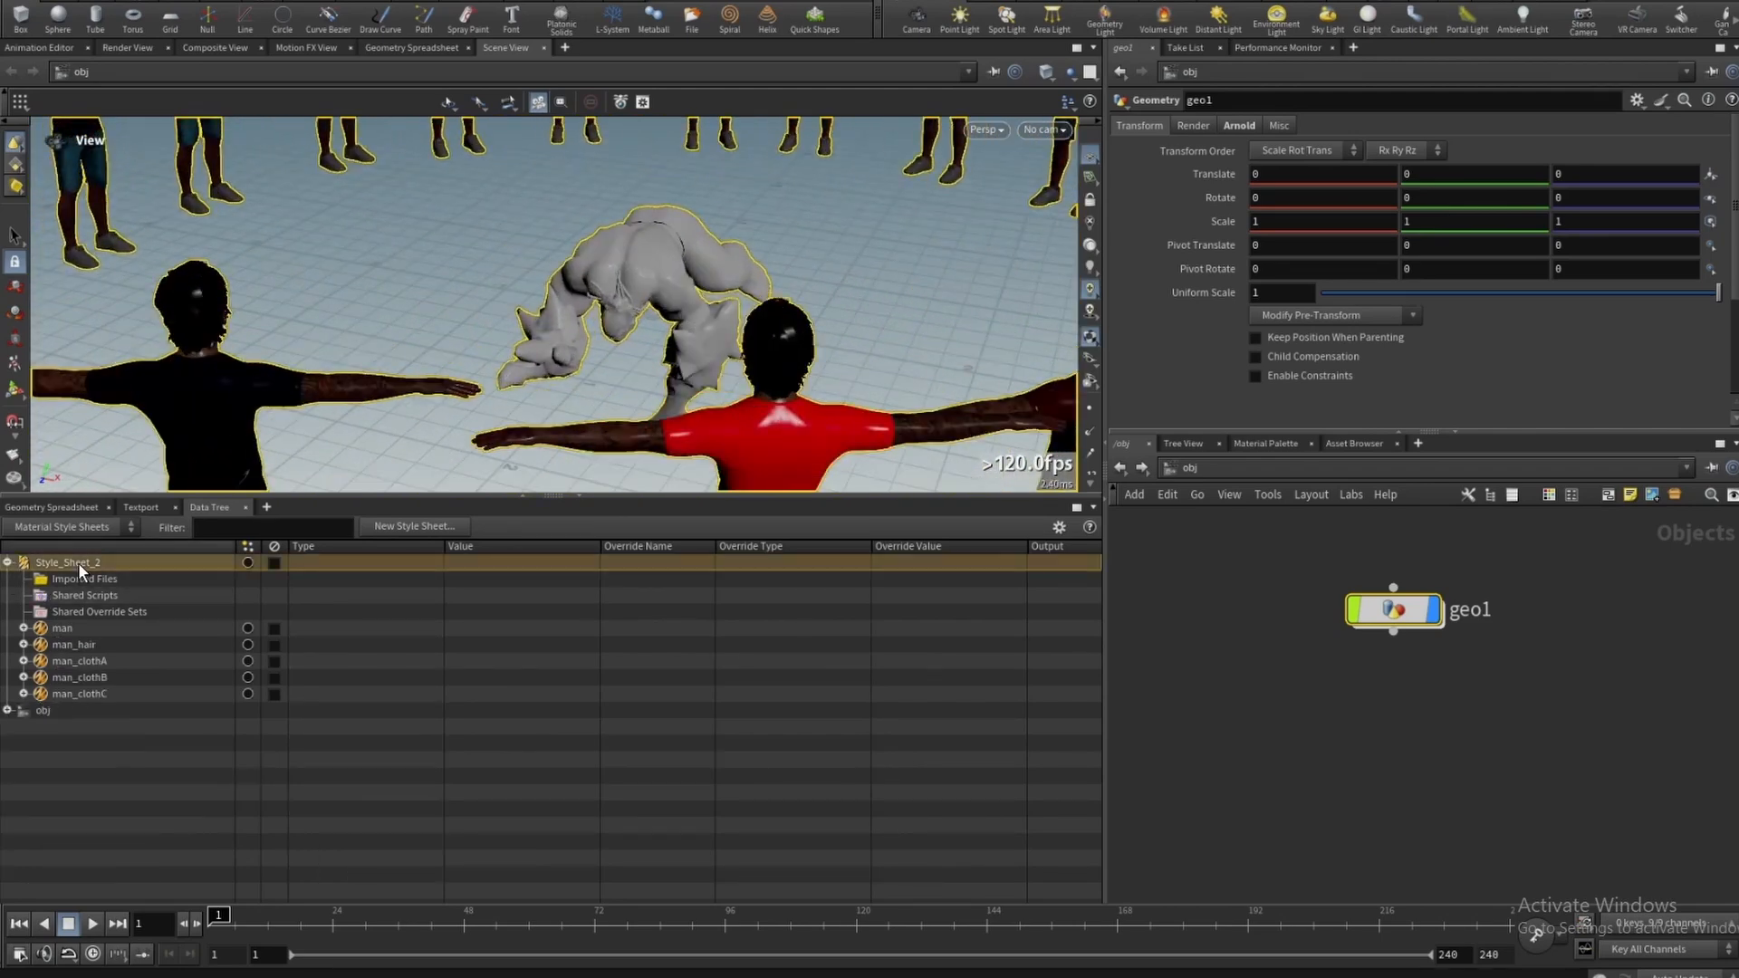
right_click(77, 563)
left_click(110, 921)
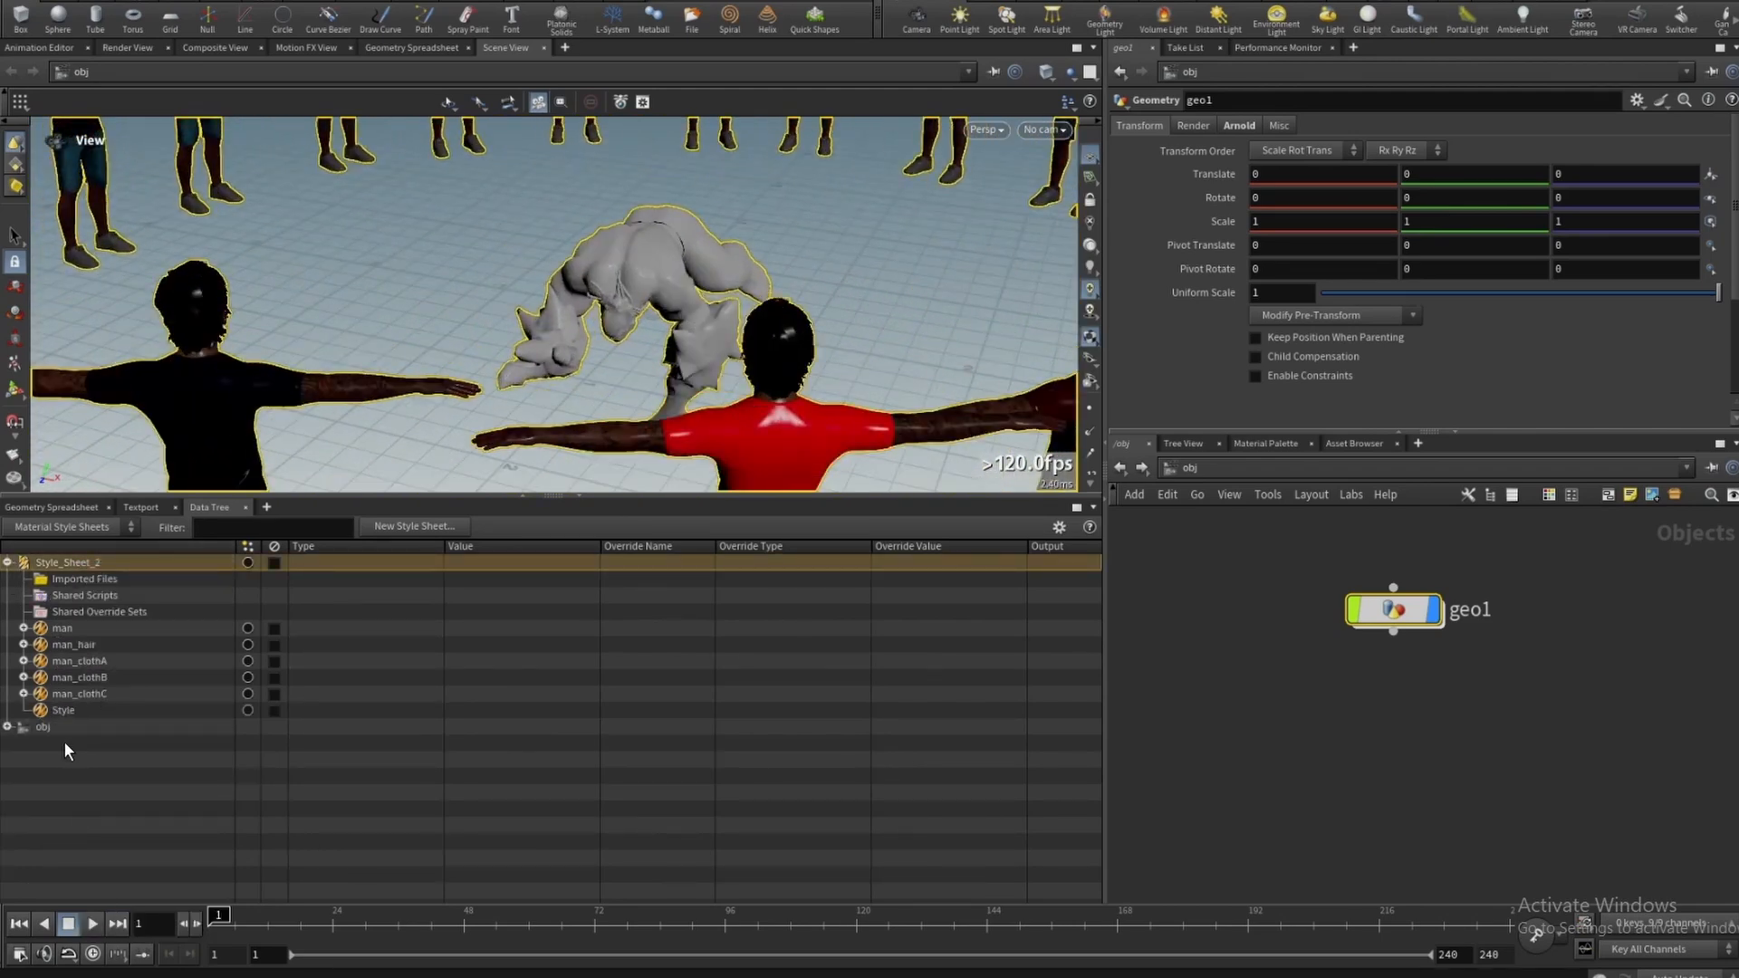
right_click(63, 709)
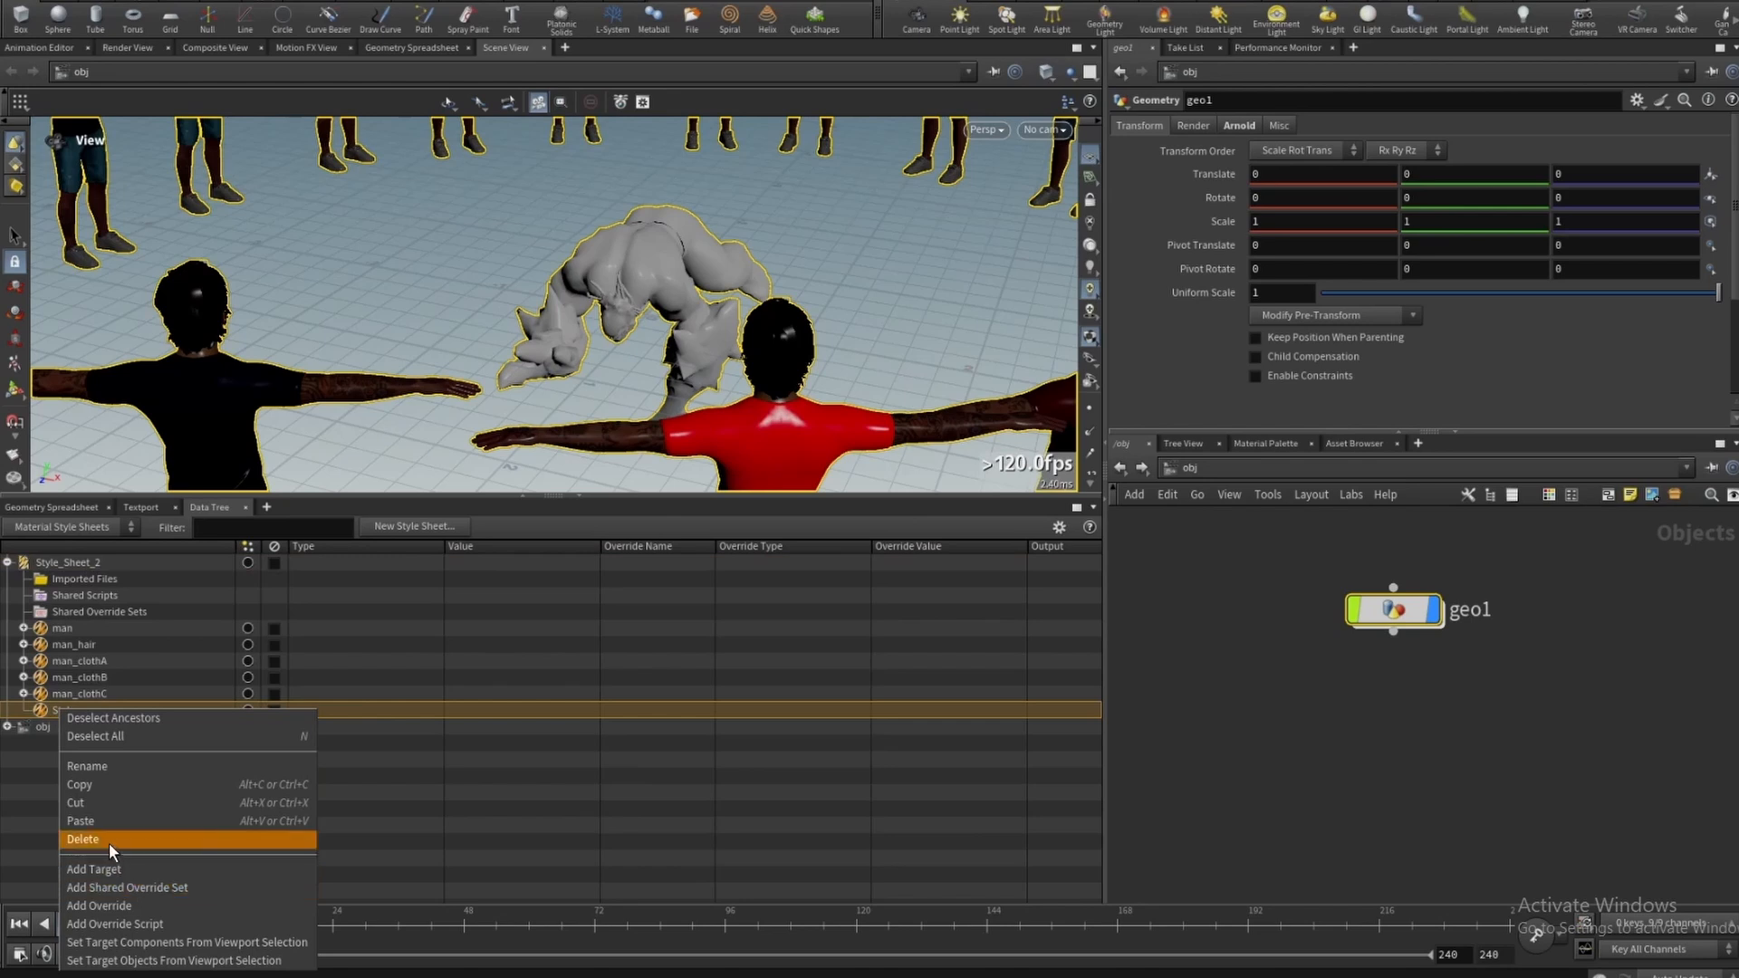
left_click(95, 766)
type("monster")
key("Return")
- Add a target to the monster style with a condition of type Agent Shape
right_click(71, 710)
left_click(112, 758)
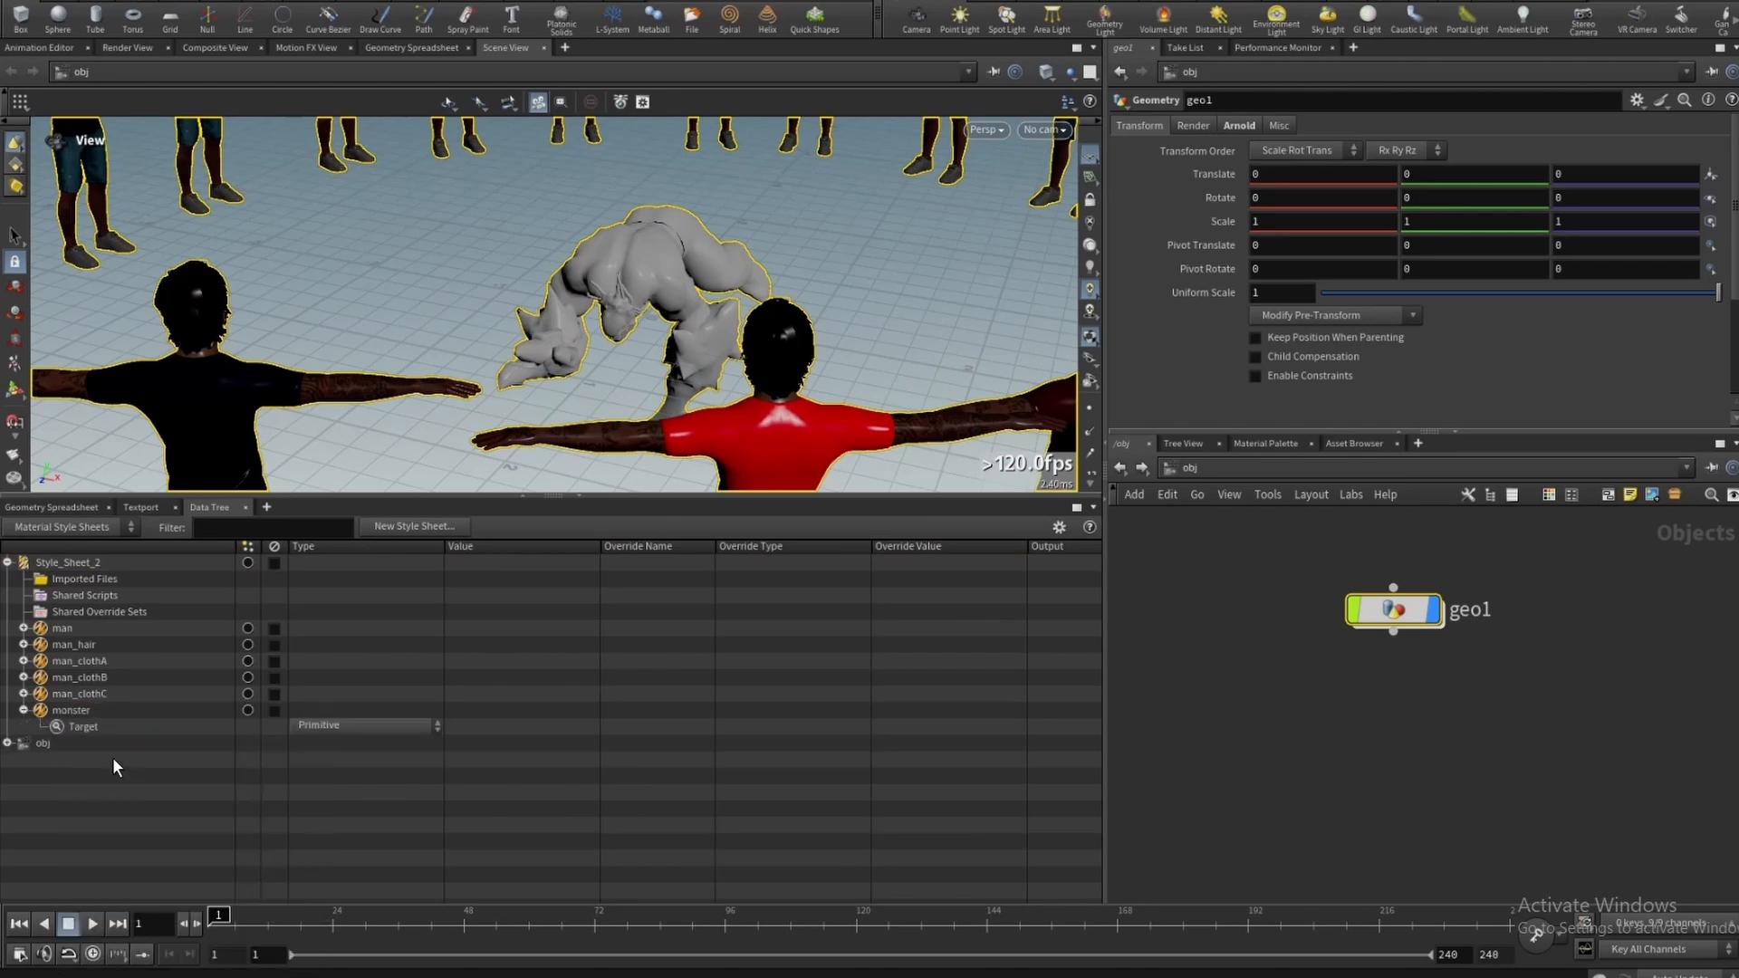
right_click(147, 730)
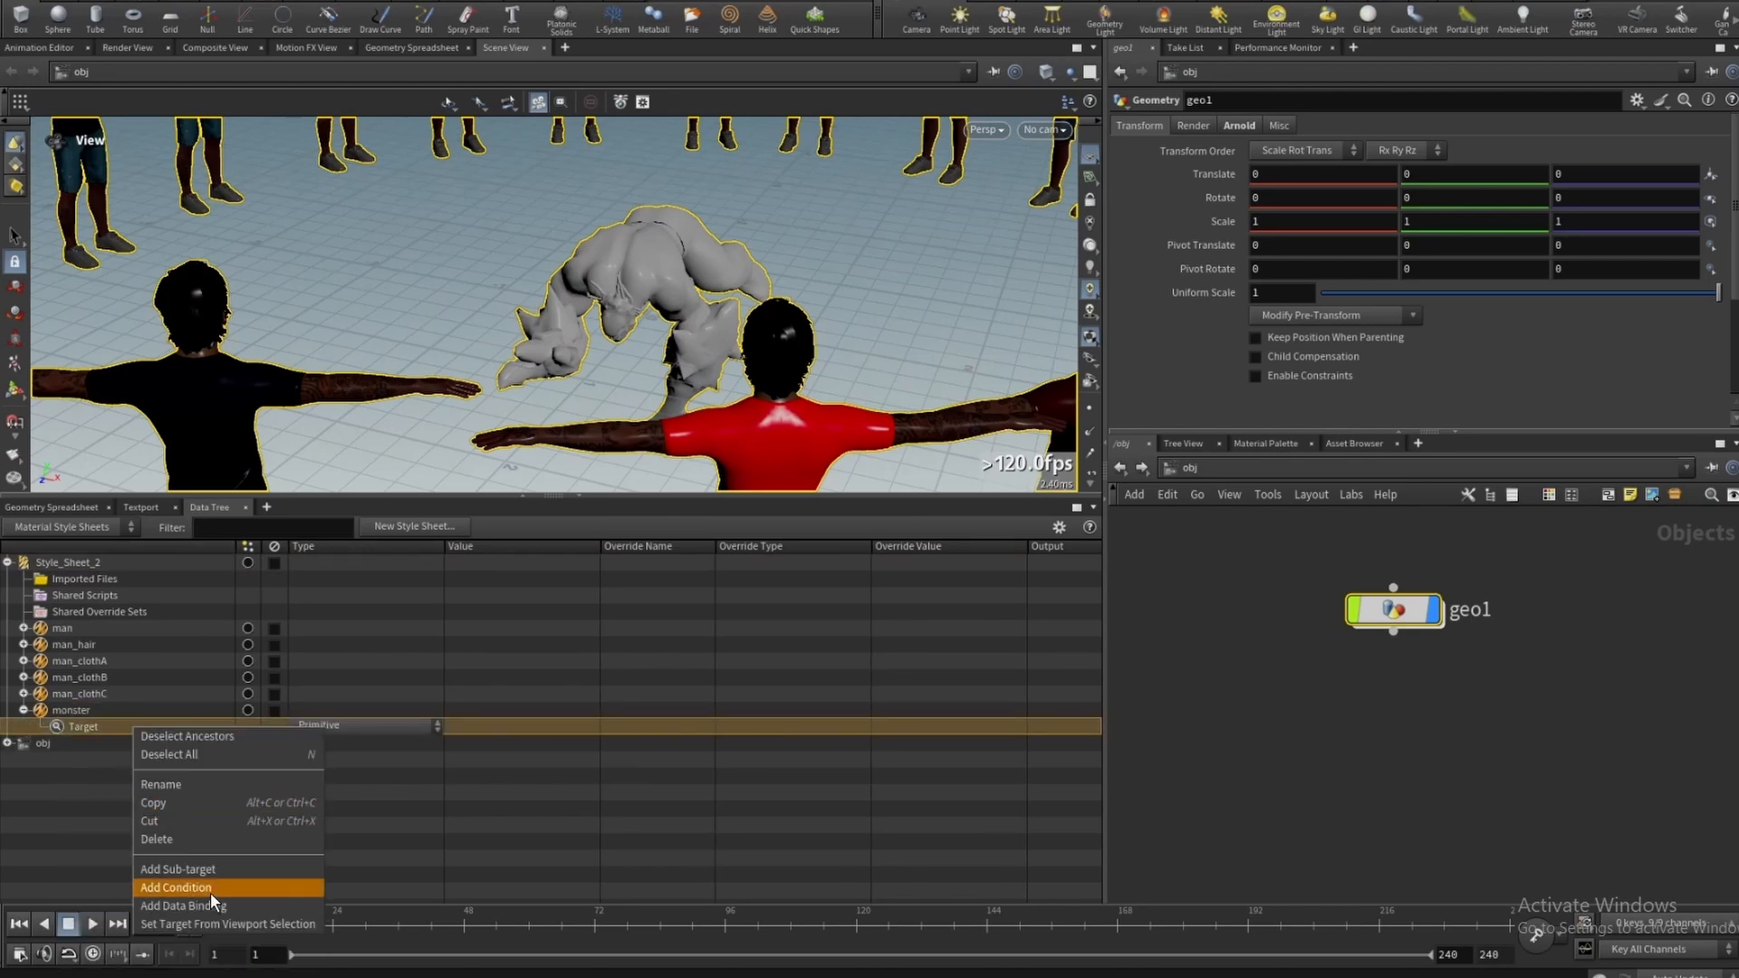
left_click(210, 891)
left_click(337, 742)
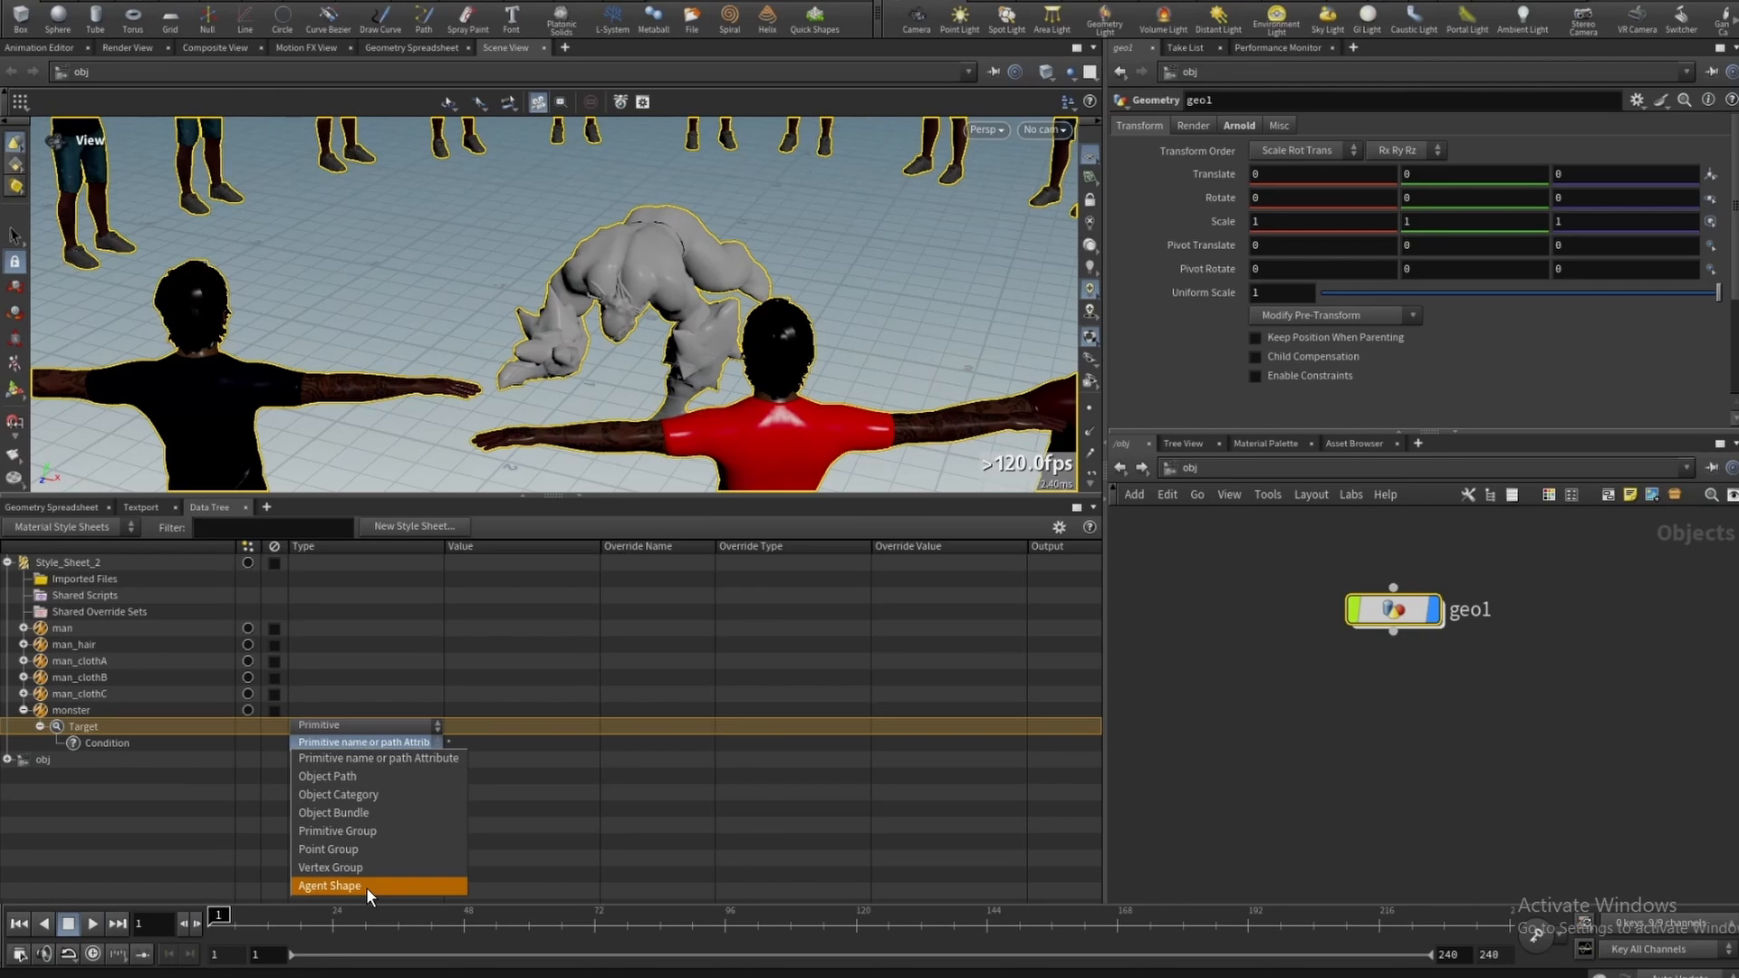
left_click(366, 888)
- In agentunpack1, add default.MutantMesh to the Shapes list and copy that shape name
left_click(1142, 468)
left_click_drag(1630, 728, 1535, 593)
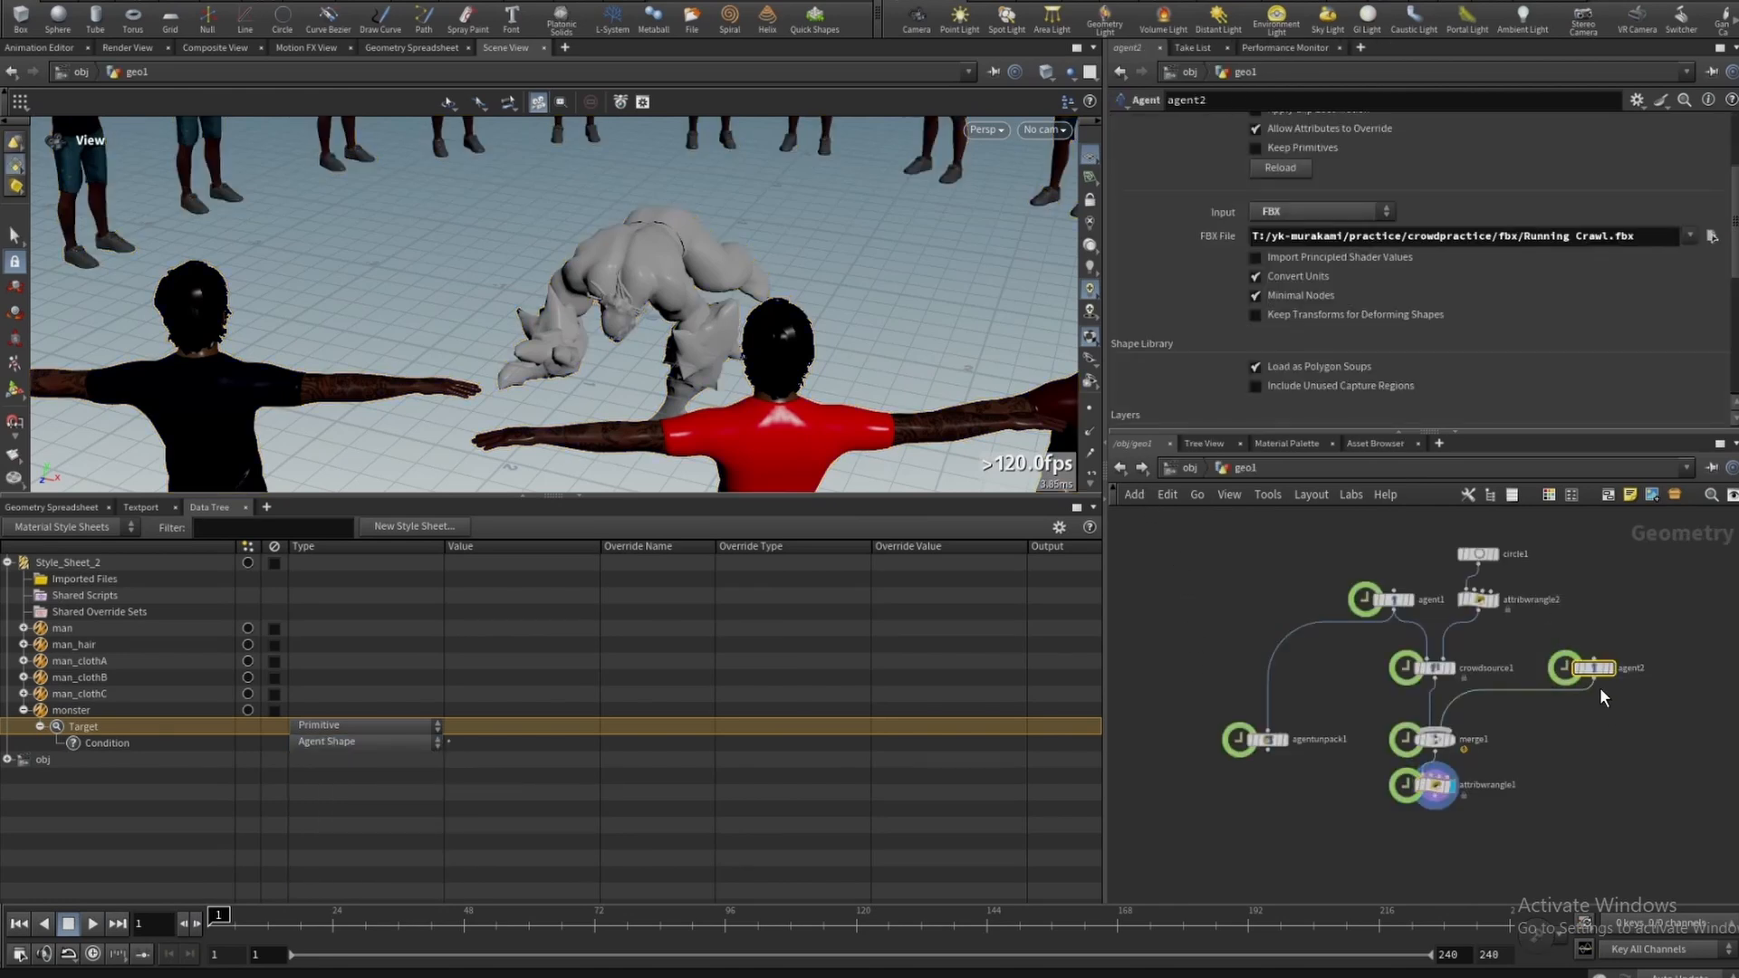
left_click(1592, 681)
left_click(1266, 727)
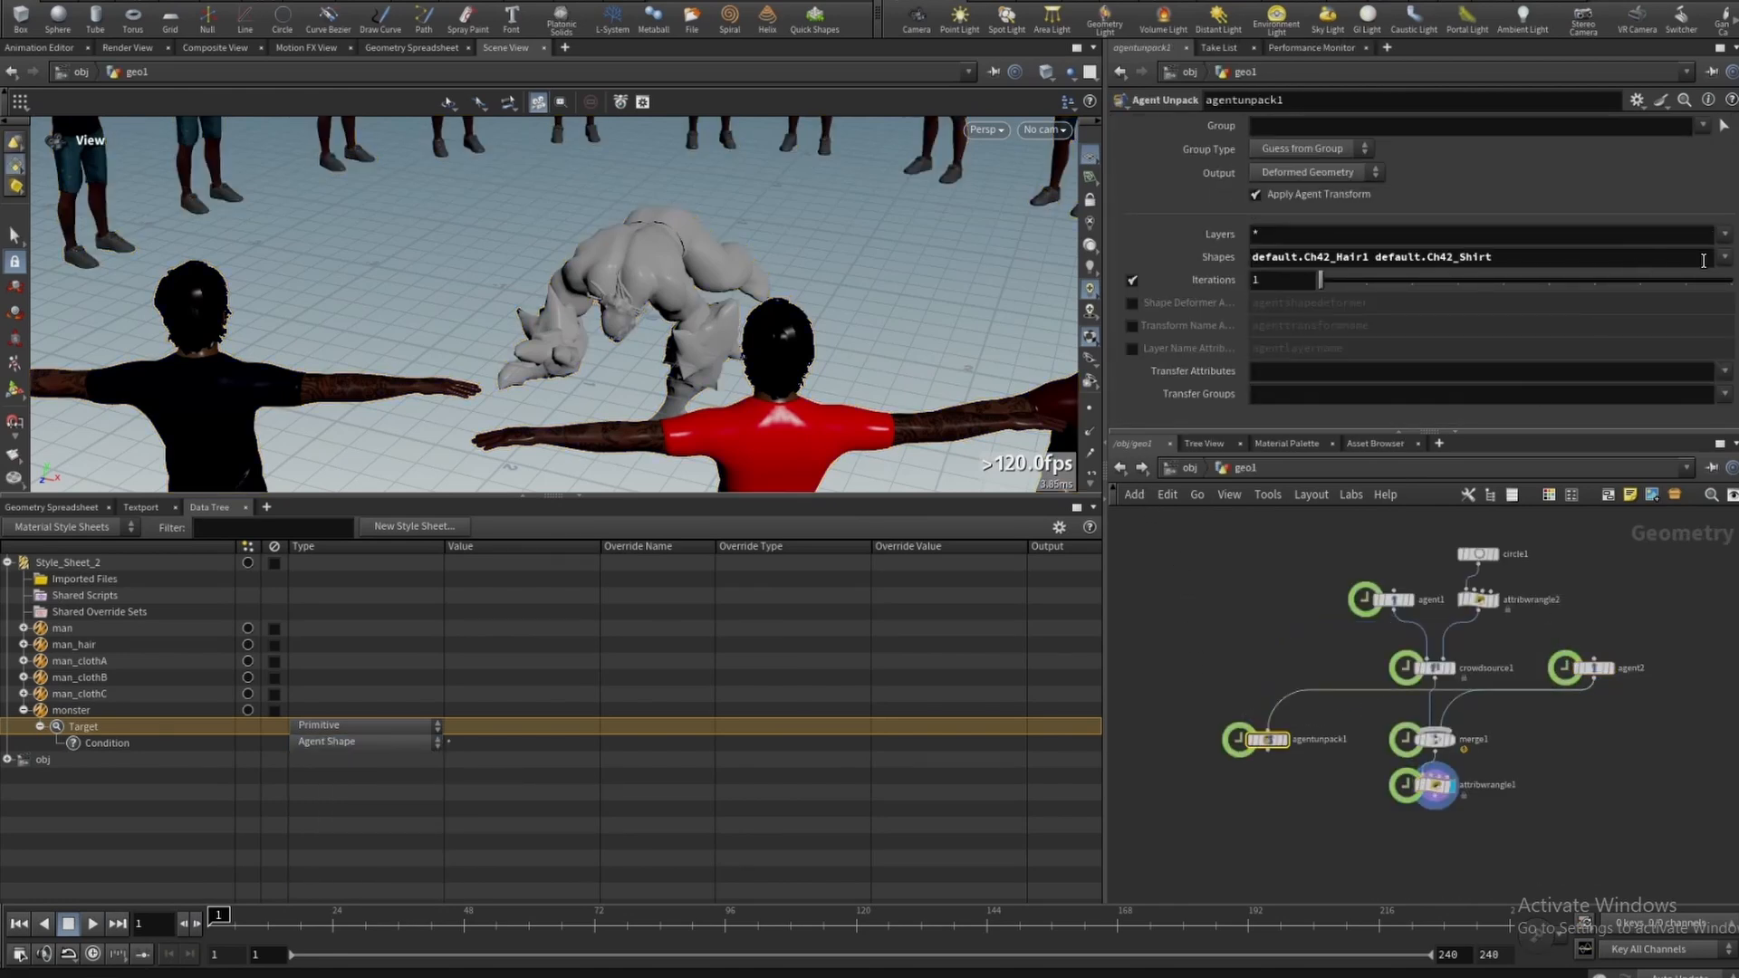
left_click(1724, 257)
left_click(1627, 805)
left_click_drag(1496, 261, 1614, 259)
key("ctrl+c")
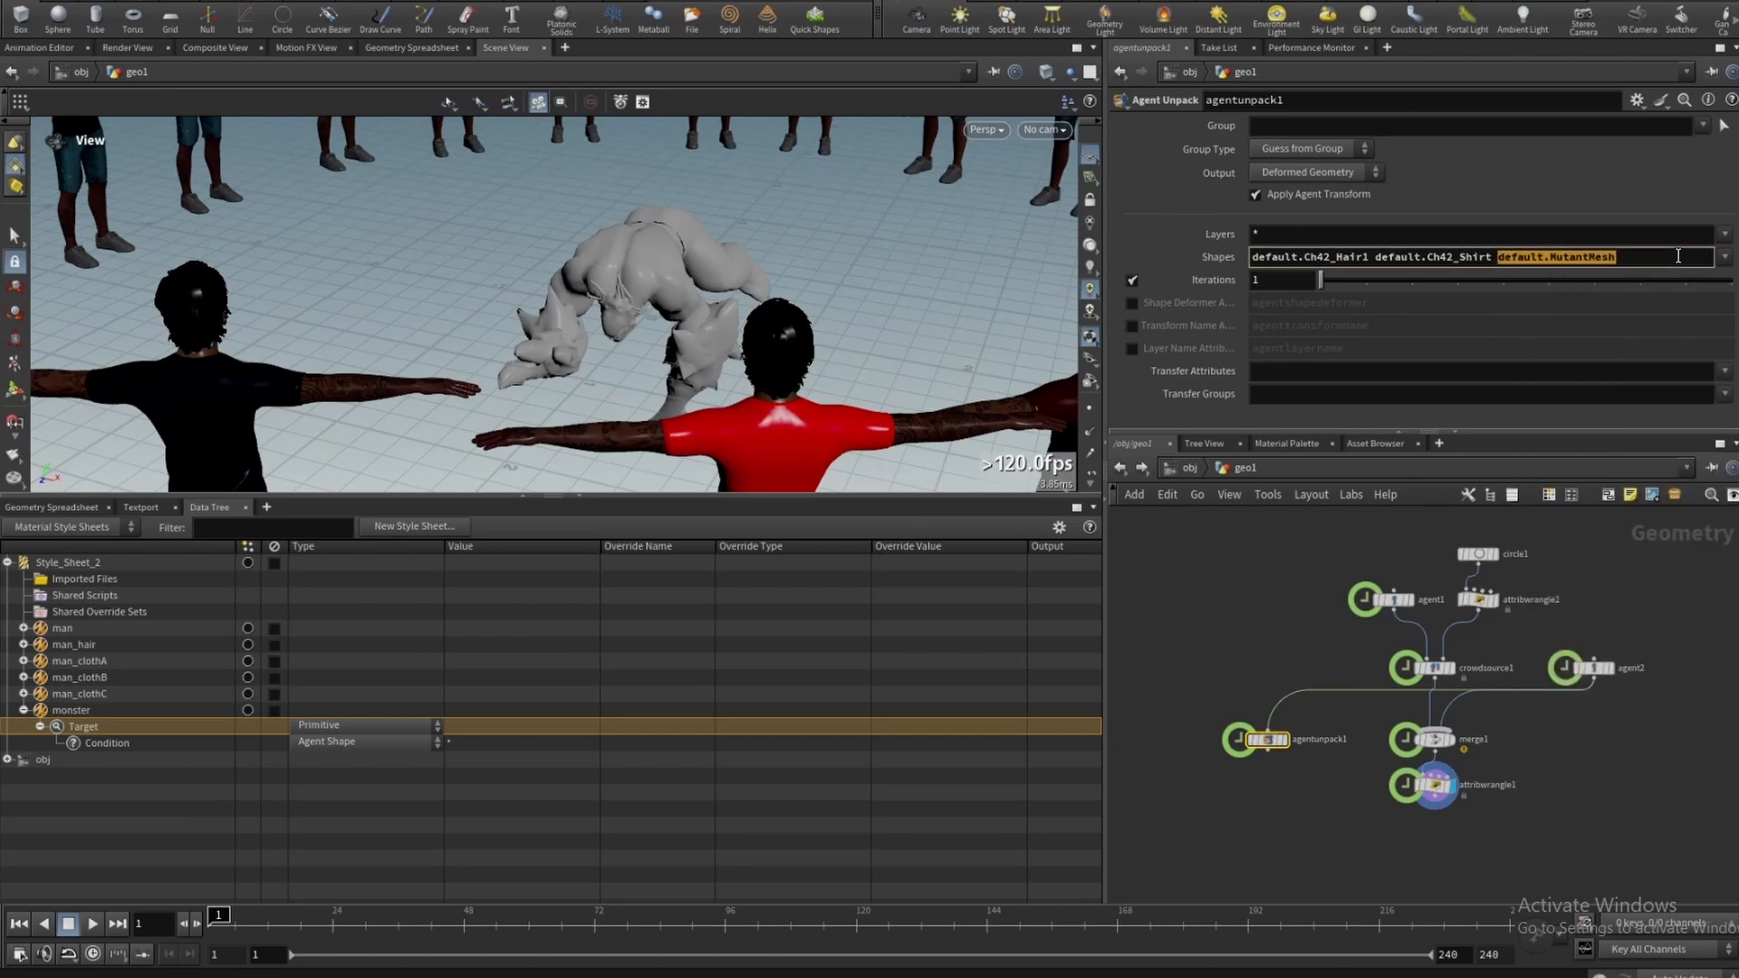
- Set the monster condition's value to default.MutantMesh
double_click(475, 740)
key("ctrl+v")
key("Return")
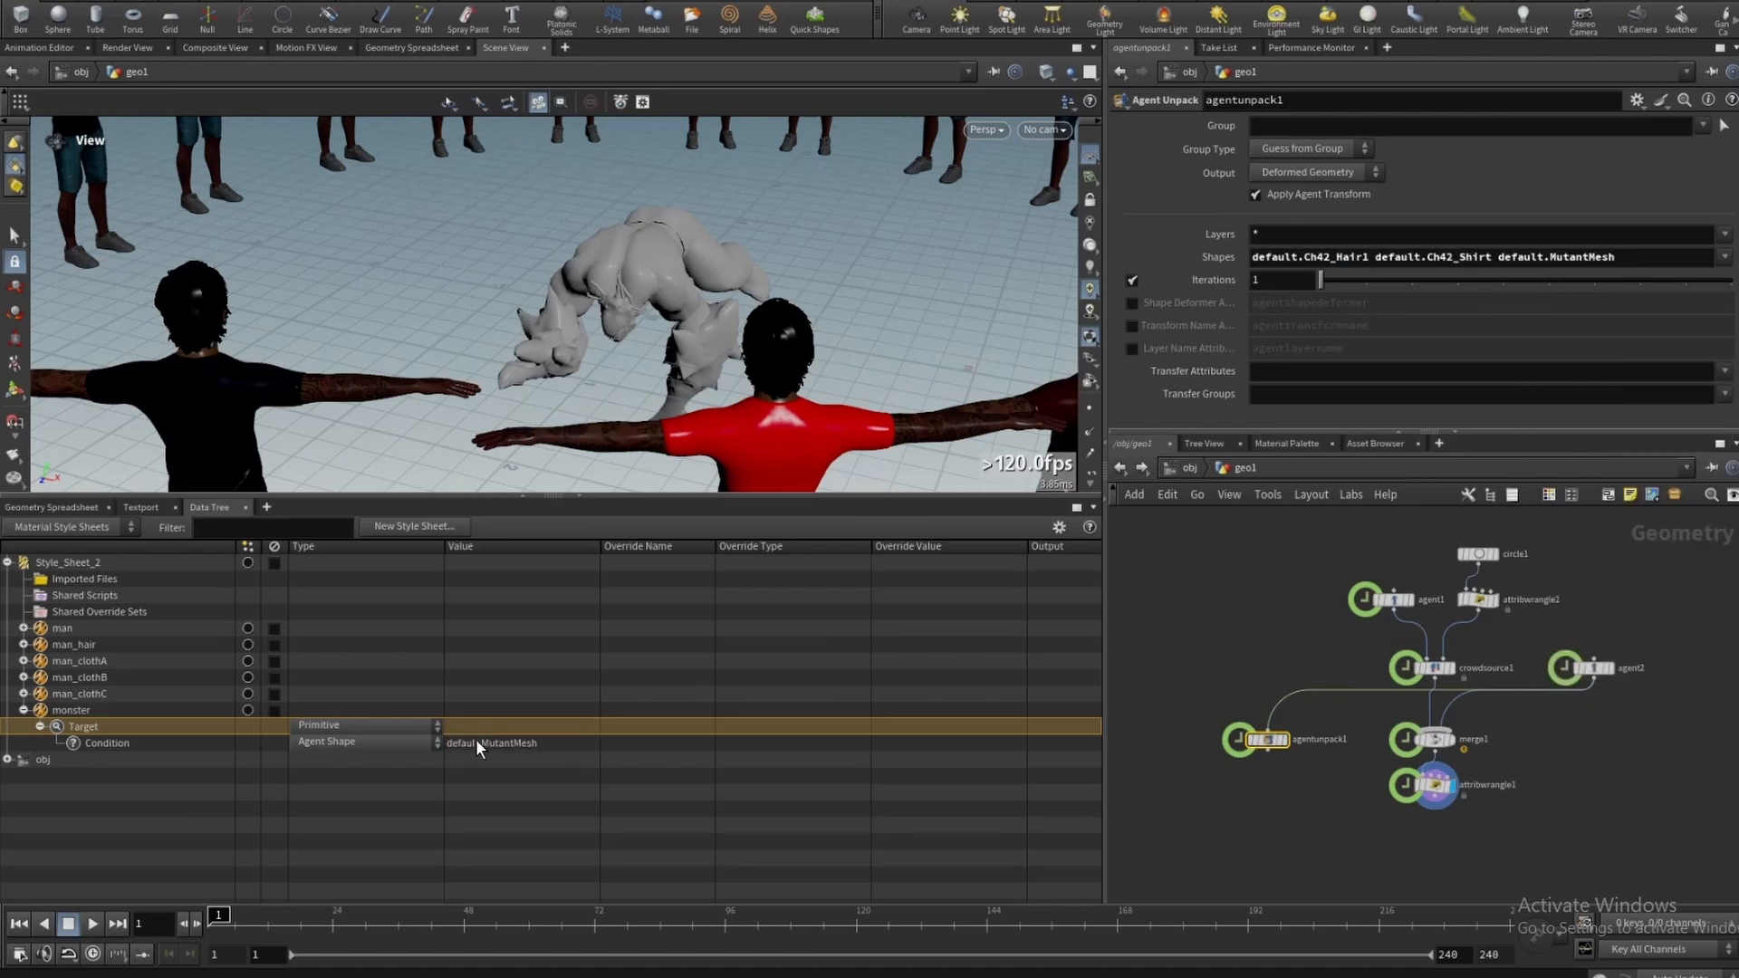
- Add a Set Material override to the monster style using /mat/mt_monster, then reset the viewport
right_click(54, 726)
left_click(135, 924)
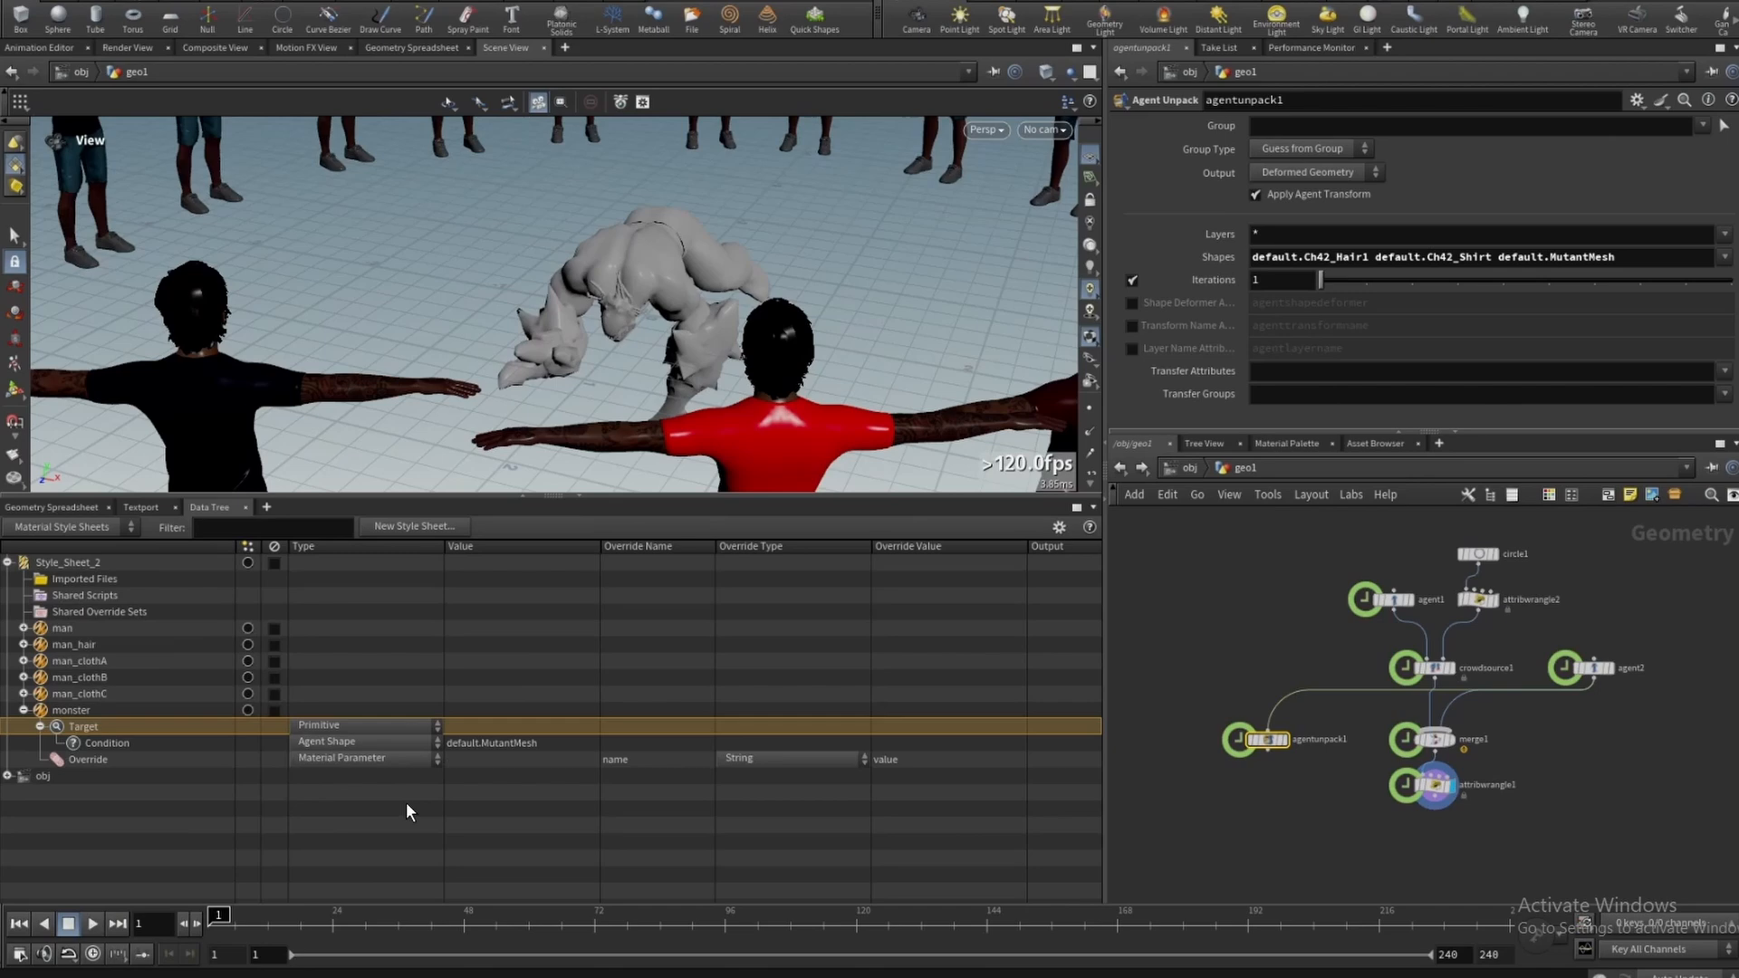
left_click(362, 758)
left_click(362, 784)
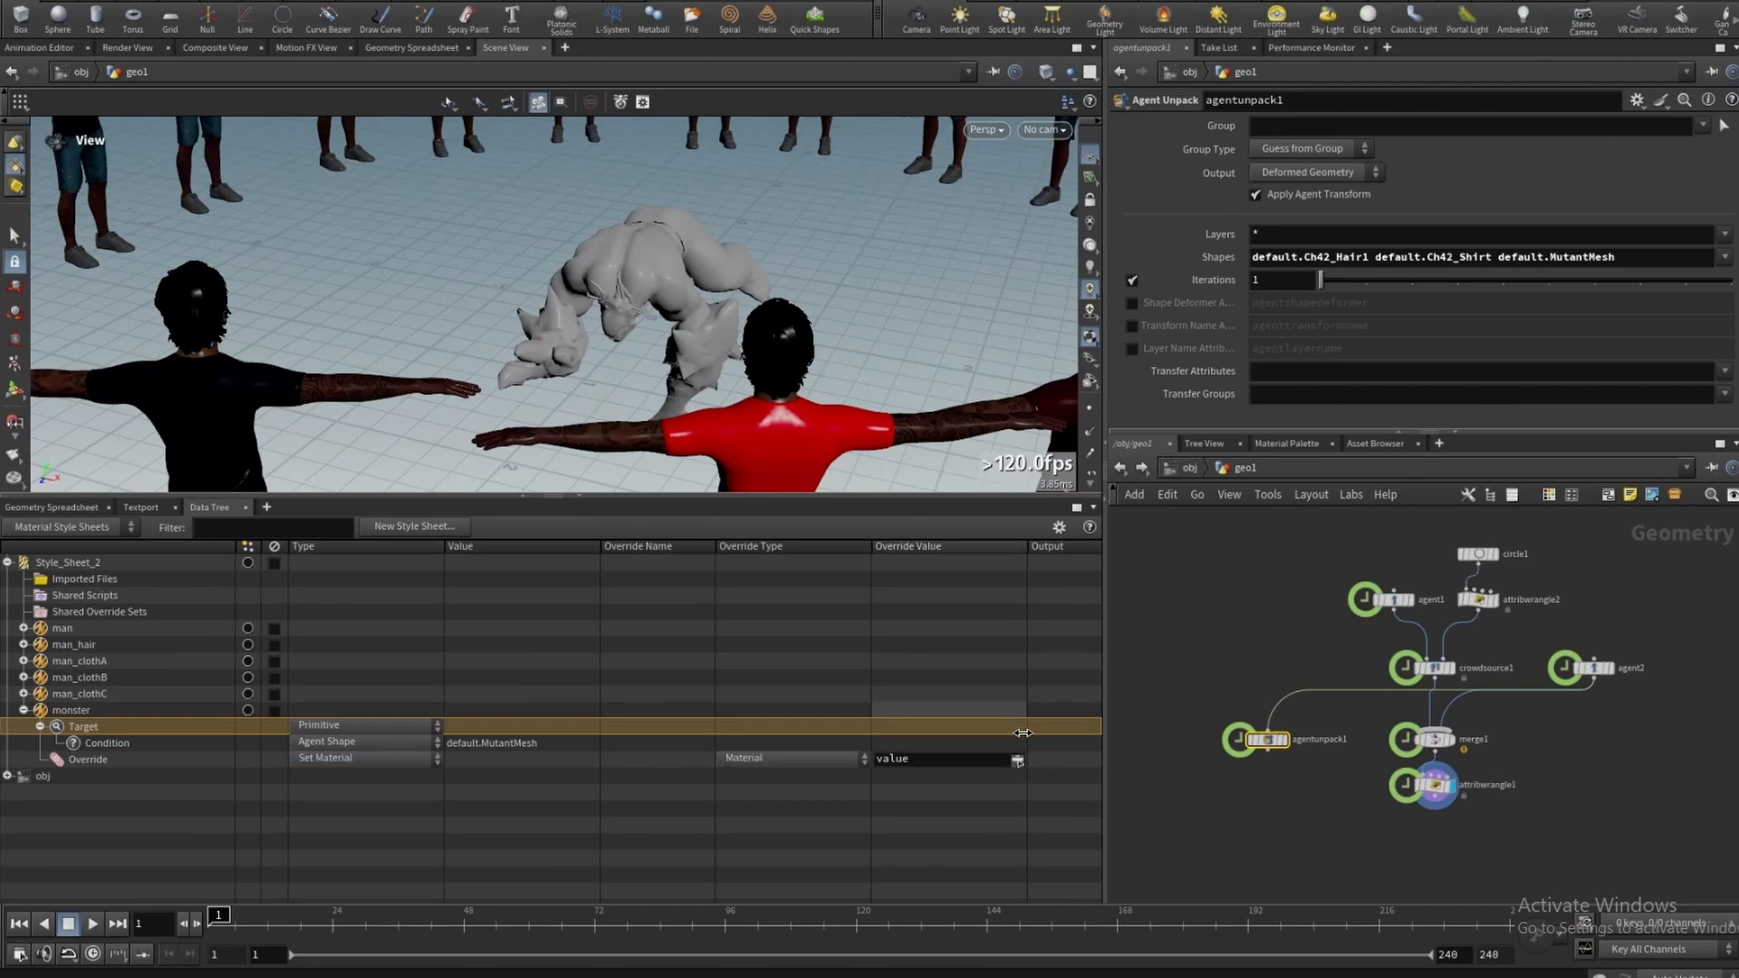
left_click(1017, 760)
double_click(941, 492)
left_click(339, 2)
left_click(346, 43)
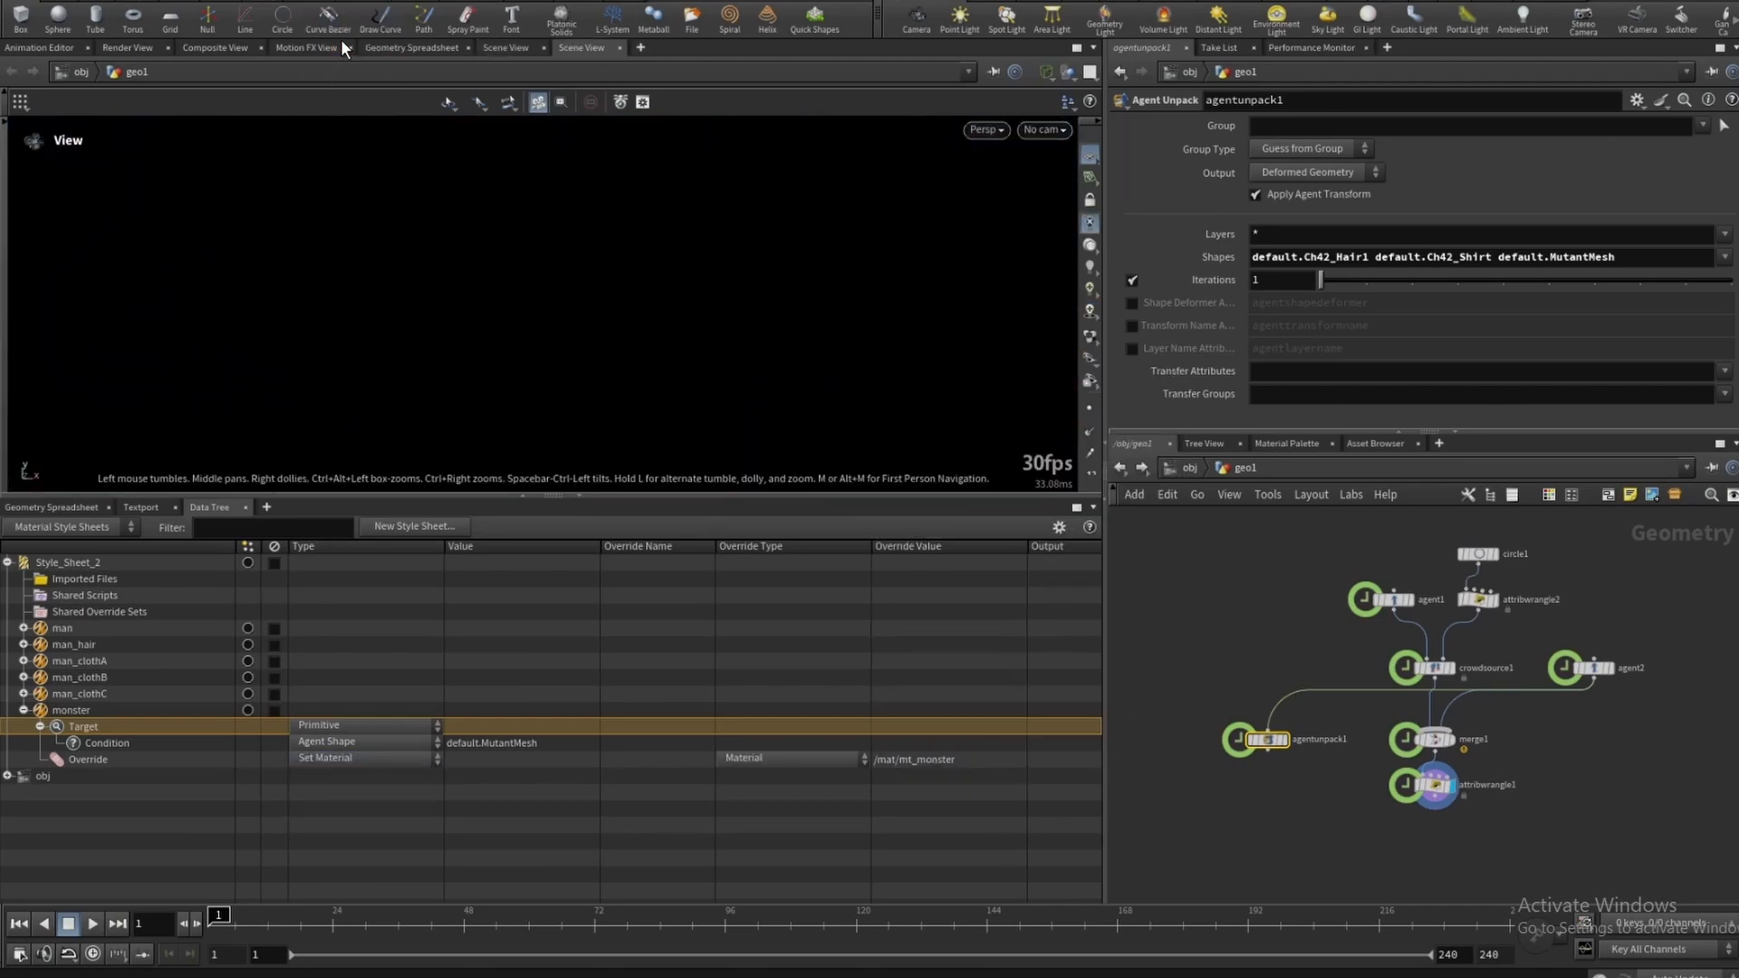
- Add a sub-target under the monster target and delete the target's original condition
left_click(160, 745)
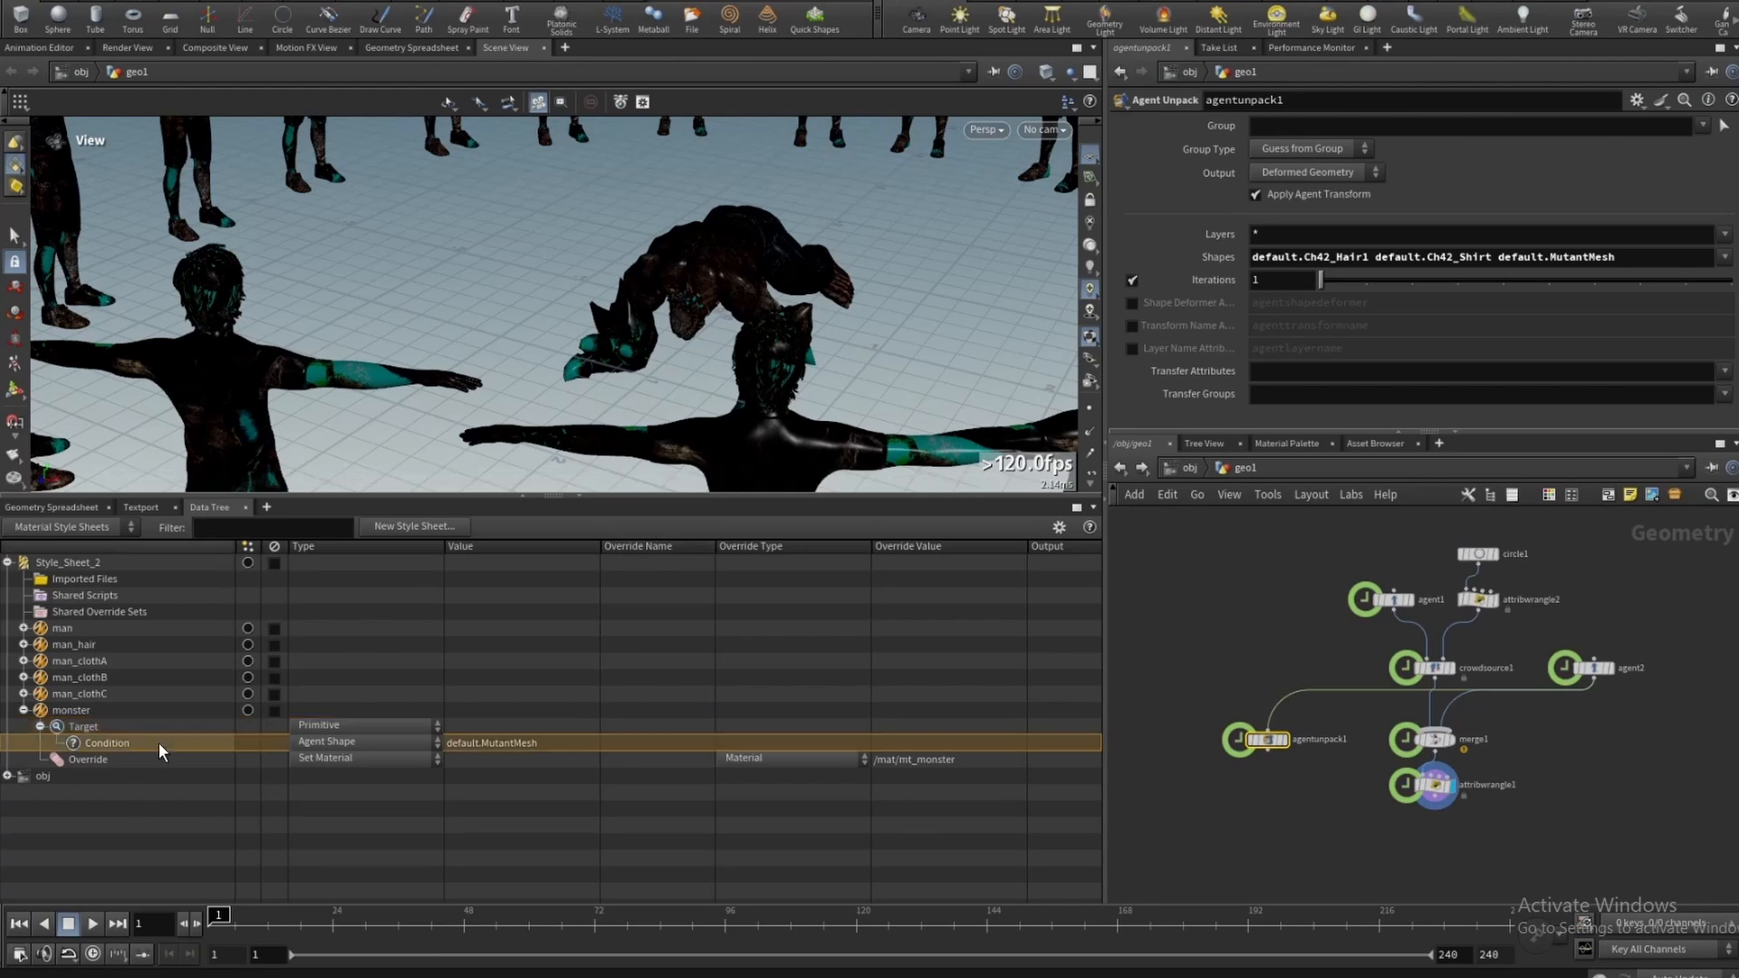
right_click(161, 746)
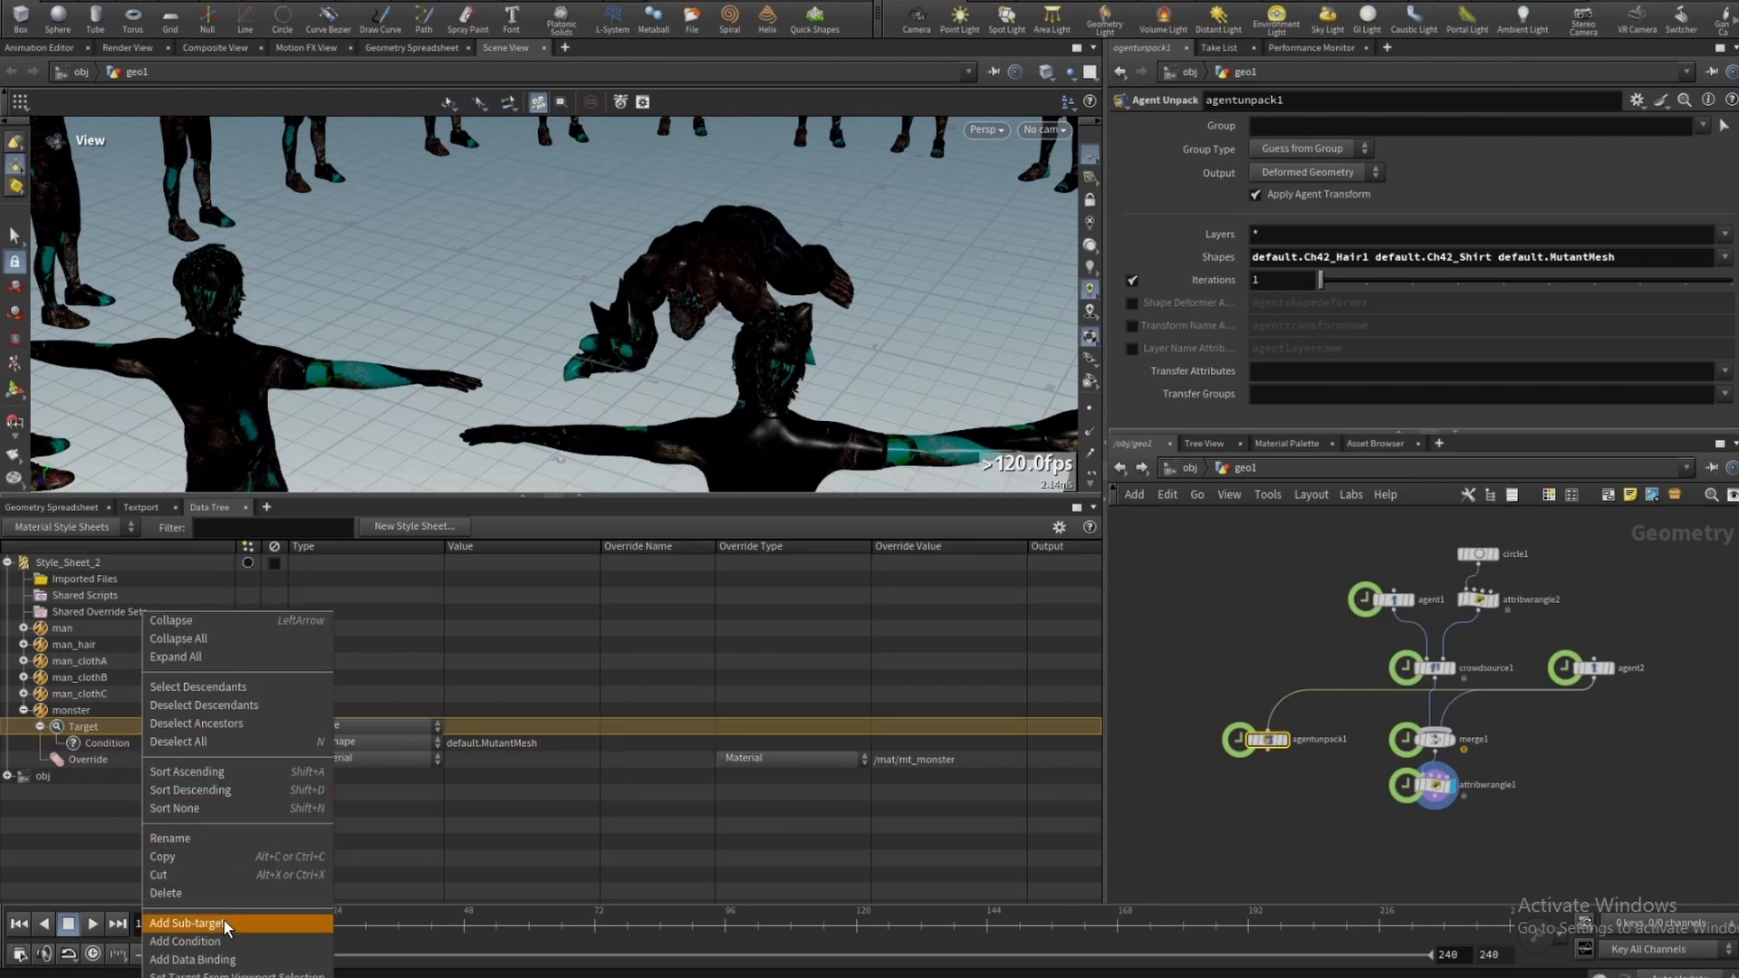
left_click(195, 924)
right_click(142, 750)
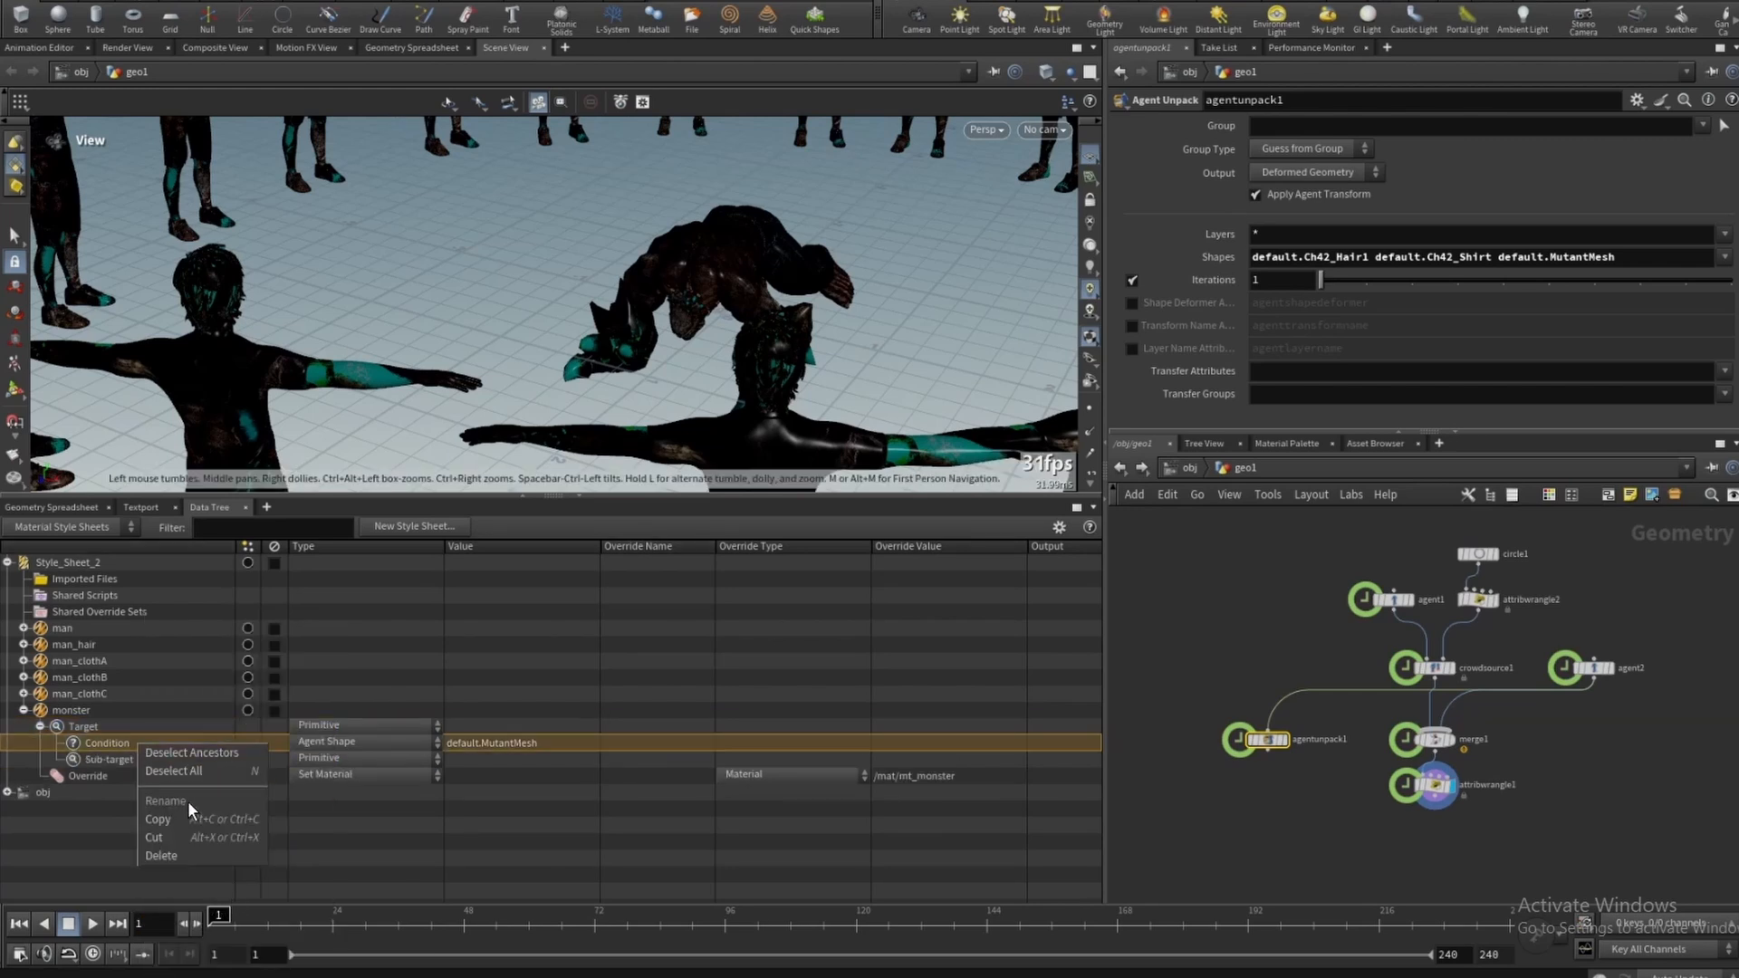
left_click(161, 855)
- Add an Agent Shape condition to the sub-target with value default.MutantMesh
right_click(112, 741)
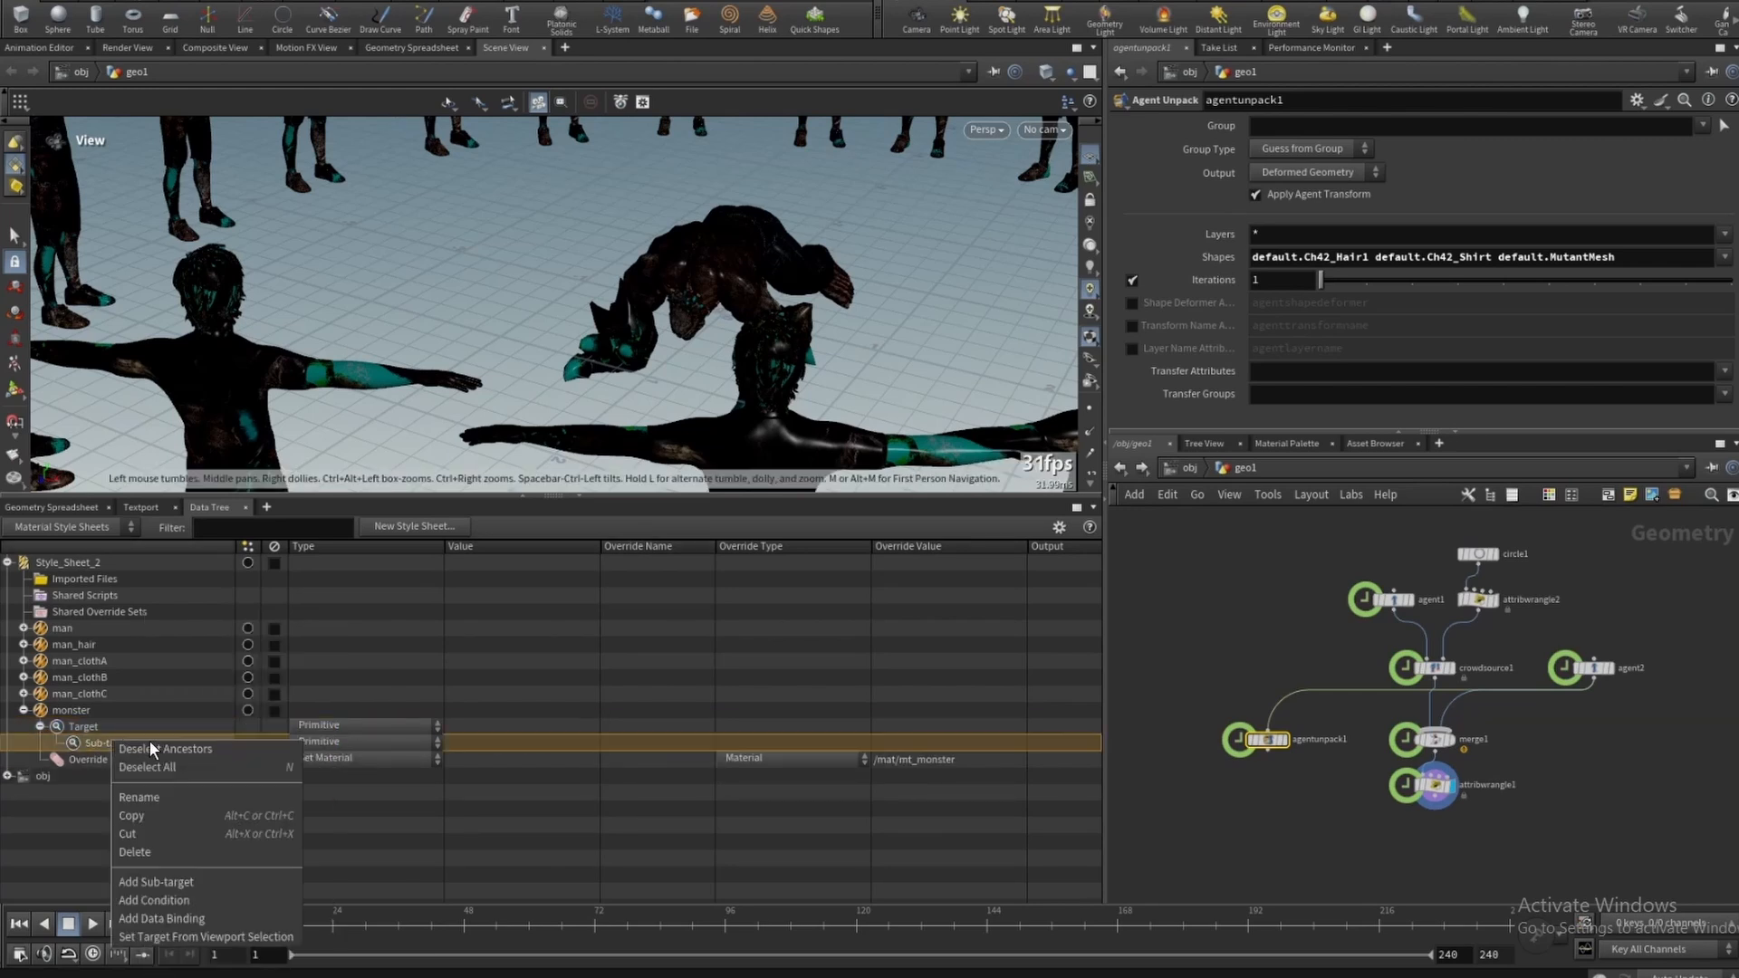
left_click(163, 902)
left_click(471, 761)
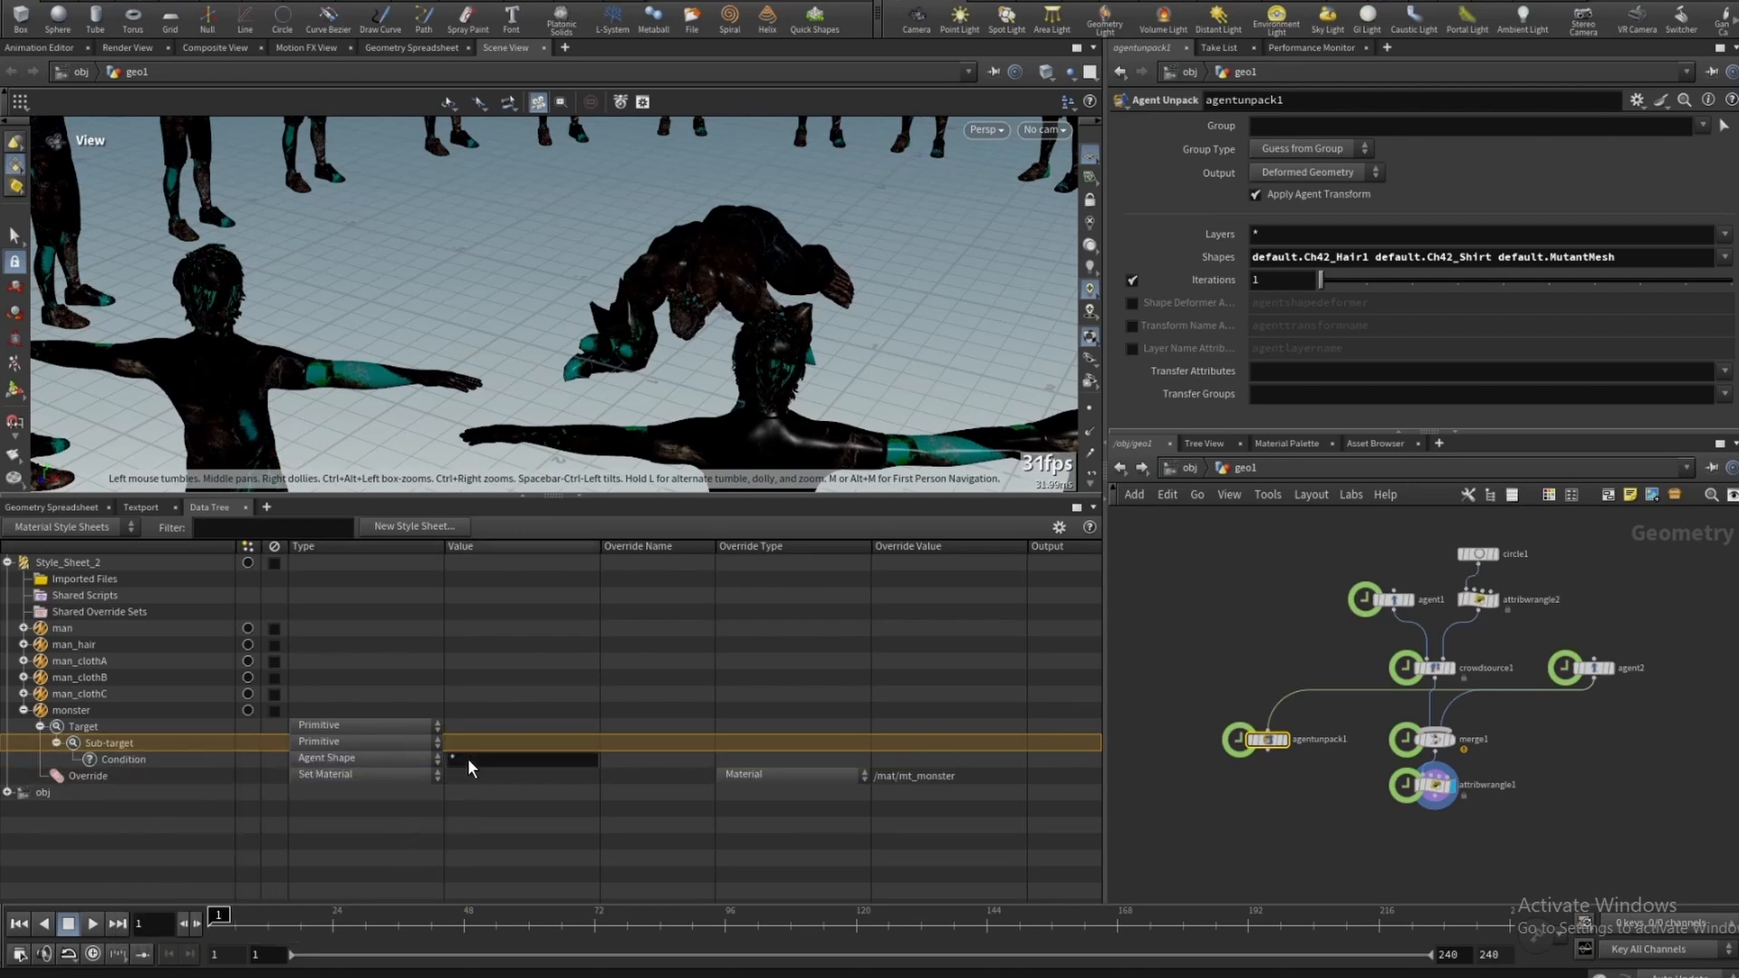
left_click(469, 759)
type("default.MutantMesh")
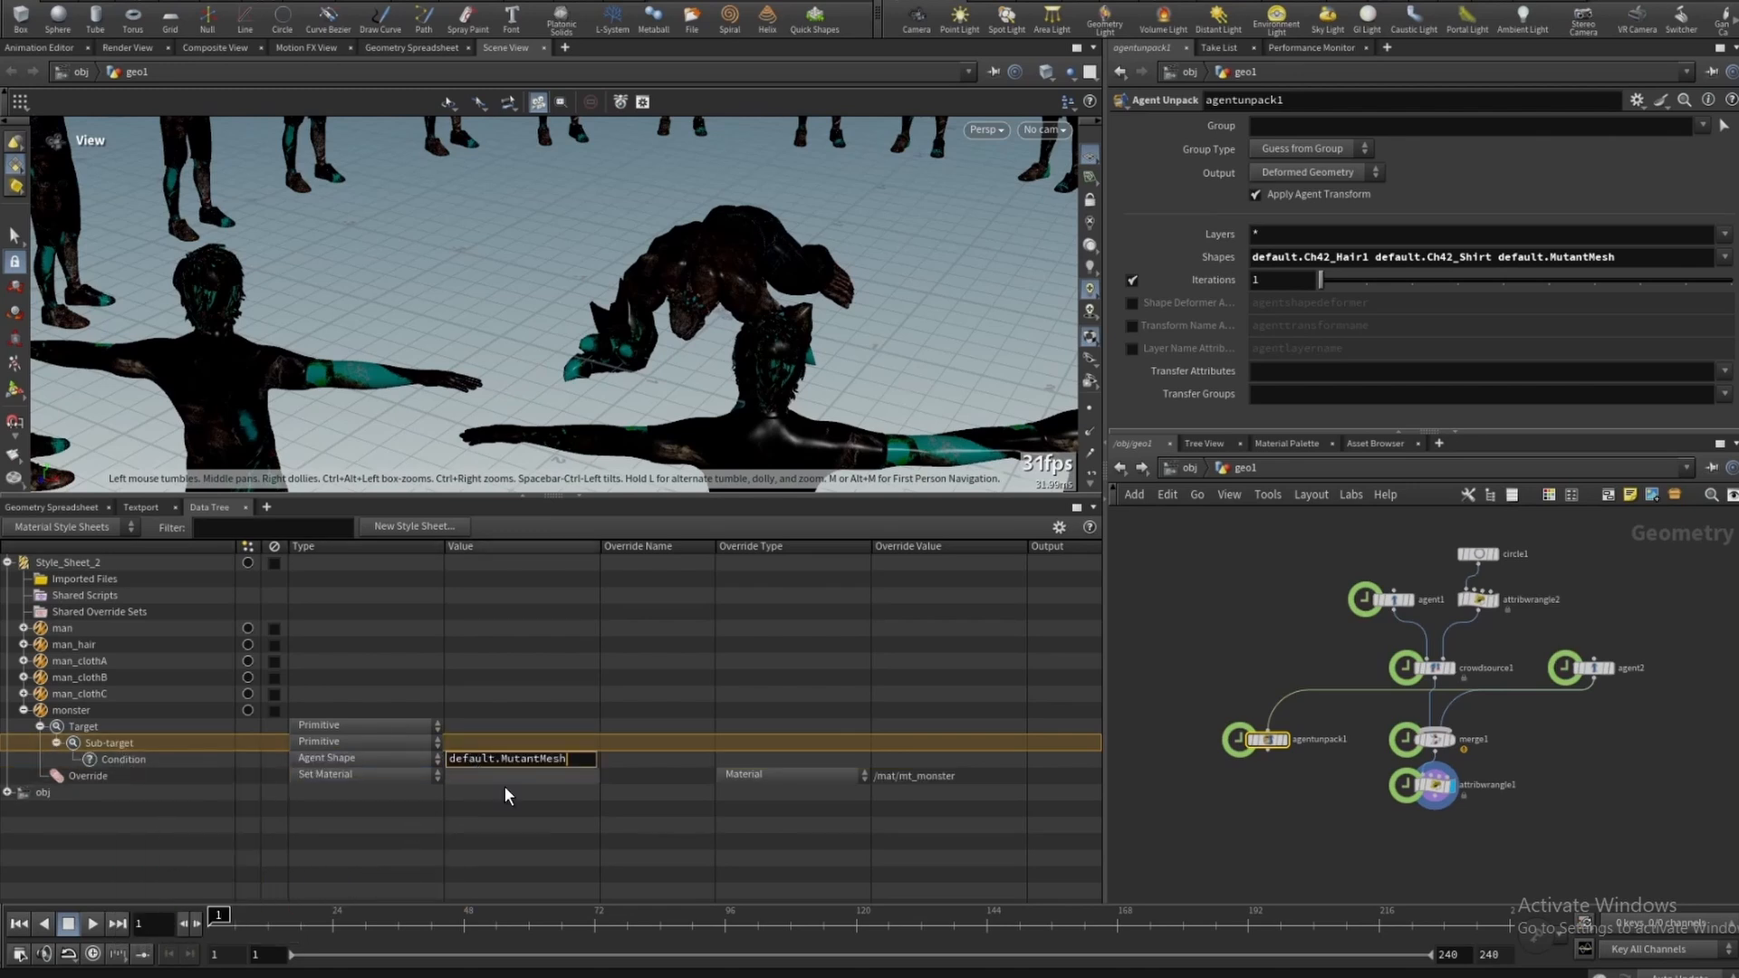
key("Return")
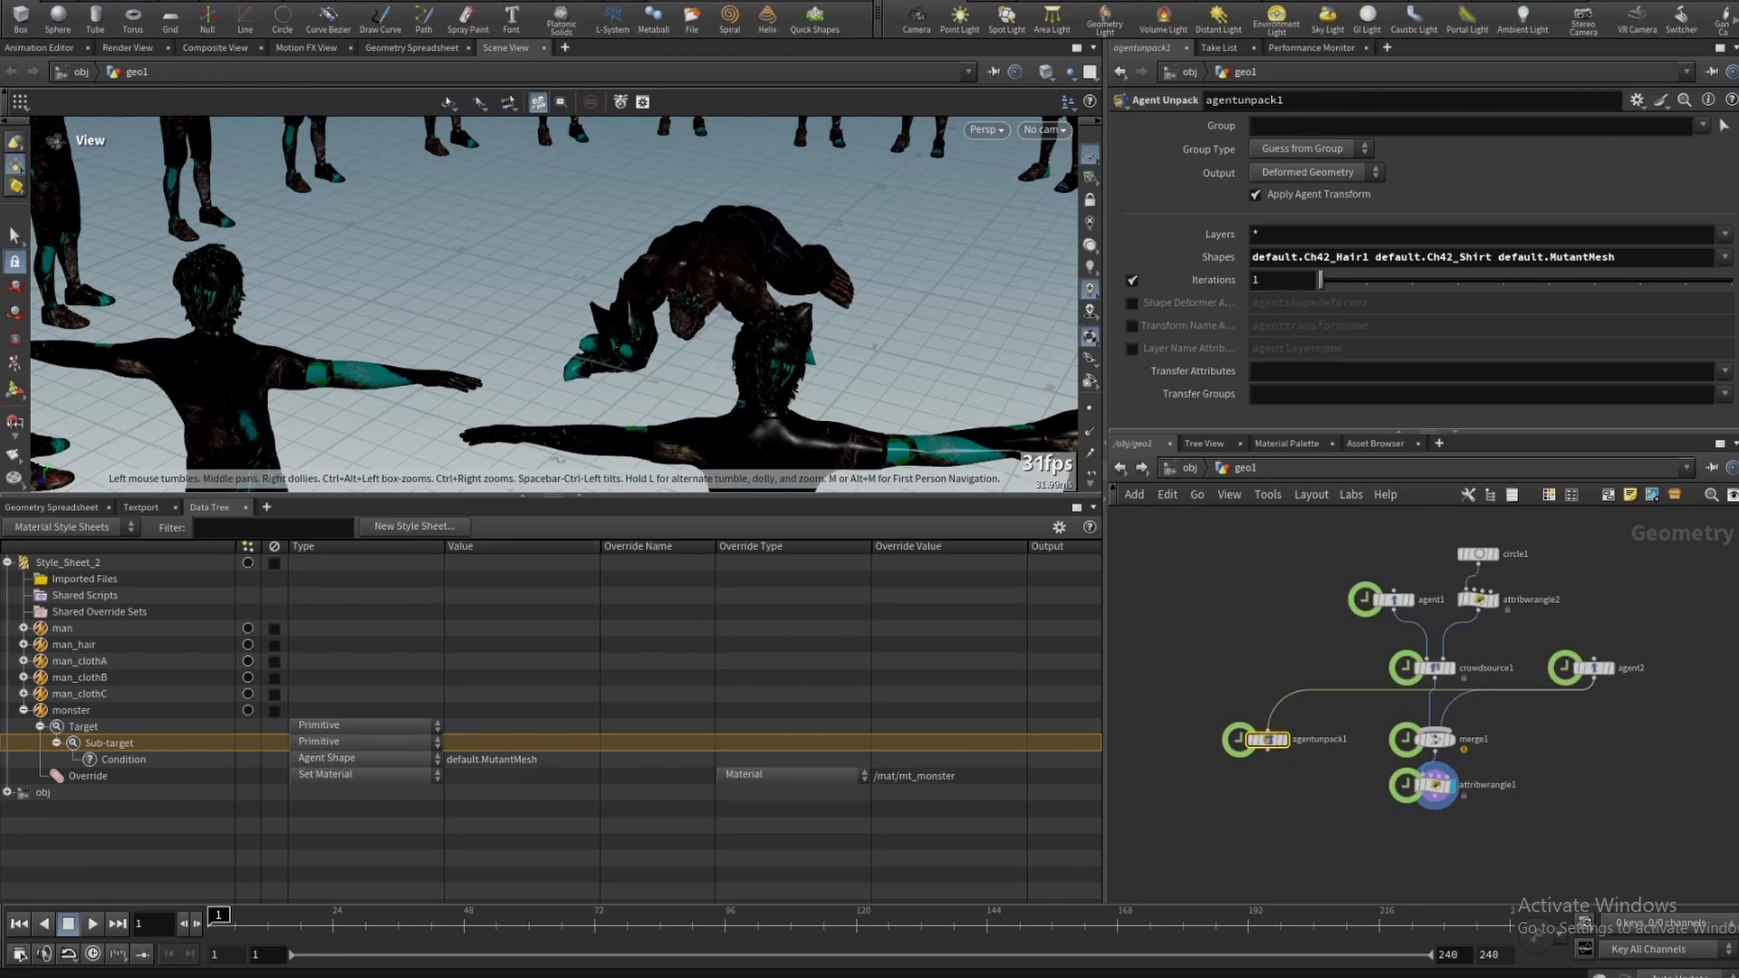
- Reset the viewport and toggle the man_hair and man styles one at a time to inspect their effect
left_click(317, 0)
left_click(347, 44)
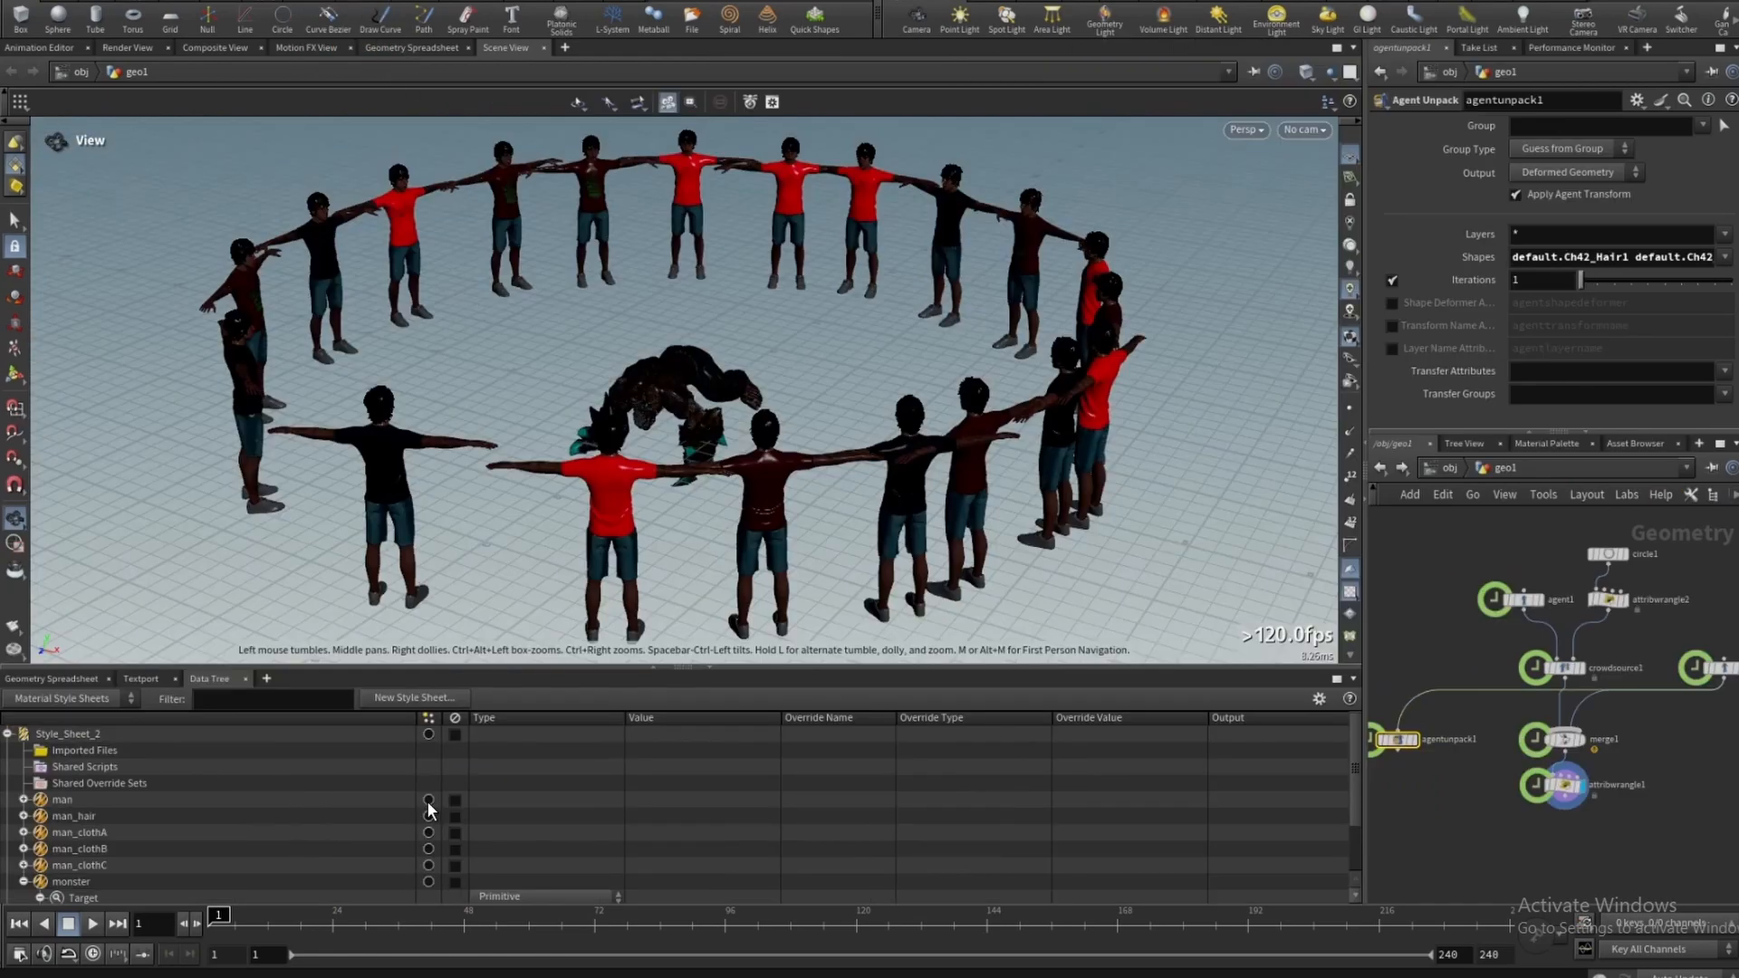
left_click(428, 815)
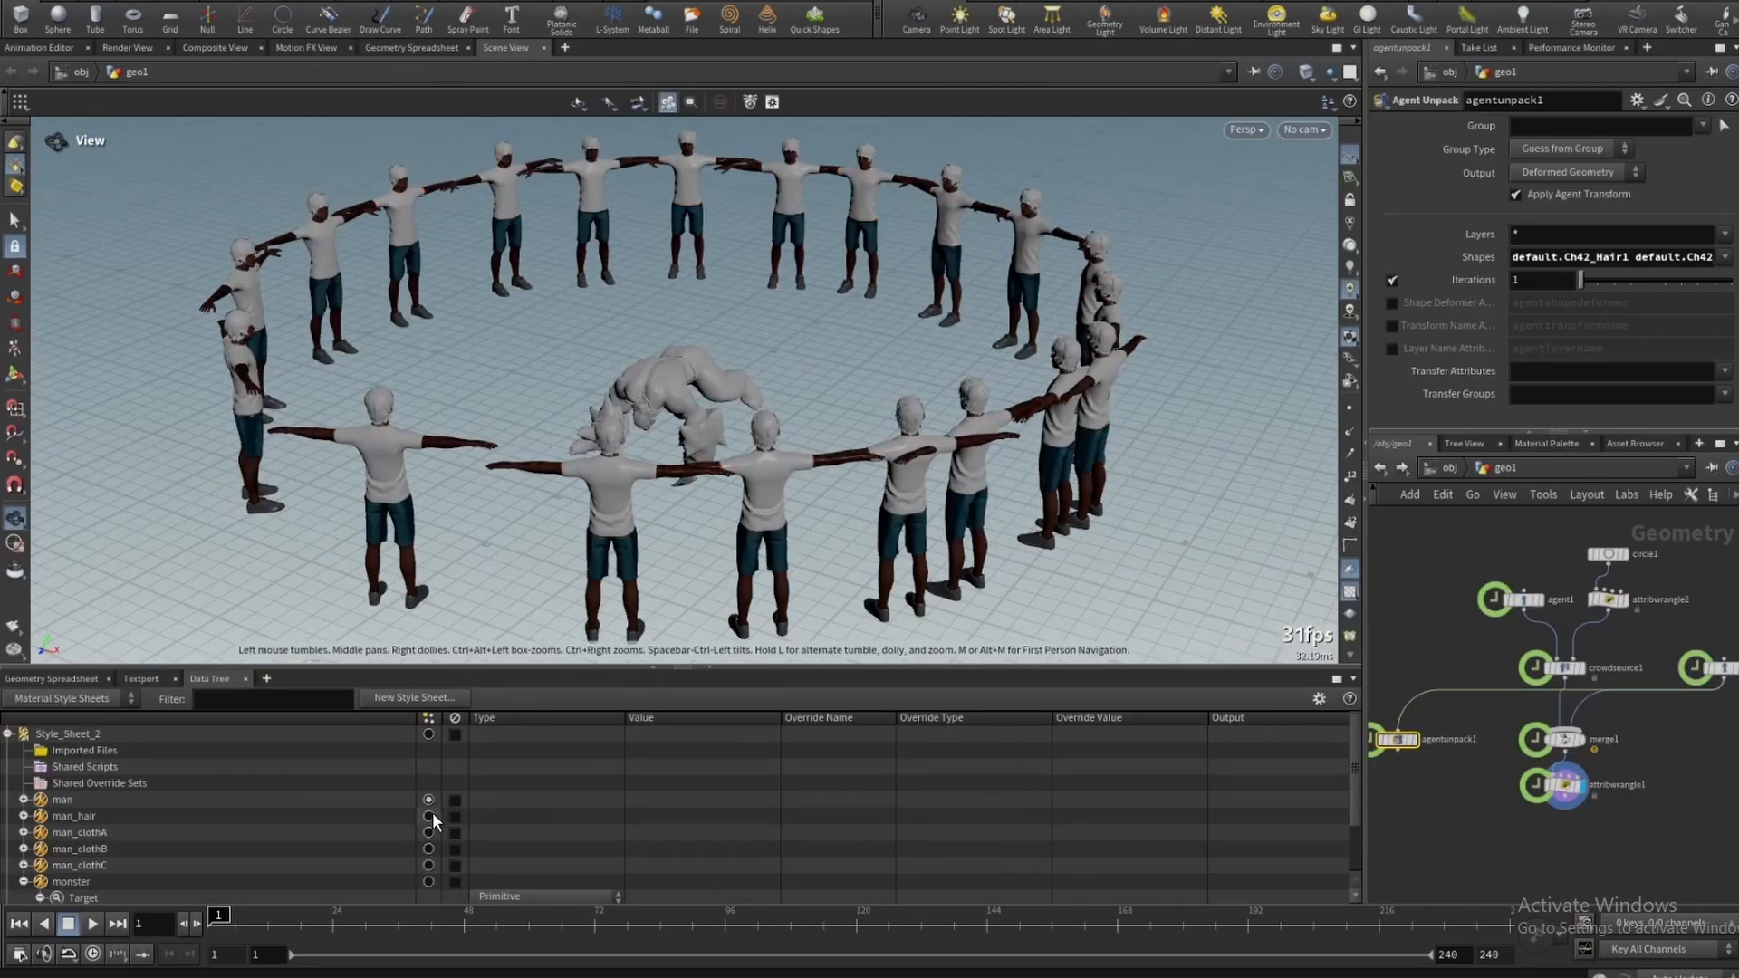
left_click(321, 0)
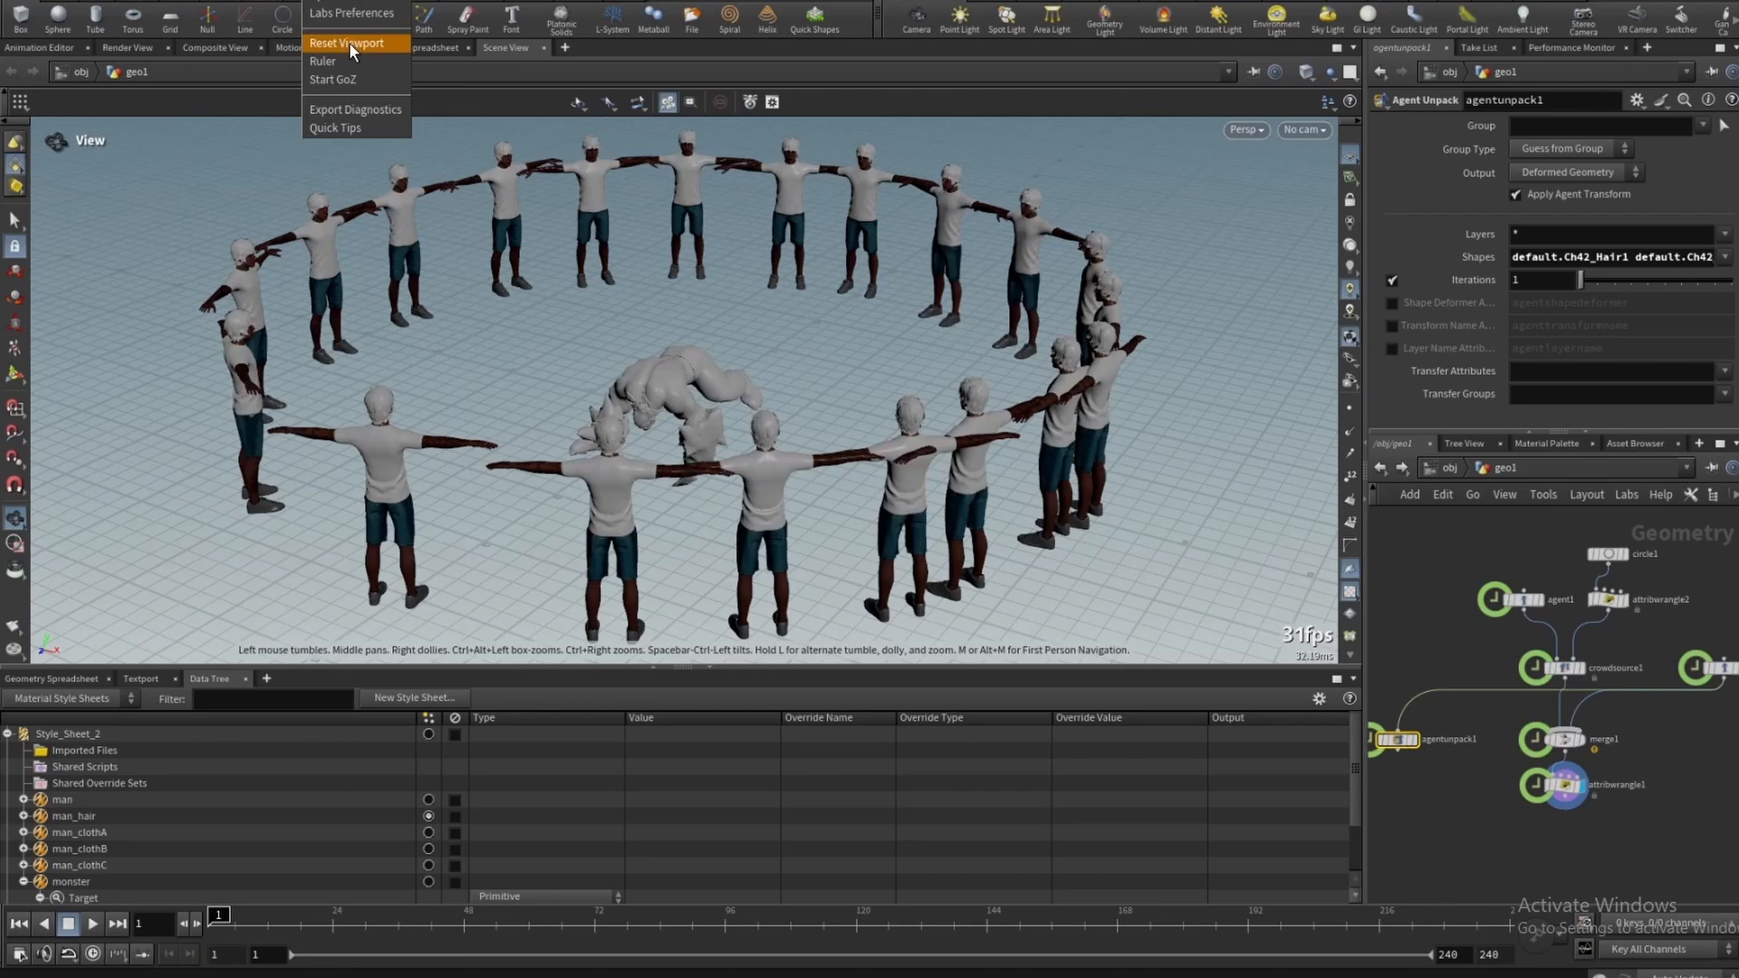
left_click(351, 44)
left_click(429, 801)
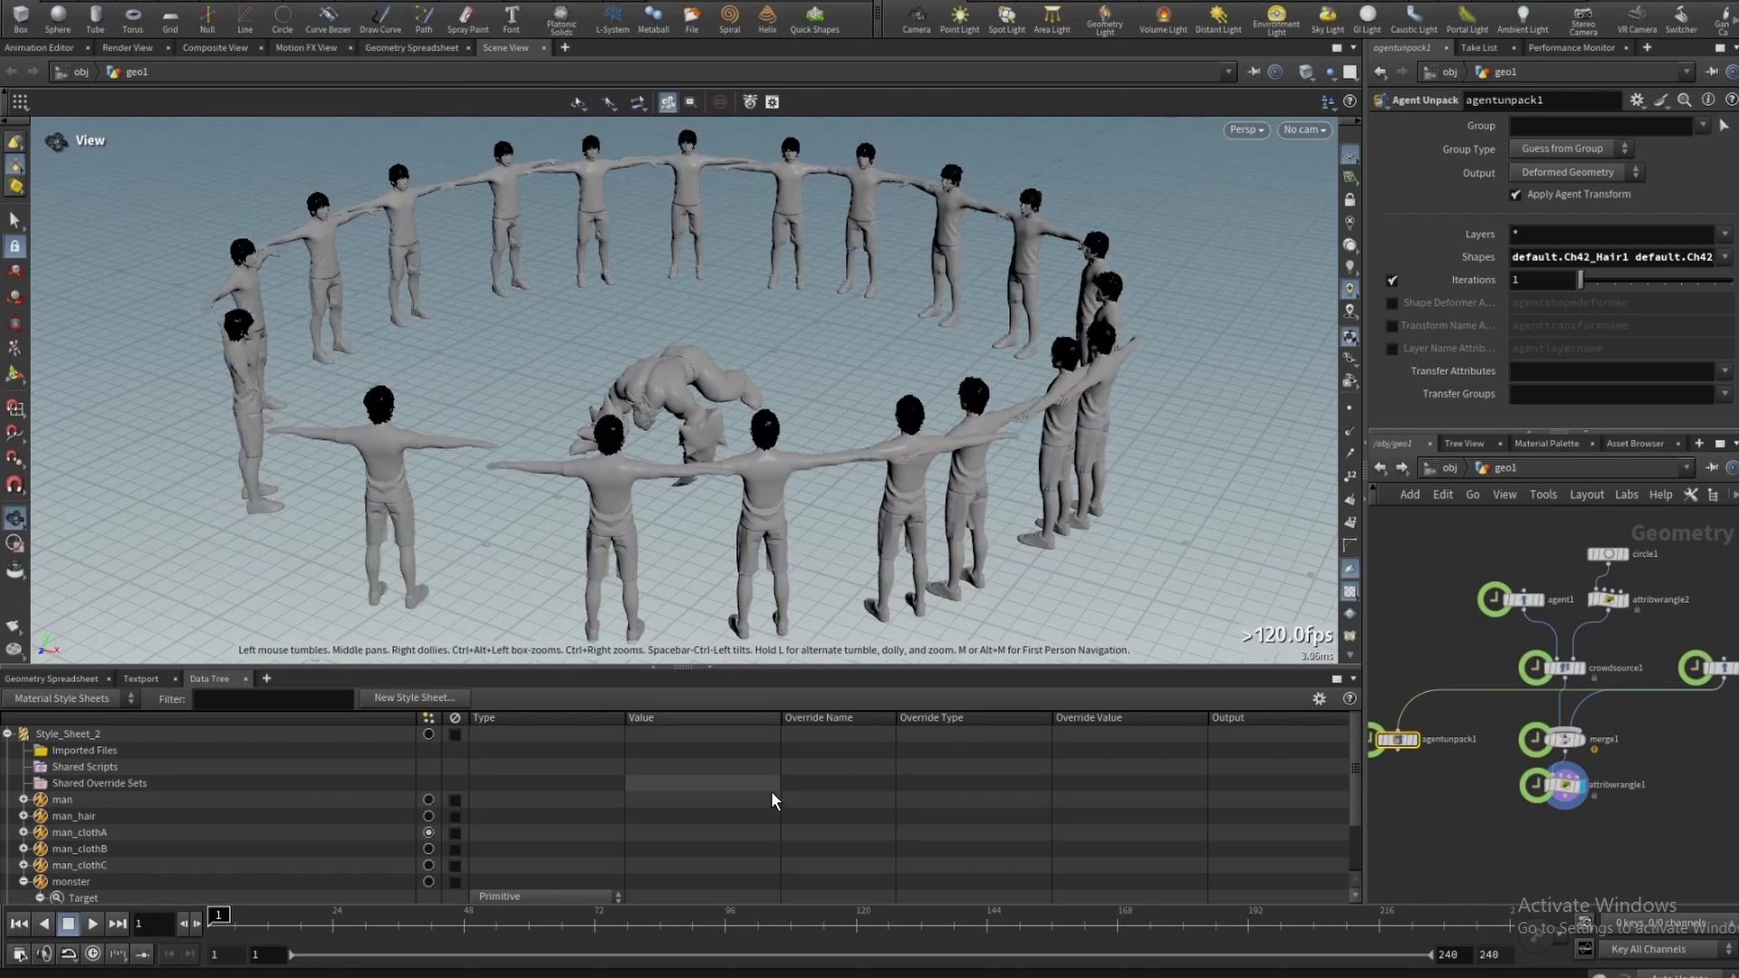